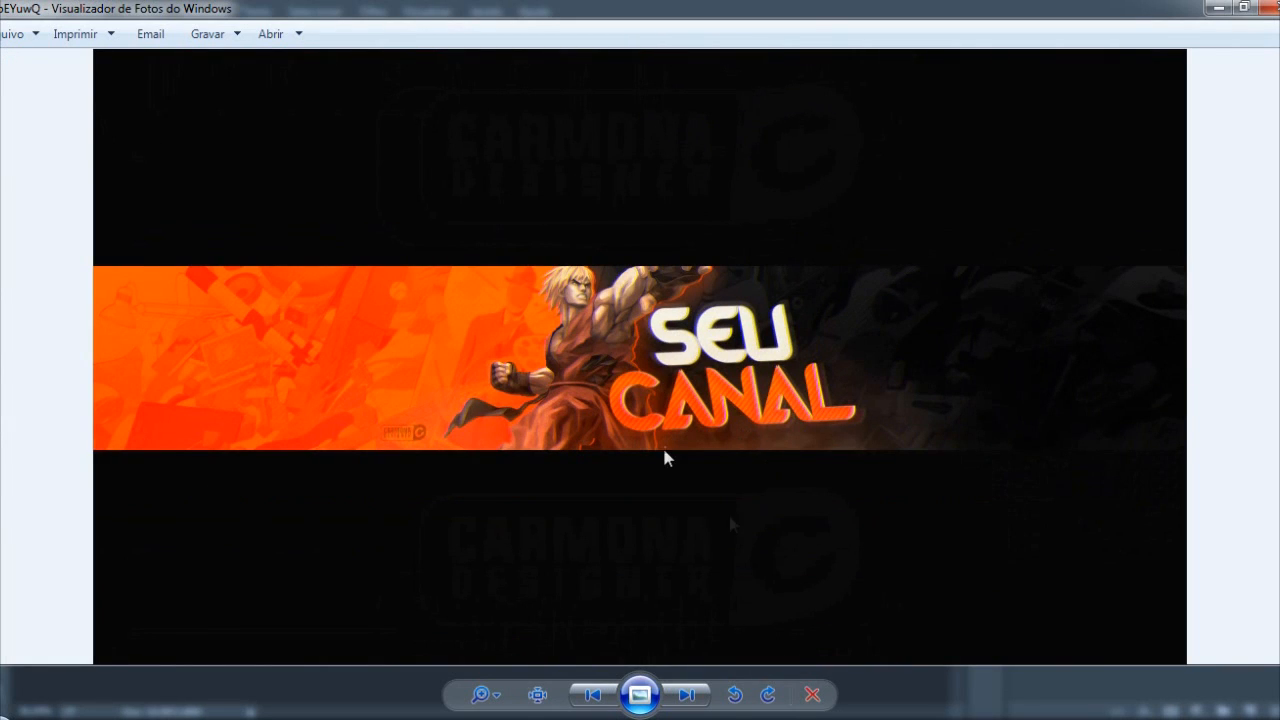
# Examine the finished SEU CANAL banner up close, including the character, lettering, and the orange and dark background halves
pyautogui.scroll(3, 577, 380)
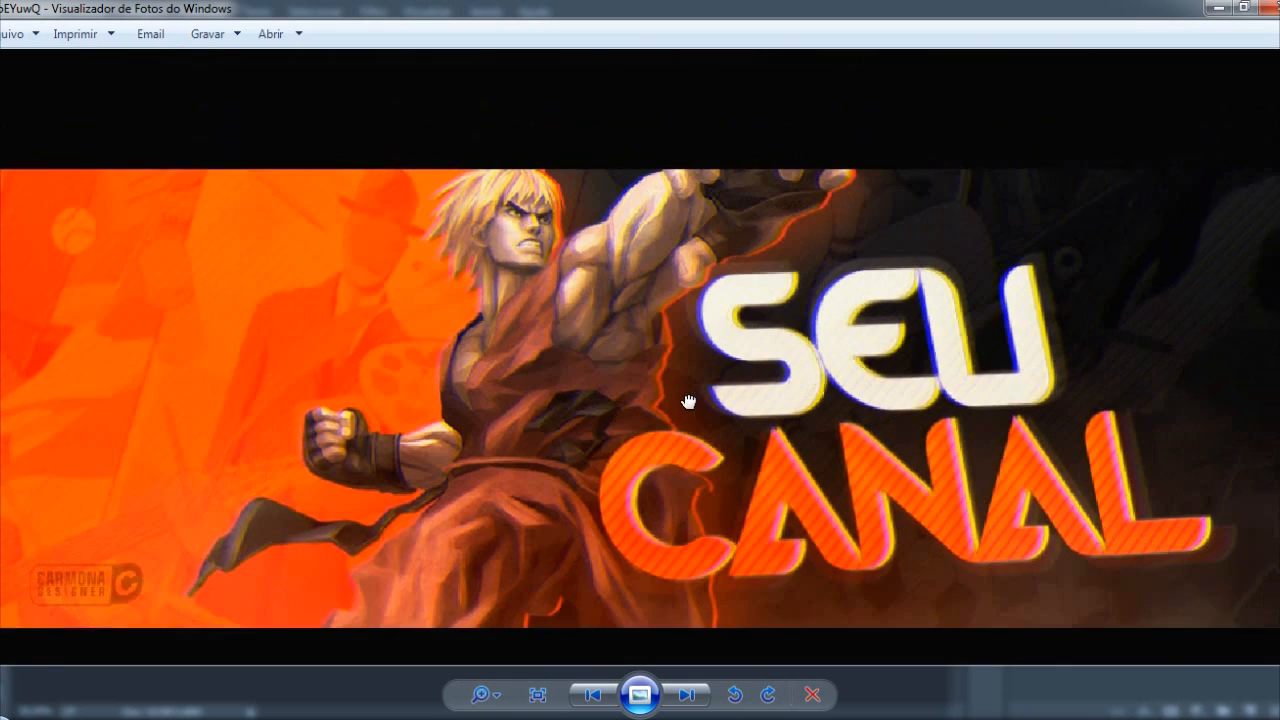
pyautogui.moveTo(689, 401); pyautogui.dragTo(701, 358)
pyautogui.scroll(-4, 701, 358)
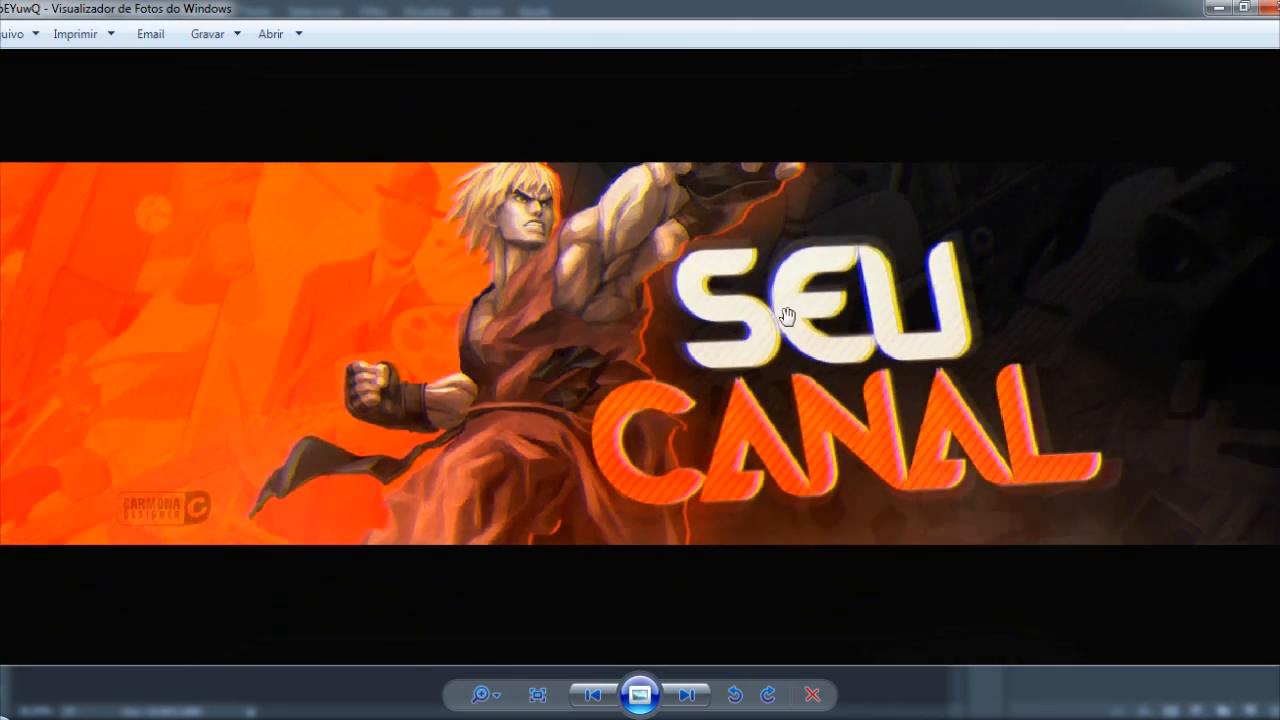
pyautogui.scroll(4, 47, 371)
pyautogui.moveTo(441, 366); pyautogui.dragTo(545, 355)
pyautogui.scroll(-2, 560, 341)
pyautogui.moveTo(648, 352); pyautogui.dragTo(414, 343)
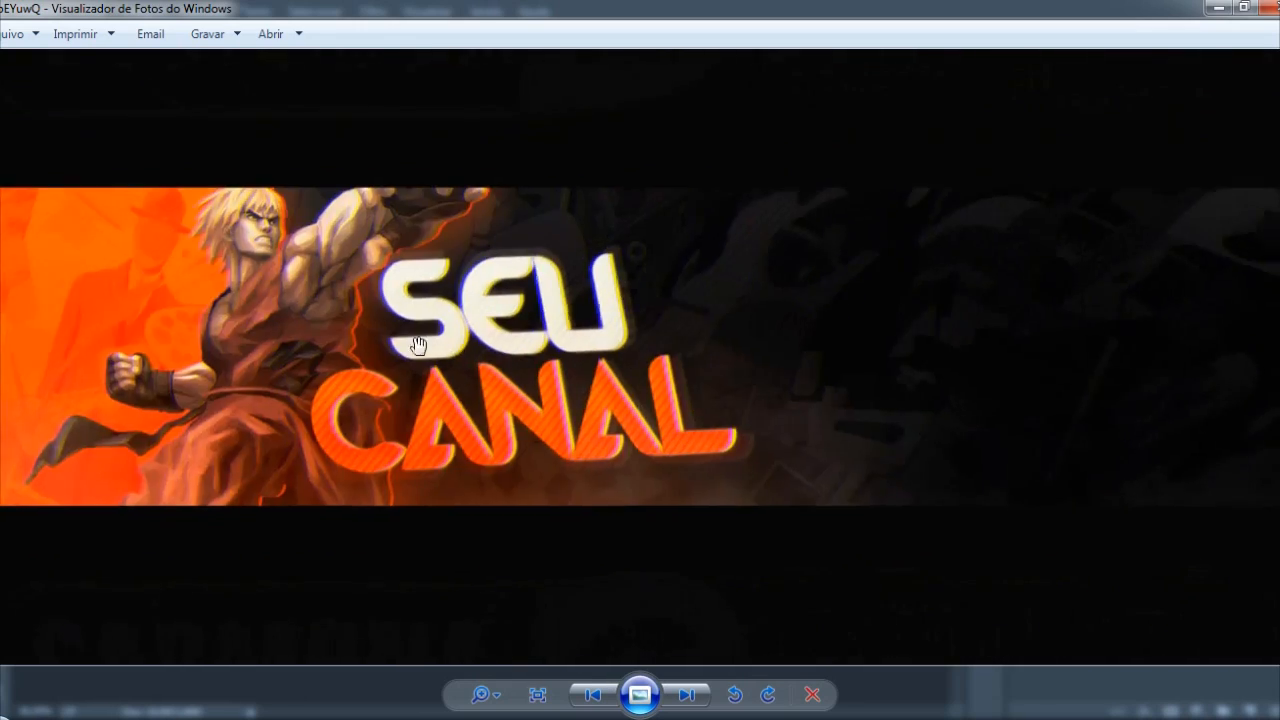
pyautogui.moveTo(486, 323); pyautogui.dragTo(435, 348)
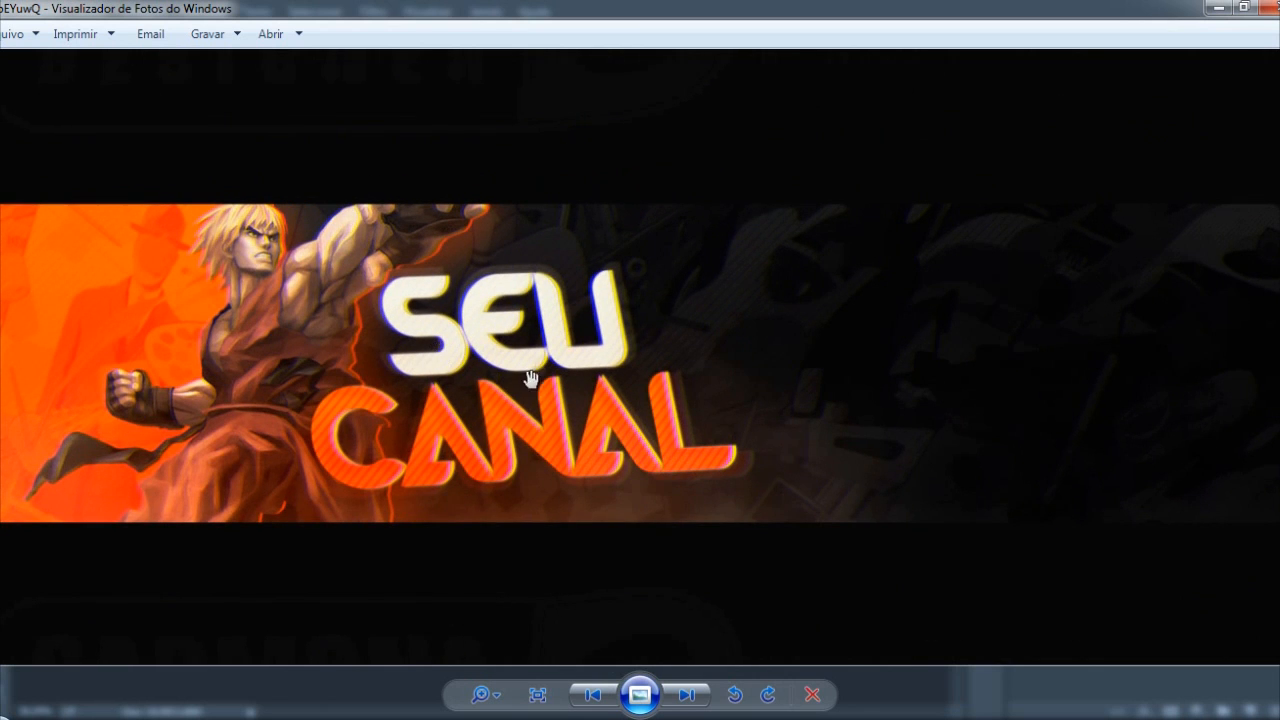
pyautogui.scroll(-3, 577, 330)
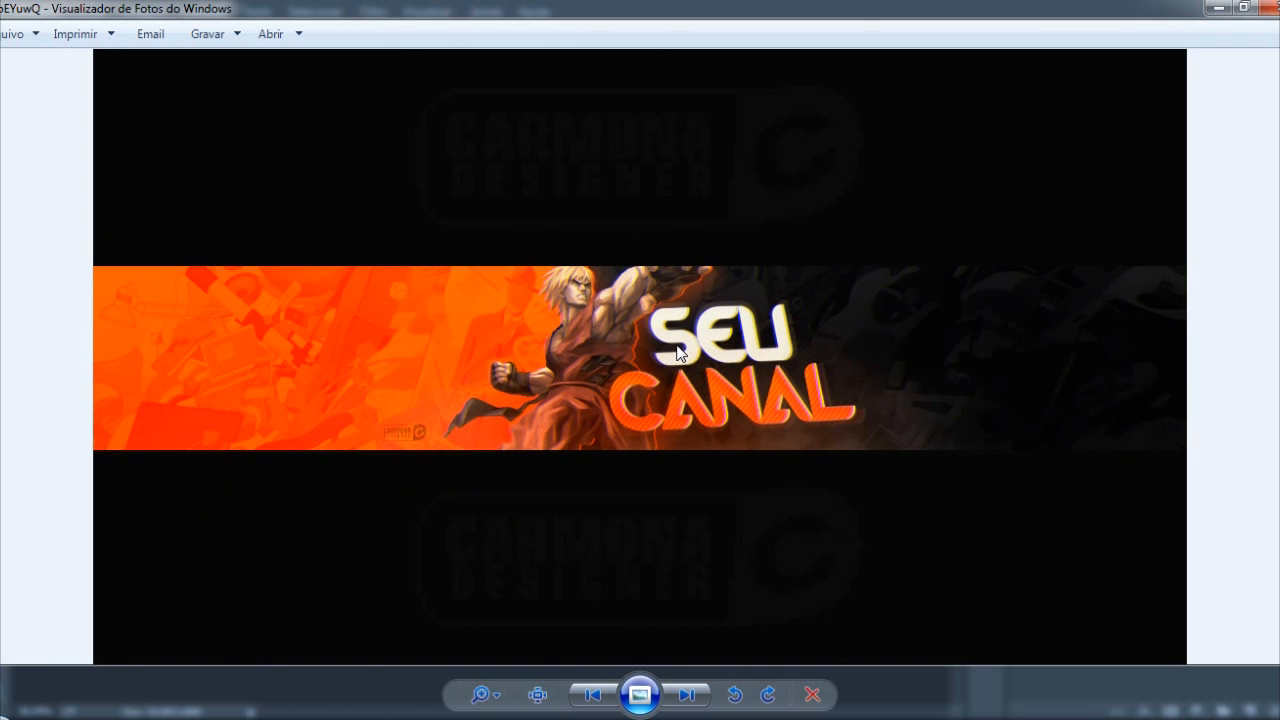
pyautogui.scroll(3, 726, 441)
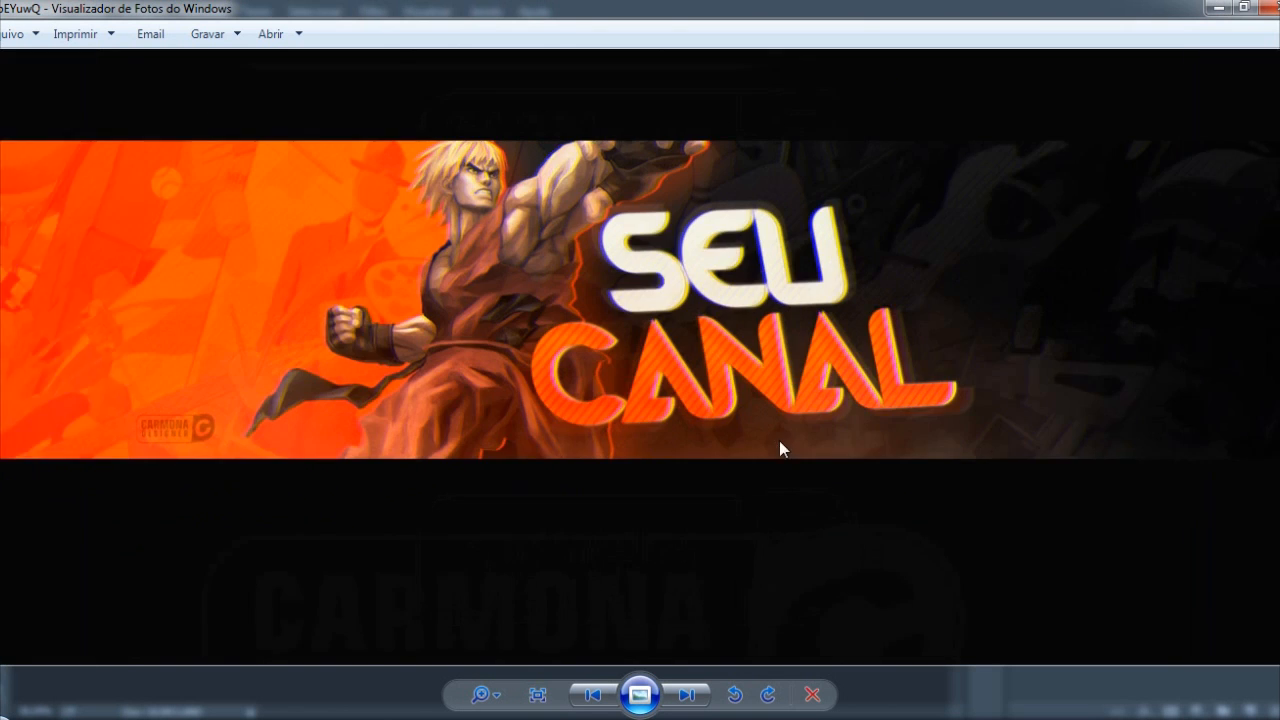
pyautogui.moveTo(851, 354); pyautogui.dragTo(785, 437)
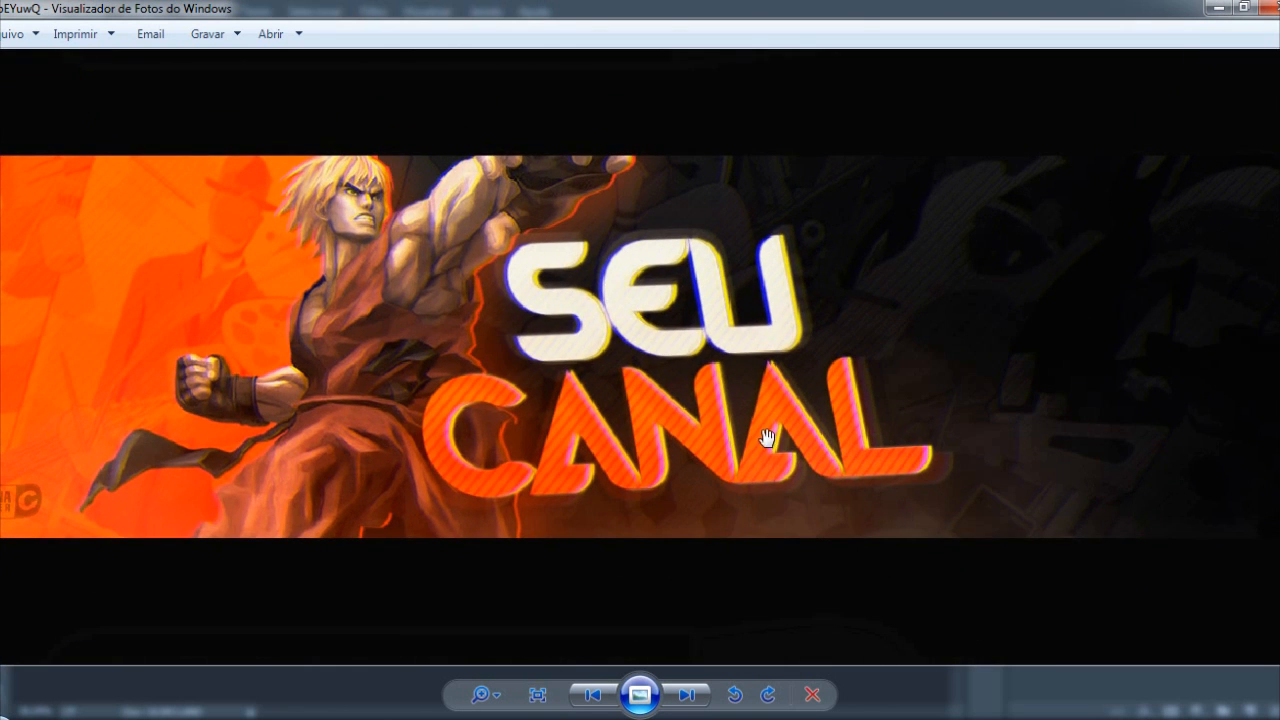
pyautogui.scroll(-3, 775, 393)
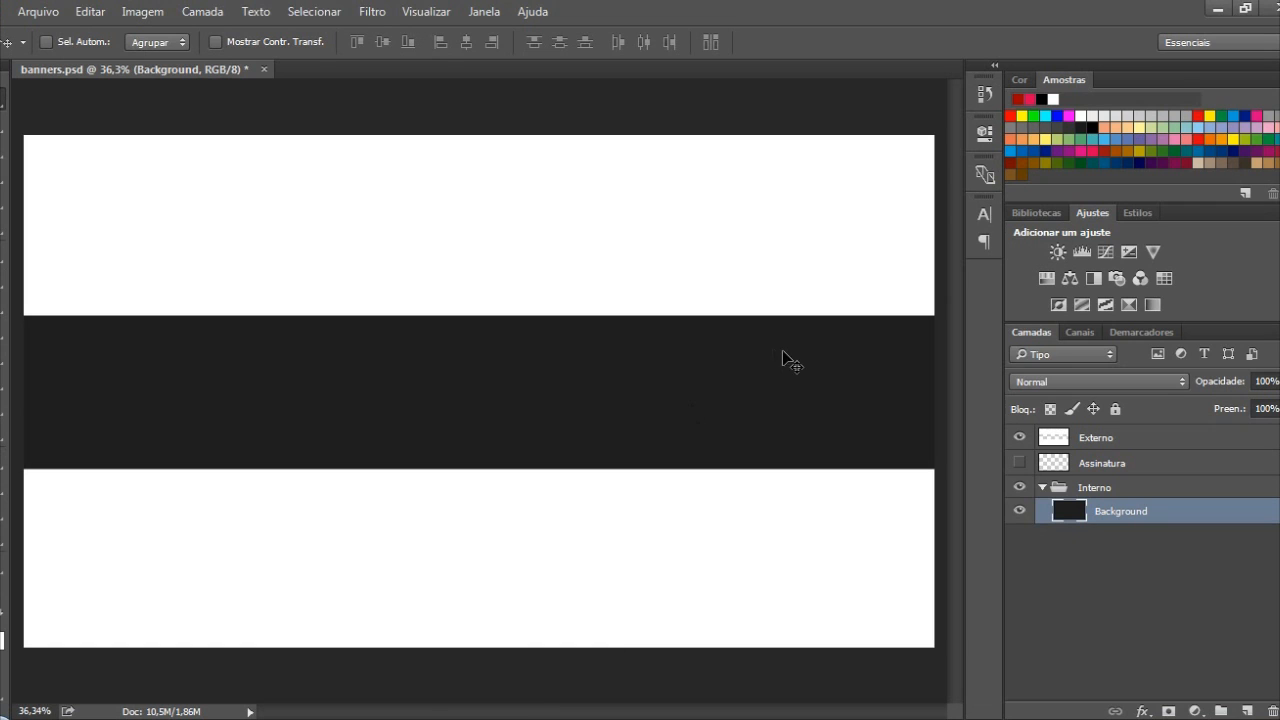
# Examine the banners.psd template, toggling the Externo layer's visibility to compare the outer areas with the central strip
pyautogui.scroll(-8, 711, 329)
pyautogui.scroll(8, 486, 360)
pyautogui.scroll(-3, 514, 366)
pyautogui.scroll(2, 483, 371)
pyautogui.press('alt')
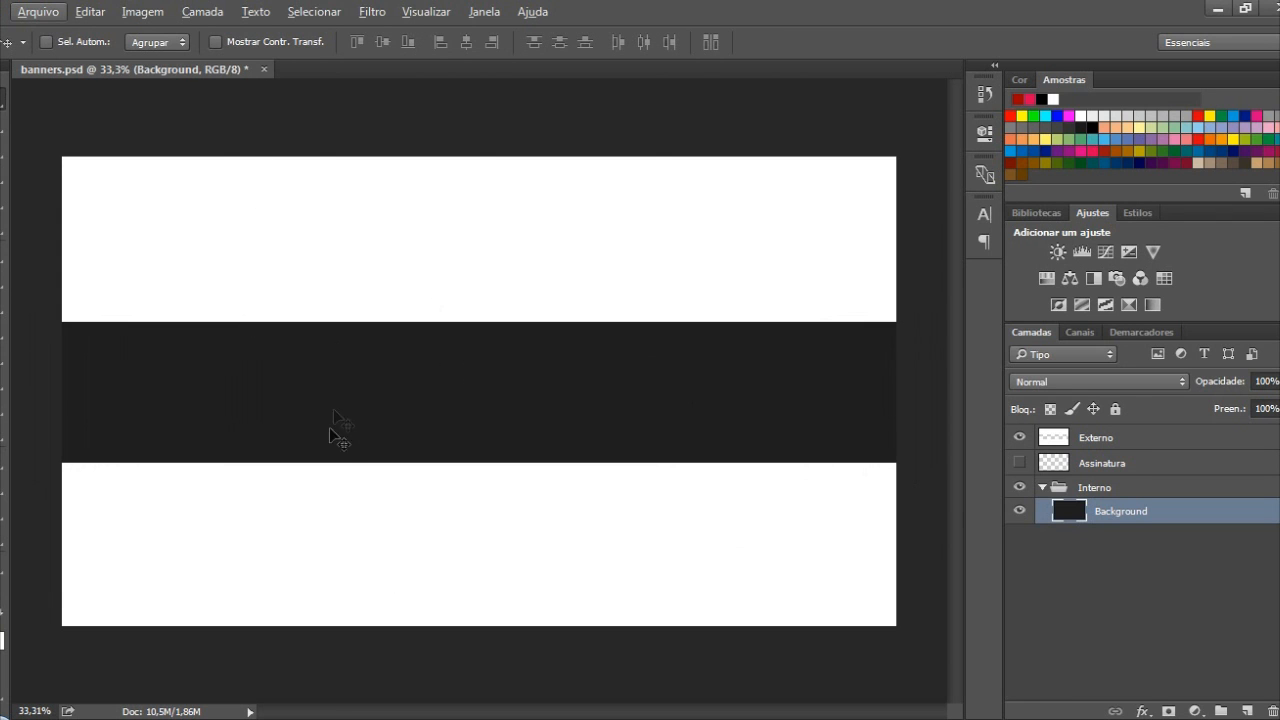
pyautogui.click(1022, 437)
pyautogui.click(1022, 437)
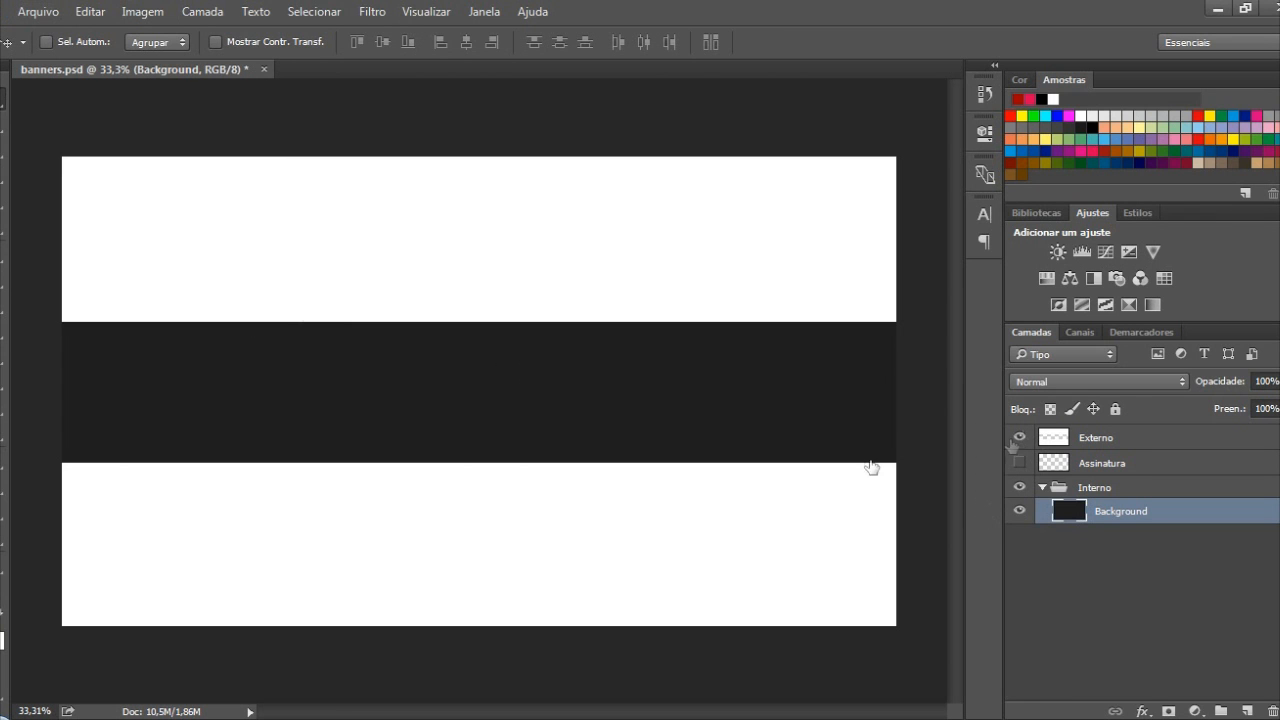
pyautogui.scroll(2, 500, 456)
pyautogui.scroll(-3, 525, 462)
pyautogui.scroll(1, 540, 462)
pyautogui.scroll(-1, 555, 455)
pyautogui.scroll(1, 554, 452)
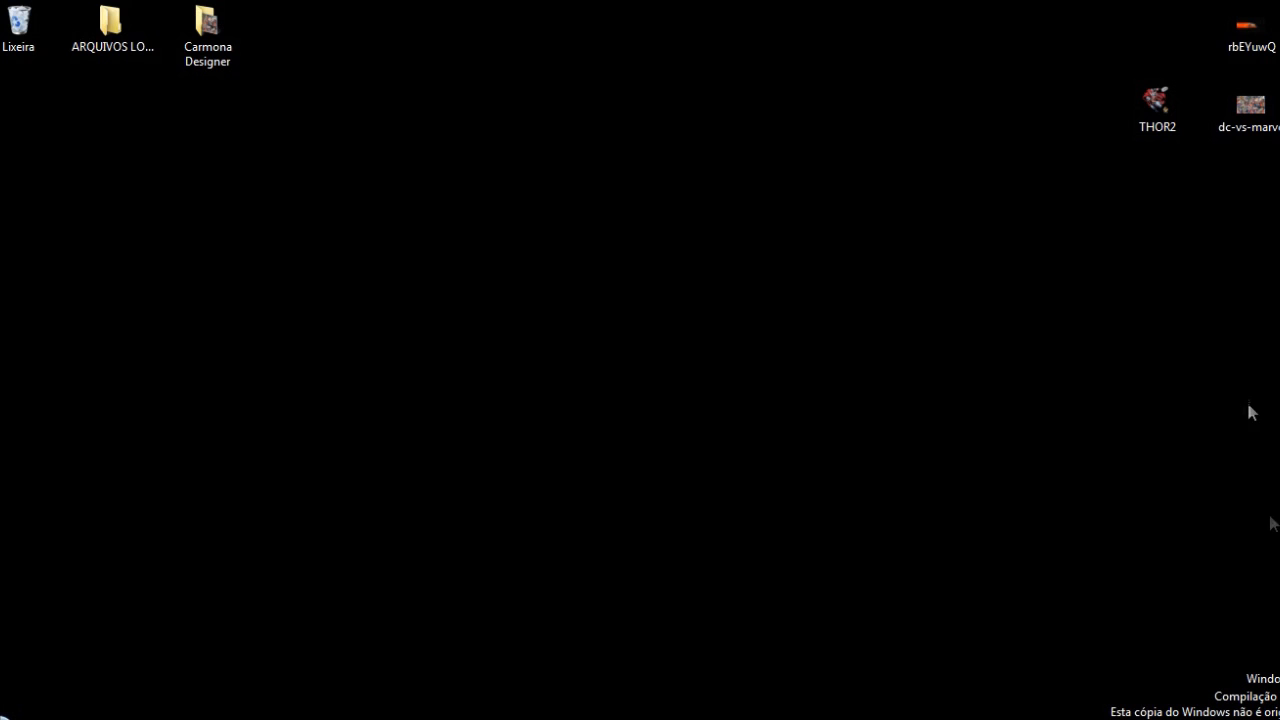
# Preview the THOR2 and dc-vs-marvel images from the desktop and close each one
pyautogui.doubleClick(1169, 110)
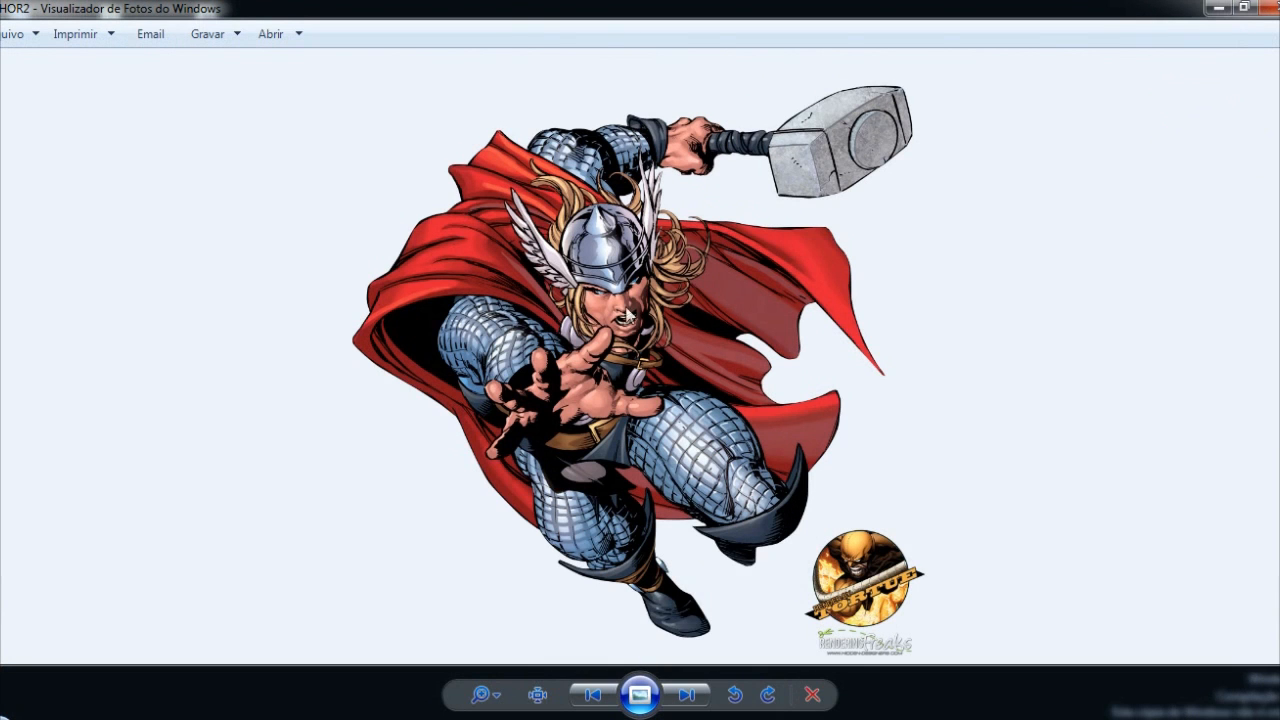
pyautogui.click(1269, 8)
pyautogui.doubleClick(1263, 124)
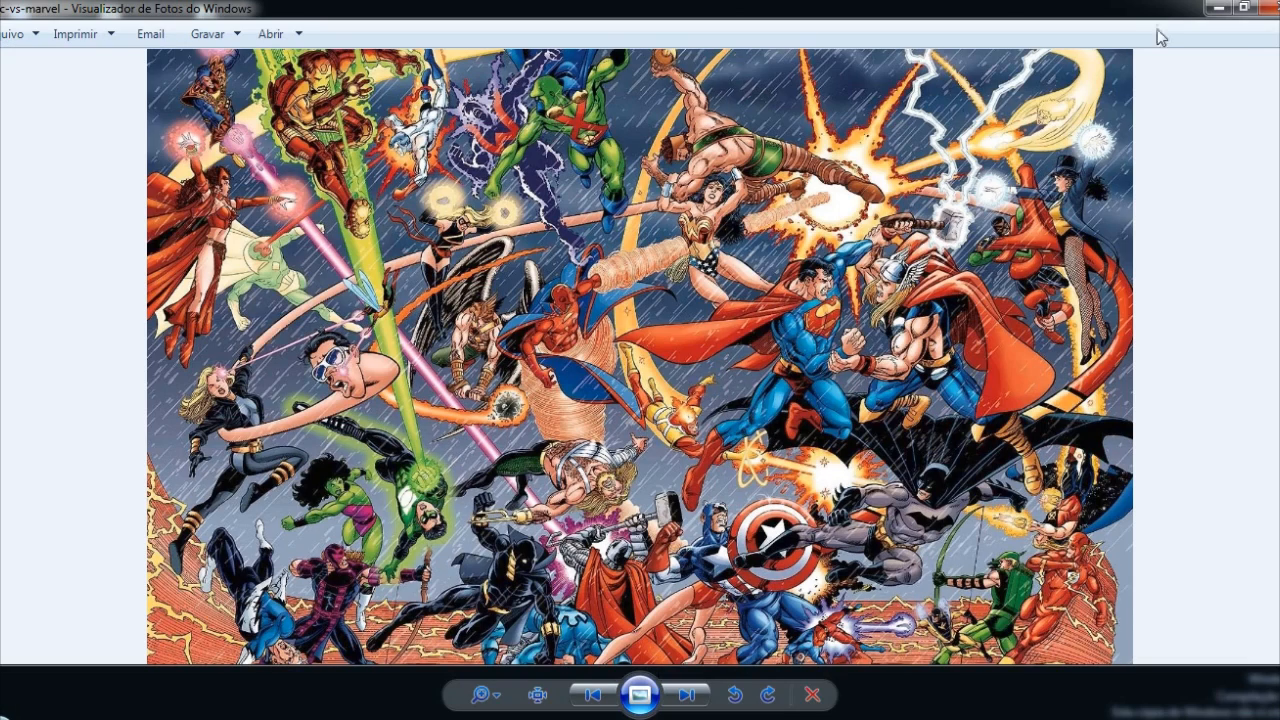
pyautogui.click(1269, 8)
pyautogui.moveTo(1046, 250); pyautogui.dragTo(1158, 204)
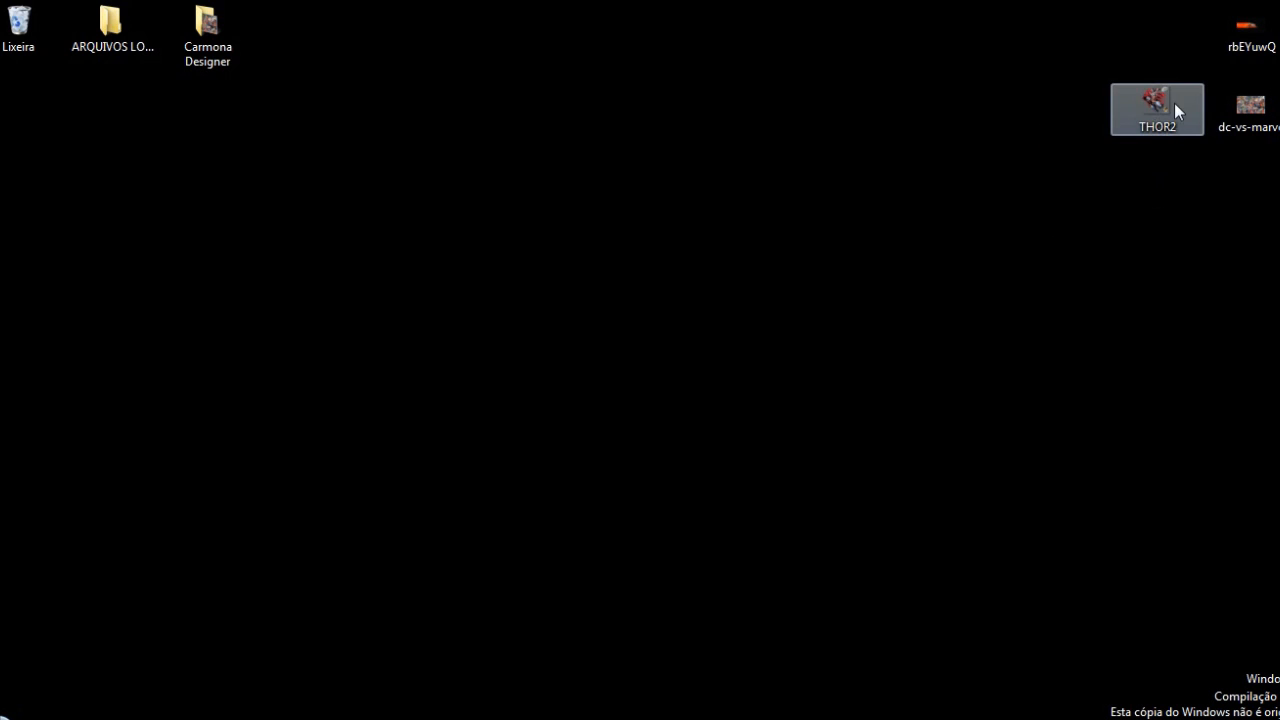
pyautogui.moveTo(1120, 135); pyautogui.dragTo(497, 719)
pyautogui.moveTo(543, 528); pyautogui.dragTo(737, 463)
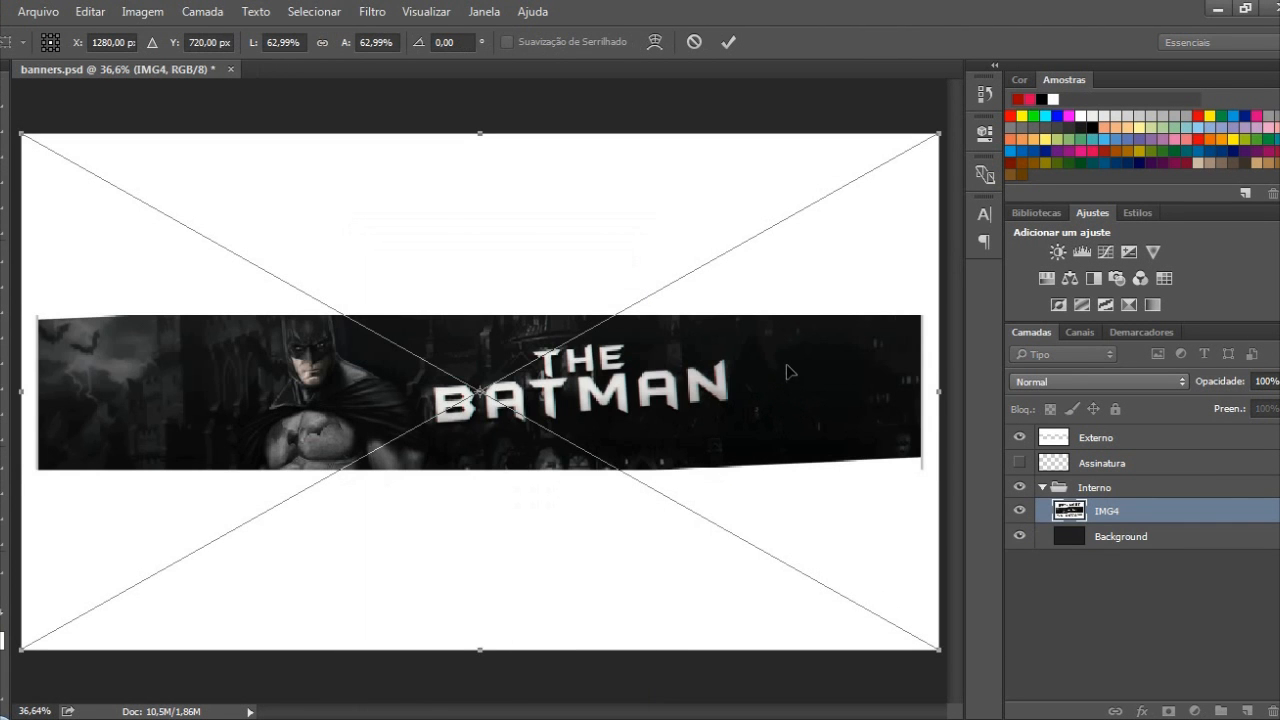
pyautogui.press('Escape')
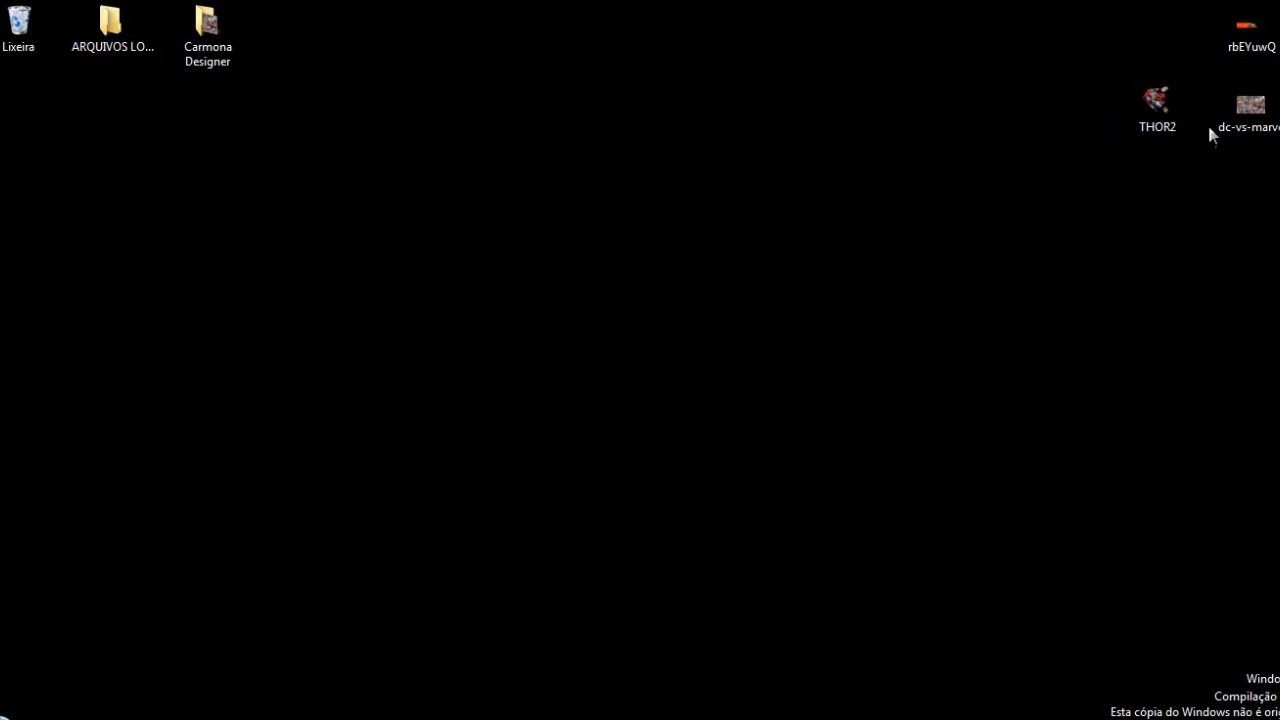
# Place the THOR2 image in the banner's Interno group and scale it down to about 17% width and 20% height, left of centre
pyautogui.moveTo(1169, 108); pyautogui.dragTo(537, 397)
pyautogui.press('Return')
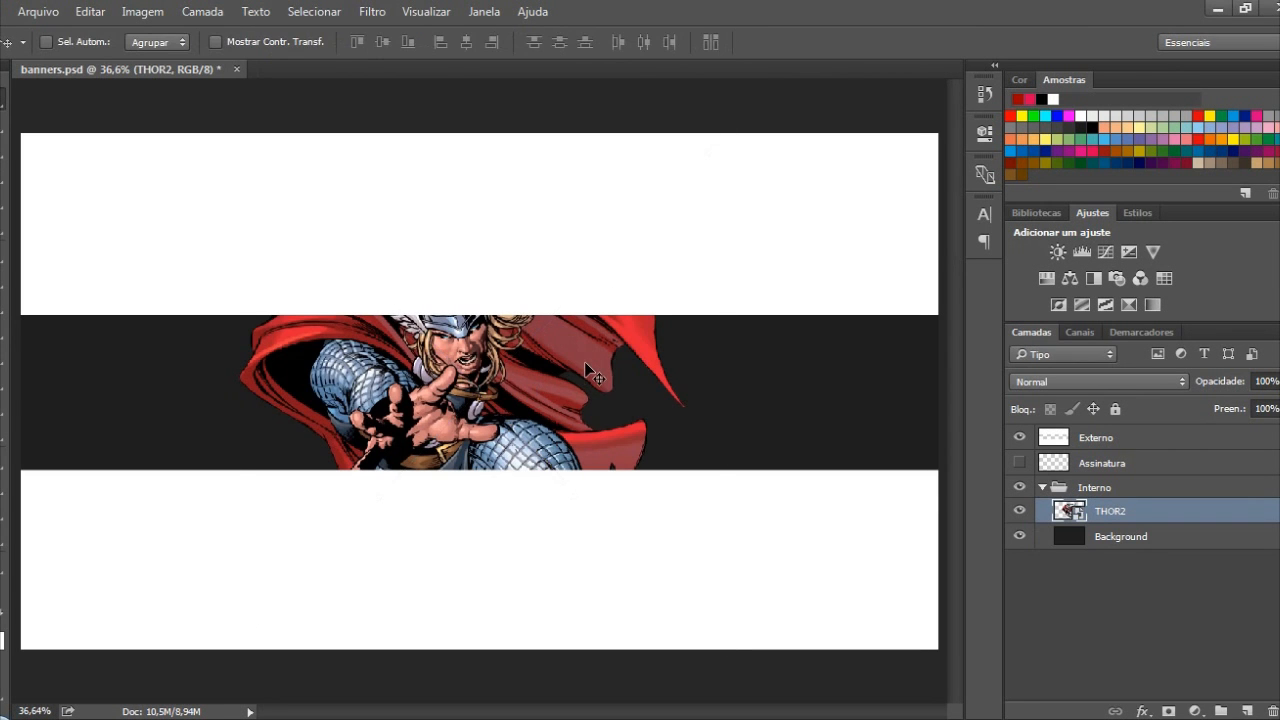
pyautogui.hotkey('ctrl', 't')
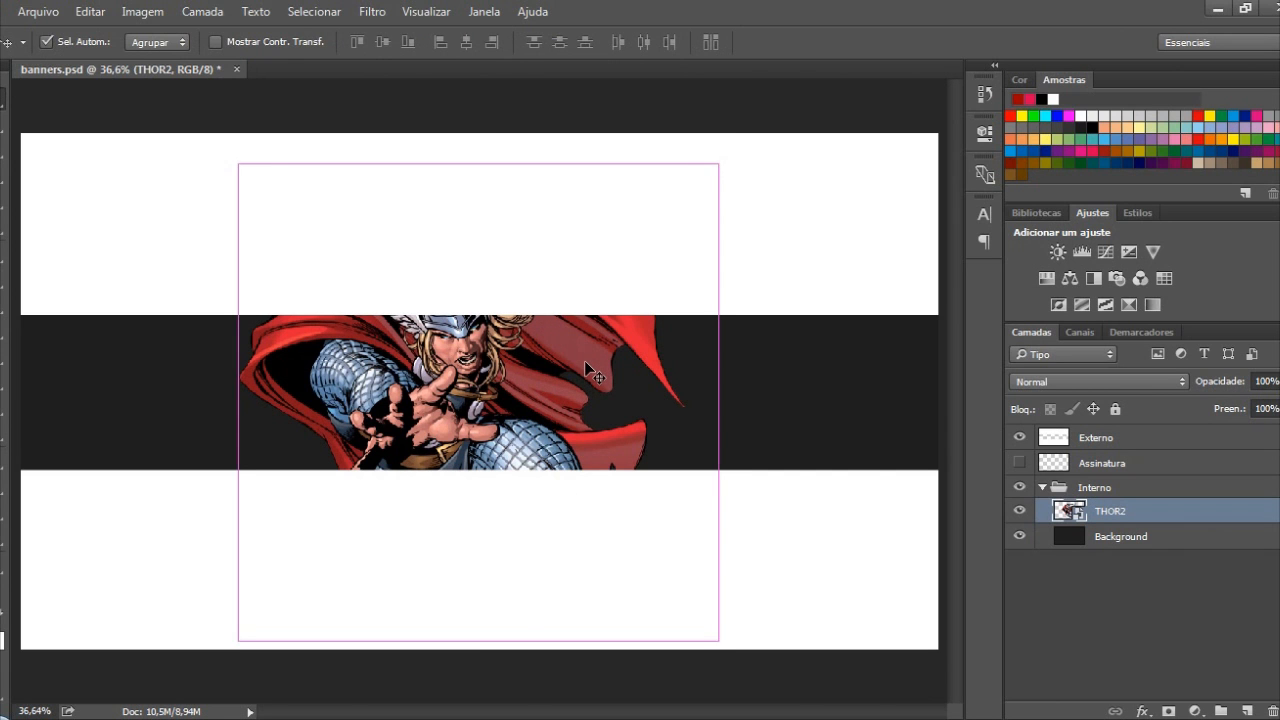
pyautogui.moveTo(727, 137); pyautogui.dragTo(466, 368)
pyautogui.press('Return')
pyautogui.moveTo(385, 408); pyautogui.dragTo(440, 375)
# Check the whole Thor figure with the Externo layer temporarily hidden and adjust his position within the central strip
pyautogui.click(1020, 437)
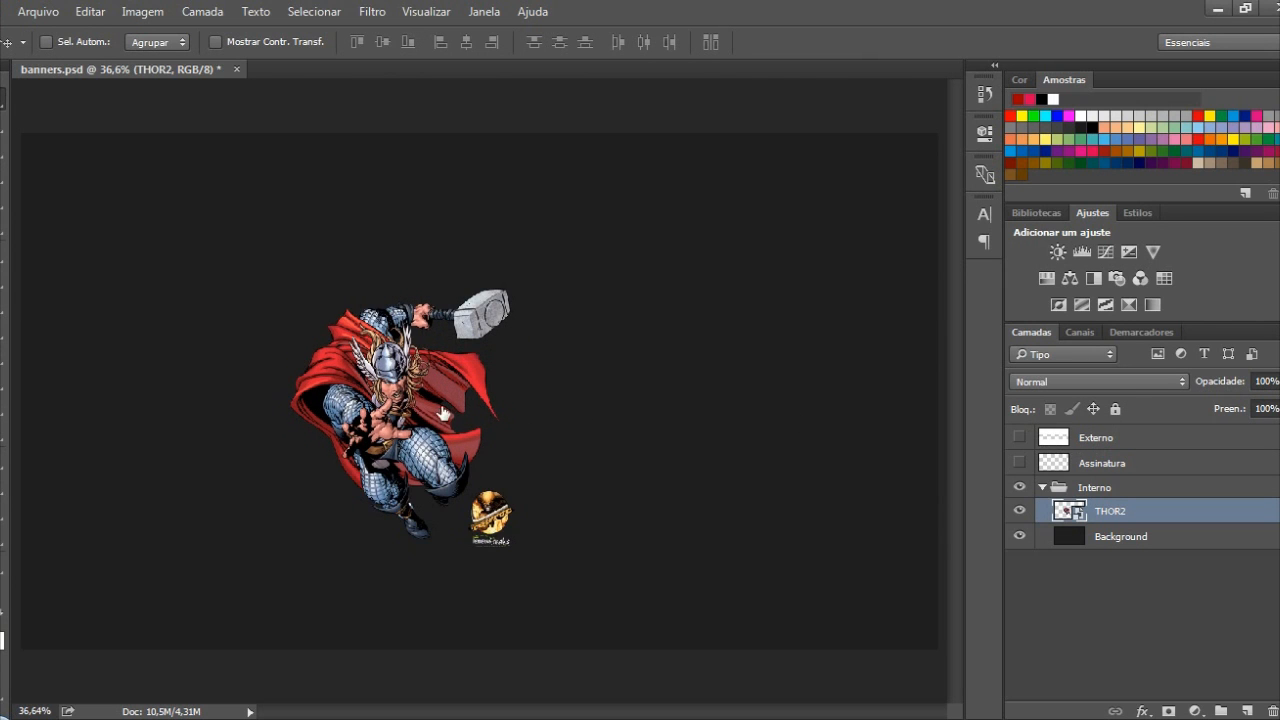
pyautogui.click(1020, 437)
pyautogui.moveTo(400, 350)
pyautogui.mouseDown()
pyautogui.moveTo(388, 340)
pyautogui.moveTo(410, 324)
pyautogui.moveTo(400, 341)
pyautogui.mouseUp()
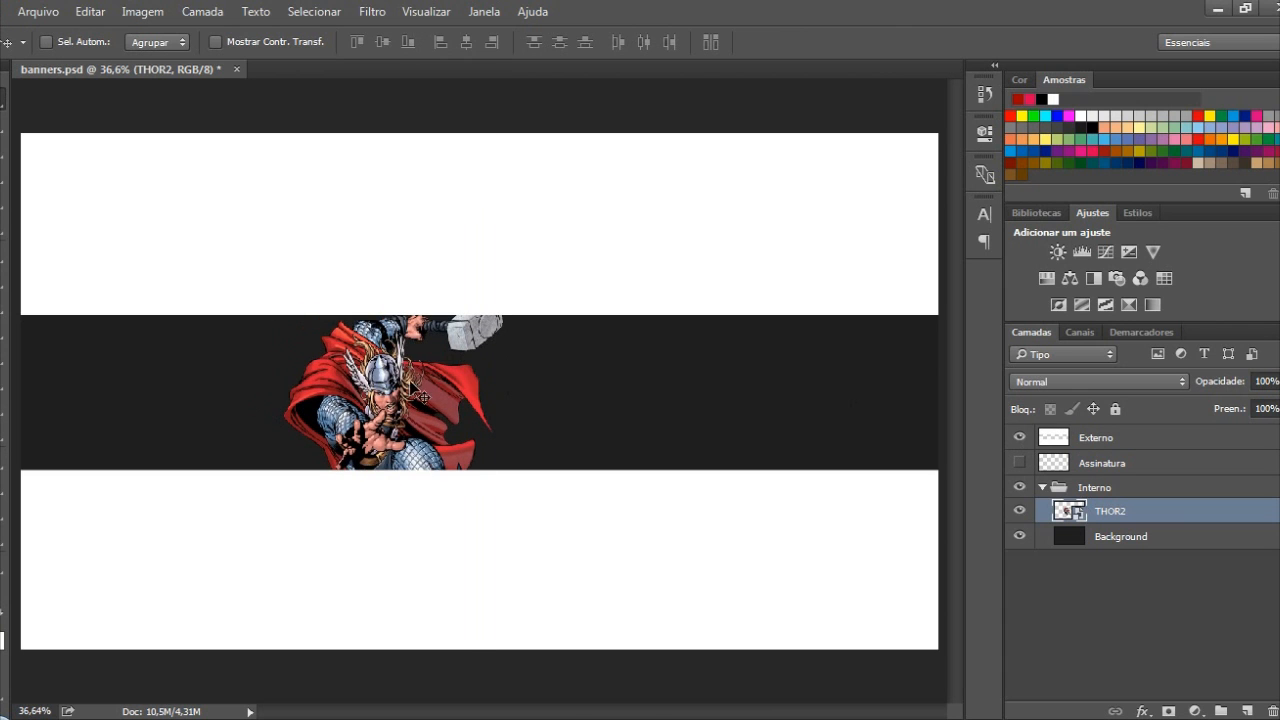
pyautogui.moveTo(413, 400); pyautogui.dragTo(426, 394)
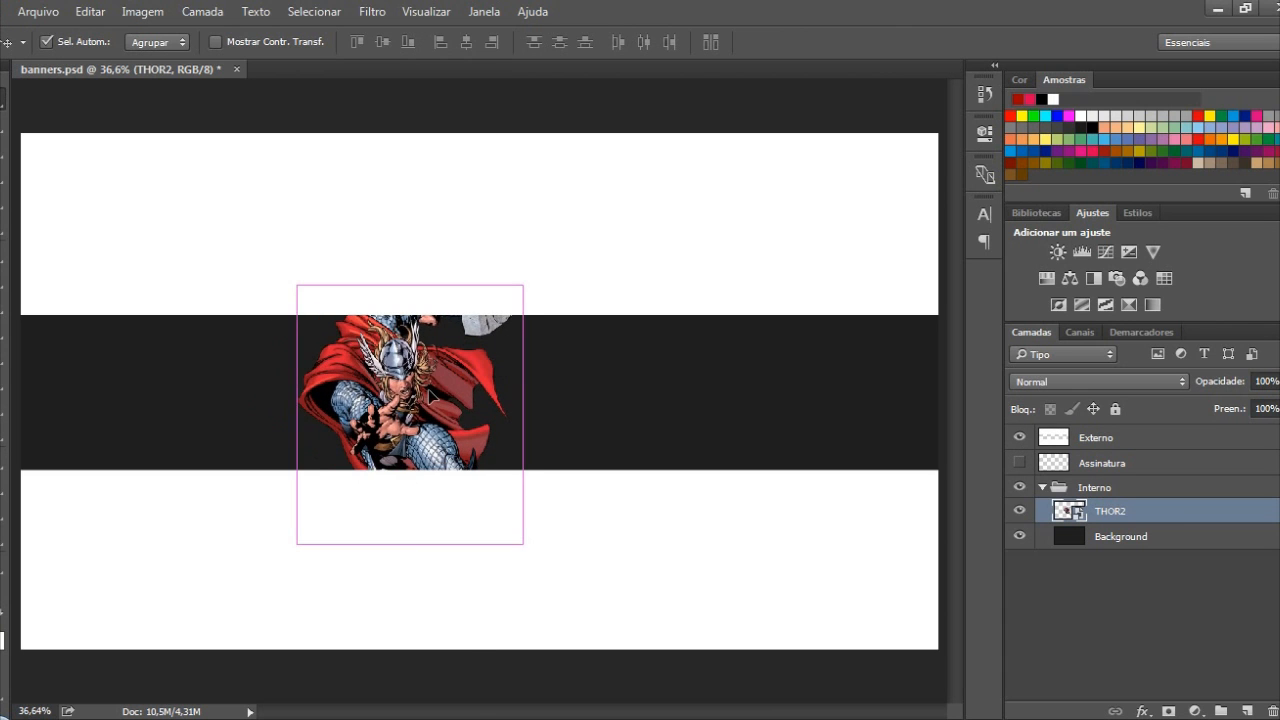
# Flip the Thor image horizontally and nudge it into place in the central strip
pyautogui.hotkey('ctrl', 't')
pyautogui.rightClick(464, 434)
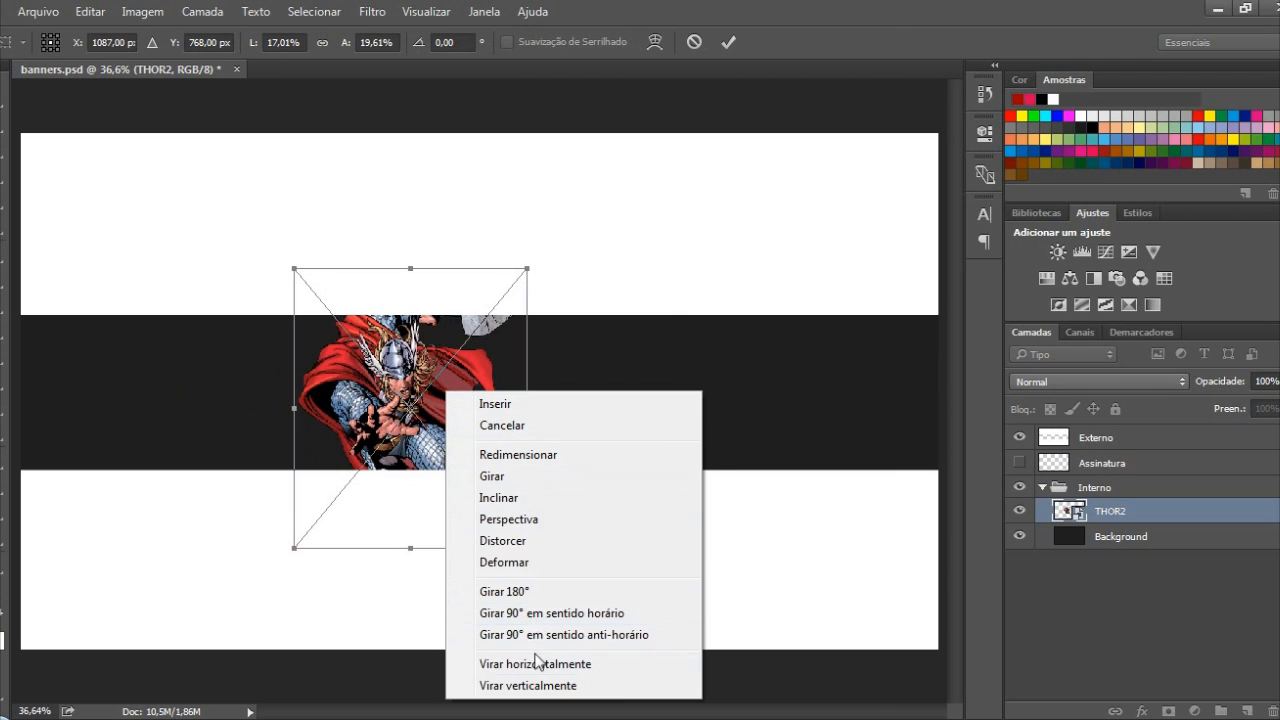
pyautogui.click(538, 663)
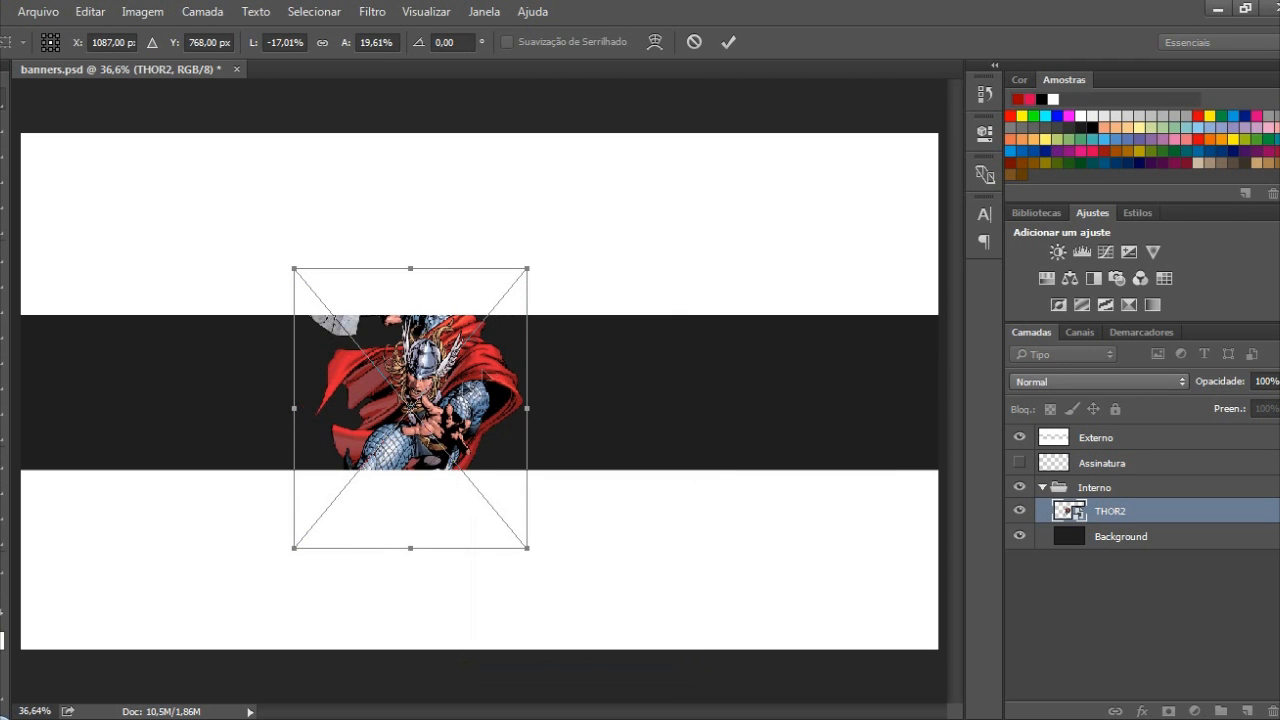
pyautogui.press('Return')
pyautogui.moveTo(475, 392); pyautogui.dragTo(468, 390)
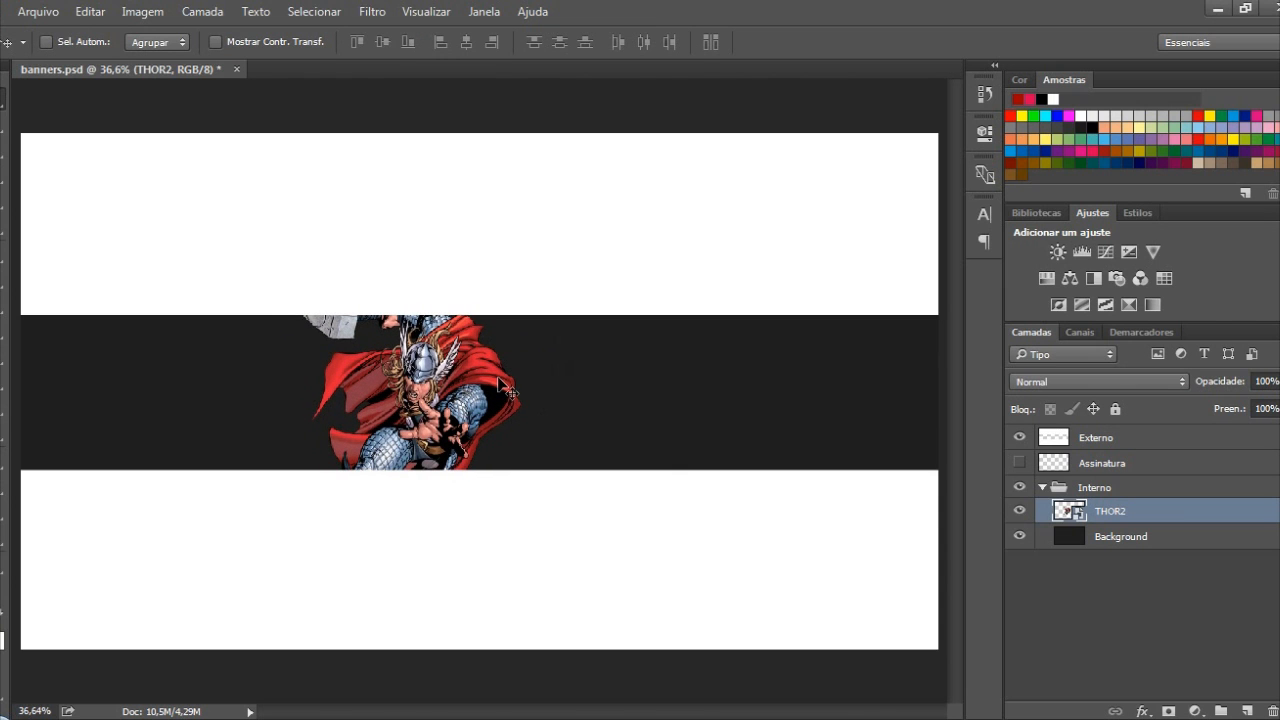
# Examine the flipped Thor's framing in the central strip, both close up and across the whole banner
pyautogui.scroll(-2, 508, 390)
pyautogui.scroll(3, 543, 391)
pyautogui.scroll(-2, 575, 391)
pyautogui.scroll(2, 519, 404)
pyautogui.scroll(-2, 563, 383)
pyautogui.scroll(4, 629, 403)
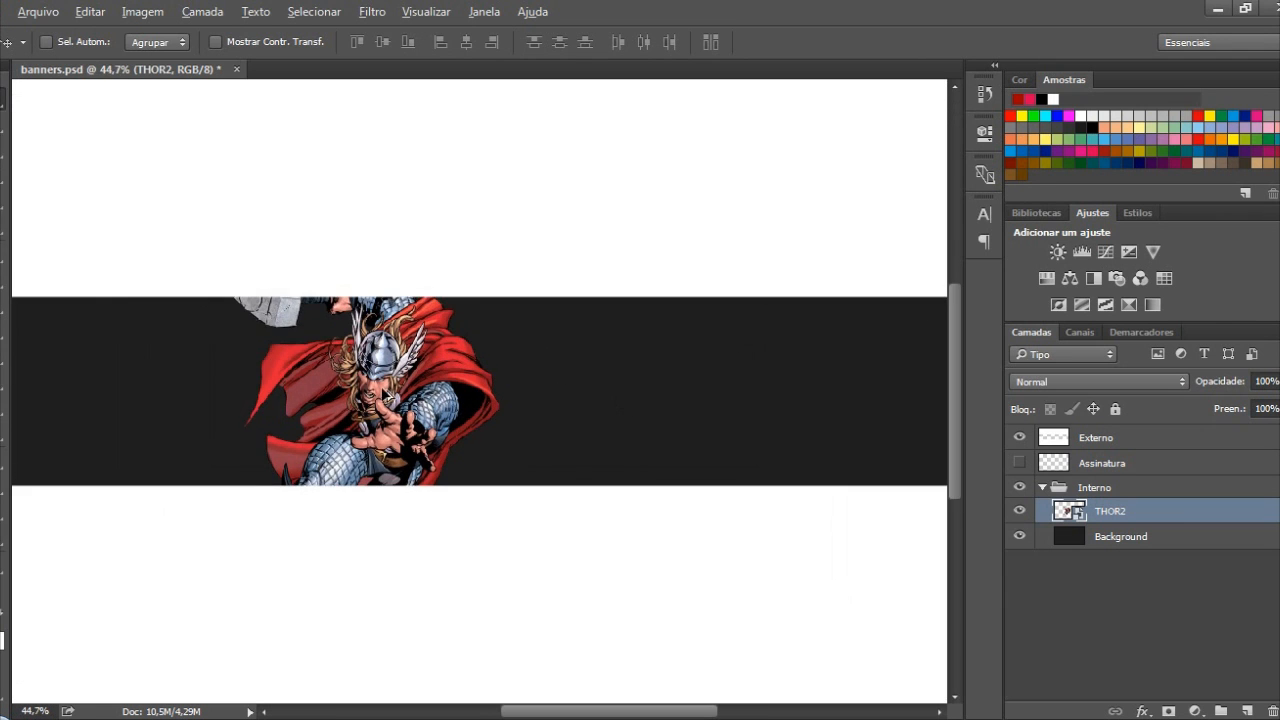
pyautogui.scroll(-1, 565, 381)
pyautogui.scroll(2, 575, 420)
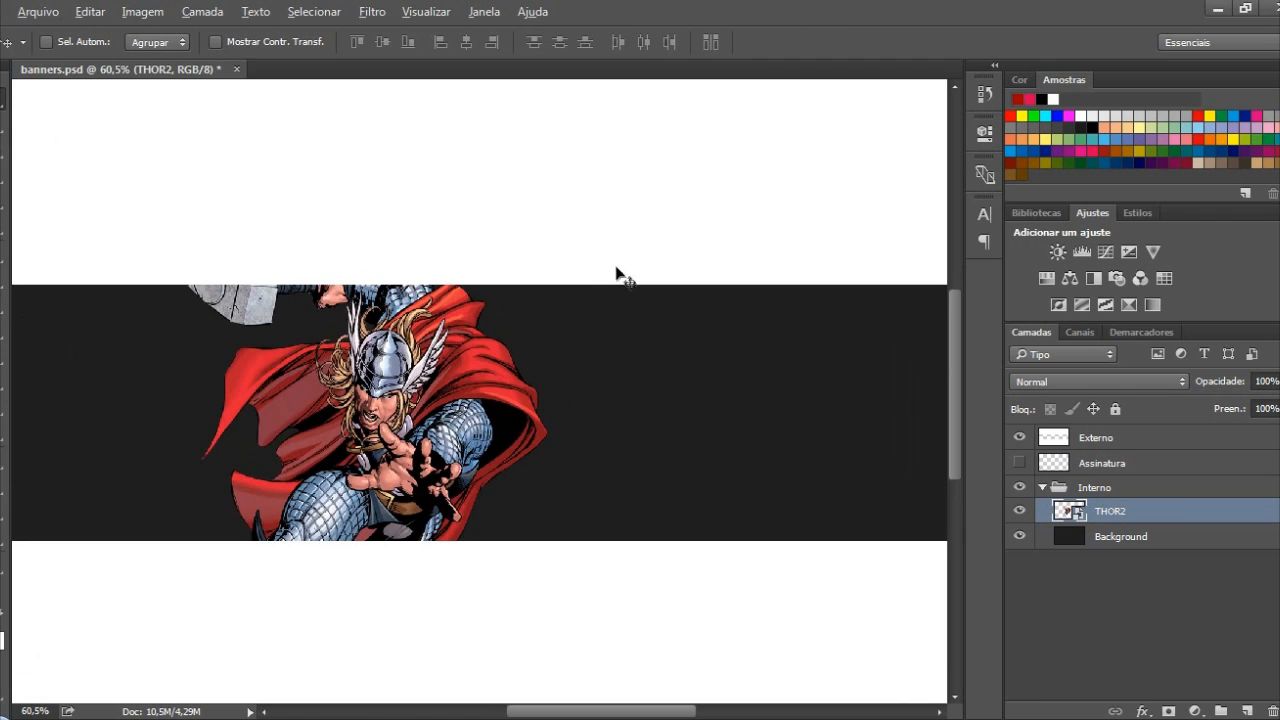
pyautogui.scroll(-3, 617, 273)
pyautogui.scroll(1, 634, 323)
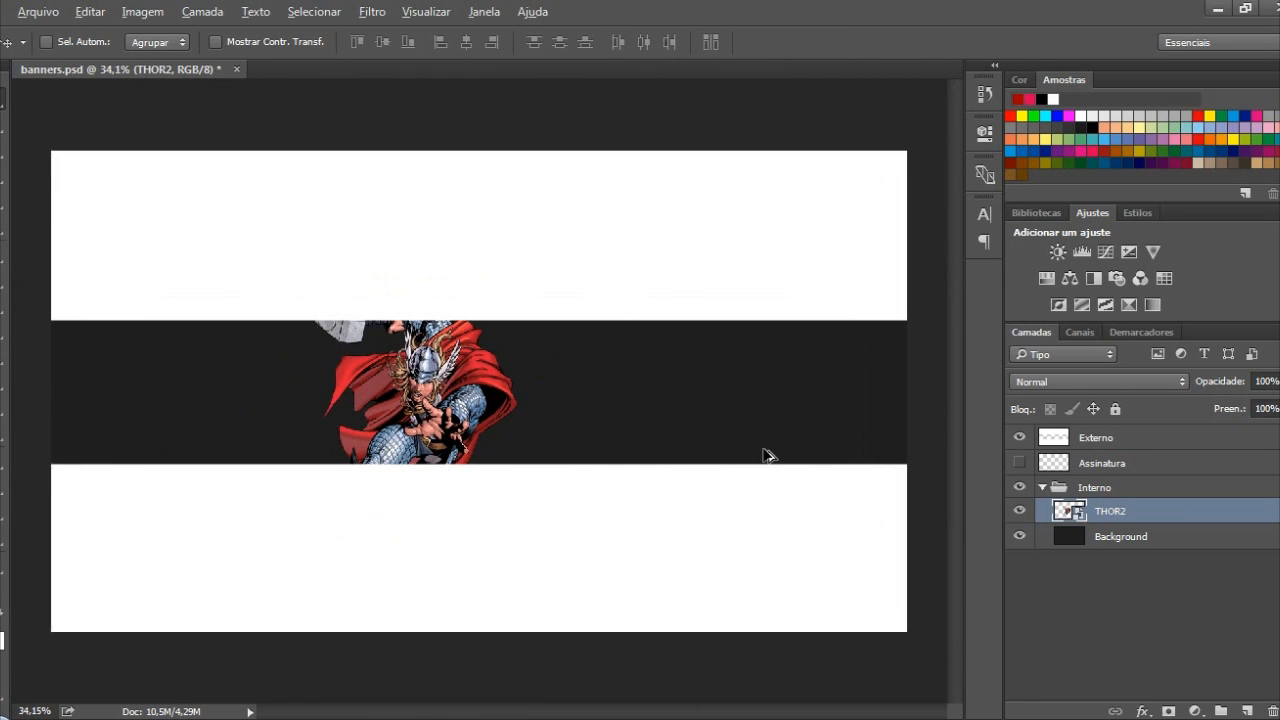
# Make the Background layer active, check its visibility, and activate the Polygonal Lasso tool
pyautogui.click(1136, 539)
pyautogui.press('alt')
pyautogui.click(1019, 537)
pyautogui.click(1019, 537)
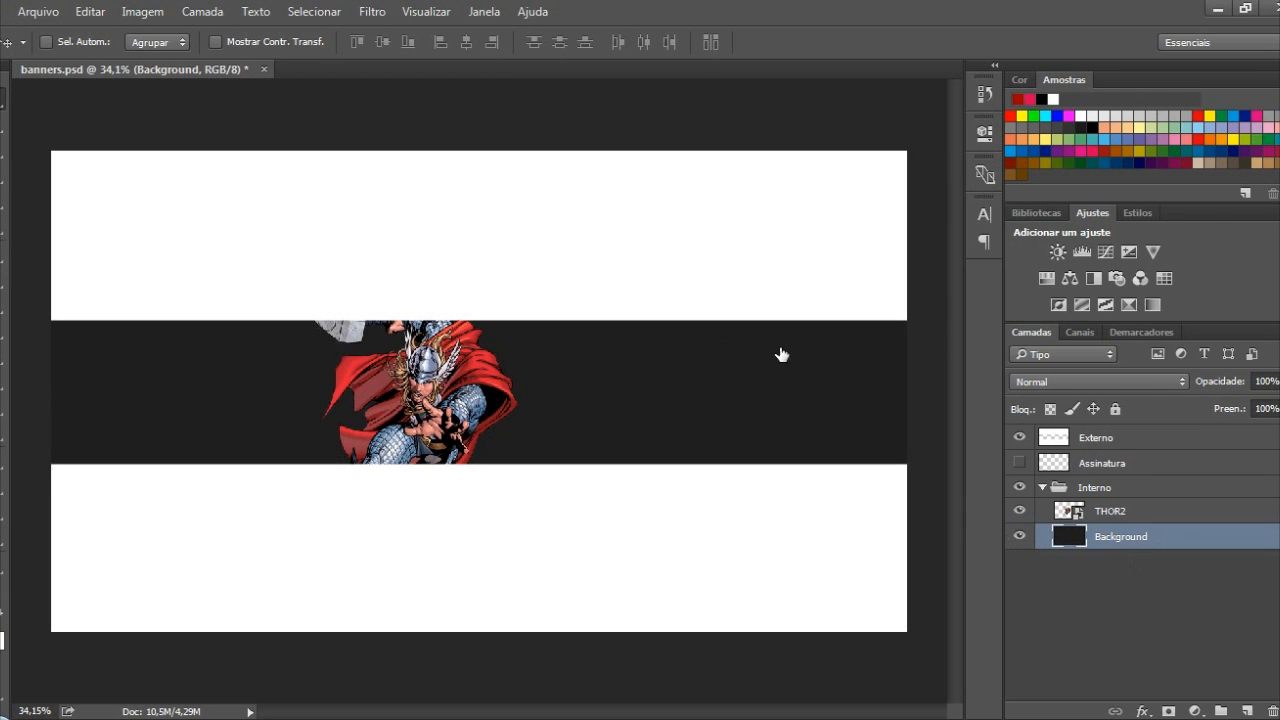
pyautogui.click(4, 155)
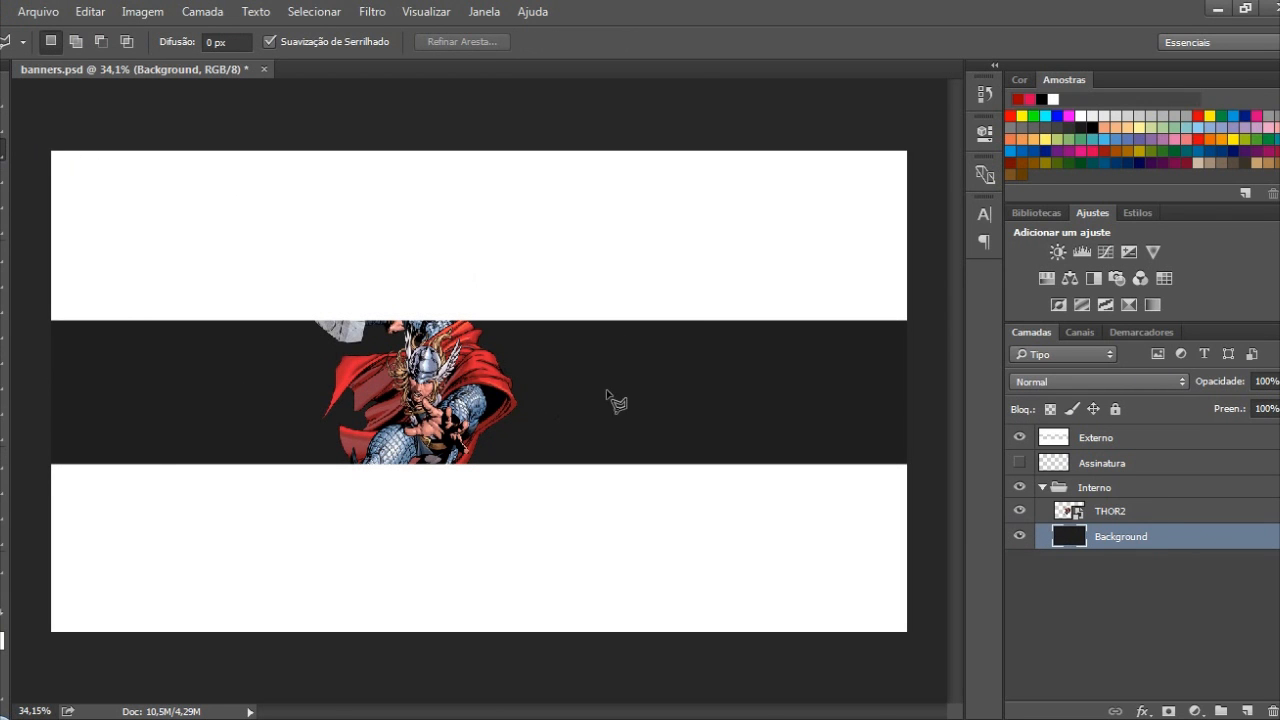
# Try a polygonal selection over the right part of the strip, with a slanted edge running through Thor
pyautogui.click(405, 296)
pyautogui.click(931, 490)
pyautogui.click(929, 298)
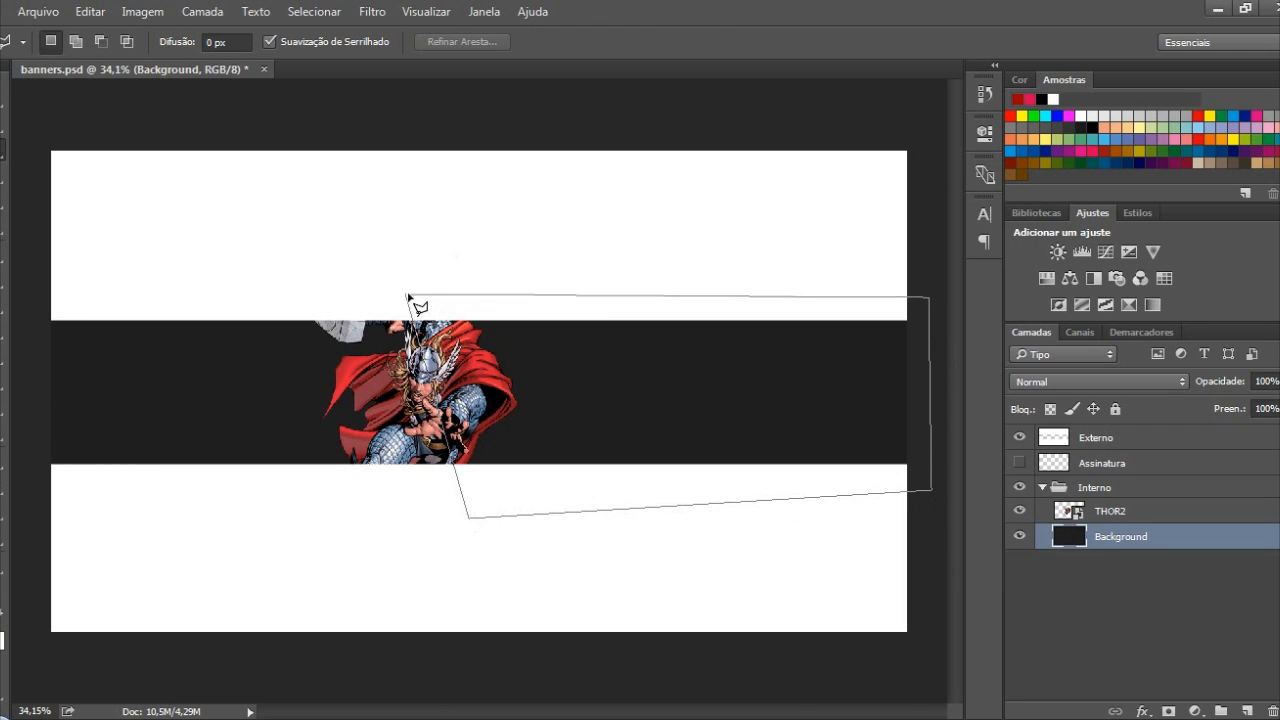
pyautogui.click(407, 295)
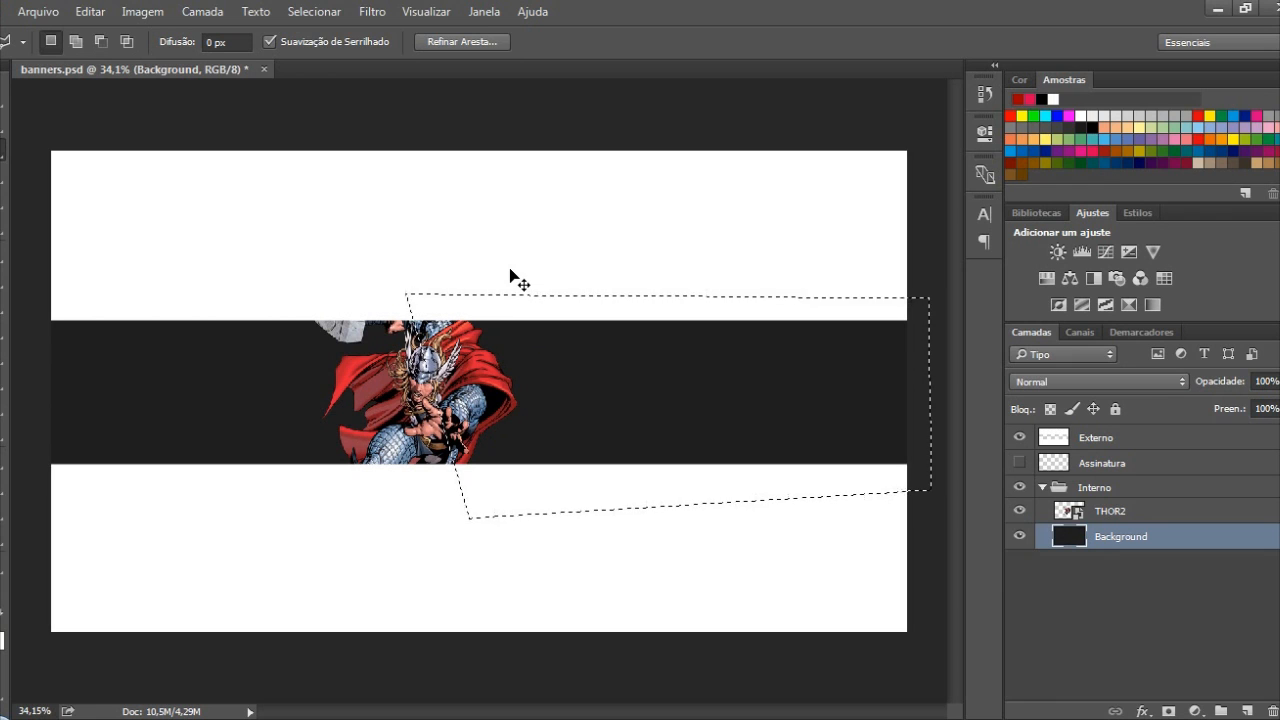
pyautogui.hotkey('ctrl', 'j')
# Outline a polygonal selection over the left part of the strip, ending in a slanted edge through Thor's body
pyautogui.moveTo(31, 288)
pyautogui.mouseDown()
pyautogui.moveTo(29, 486)
pyautogui.moveTo(122, 500)
pyautogui.moveTo(430, 465)
pyautogui.mouseUp()
pyautogui.moveTo(451, 290); pyautogui.dragTo(34, 290)
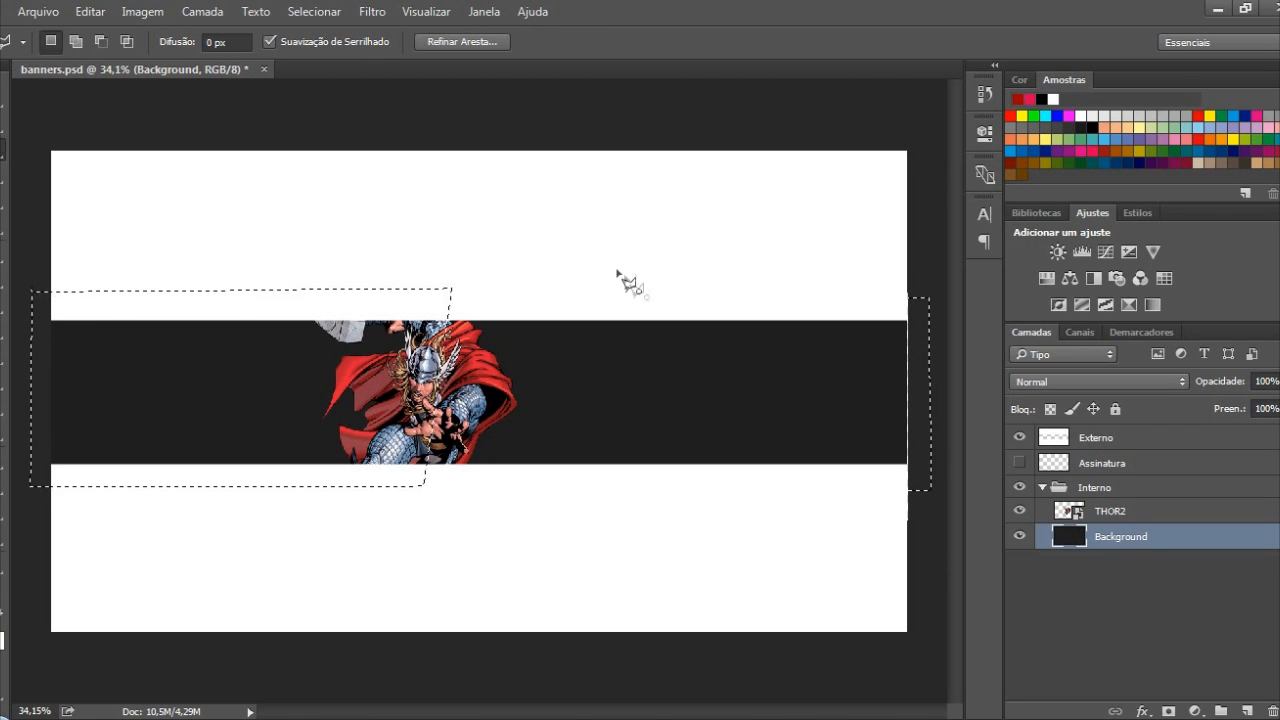
pyautogui.scroll(-2, 850, 385)
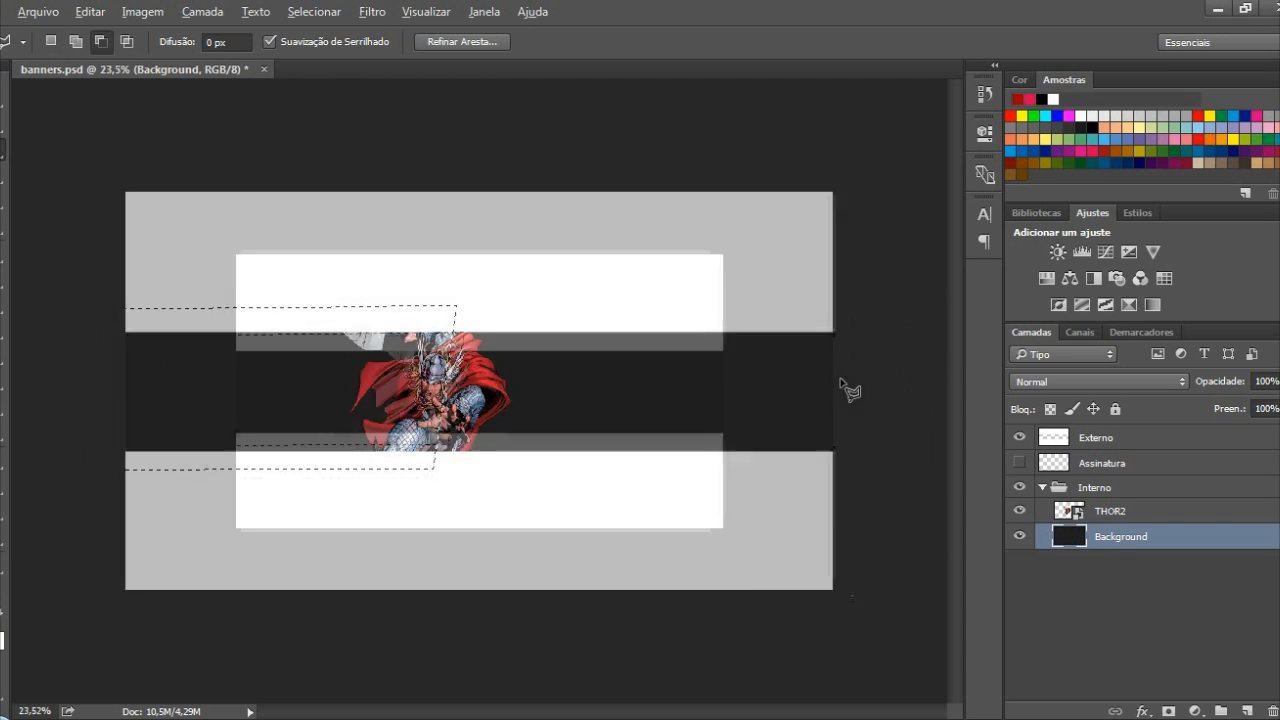
pyautogui.scroll(3, 148, 404)
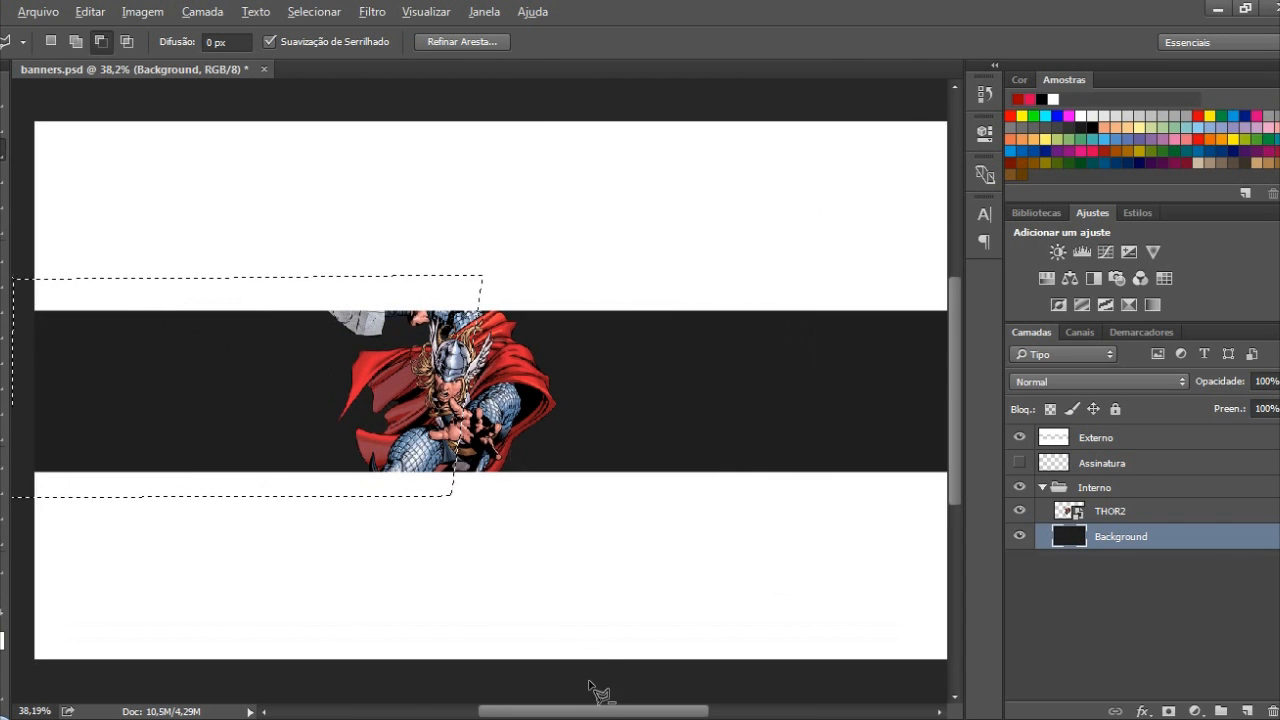
pyautogui.moveTo(599, 710); pyautogui.dragTo(560, 711)
pyautogui.scroll(-2, 585, 582)
pyautogui.scroll(-2, 585, 582)
pyautogui.scroll(5, 340, 434)
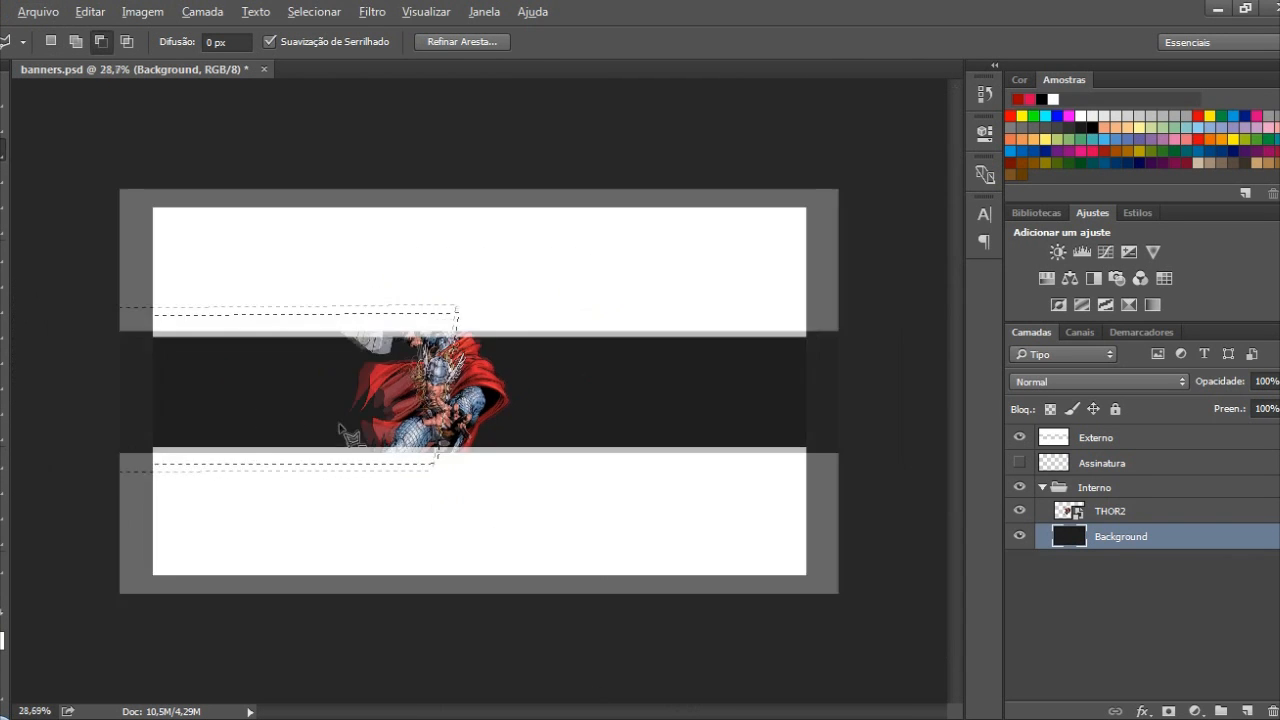
# Colorize the selected left part of the Background layer red with hue 356, saturation 100 and lightness +46, and clear the selection
pyautogui.hscroll(-2, 492, 617)
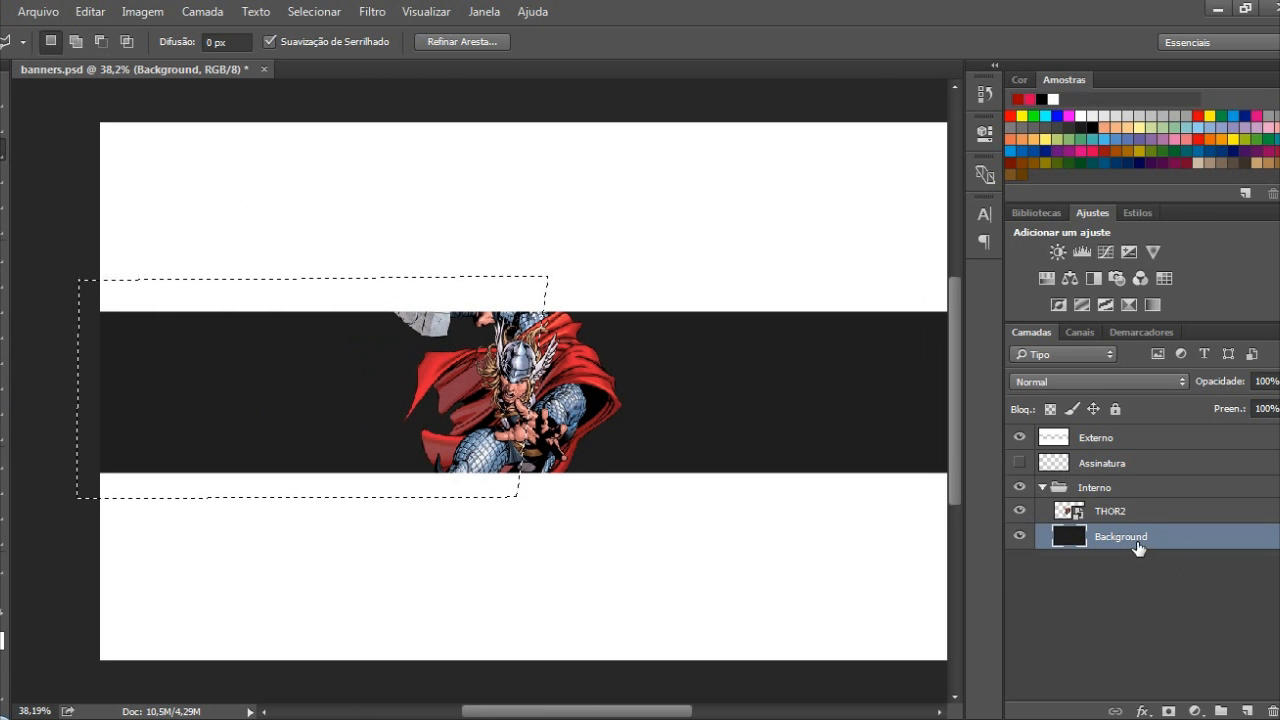
pyautogui.hotkey('ctrl', 'u')
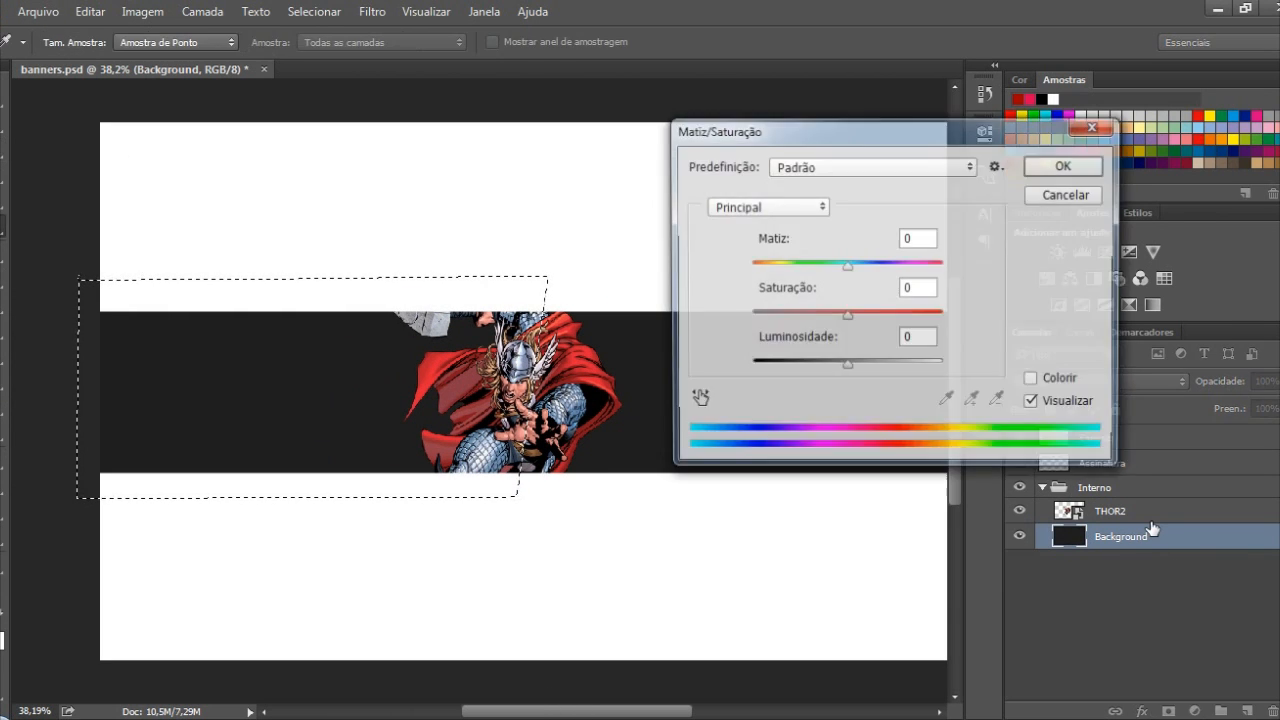
pyautogui.click(1034, 381)
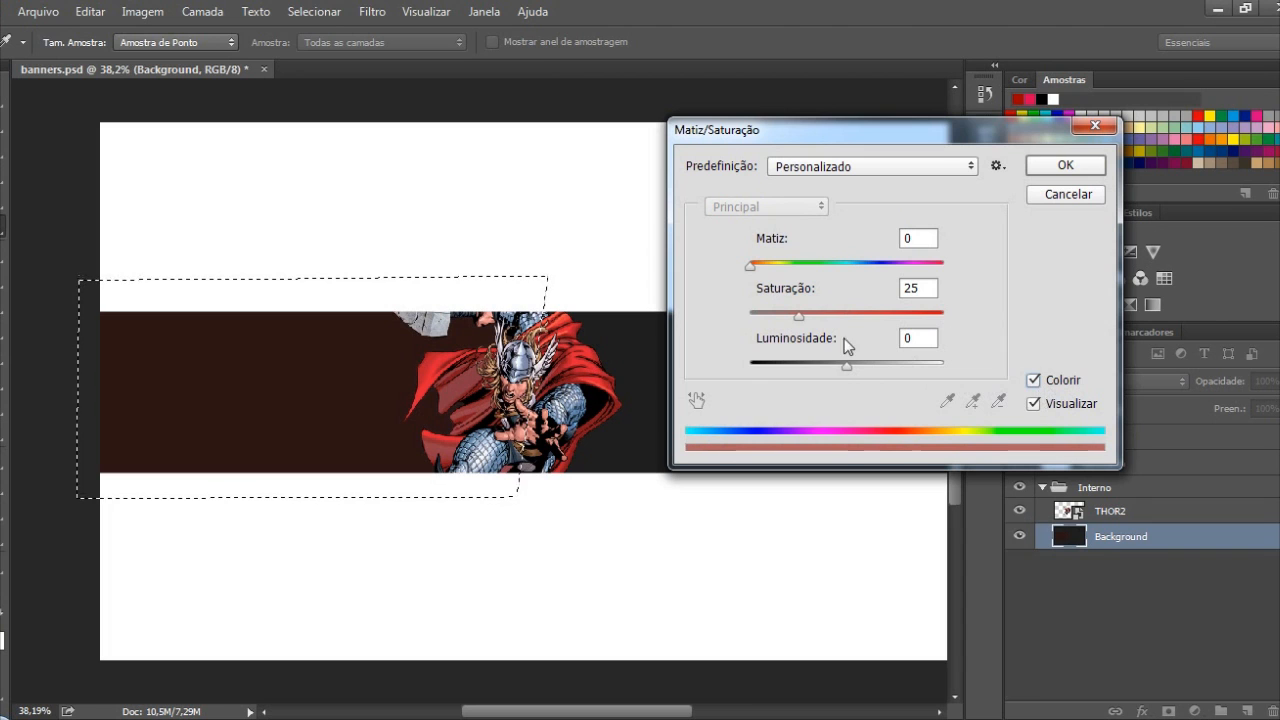
pyautogui.moveTo(799, 316); pyautogui.dragTo(944, 317)
pyautogui.moveTo(853, 363); pyautogui.dragTo(896, 367)
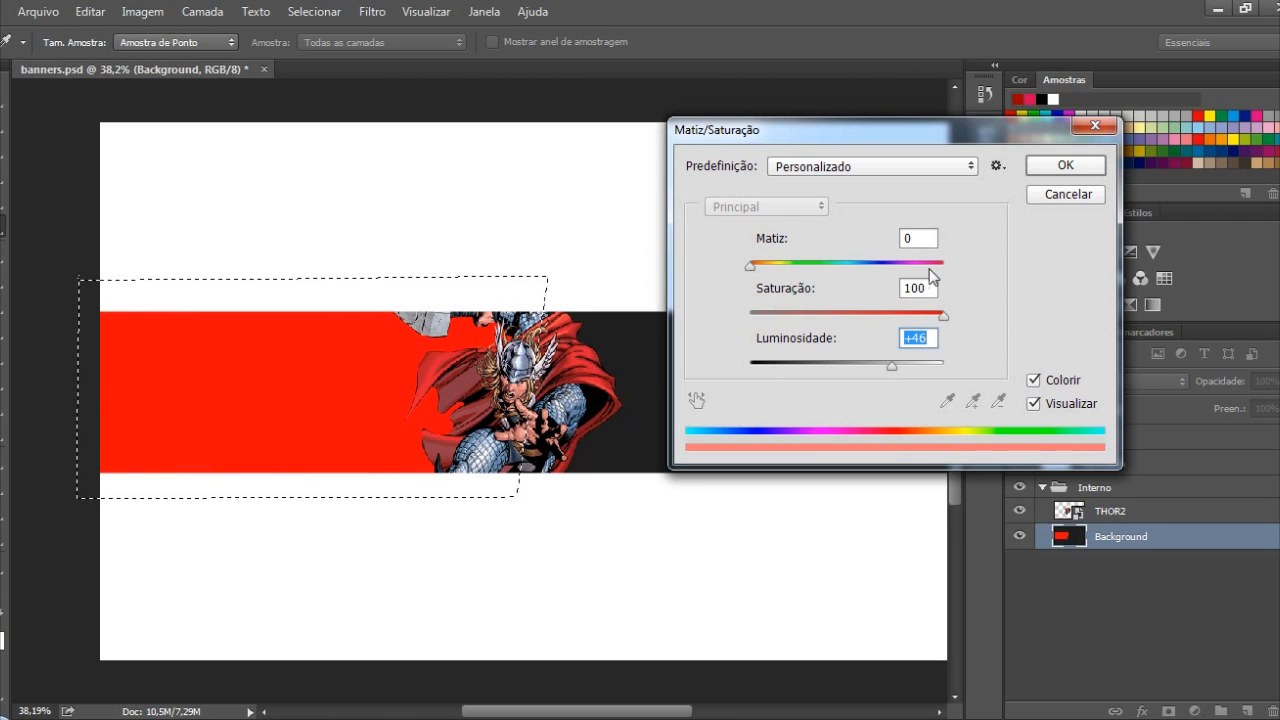
pyautogui.moveTo(929, 268); pyautogui.dragTo(936, 270)
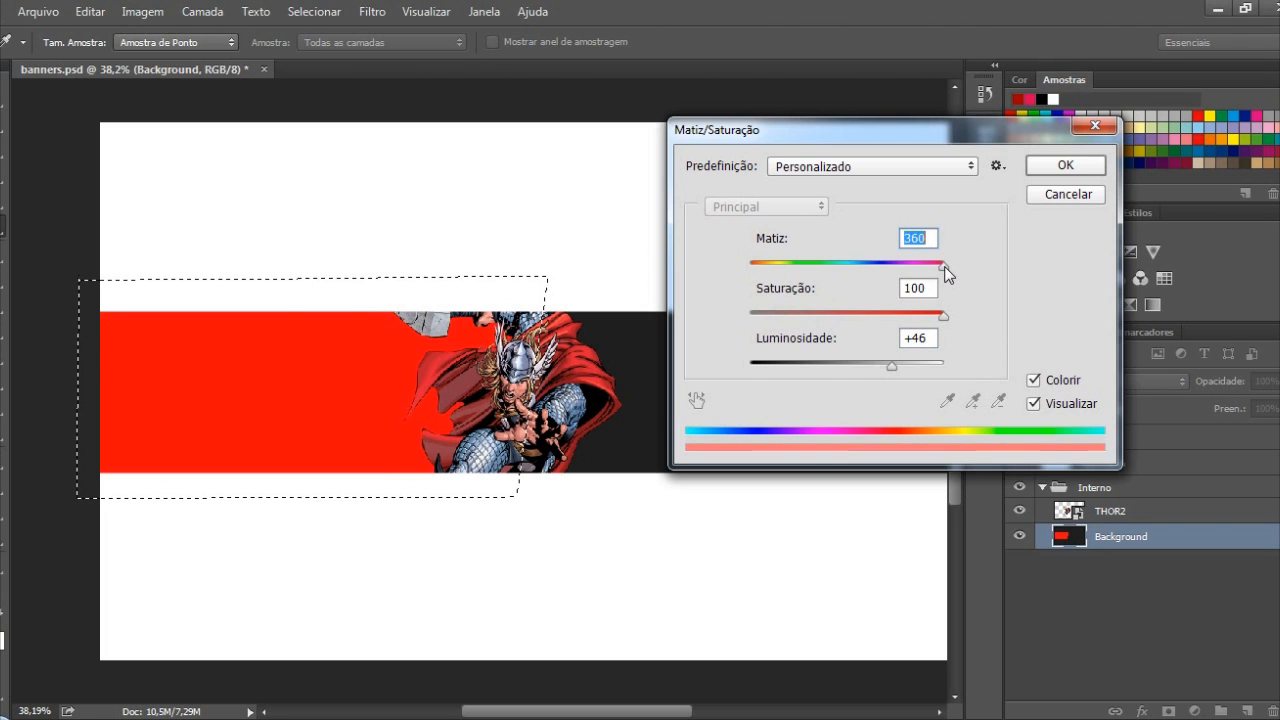
pyautogui.moveTo(944, 266); pyautogui.dragTo(941, 266)
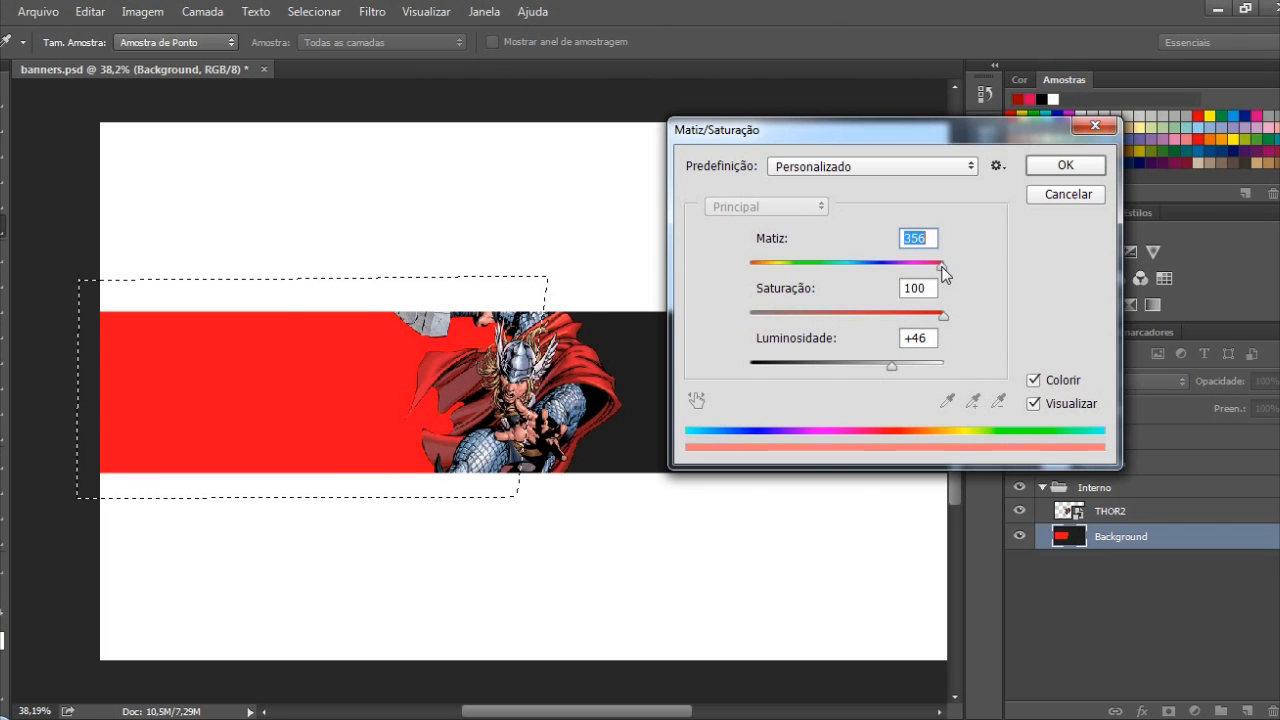
pyautogui.click(1055, 167)
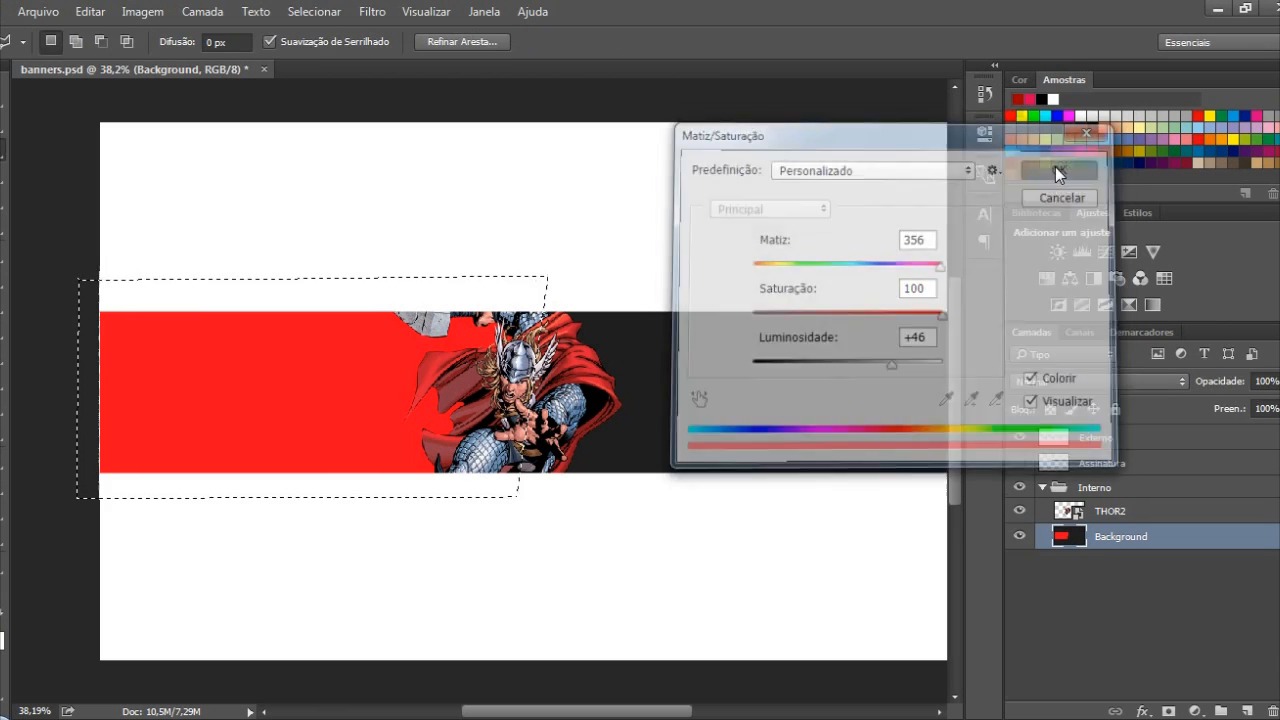
pyautogui.hotkey('ctrl', 'd')
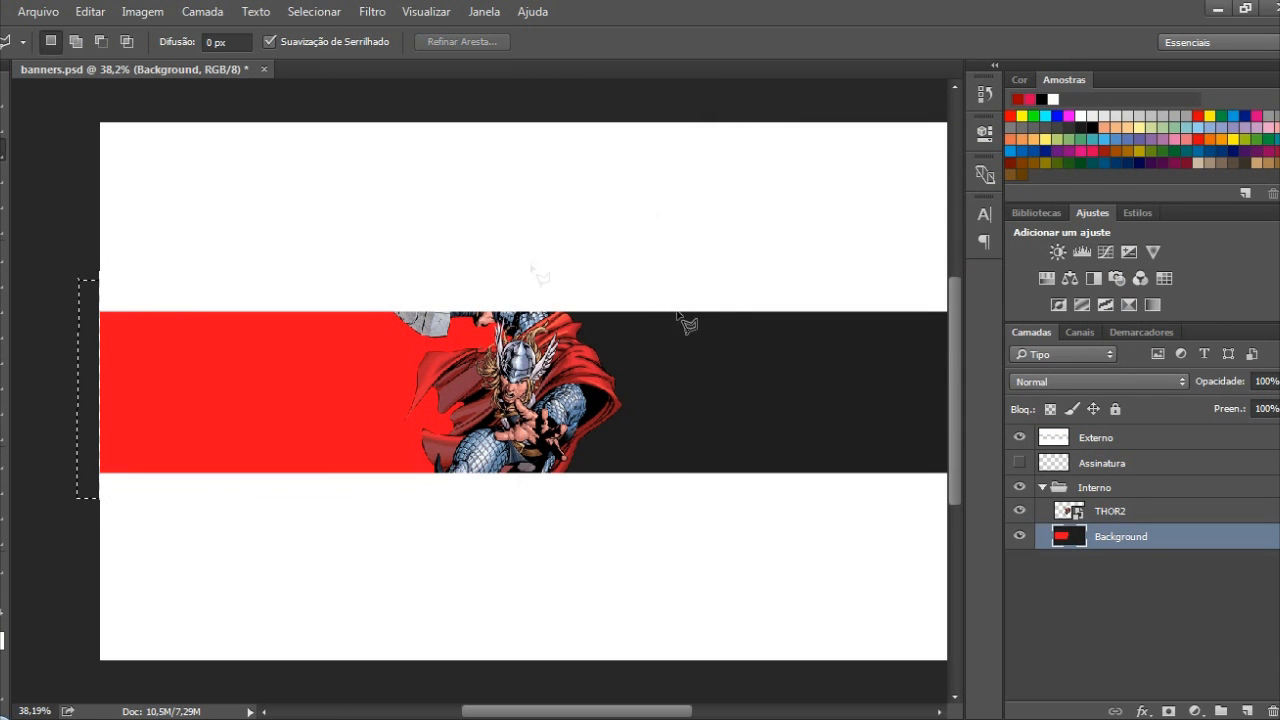
# Place the dc-vs-marvel image from the desktop above the Background layer and stretch it past the banner's edges so it fills the whole strip
pyautogui.click(3, 98)
pyautogui.scroll(-5, 383, 186)
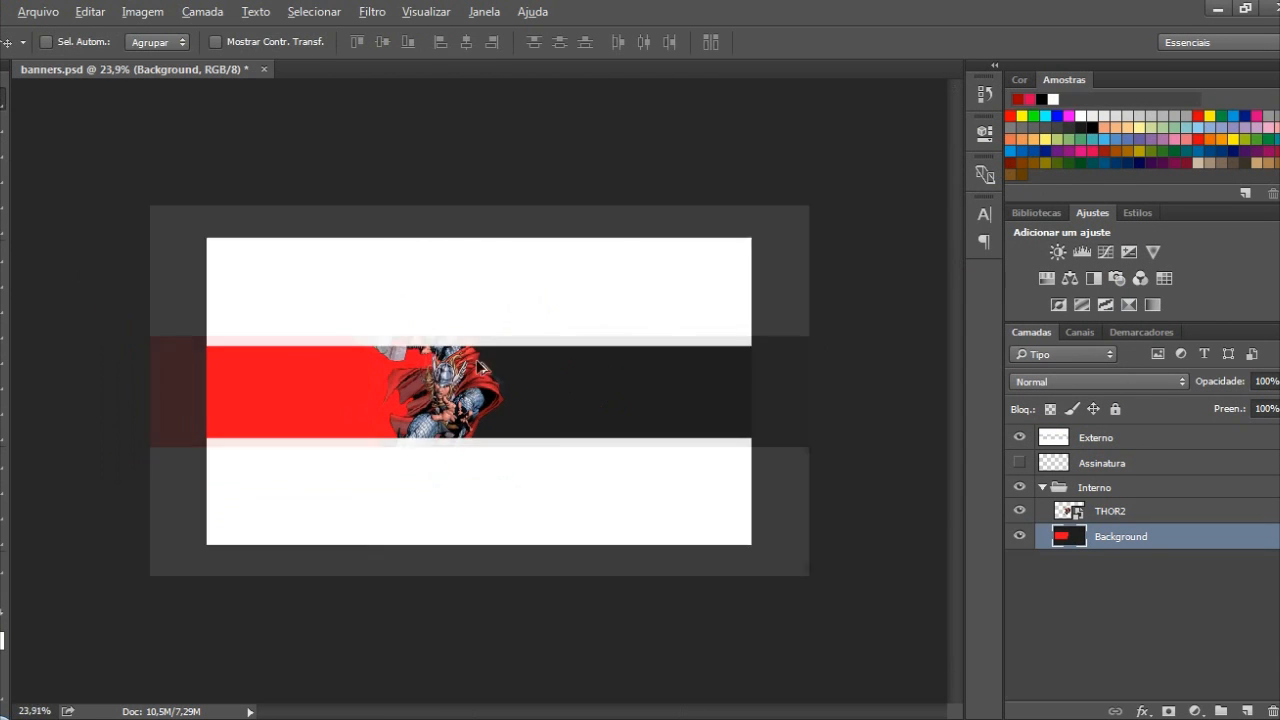
pyautogui.scroll(4, 529, 389)
pyautogui.press('alt')
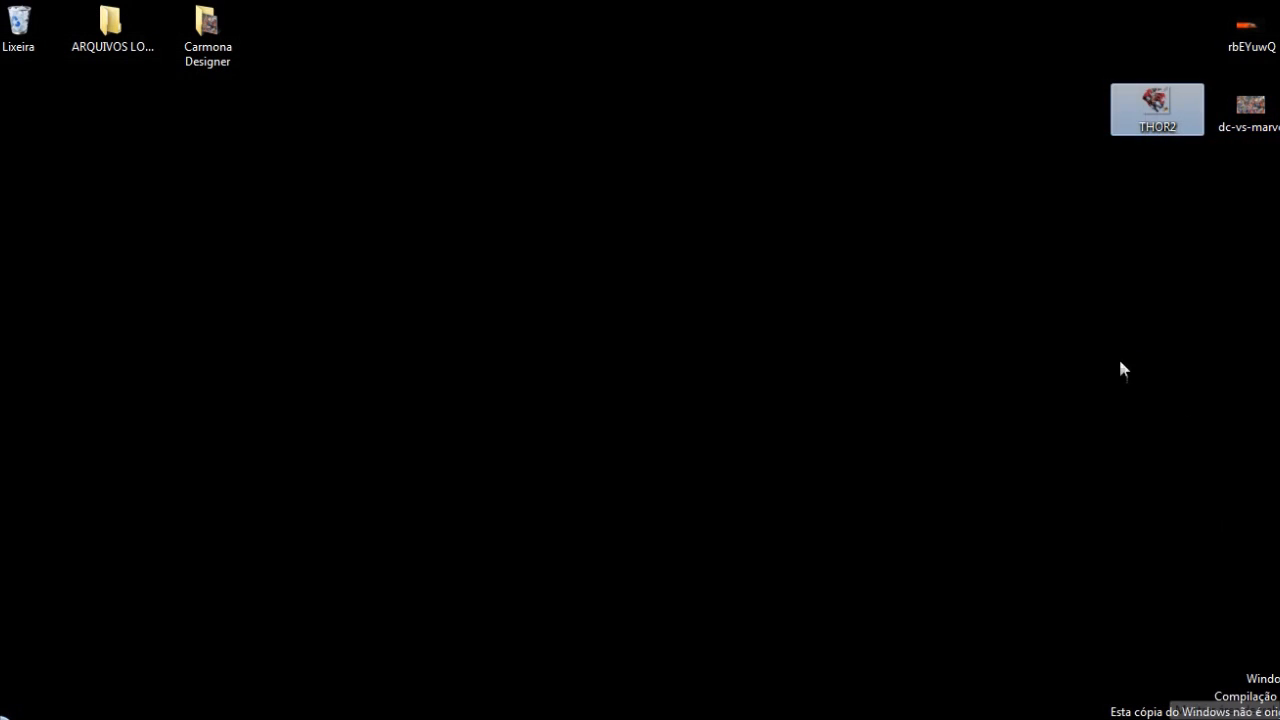
pyautogui.click(1249, 110)
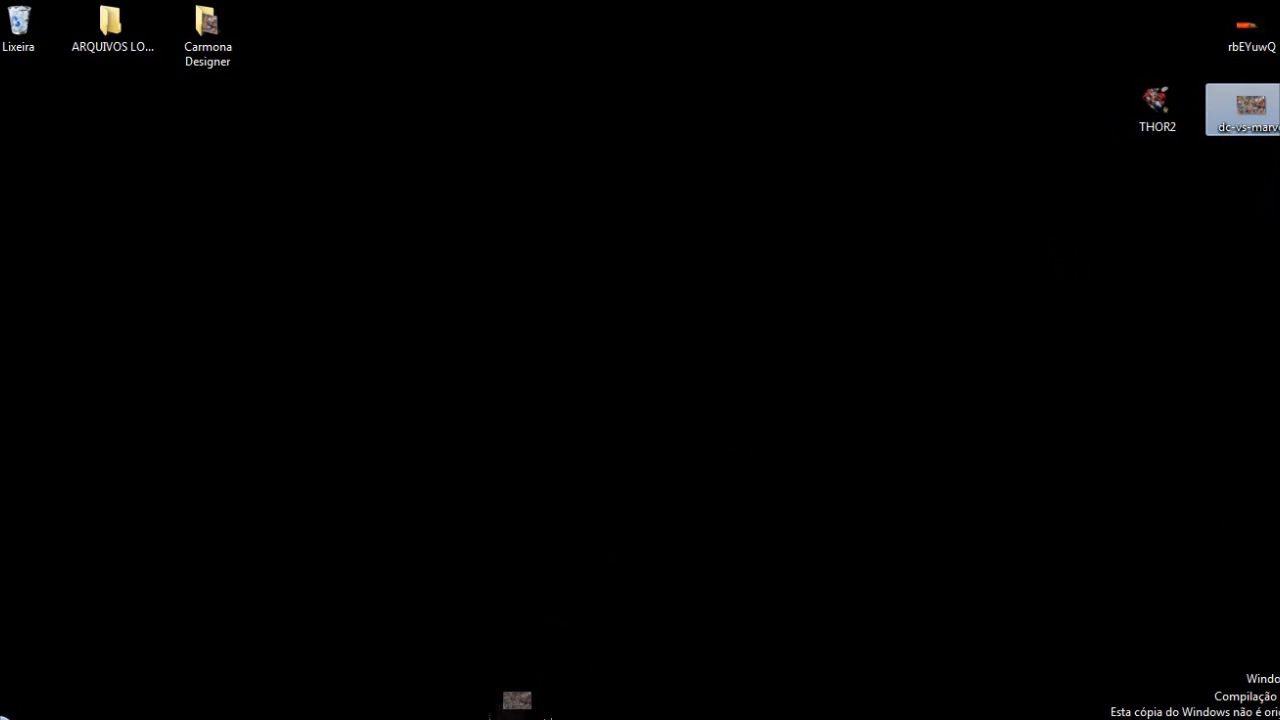
pyautogui.click(566, 630)
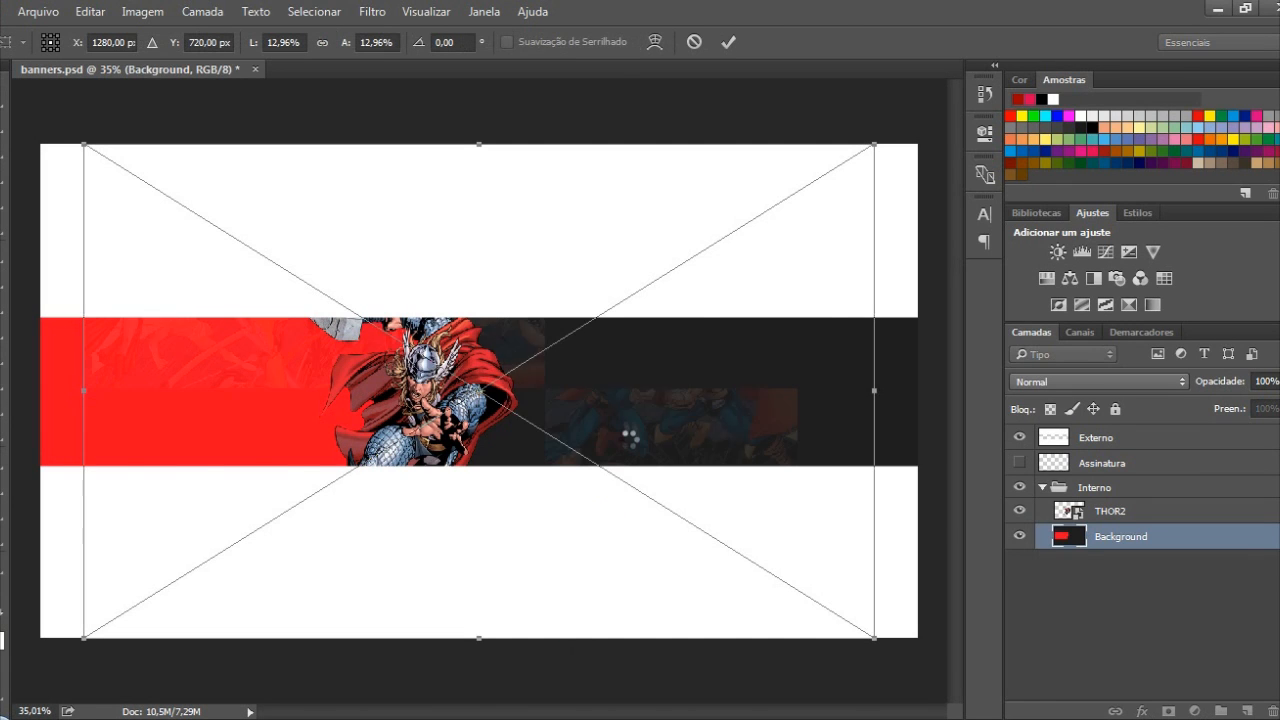
pyautogui.moveTo(91, 154); pyautogui.dragTo(37, 129)
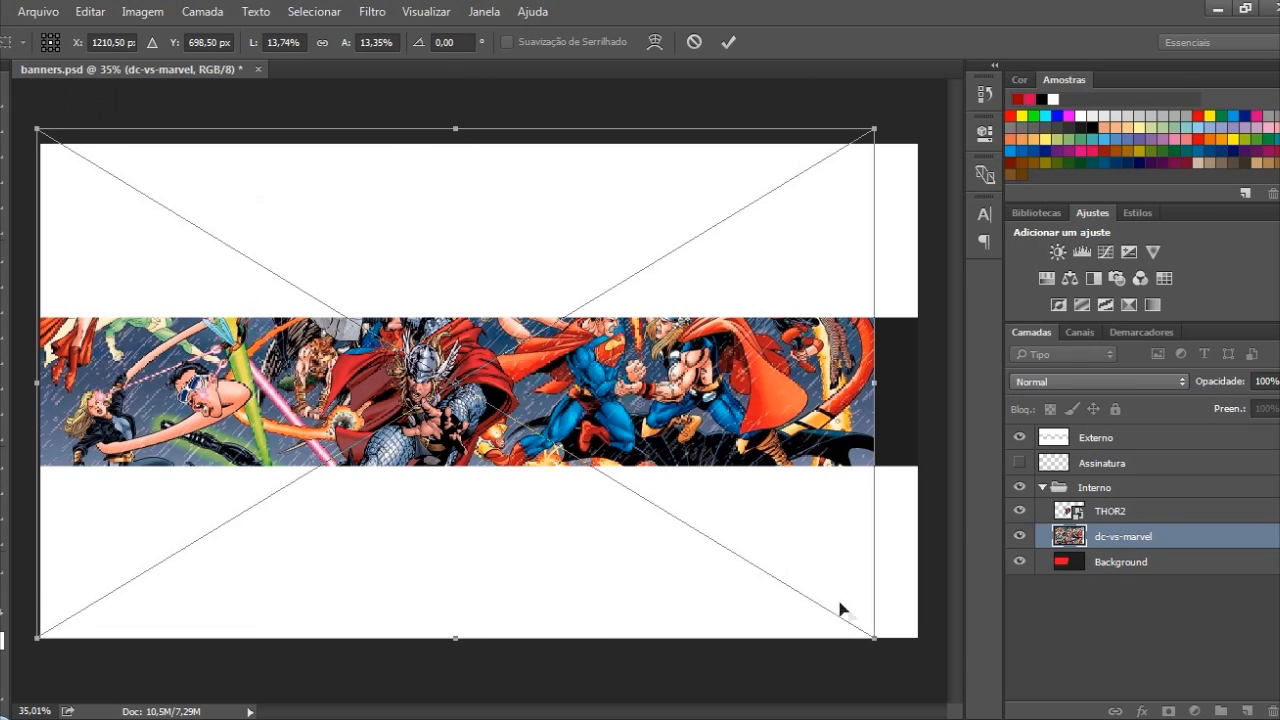
pyautogui.moveTo(870, 642); pyautogui.dragTo(942, 664)
pyautogui.press('Return')
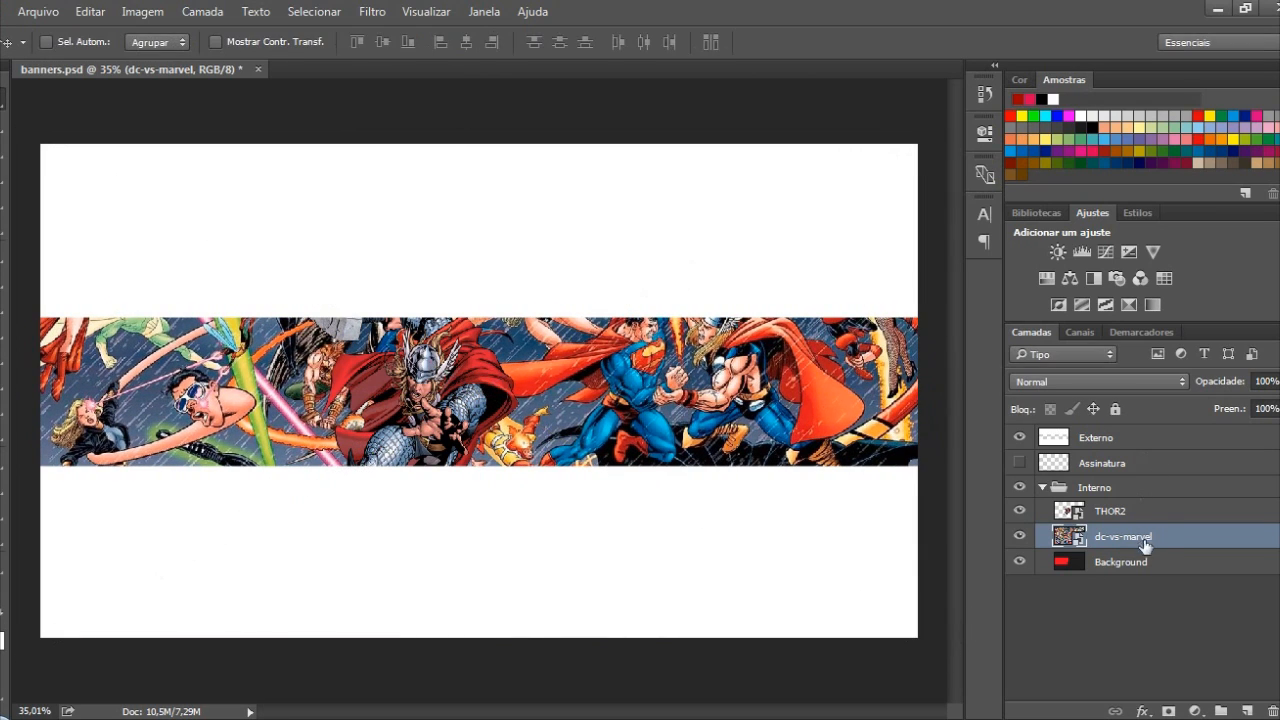
# Rasterize the dc-vs-marvel and THOR2 smart object layers
pyautogui.click(1147, 562)
pyautogui.click(1139, 540)
pyautogui.rightClick(1133, 545)
pyautogui.click(905, 444)
pyautogui.click(1106, 513)
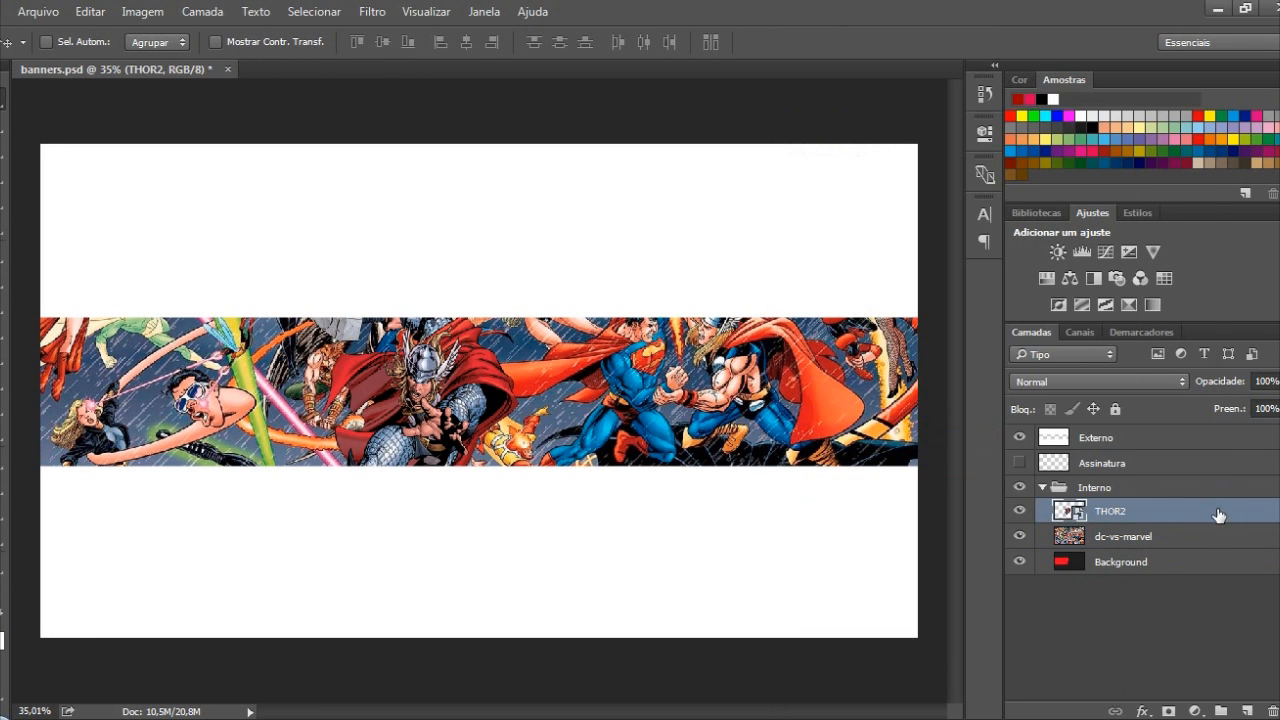
pyautogui.rightClick(1220, 515)
pyautogui.click(1075, 441)
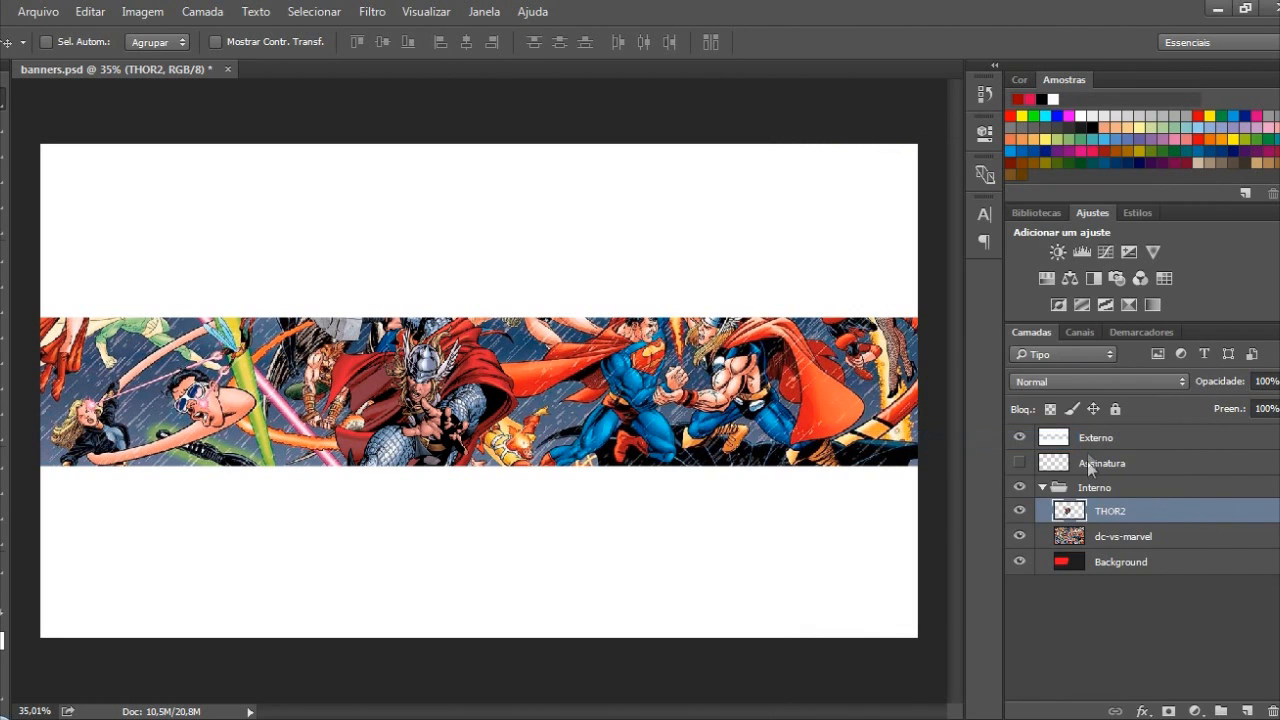
# Reposition the dc-vs-marvel image within the strip and fully desaturate it to grey with Hue/Saturation
pyautogui.click(1138, 539)
pyautogui.moveTo(930, 472); pyautogui.dragTo(826, 415)
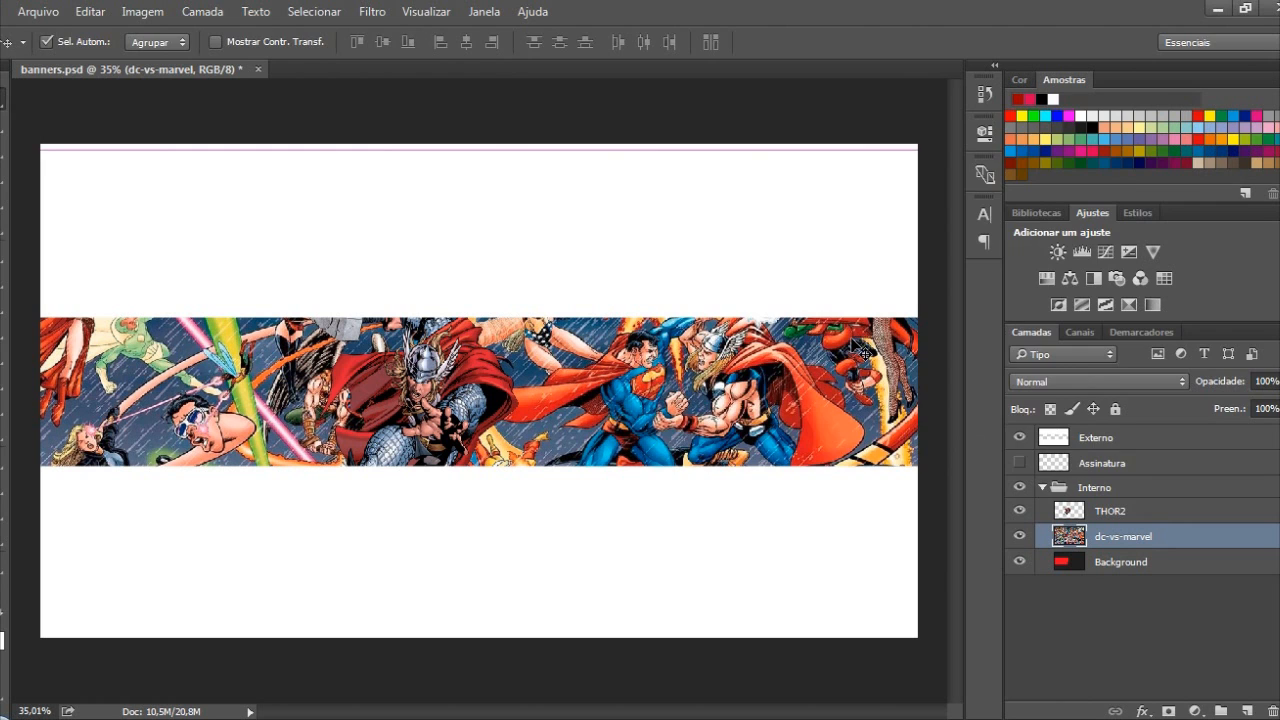
pyautogui.hotkey('ctrl', 'u')
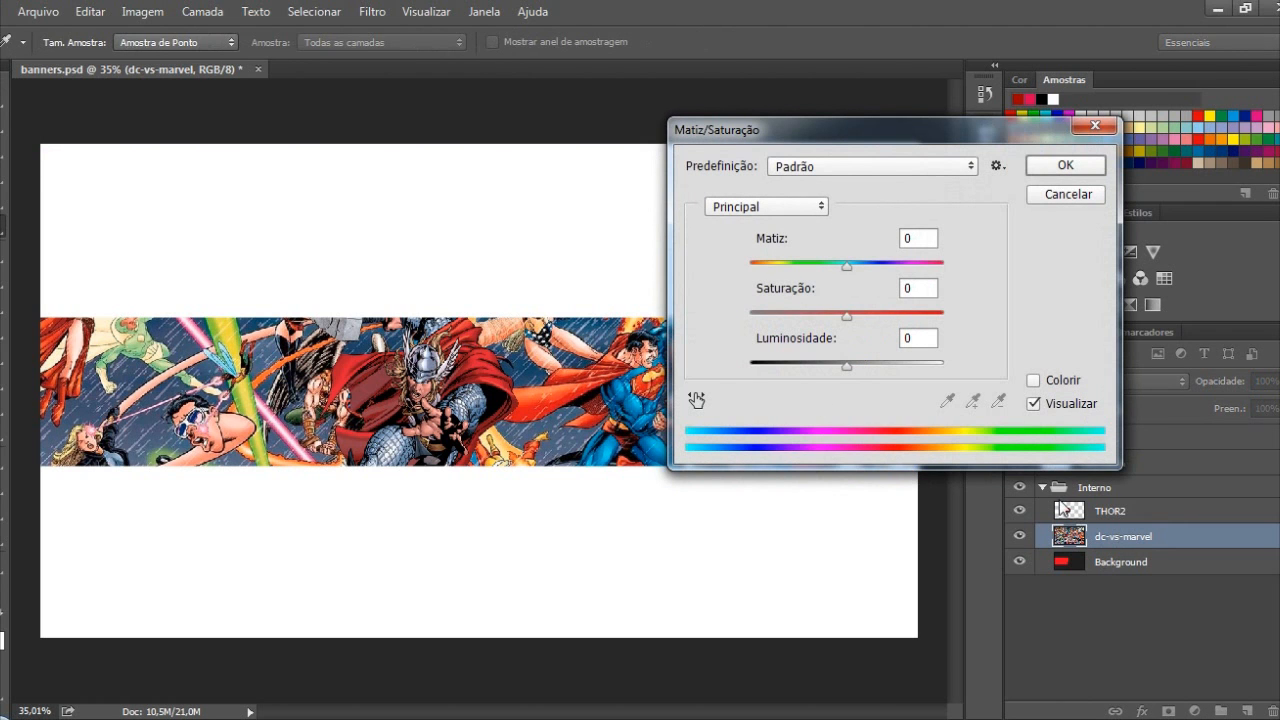
pyautogui.moveTo(835, 321); pyautogui.dragTo(641, 292)
pyautogui.click(1066, 166)
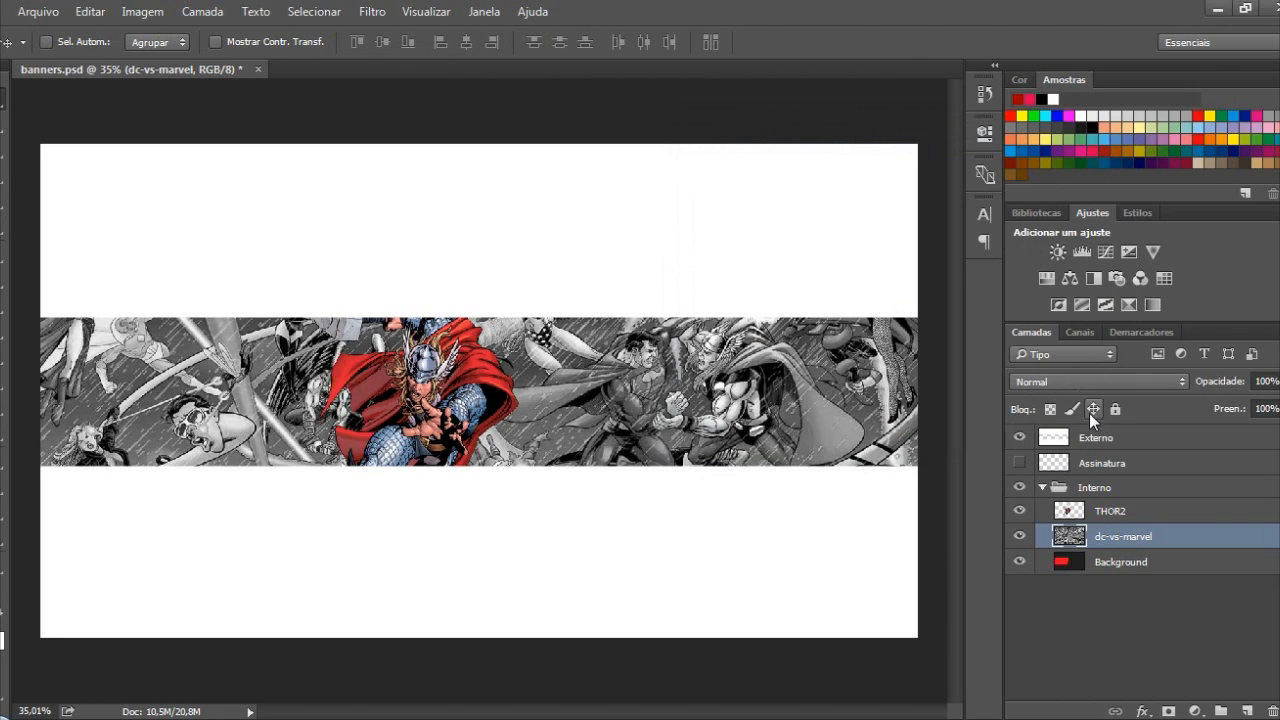
# Switch to the SEU CANAL example in the Windows photo viewer and examine its blended background texture close up on both colour halves
pyautogui.click(1031, 382)
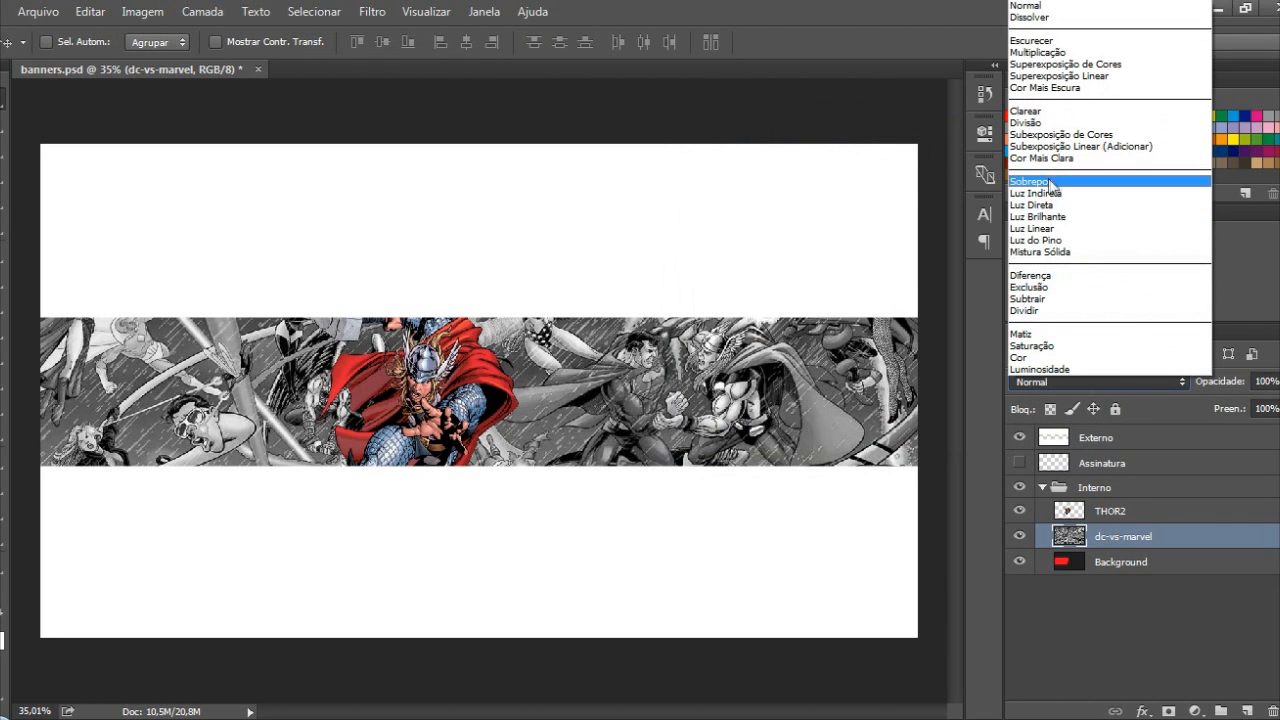
pyautogui.click(1127, 543)
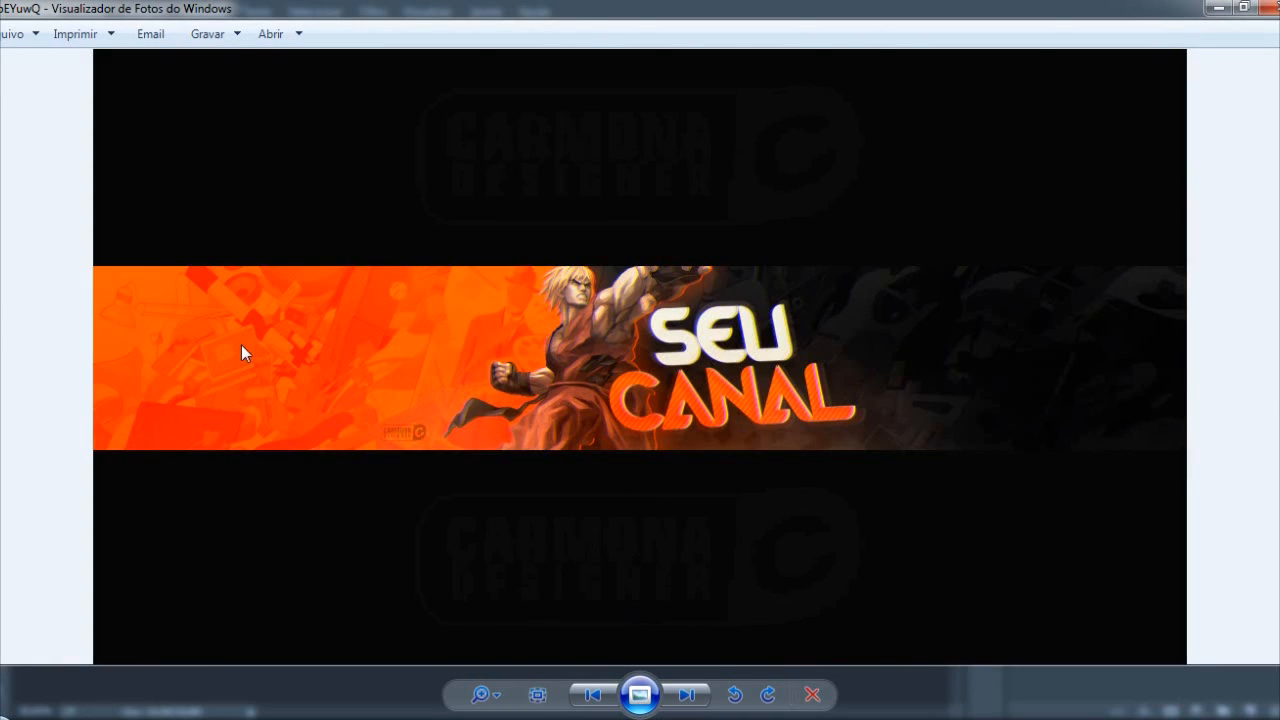
pyautogui.scroll(2, 467, 348)
pyautogui.moveTo(554, 357); pyautogui.dragTo(399, 354)
pyautogui.moveTo(974, 330); pyautogui.dragTo(516, 307)
pyautogui.scroll(3, 171, 343)
pyautogui.scroll(-4, 688, 344)
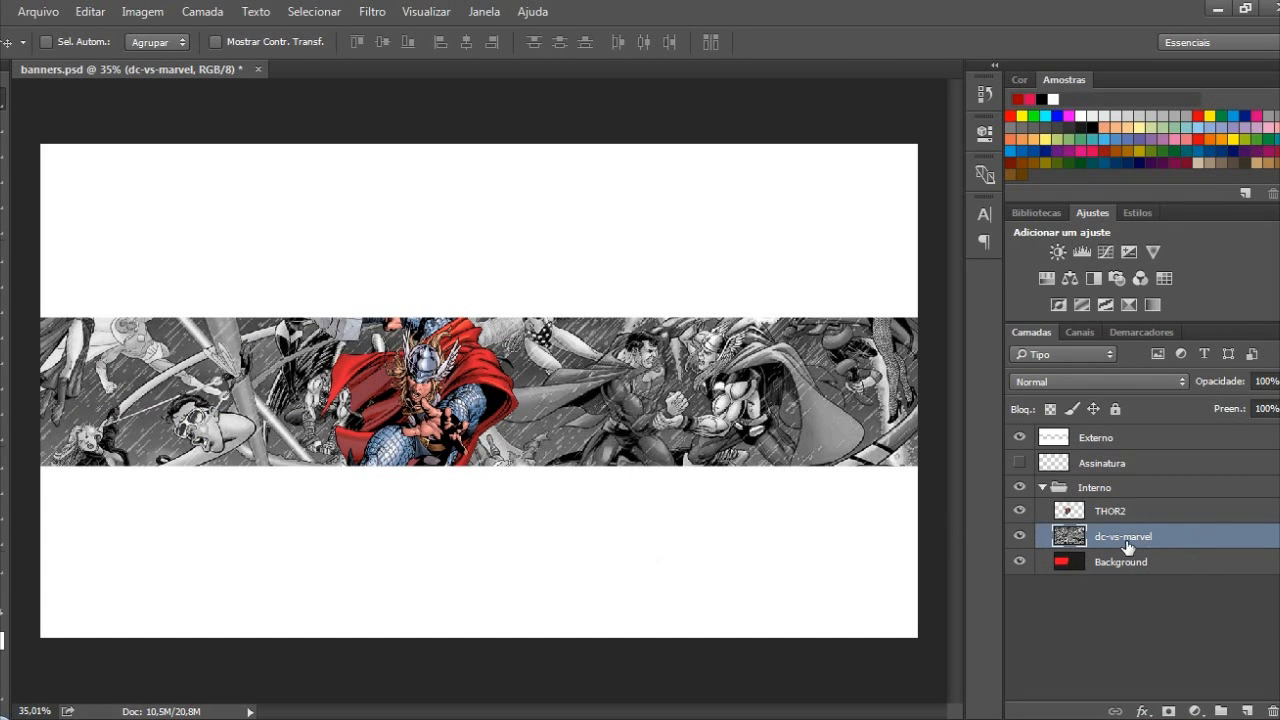
# Compare the Sobrepor and Luz Direta blending modes on the dc-vs-marvel layer
pyautogui.click(1085, 382)
pyautogui.click(1068, 188)
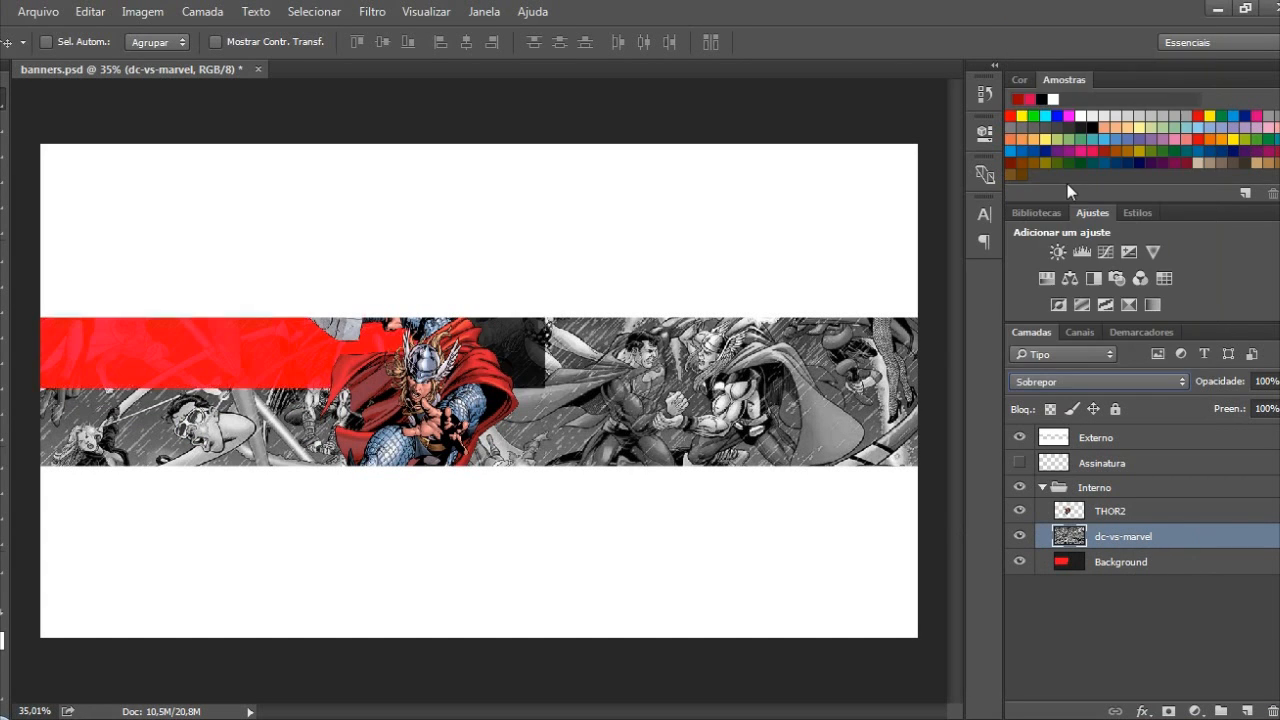
pyautogui.press('Down')
pyautogui.press('Down')
pyautogui.press('alt')
pyautogui.click(1047, 382)
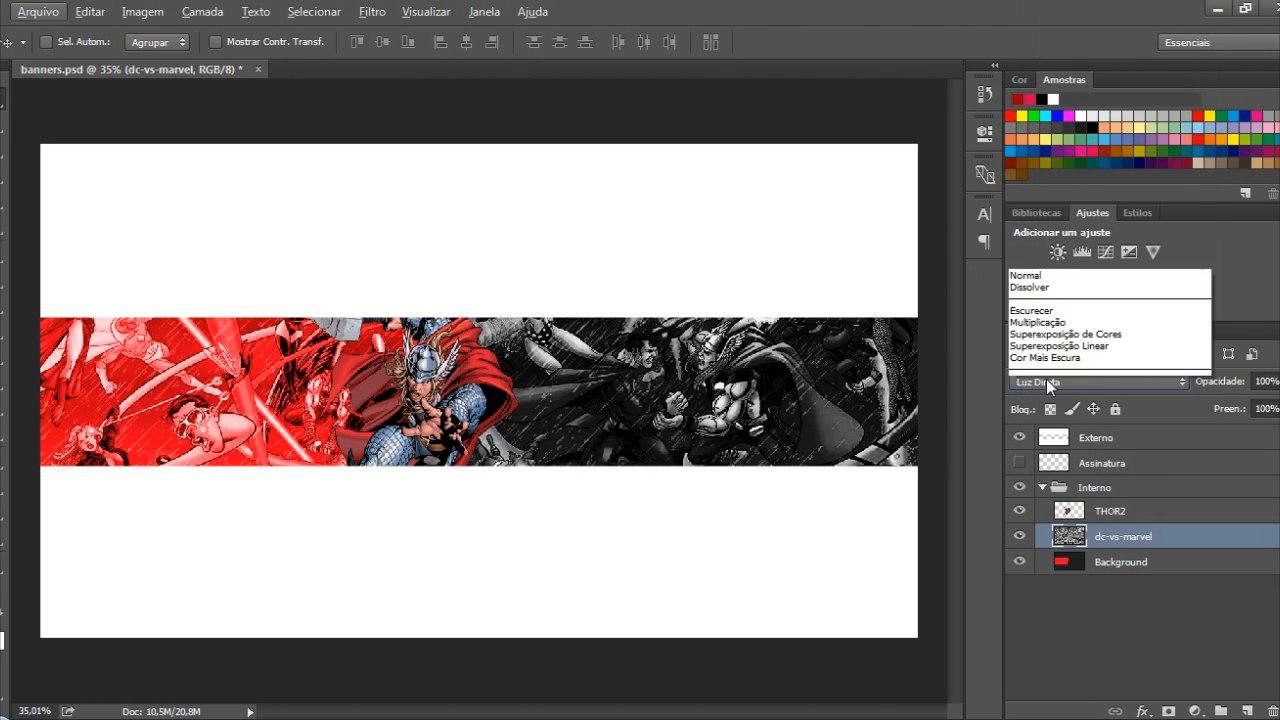
pyautogui.press('Up')
pyautogui.press('Up')
pyautogui.press('Return')
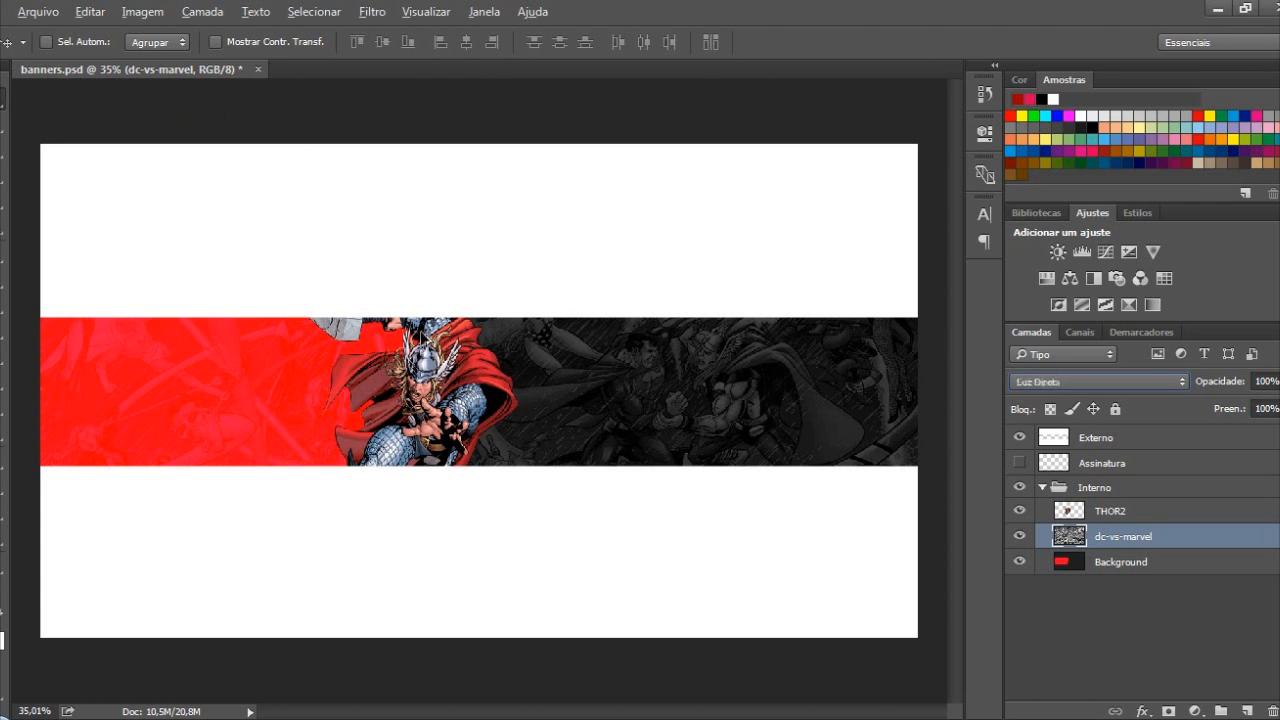
pyautogui.press('Down')
pyautogui.press('Down')
pyautogui.press('alt')
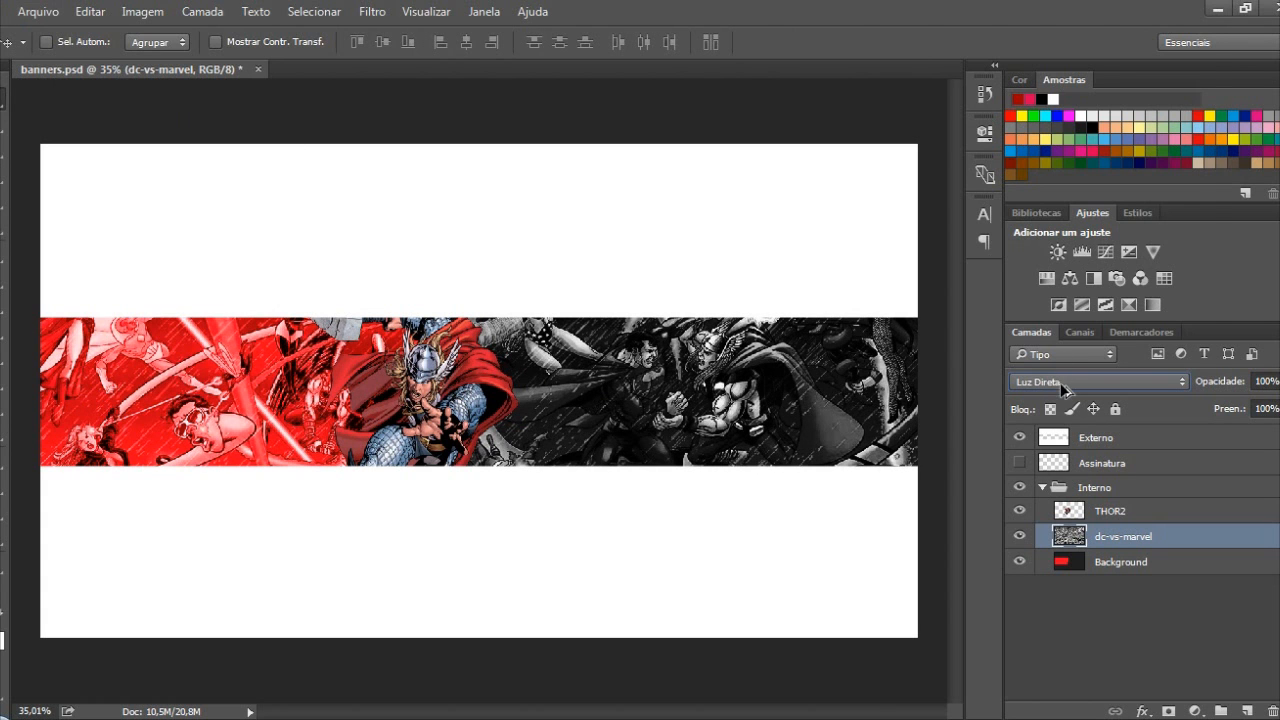
# Return the dc-vs-marvel layer to Sobrepor and try the light blending modes that follow it, such as Luz Indireta
pyautogui.click(1065, 382)
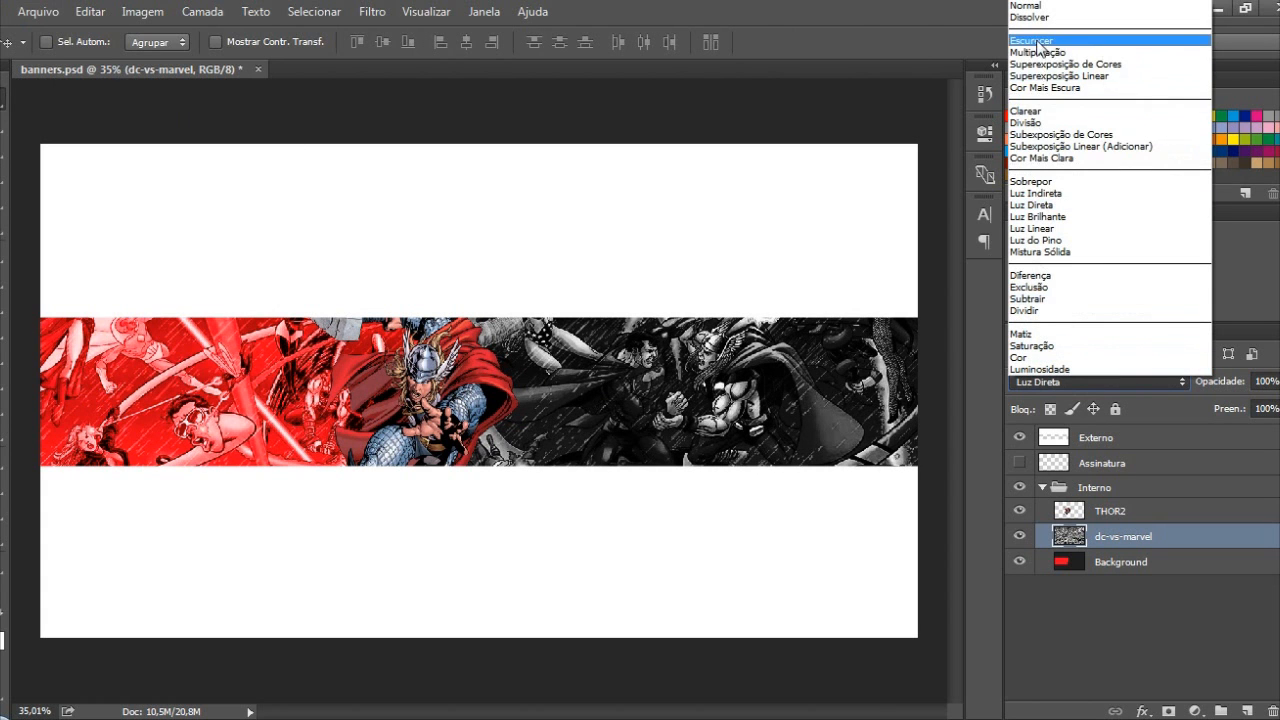
pyautogui.click(1036, 181)
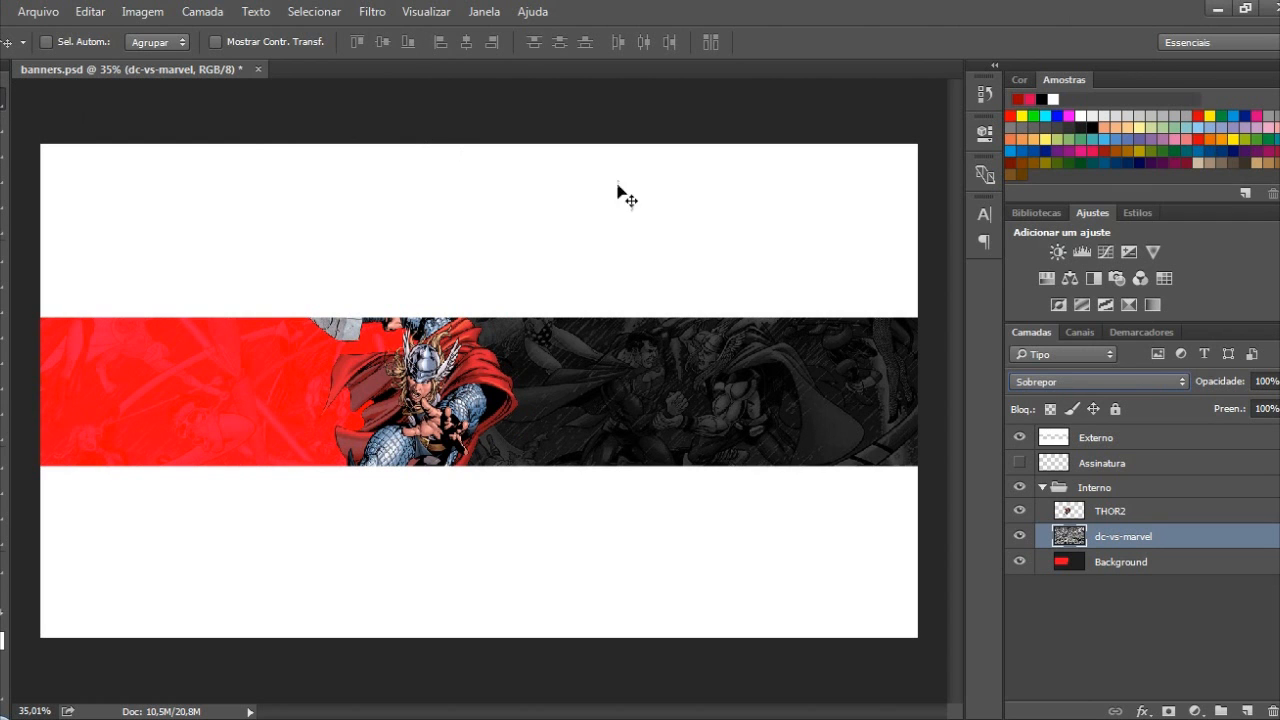
pyautogui.press('Down')
pyautogui.press('Down')
pyautogui.press('Down')
pyautogui.press('alt')
# Set the dc-vs-marvel layer's blending mode to Sobrepor and its opacity to 75%
pyautogui.click(1027, 378)
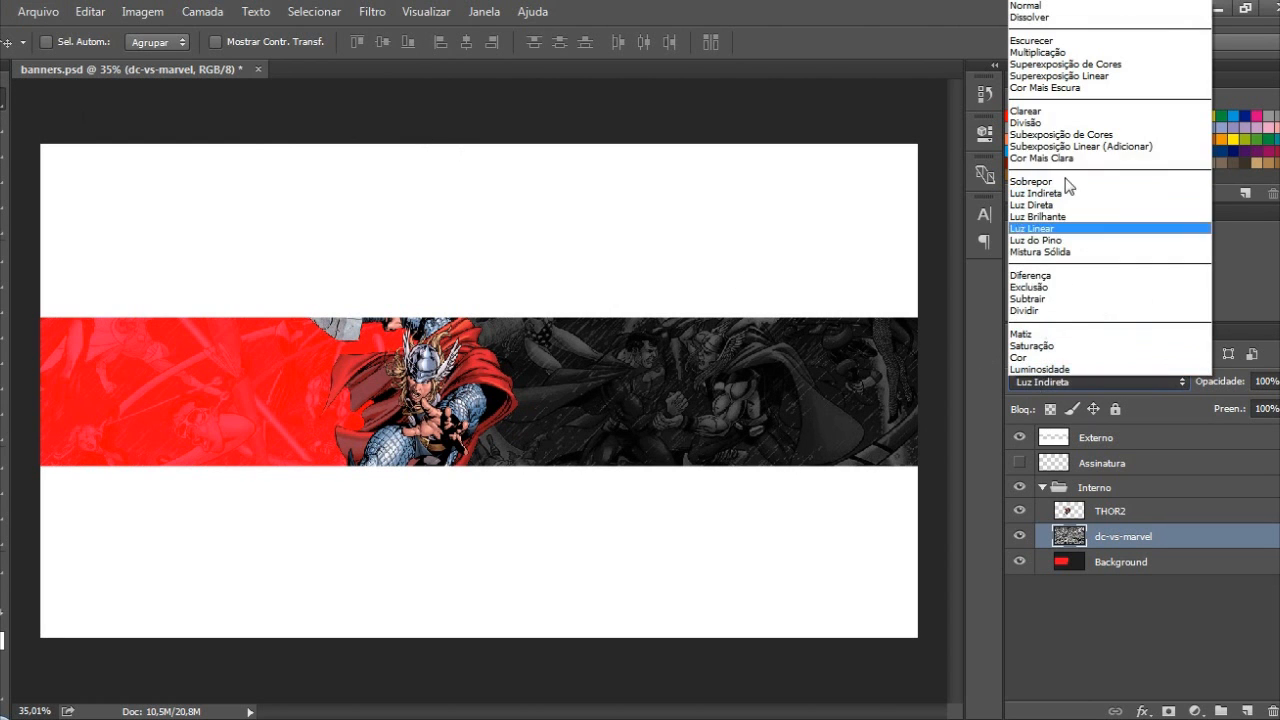
pyautogui.click(1036, 181)
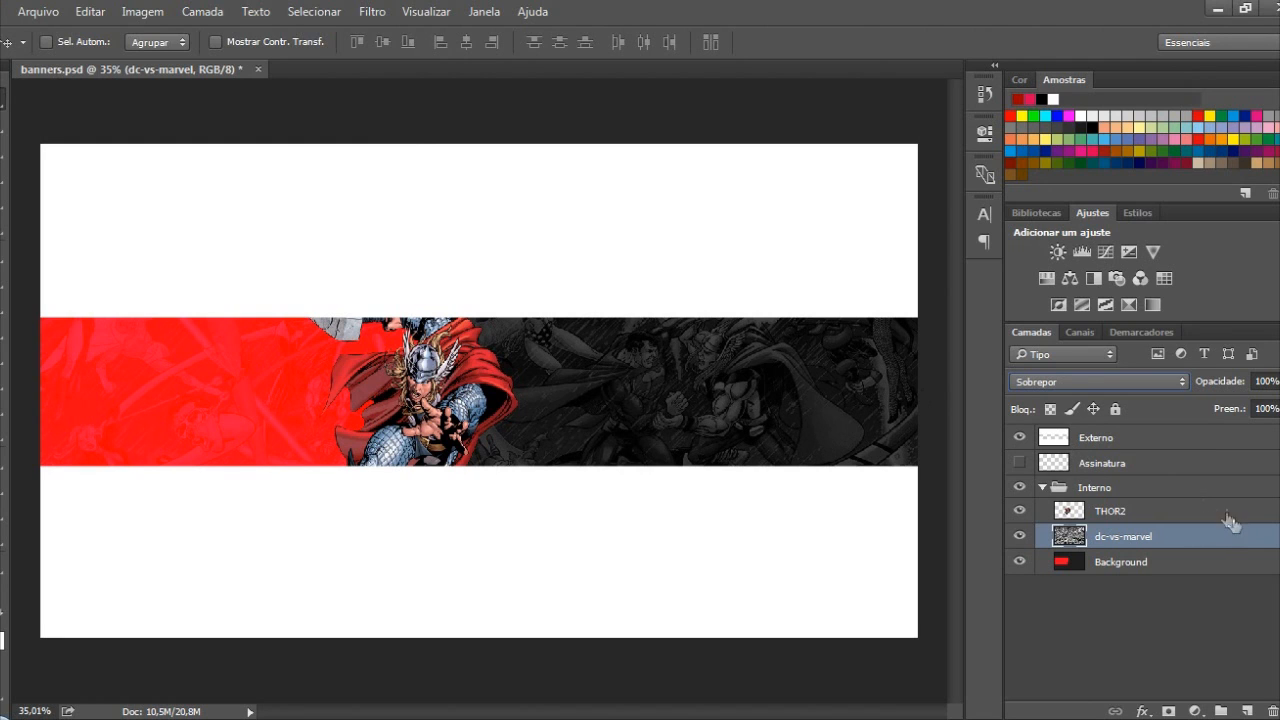
pyautogui.click(1277, 381)
pyautogui.moveTo(1277, 401)
pyautogui.mouseDown()
pyautogui.moveTo(1245, 400)
pyautogui.moveTo(1264, 410)
pyautogui.mouseUp()
# Set the Background layer's lightness to +1 with Hue/Saturation
pyautogui.click(2, 98)
pyautogui.click(1100, 563)
pyautogui.hotkey('ctrl', 'u')
pyautogui.moveTo(858, 367)
pyautogui.mouseDown()
pyautogui.moveTo(875, 368)
pyautogui.moveTo(836, 368)
pyautogui.moveTo(848, 365)
pyautogui.mouseUp()
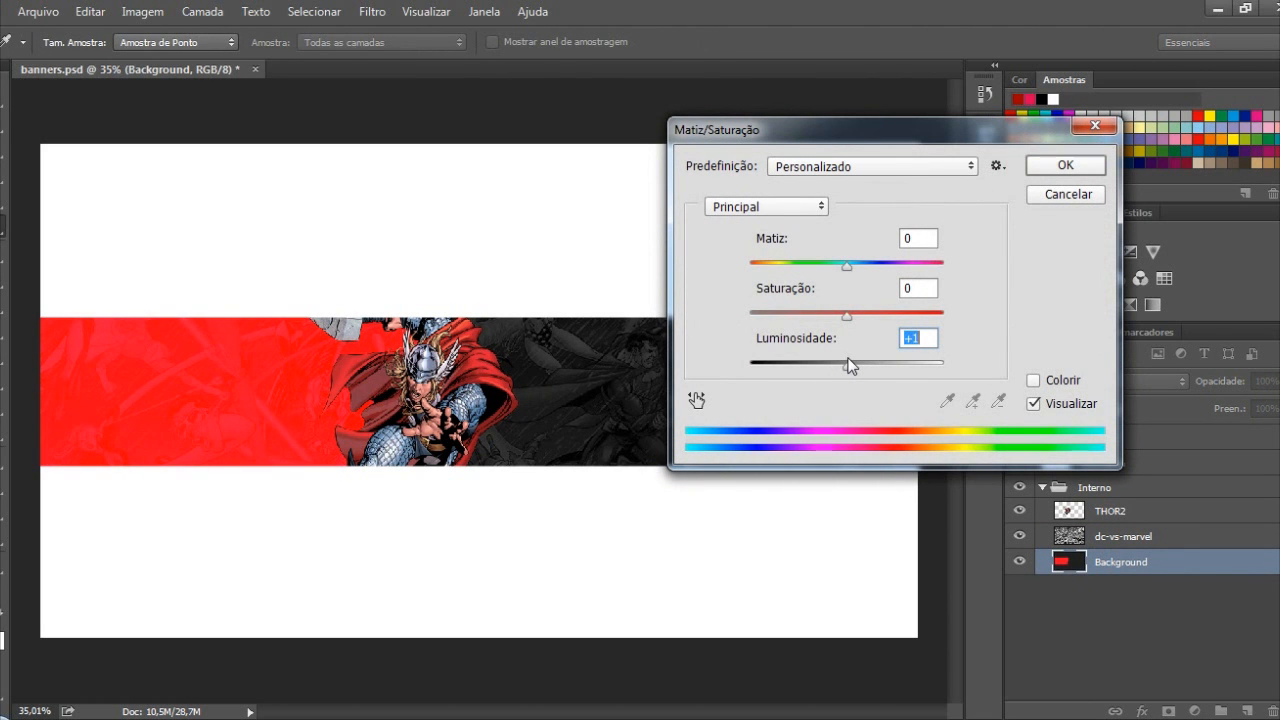
pyautogui.click(1058, 168)
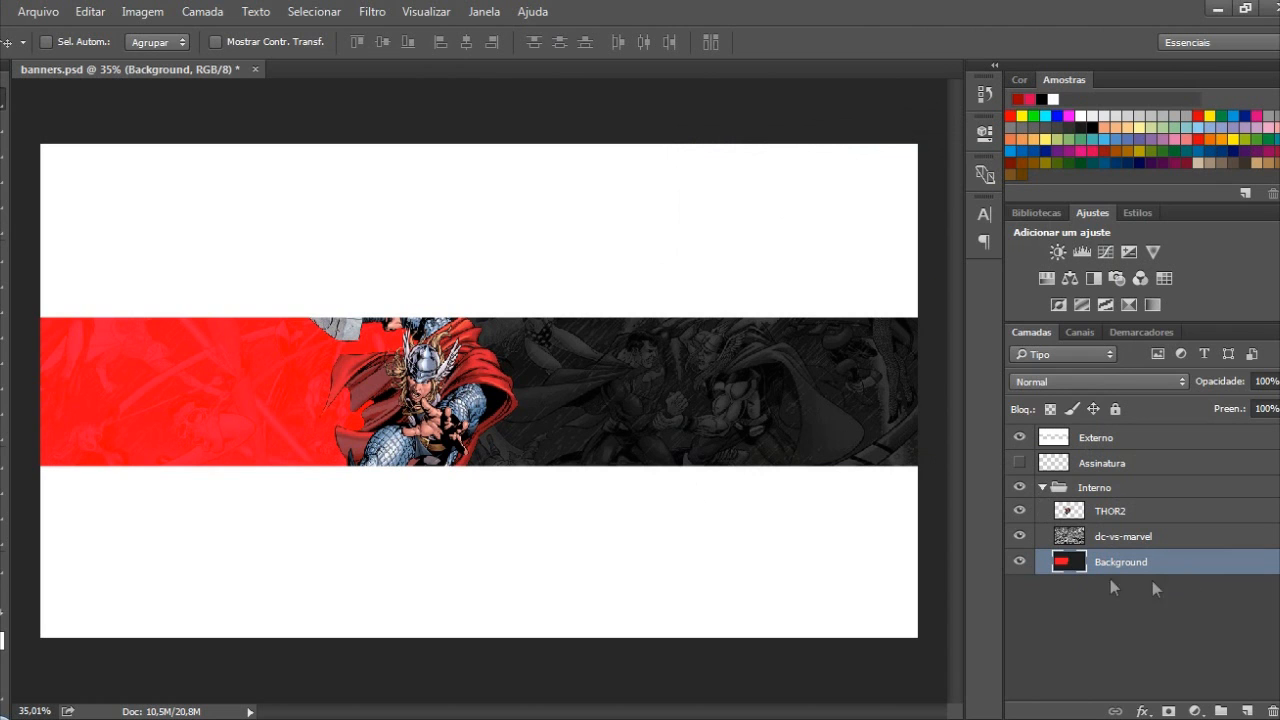
# Compare the strip with the Background and dc-vs-marvel layers each hidden and shown again
pyautogui.click(1019, 562)
pyautogui.click(1019, 562)
pyautogui.click(1152, 538)
pyautogui.click(1020, 536)
pyautogui.click(1022, 536)
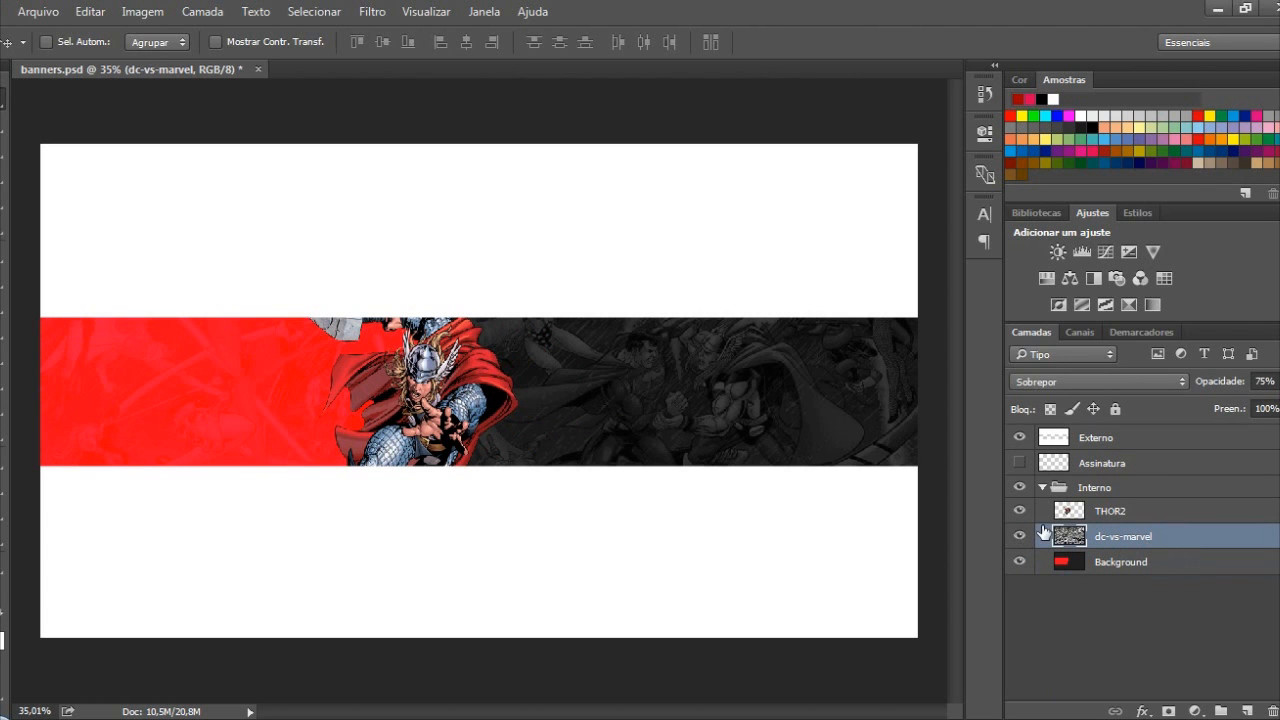
pyautogui.click(1020, 562)
pyautogui.click(1020, 562)
# Add a Gradient Overlay effect to the Background layer's style and show its settings
pyautogui.click(1218, 570)
pyautogui.doubleClick(1218, 570)
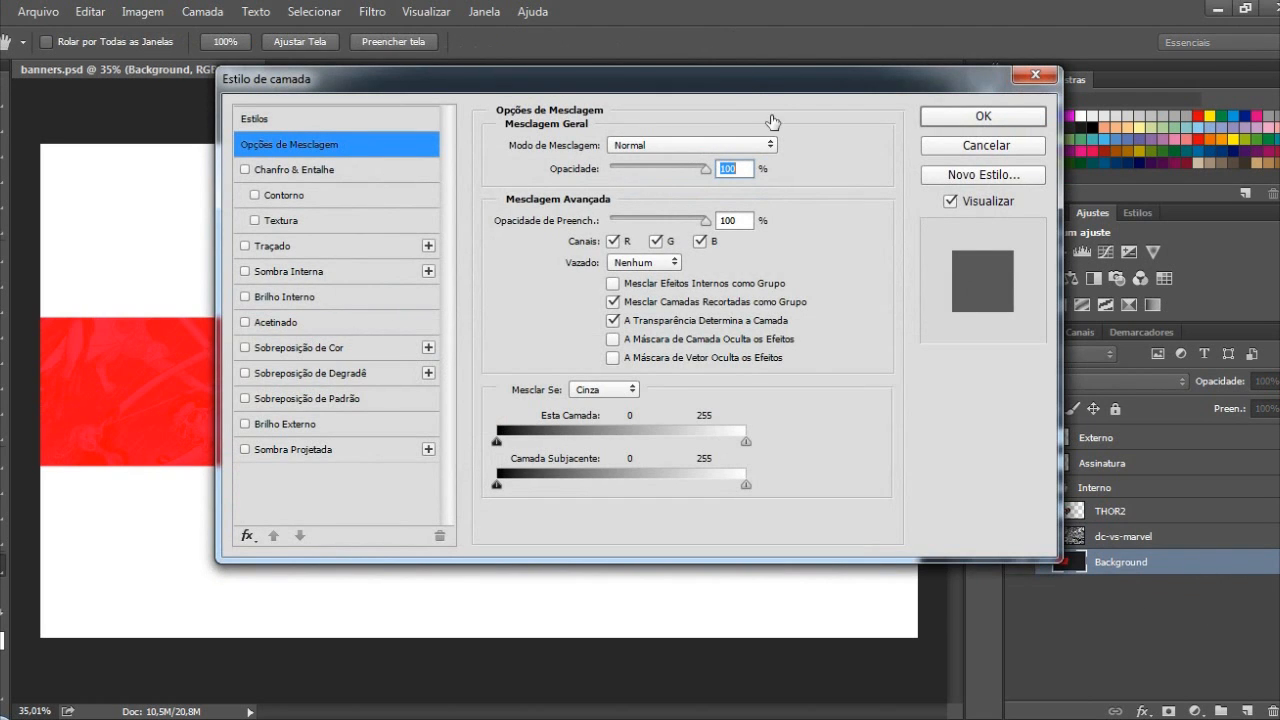
pyautogui.moveTo(740, 90); pyautogui.dragTo(1042, 112)
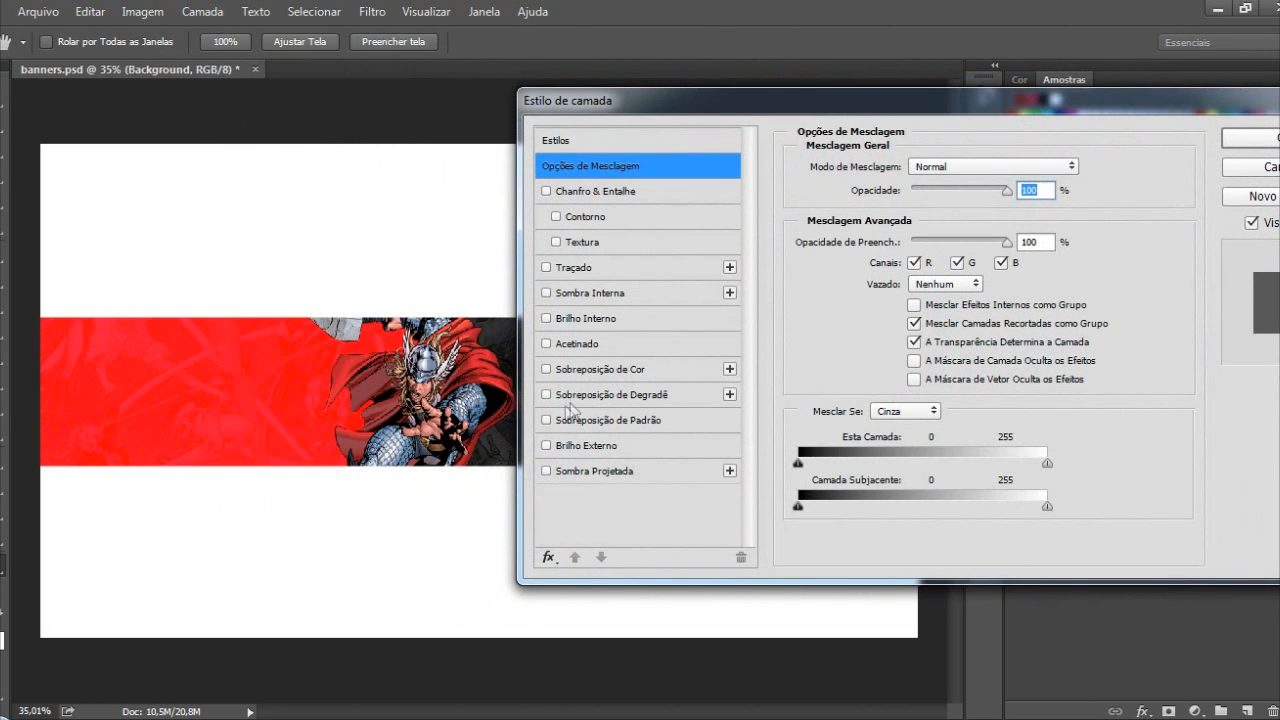
pyautogui.click(547, 395)
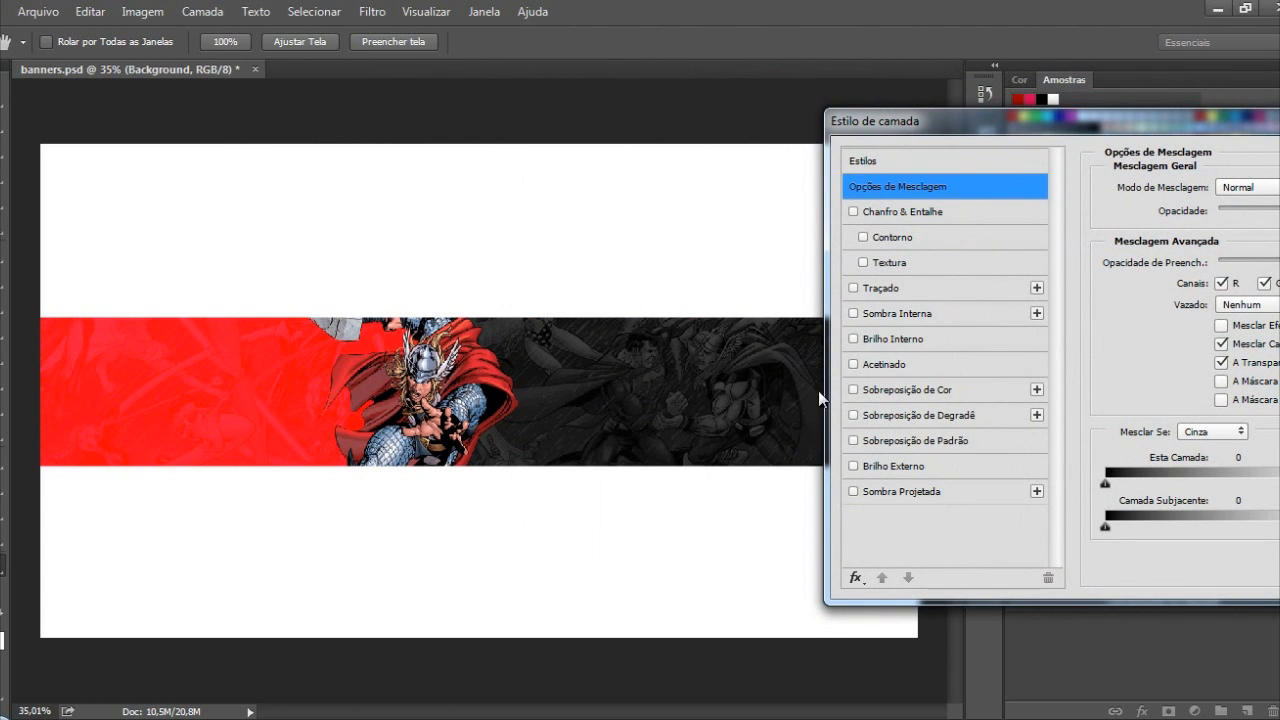
pyautogui.click(853, 414)
pyautogui.click(853, 414)
pyautogui.click(853, 390)
pyautogui.click(855, 390)
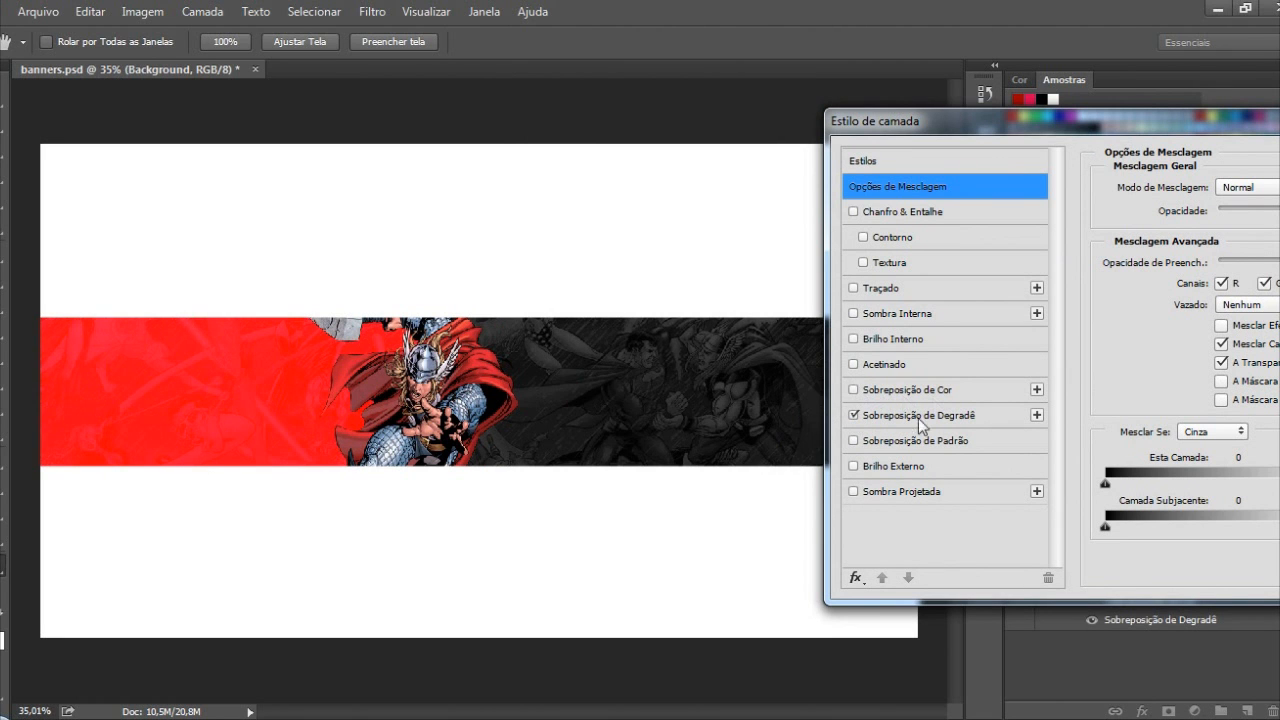
pyautogui.moveTo(960, 126); pyautogui.dragTo(681, 126)
pyautogui.click(672, 414)
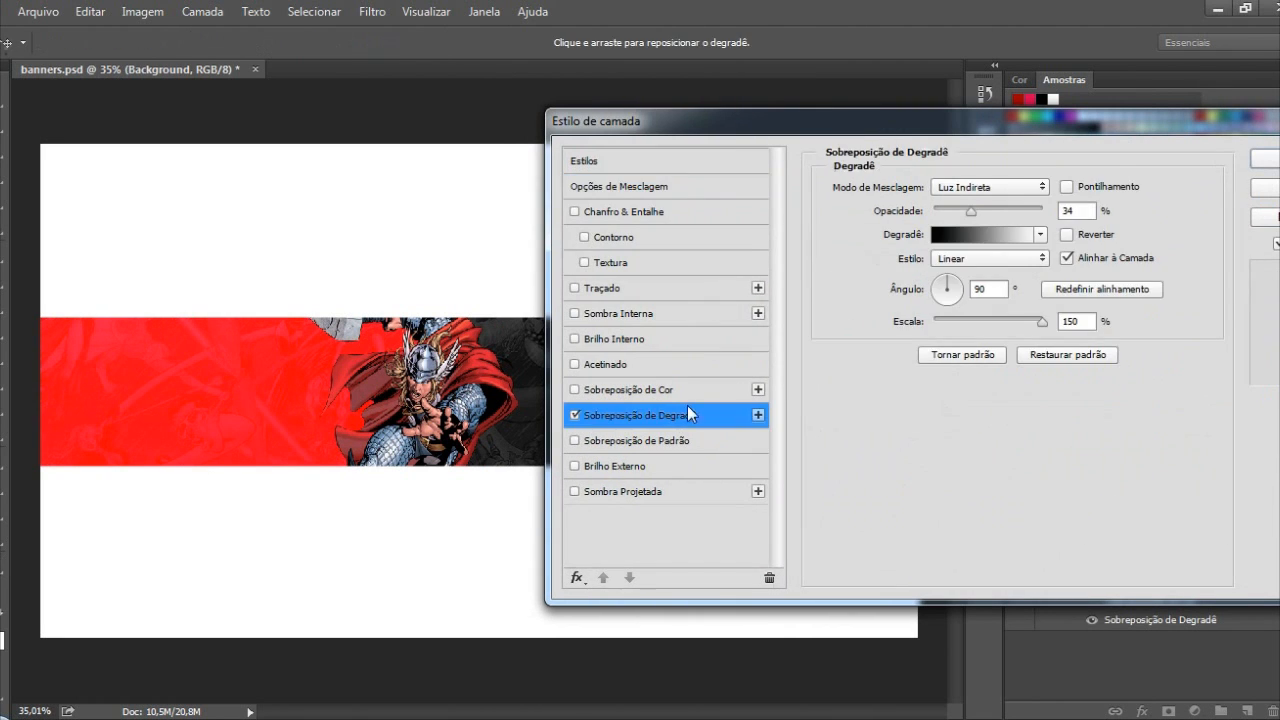
# Set the black-to-white Gradient Overlay to Luz Indireta blending at 58% opacity and apply the layer style
pyautogui.click(982, 190)
pyautogui.click(980, 404)
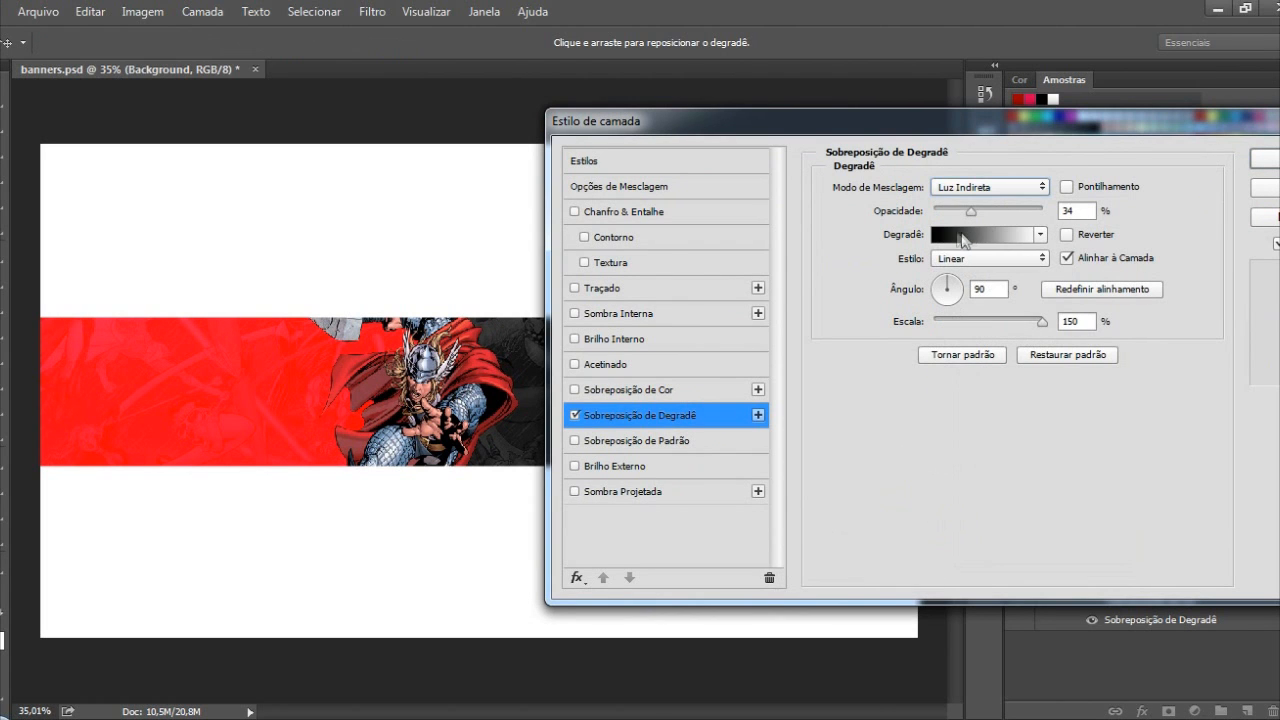
pyautogui.moveTo(968, 144); pyautogui.dragTo(586, 479)
pyautogui.moveTo(620, 538); pyautogui.dragTo(659, 539)
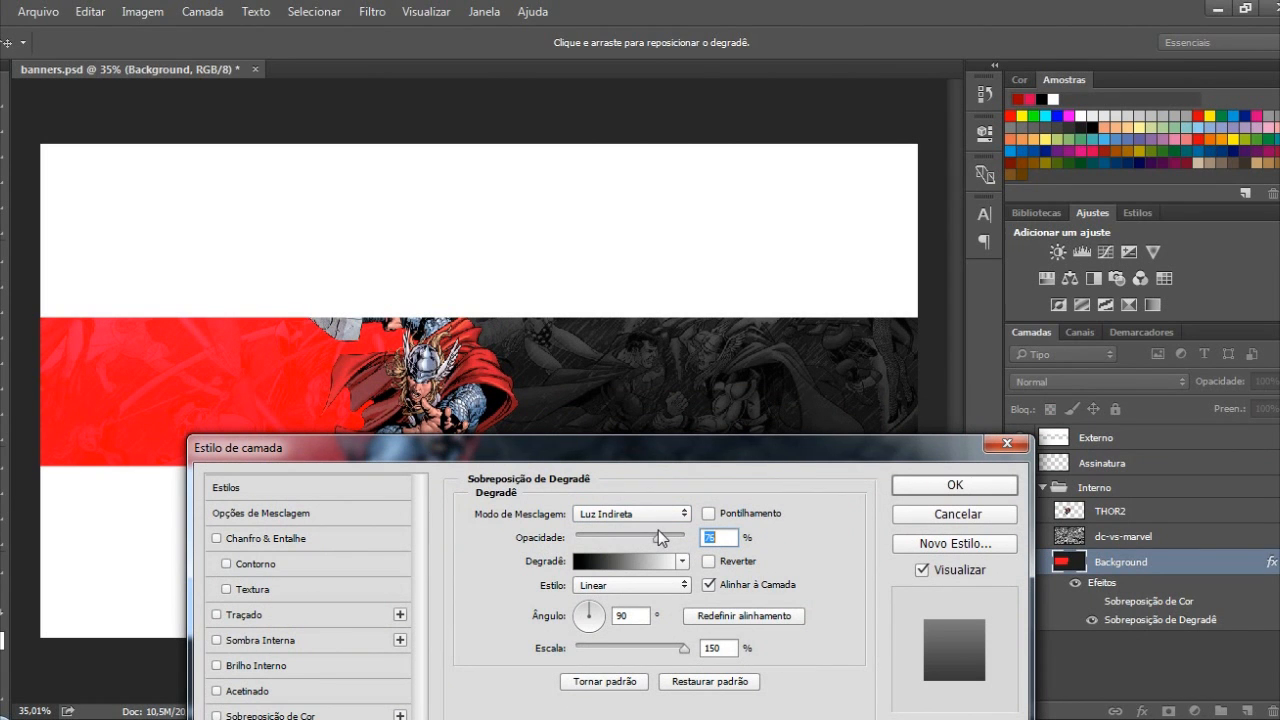
pyautogui.moveTo(658, 530); pyautogui.dragTo(644, 525)
pyautogui.moveTo(679, 441); pyautogui.dragTo(672, 163)
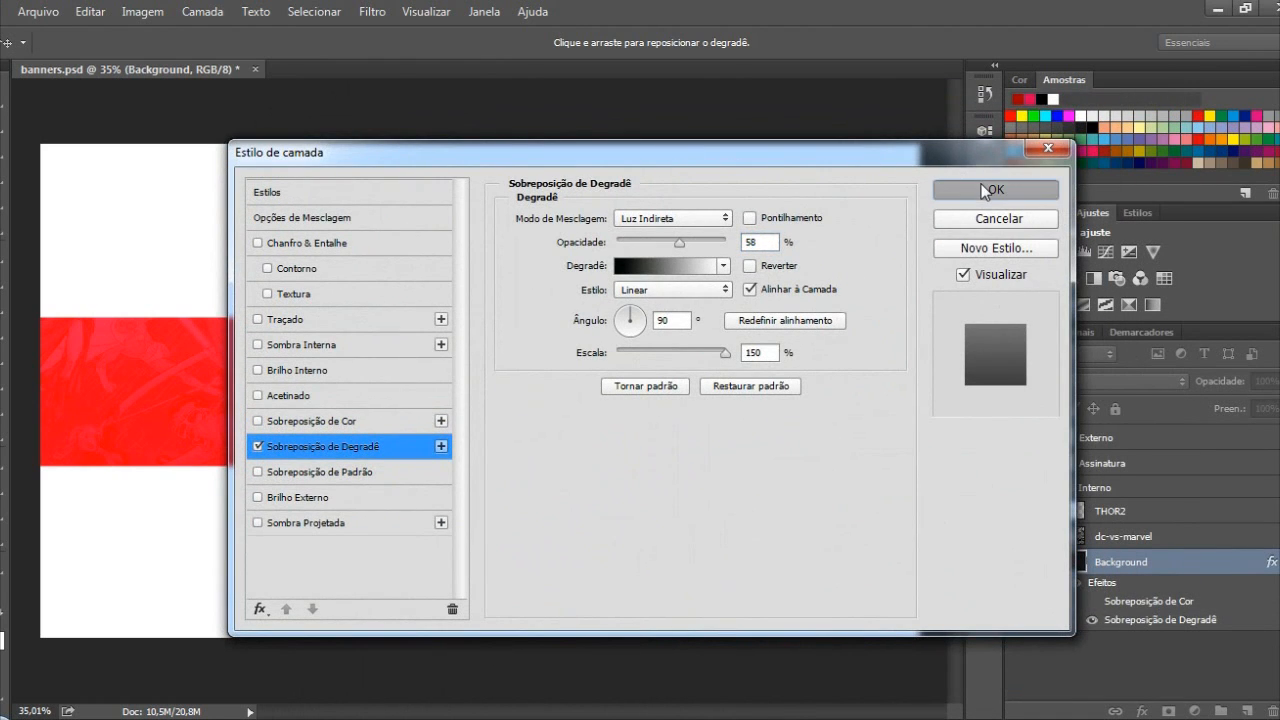
pyautogui.click(983, 186)
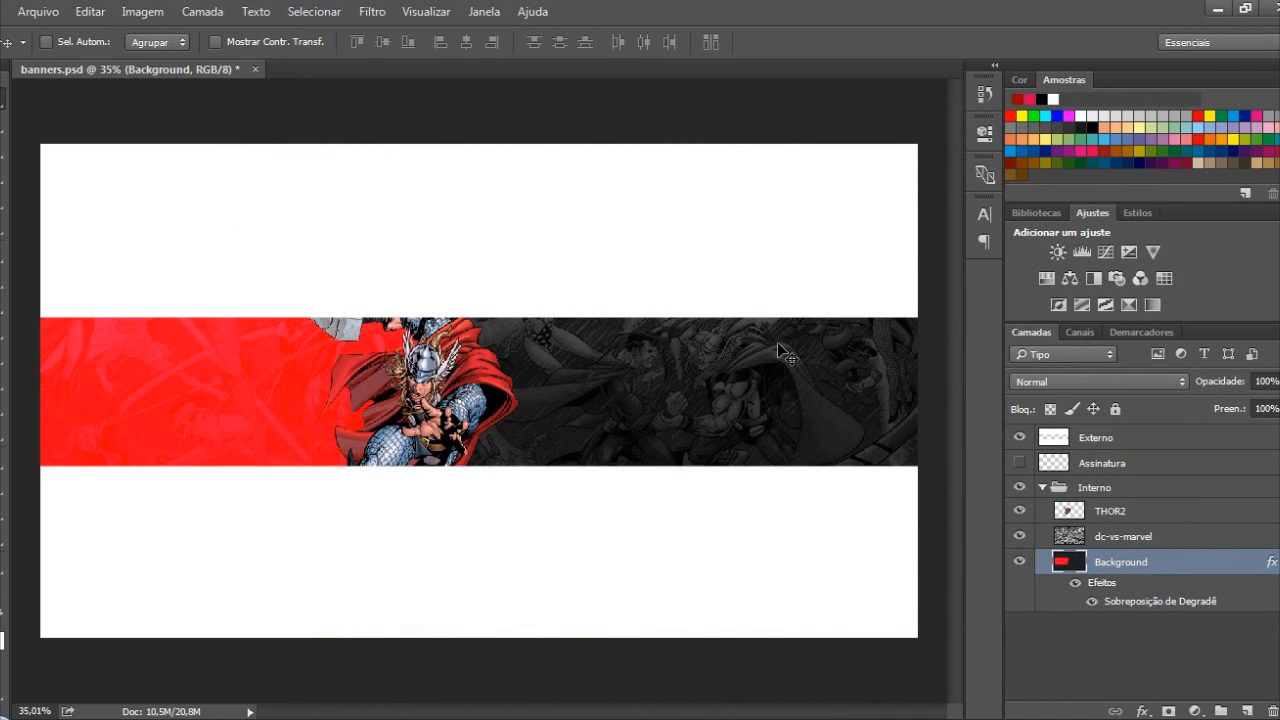
# Collapse the Background layer's effects list and duplicate the THOR2 layer
pyautogui.scroll(-3, 777, 342)
pyautogui.scroll(2, 536, 469)
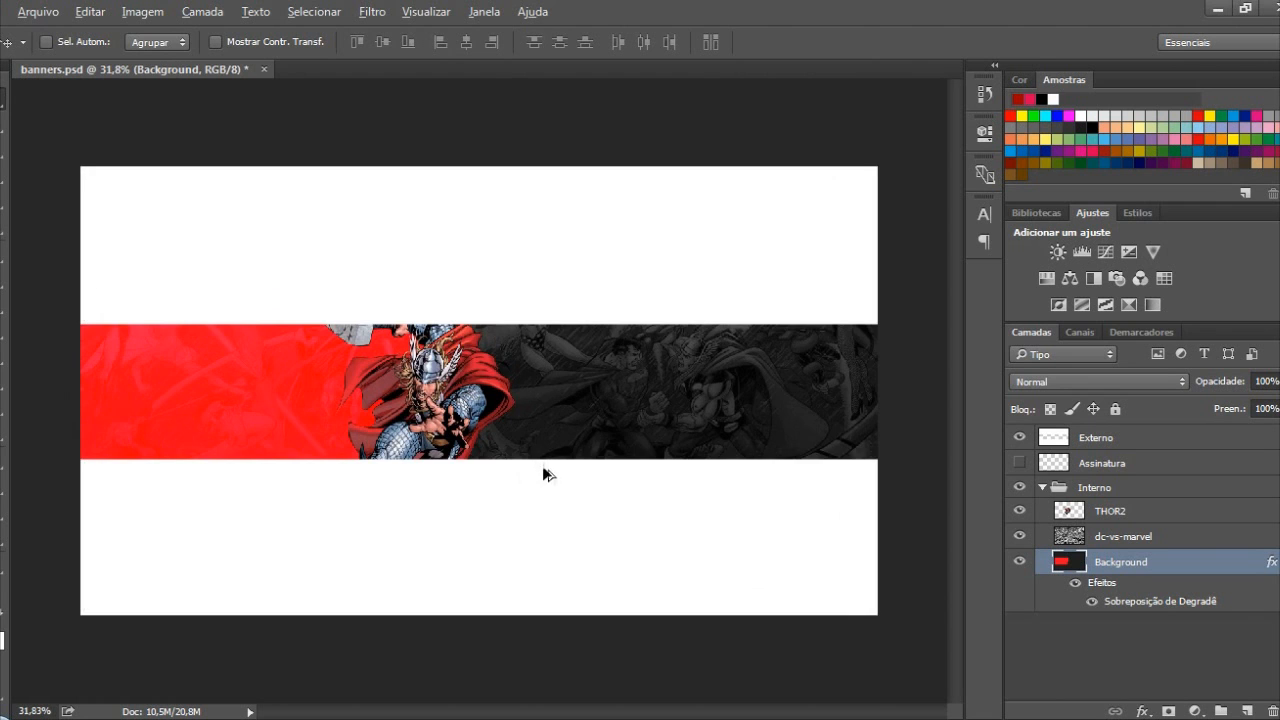
pyautogui.scroll(1, 501, 512)
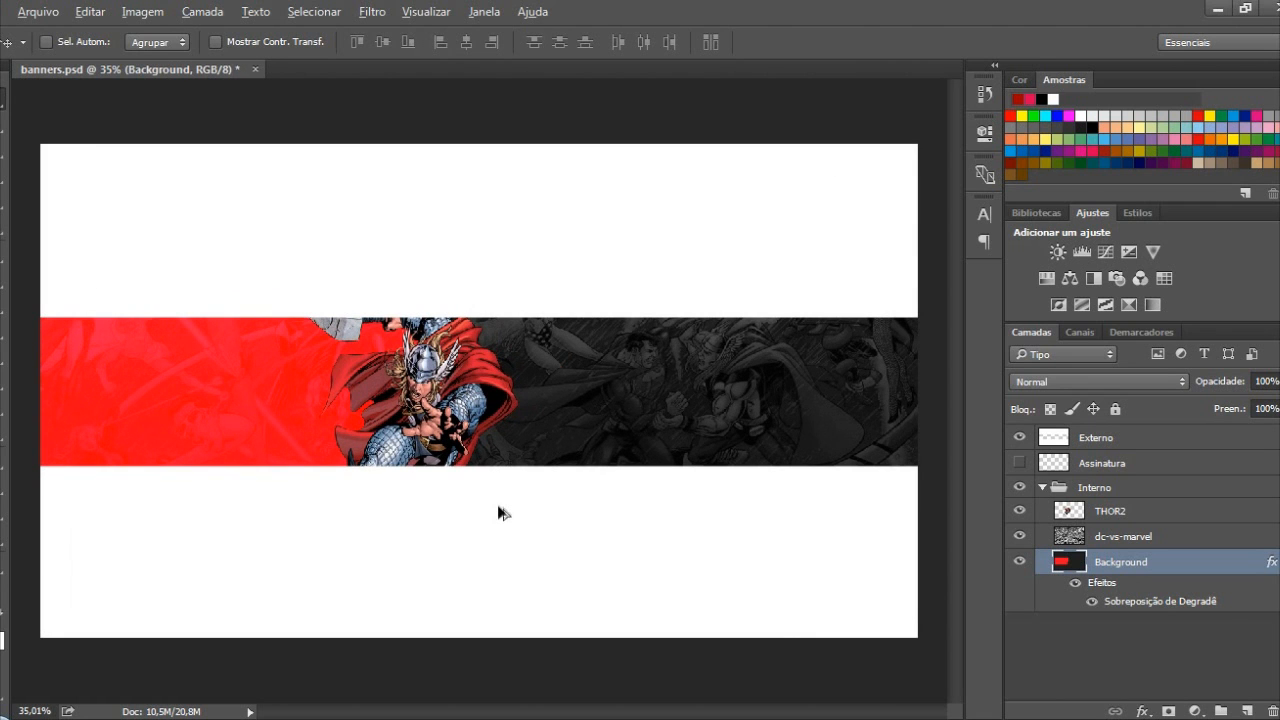
pyautogui.scroll(3, 607, 400)
pyautogui.scroll(2, 607, 400)
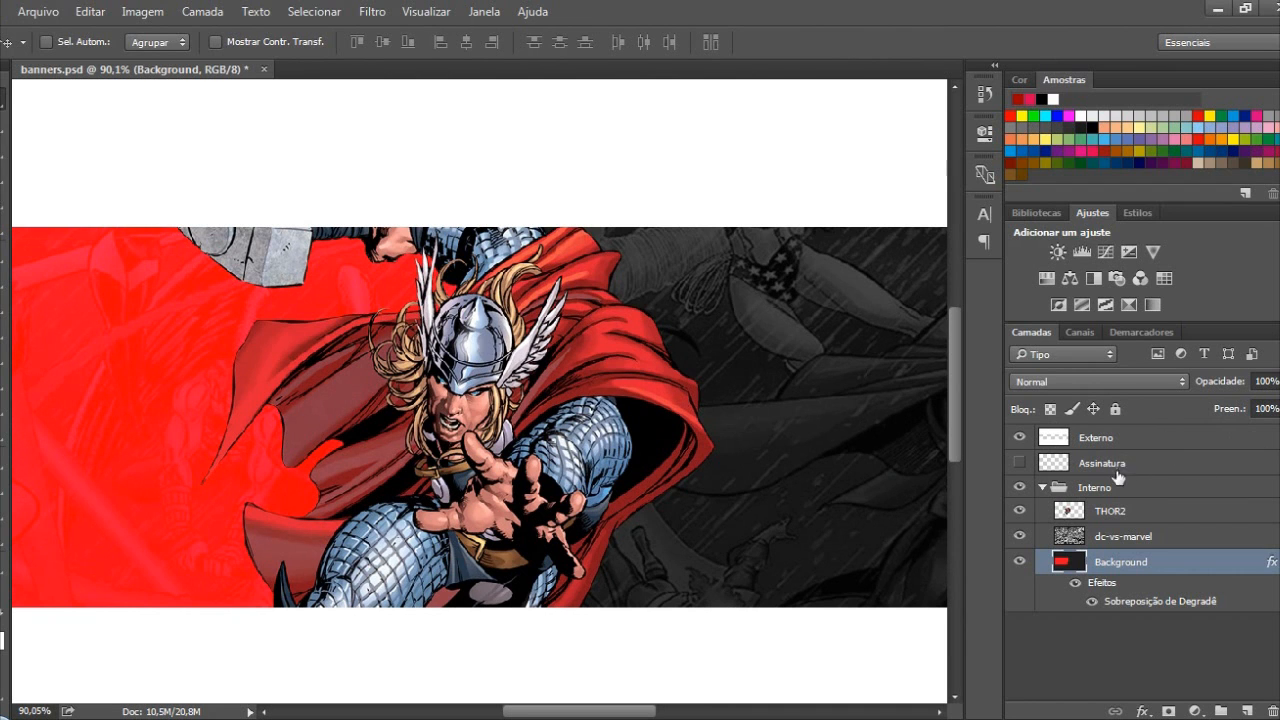
pyautogui.click(1115, 511)
pyautogui.click(1020, 511)
pyautogui.click(1020, 511)
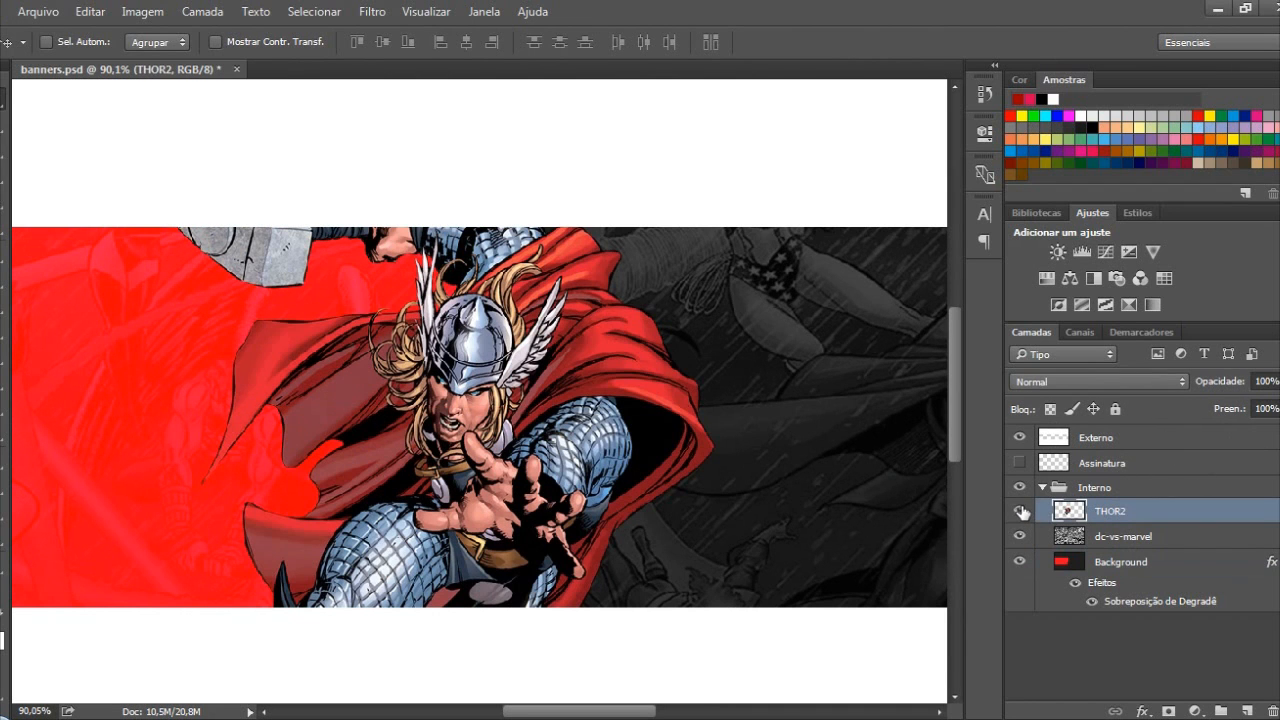
pyautogui.click(1274, 561)
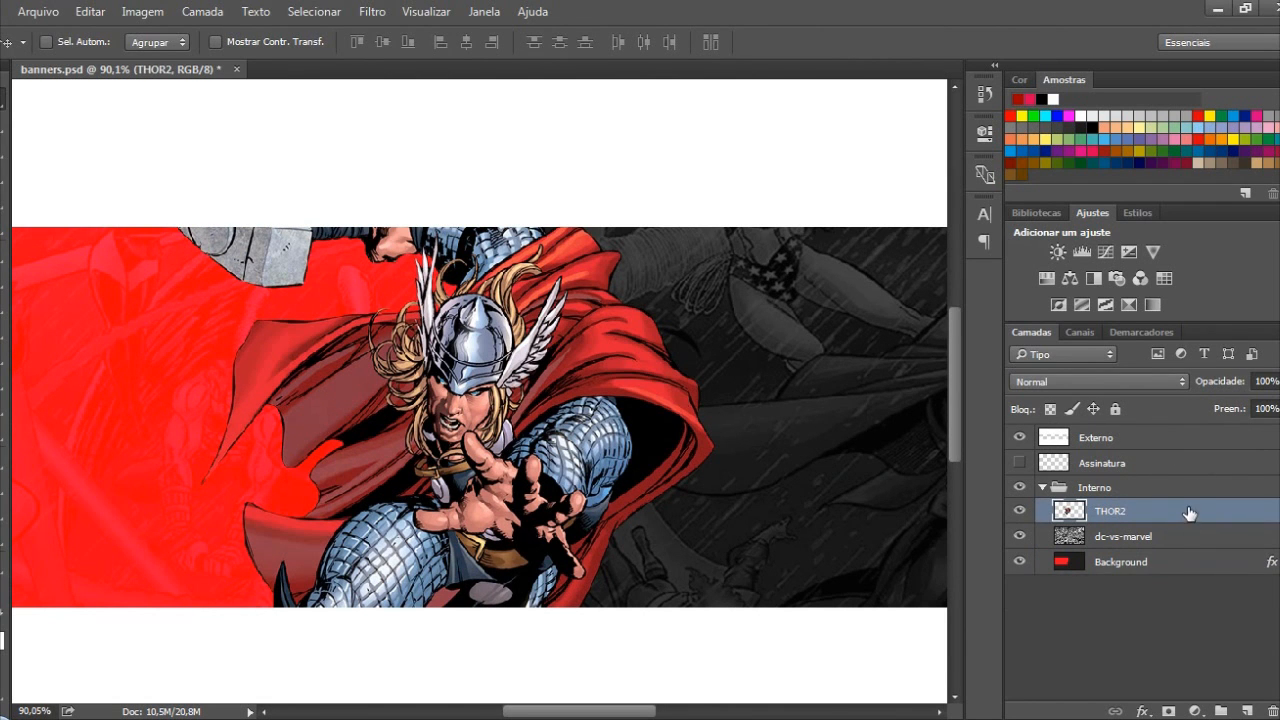
pyautogui.hotkey('ctrl', 'j')
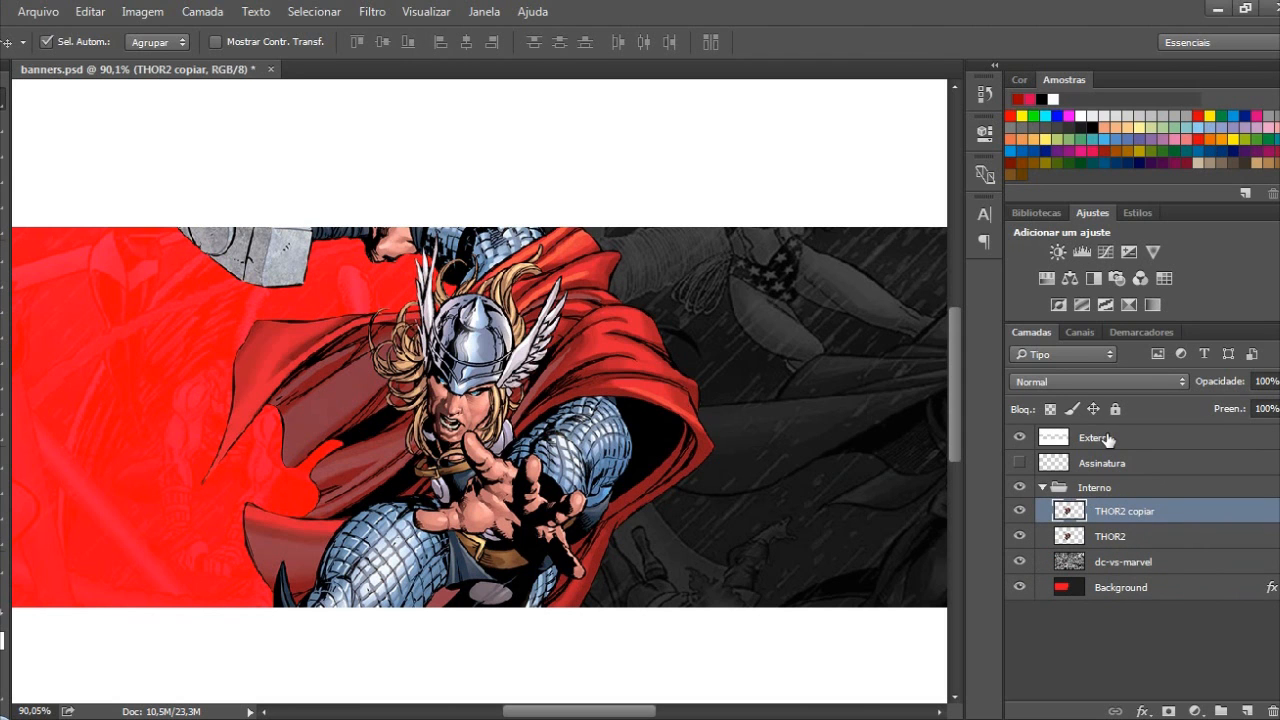
# Turn the THOR2 copiar layer into a solid black silhouette by lowering its lightness with Hue/Saturation
pyautogui.hotkey('ctrl', 'u')
pyautogui.moveTo(847, 366); pyautogui.dragTo(620, 356)
pyautogui.click(1065, 165)
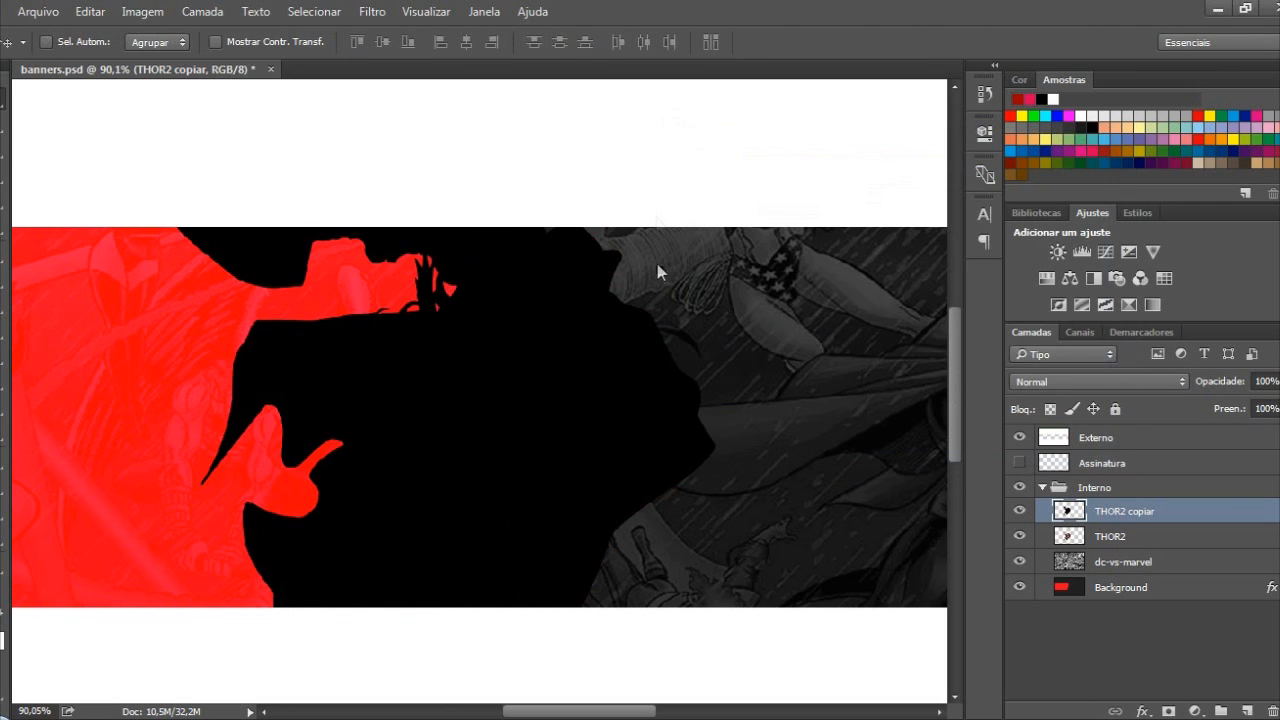
pyautogui.click(1020, 511)
pyautogui.click(1020, 511)
# Colorize the THOR2 copiar silhouette red with Hue/Saturation: hue 353, saturation 100, lightness +51
pyautogui.hotkey('ctrl', 'u')
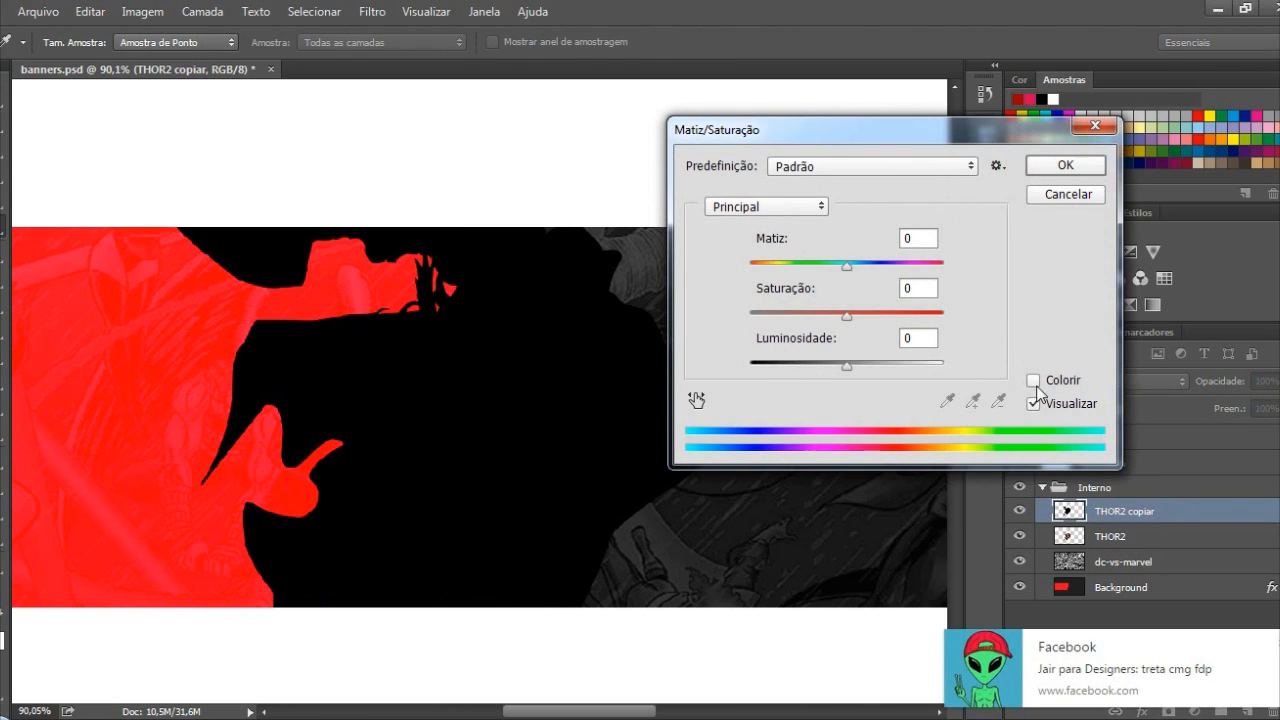
pyautogui.click(1034, 380)
pyautogui.moveTo(846, 366); pyautogui.dragTo(895, 366)
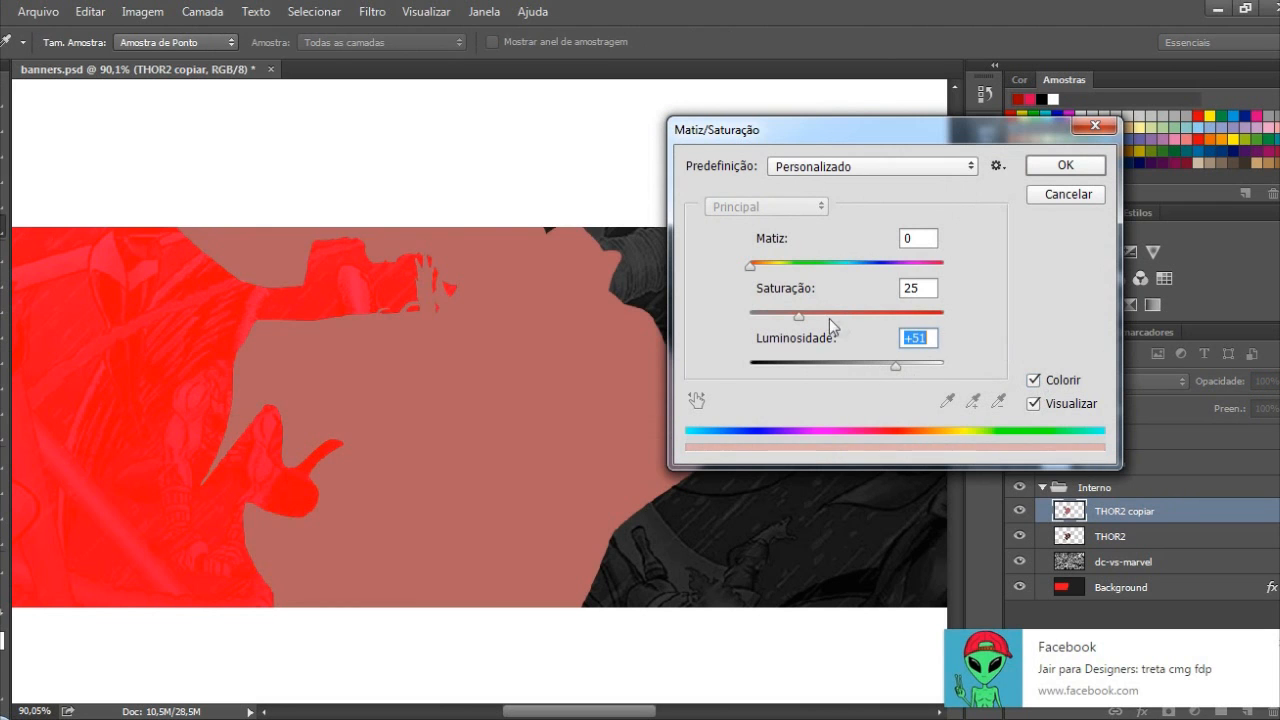
pyautogui.moveTo(829, 316); pyautogui.dragTo(1017, 312)
pyautogui.moveTo(846, 270); pyautogui.dragTo(942, 270)
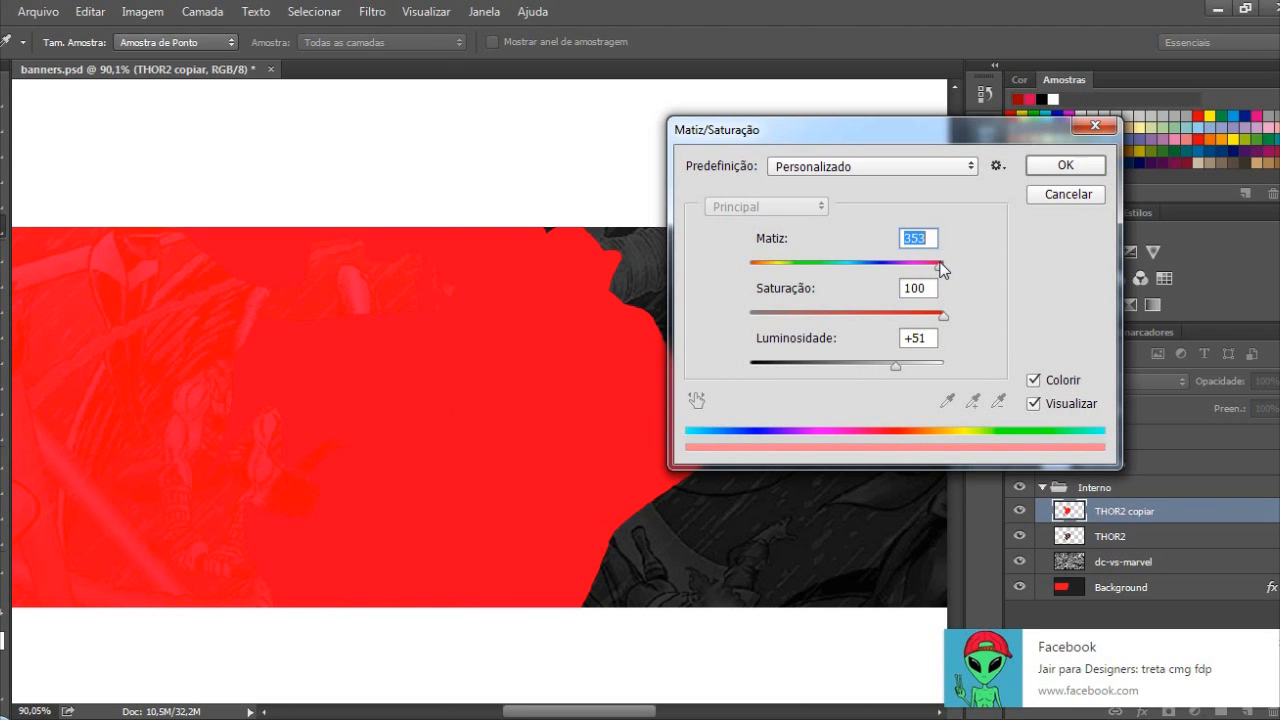
pyautogui.click(1062, 166)
# Move THOR2 copiar beneath THOR2 in the layer order and nudge it a few pixels right as a thin red outline
pyautogui.moveTo(1145, 512); pyautogui.dragTo(1150, 549)
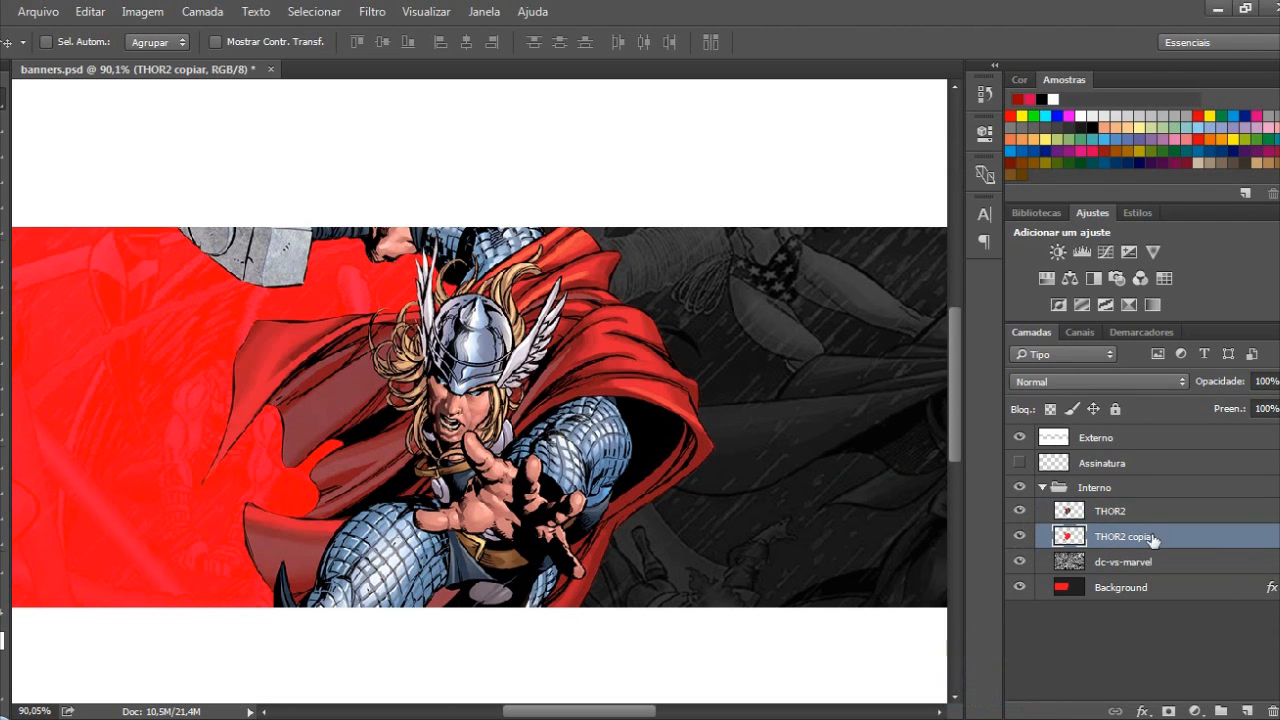
pyautogui.press('Right')
pyautogui.press('Right')
pyautogui.press('Right')
pyautogui.press('Right')
pyautogui.press('Right')
pyautogui.press('Right')
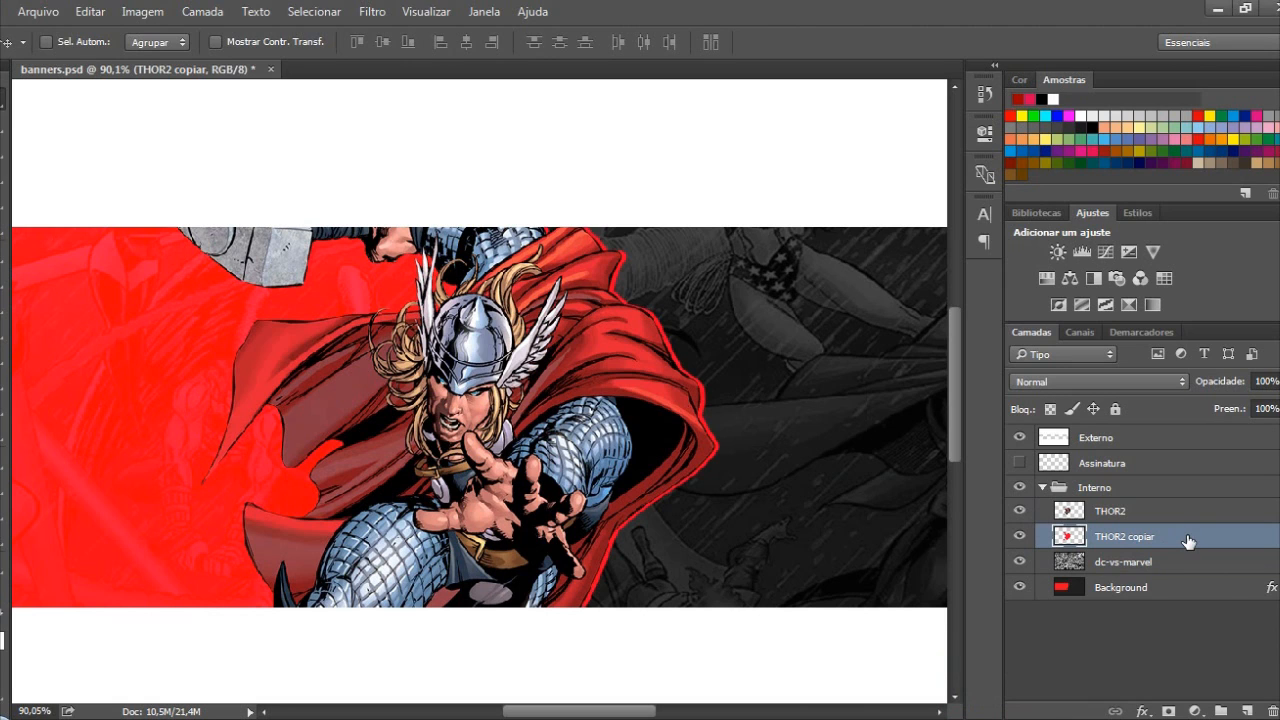
pyautogui.press('Left')
pyautogui.scroll(-6, 664, 318)
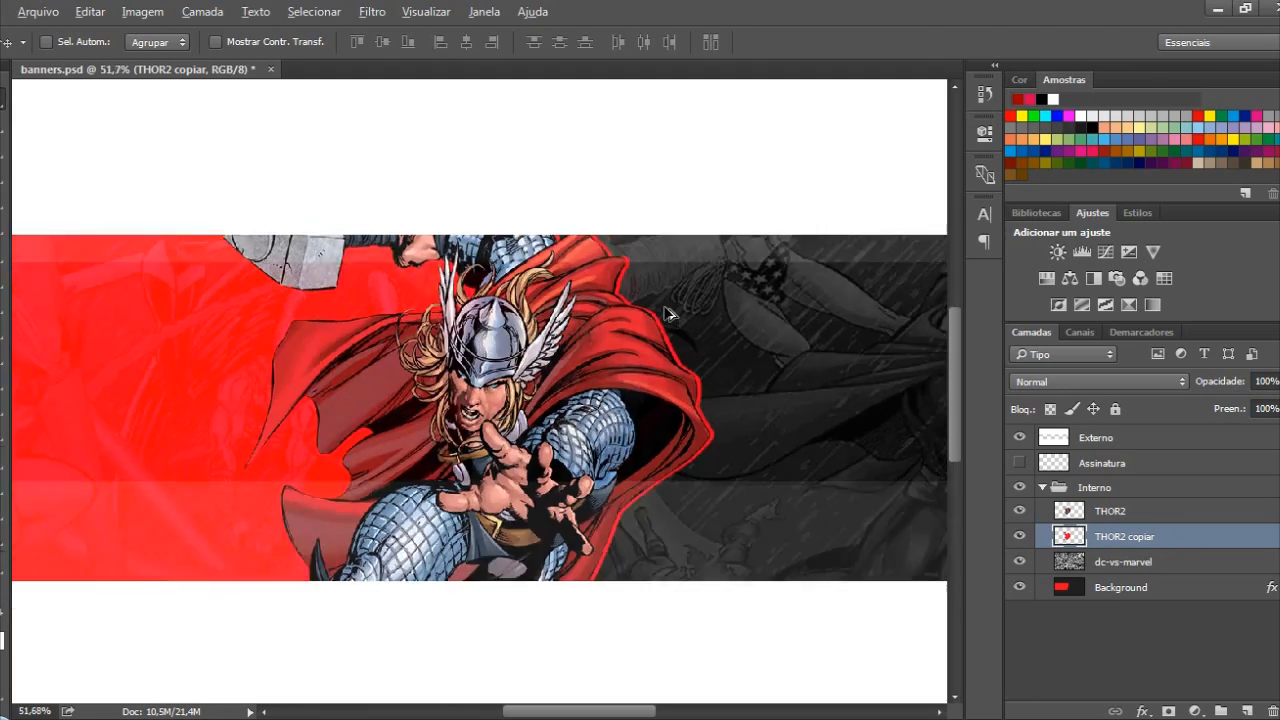
pyautogui.scroll(6, 571, 400)
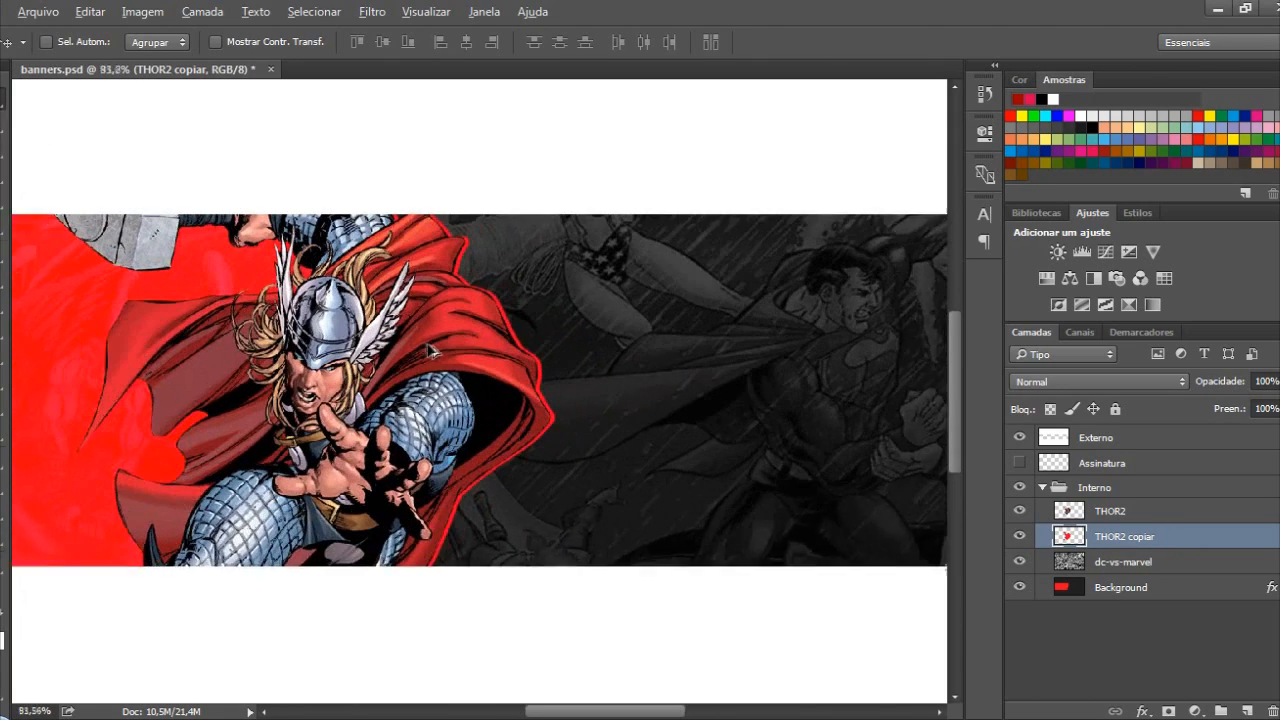
pyautogui.press('Right')
# Create a new layer above THOR2 copiar and set the Brush colour to dark red #880016
pyautogui.click(1245, 530)
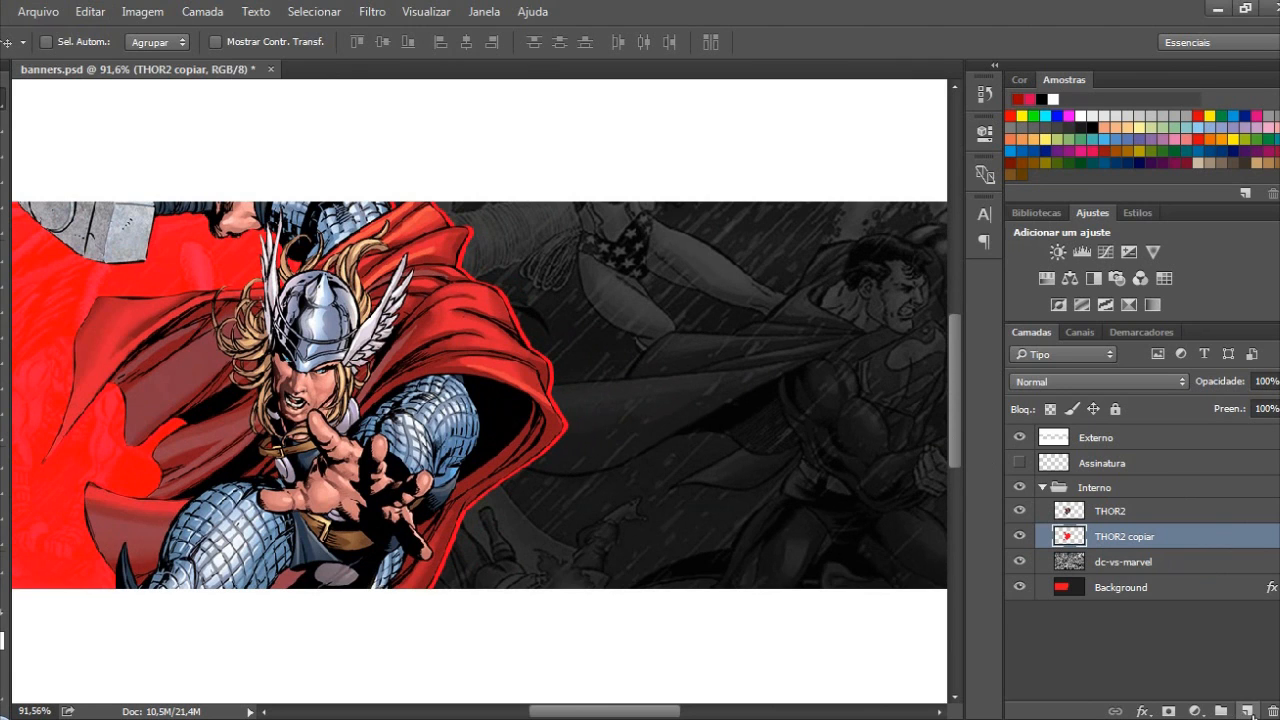
pyautogui.click(1247, 711)
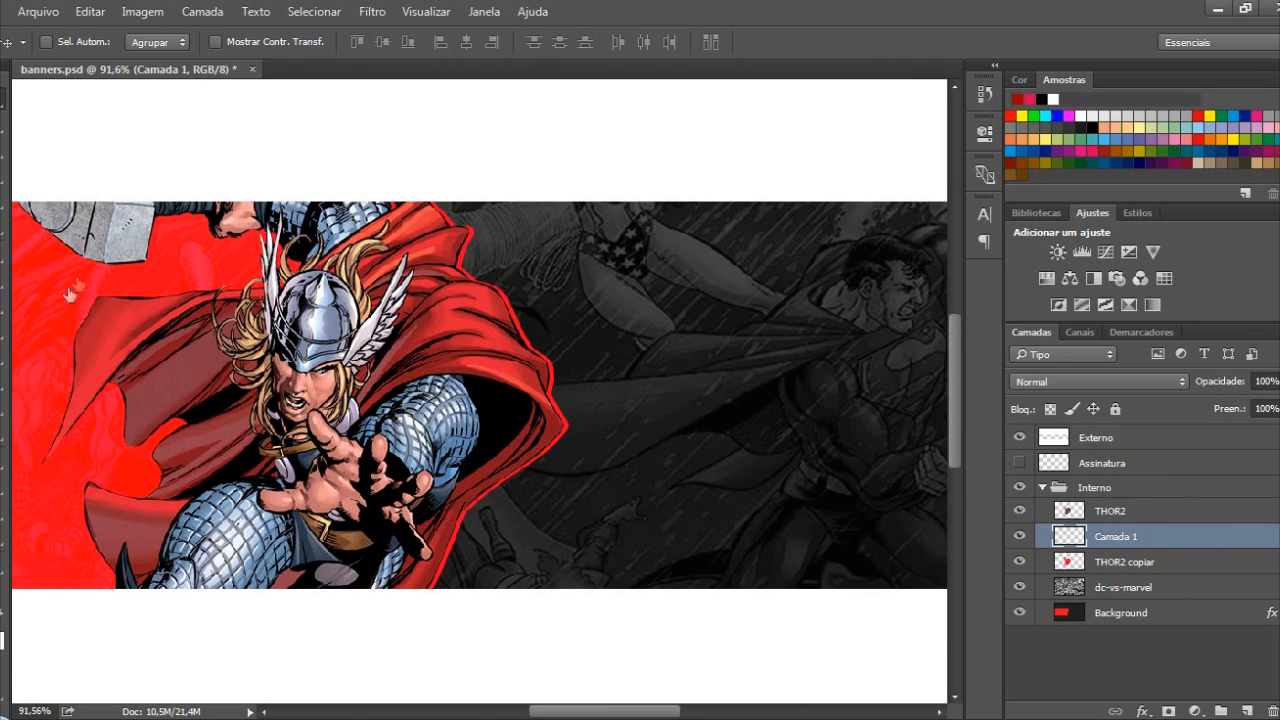
pyautogui.press('b')
pyautogui.moveTo(665, 262)
pyautogui.mouseDown()
pyautogui.moveTo(618, 335)
pyautogui.moveTo(724, 449)
pyautogui.moveTo(613, 453)
pyautogui.mouseUp()
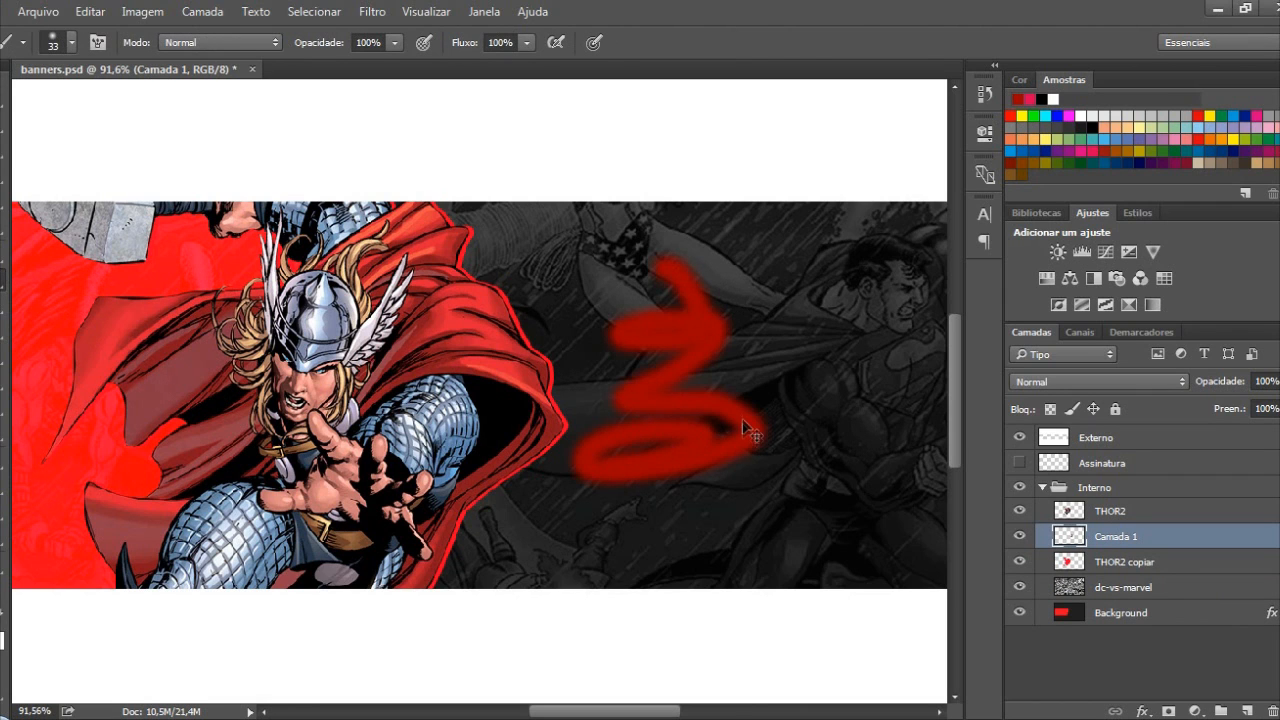
pyautogui.hotkey('ctrl', 'z')
pyautogui.click(2, 625)
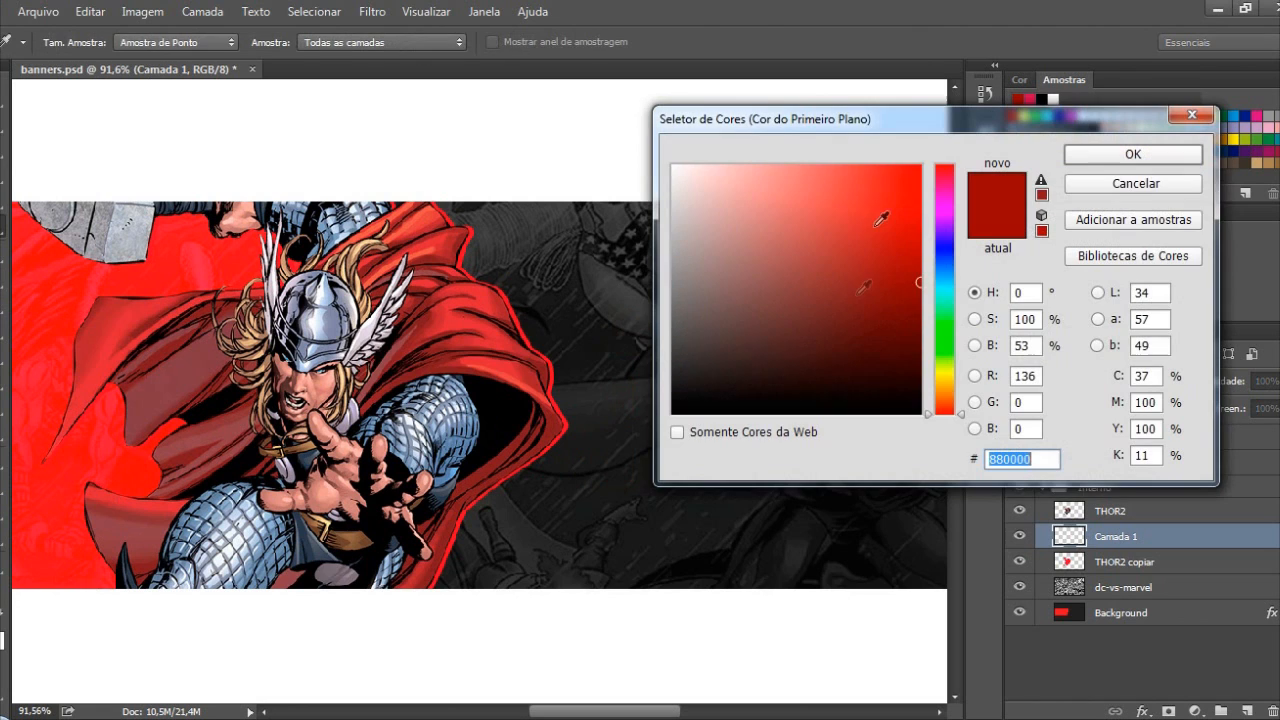
pyautogui.moveTo(946, 182); pyautogui.dragTo(948, 171)
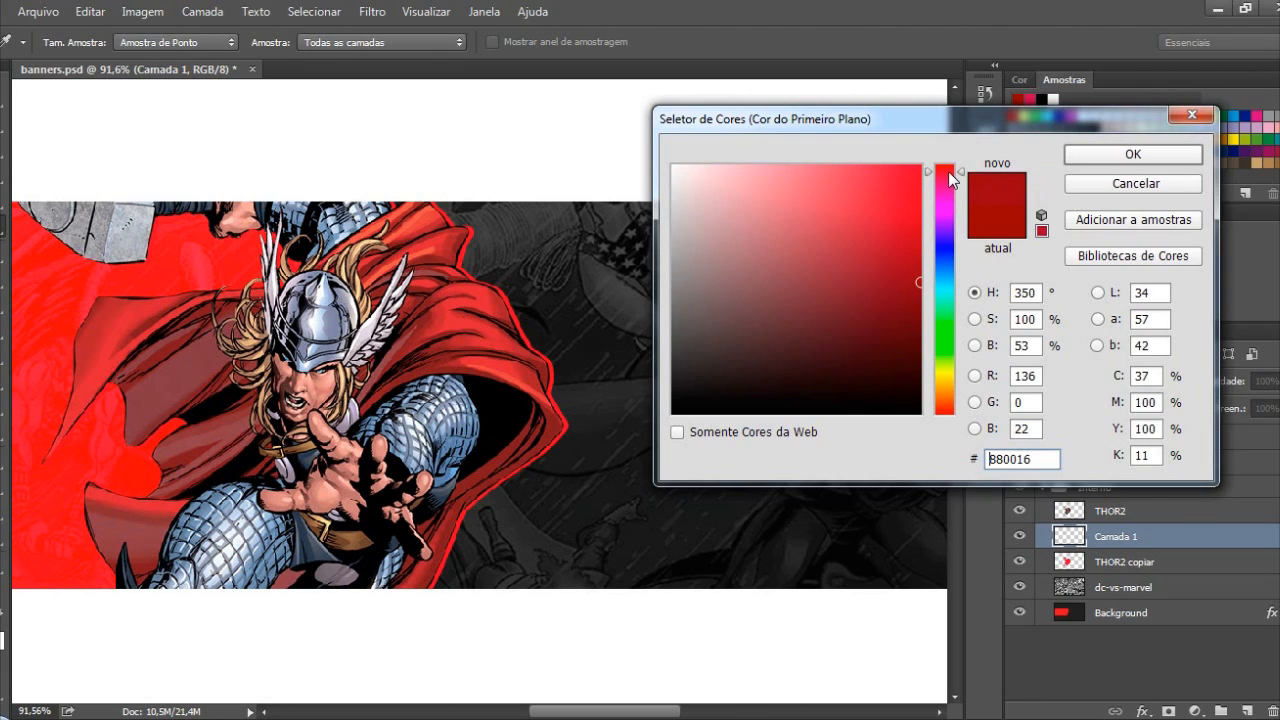
pyautogui.click(1091, 152)
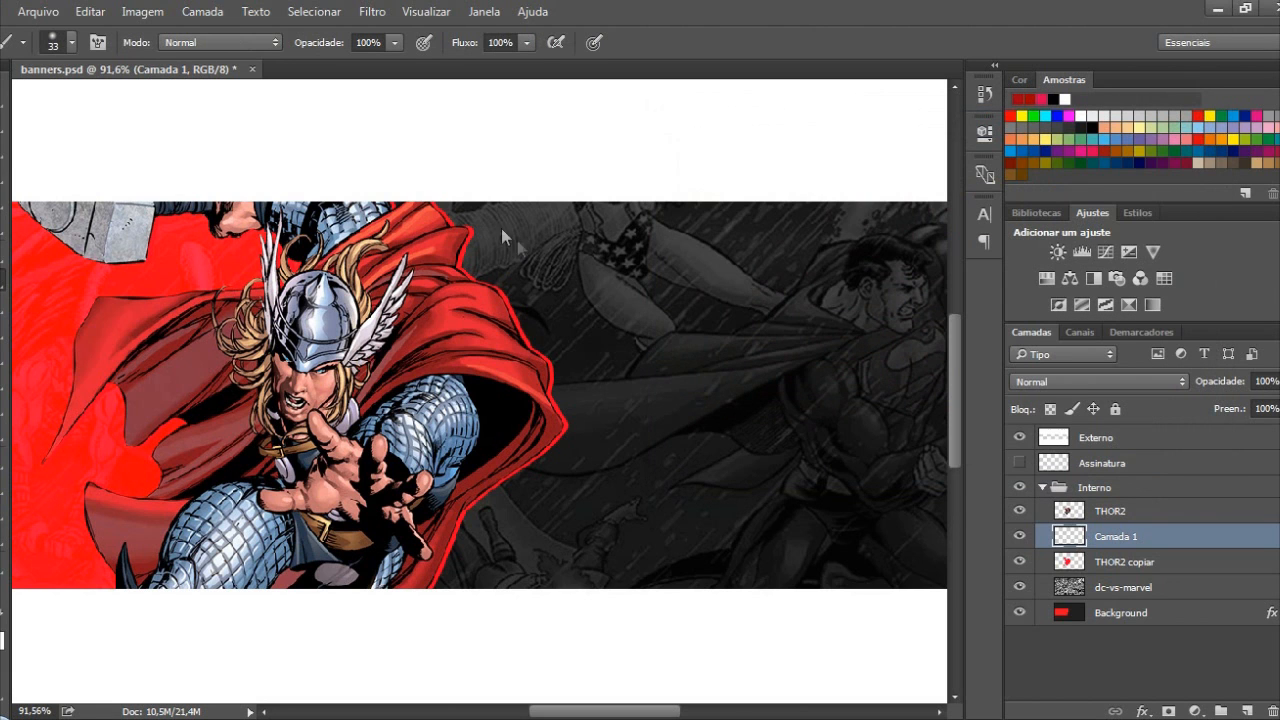
# Paint a soft dark red glow with the 33-pixel brush along the right edge of Thor's cape on Camada 1
pyautogui.moveTo(478, 218); pyautogui.dragTo(456, 235)
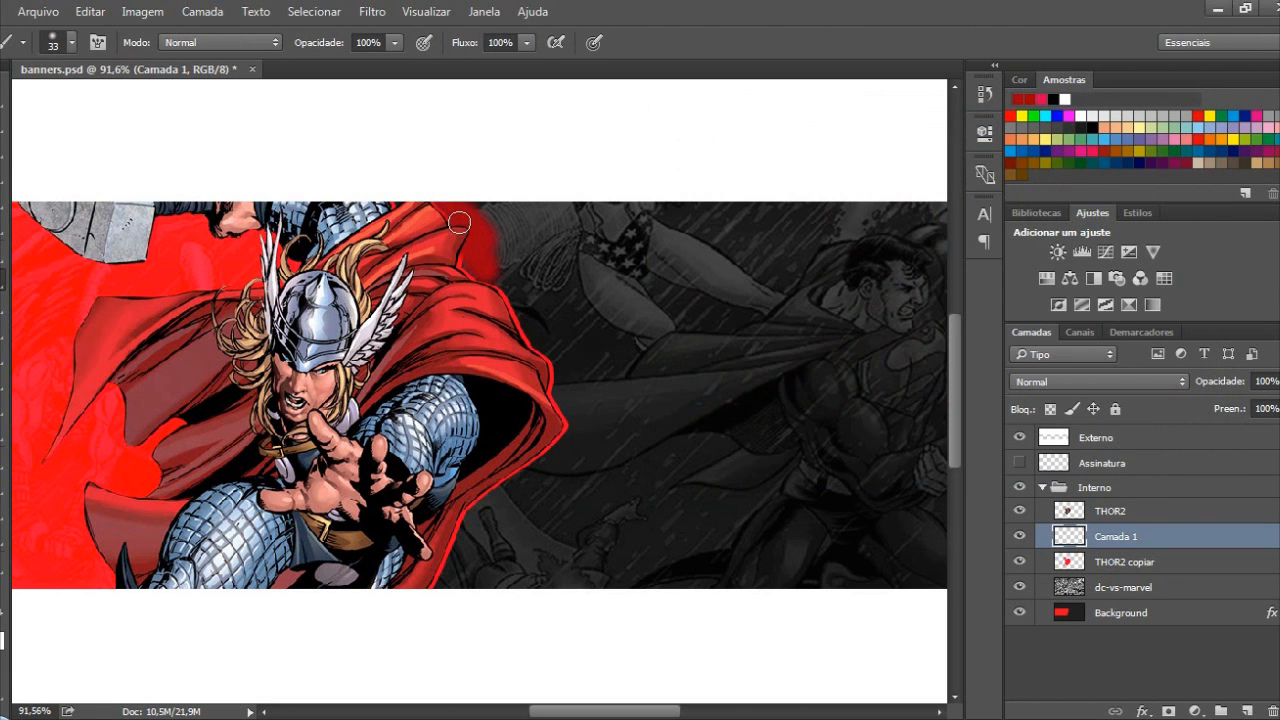
pyautogui.hotkey('ctrl', 'z')
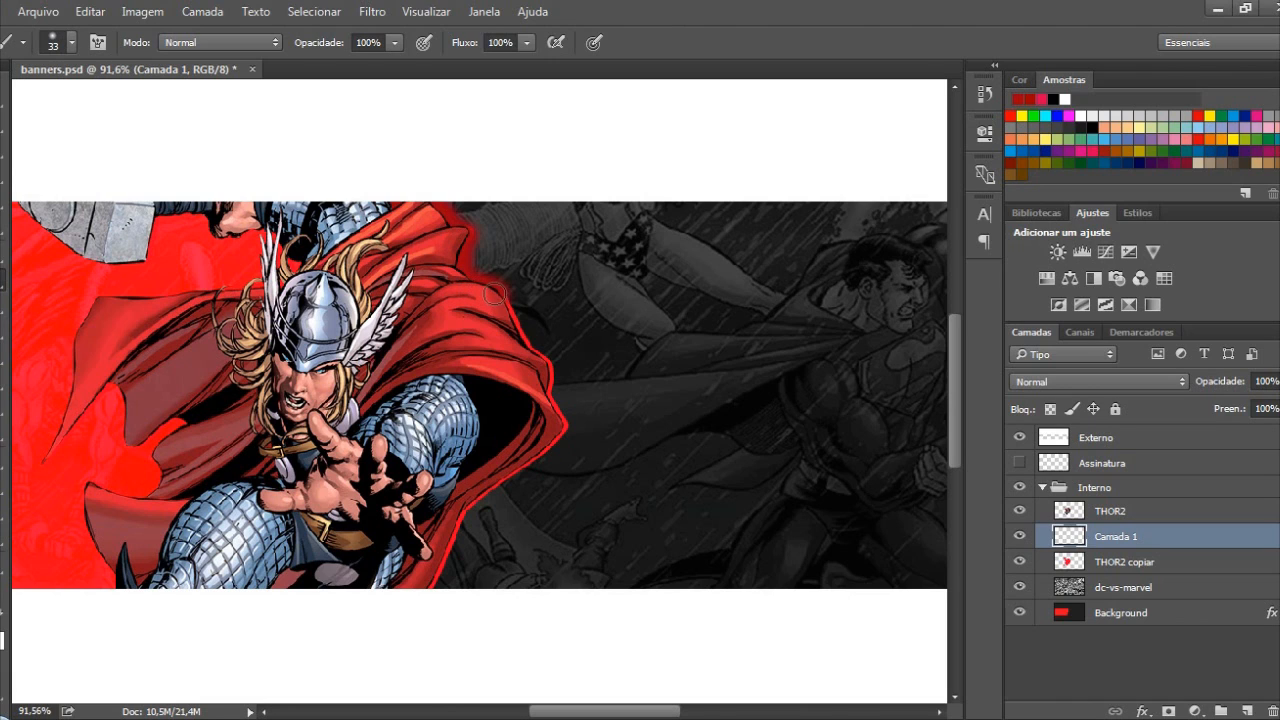
pyautogui.moveTo(500, 306)
pyautogui.mouseDown()
pyautogui.moveTo(514, 350)
pyautogui.moveTo(554, 371)
pyautogui.moveTo(542, 402)
pyautogui.moveTo(559, 433)
pyautogui.moveTo(459, 498)
pyautogui.moveTo(487, 486)
pyautogui.moveTo(448, 548)
pyautogui.mouseUp()
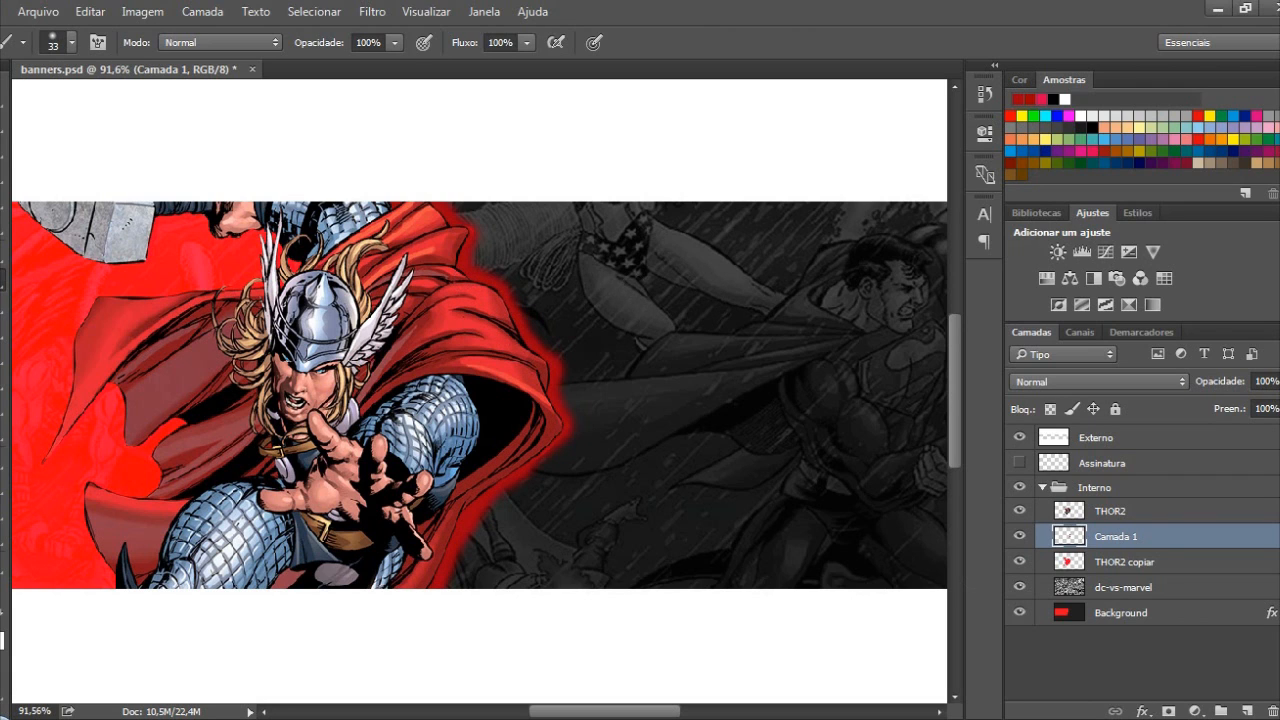
# Apply a Gaussian Blur with an 11.4-pixel radius to the red glow on Camada 1
pyautogui.click(482, 12)
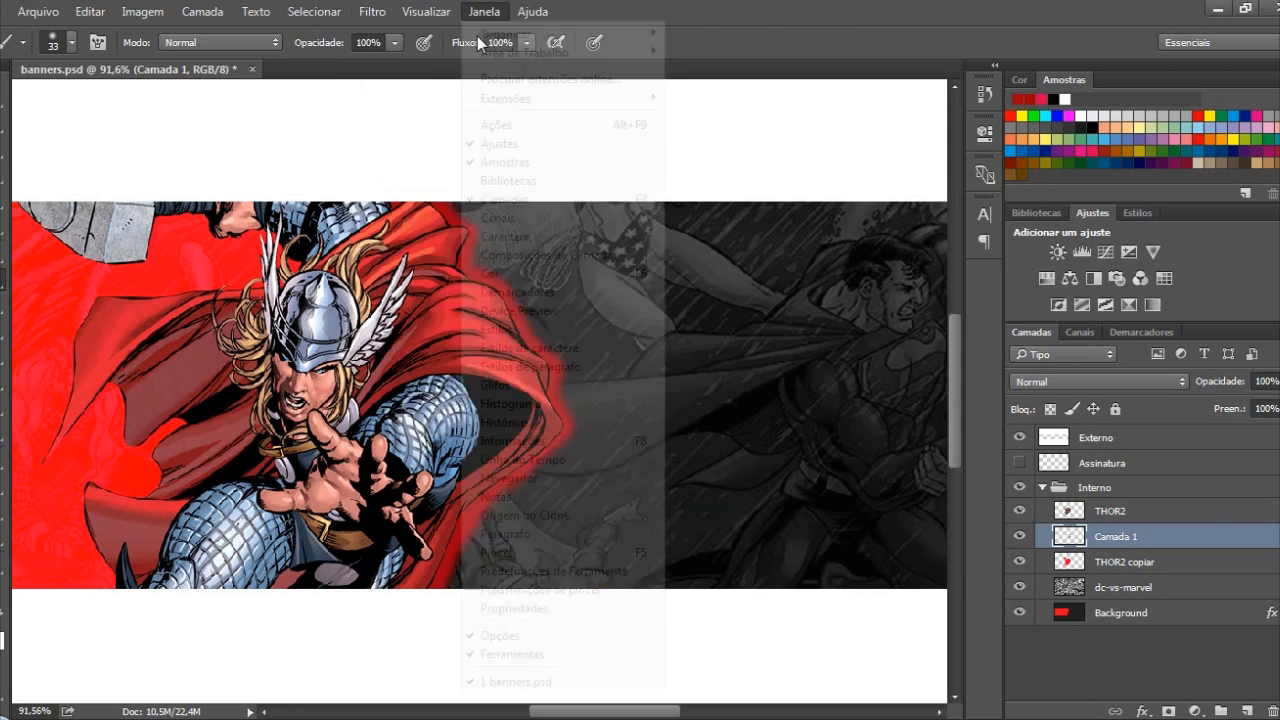
pyautogui.click(384, 10)
pyautogui.moveTo(433, 228)
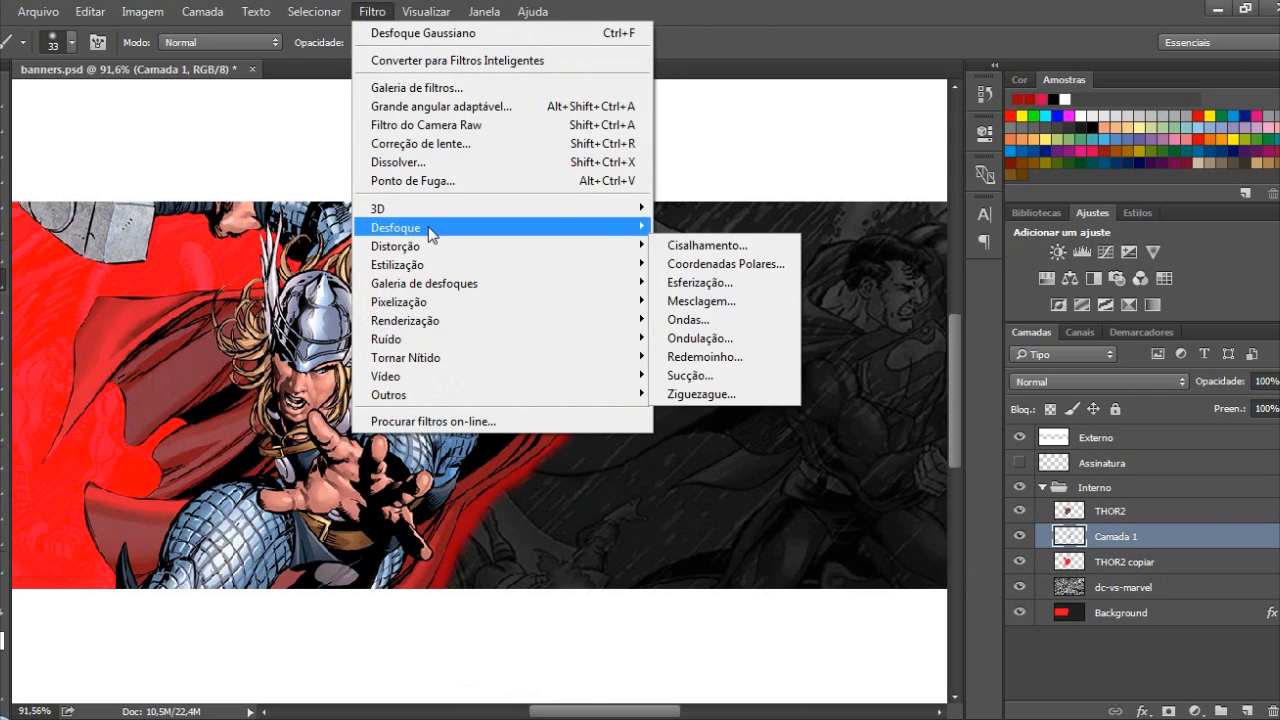
pyautogui.click(725, 338)
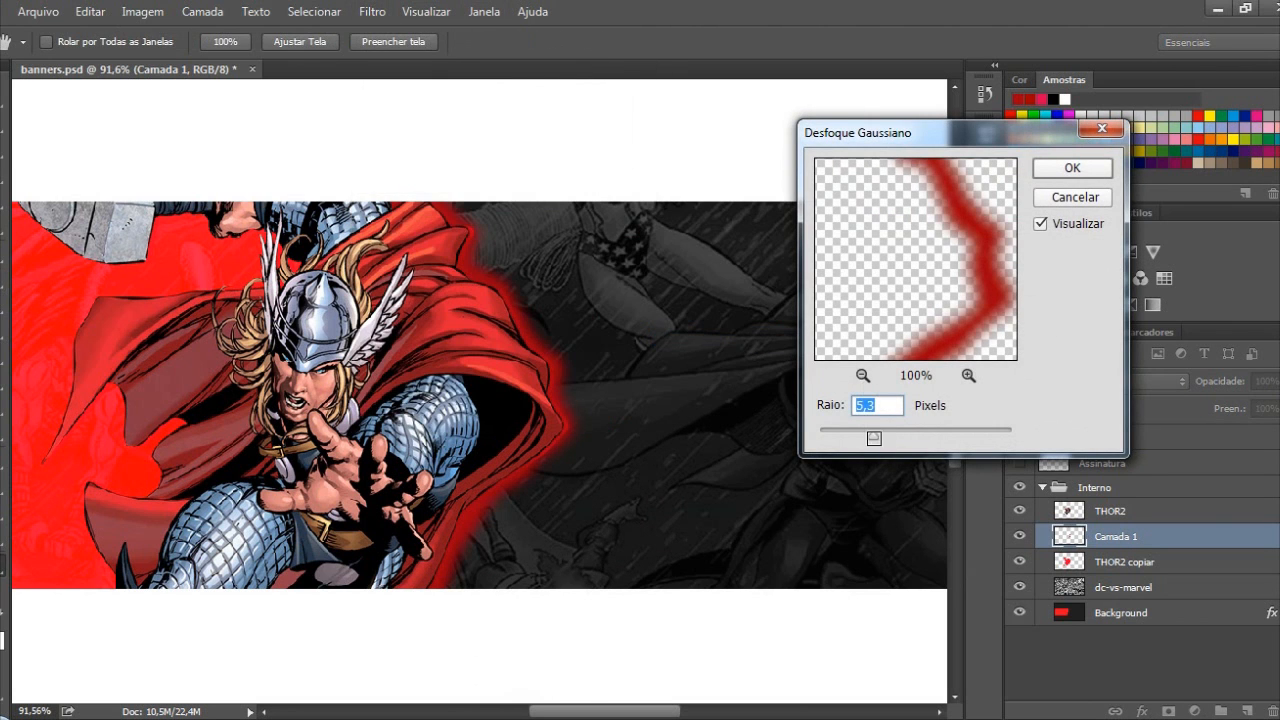
pyautogui.moveTo(898, 443); pyautogui.dragTo(902, 443)
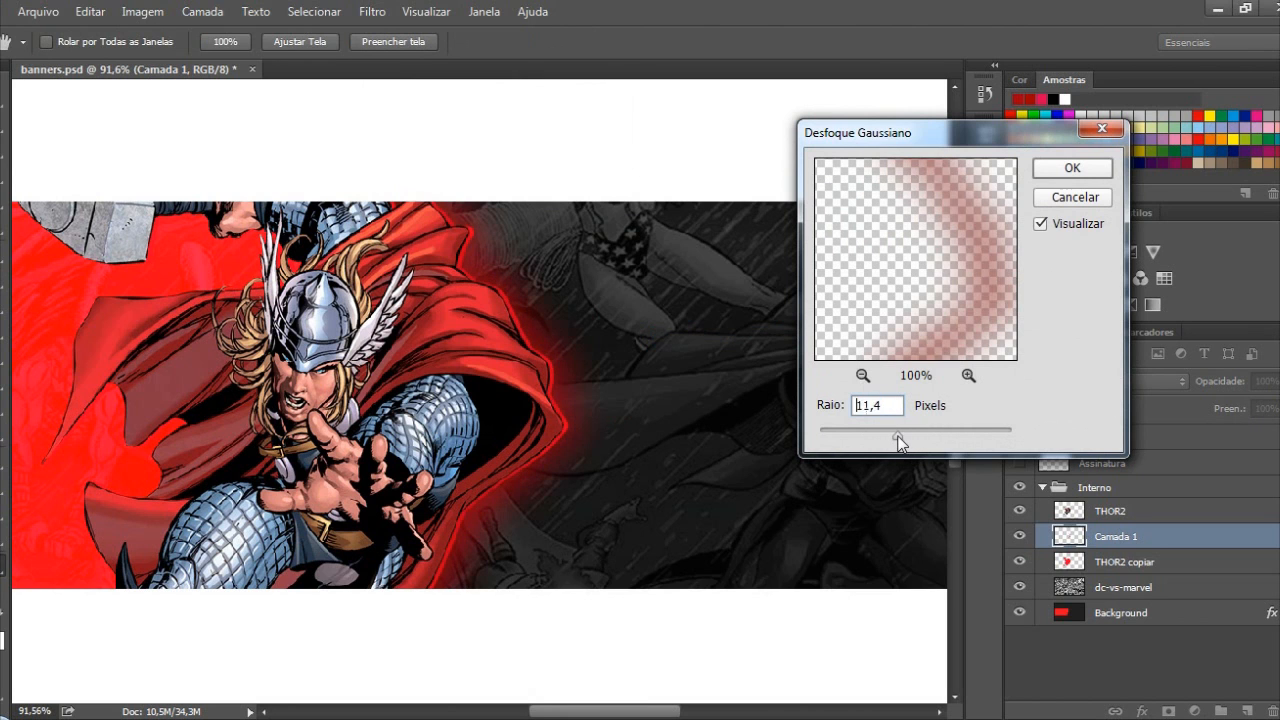
pyautogui.click(1073, 170)
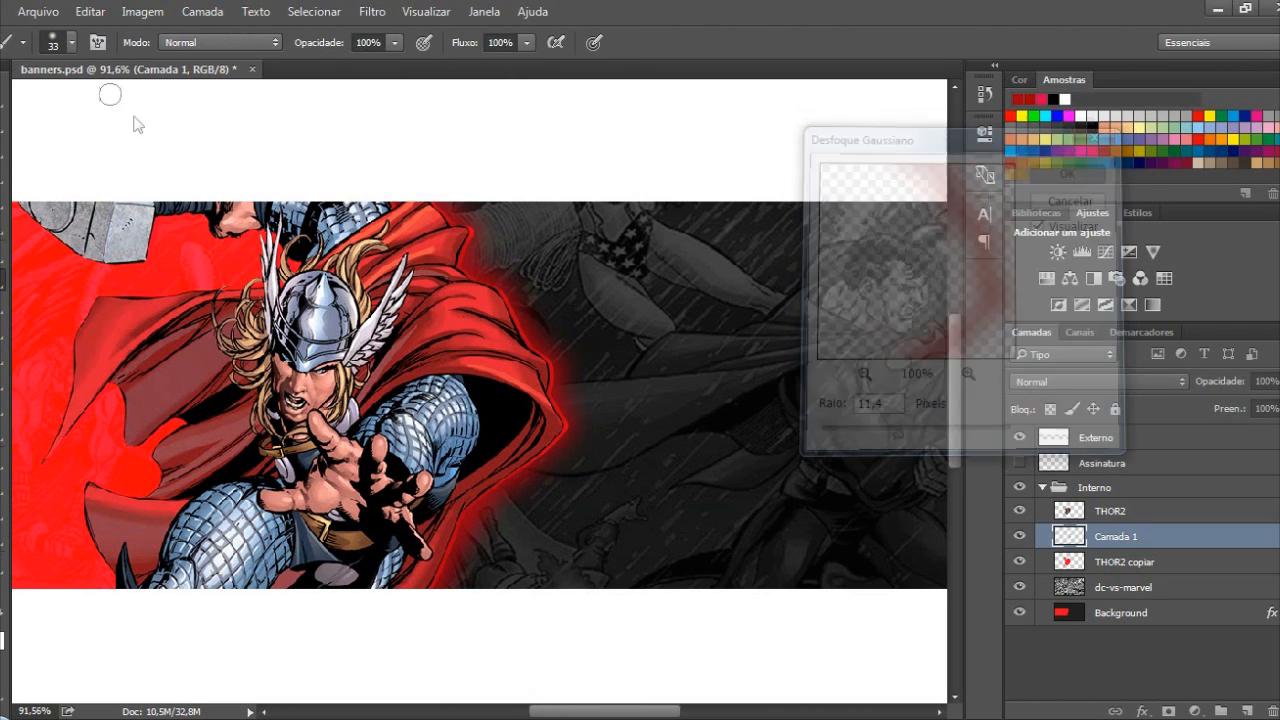
pyautogui.press('v')
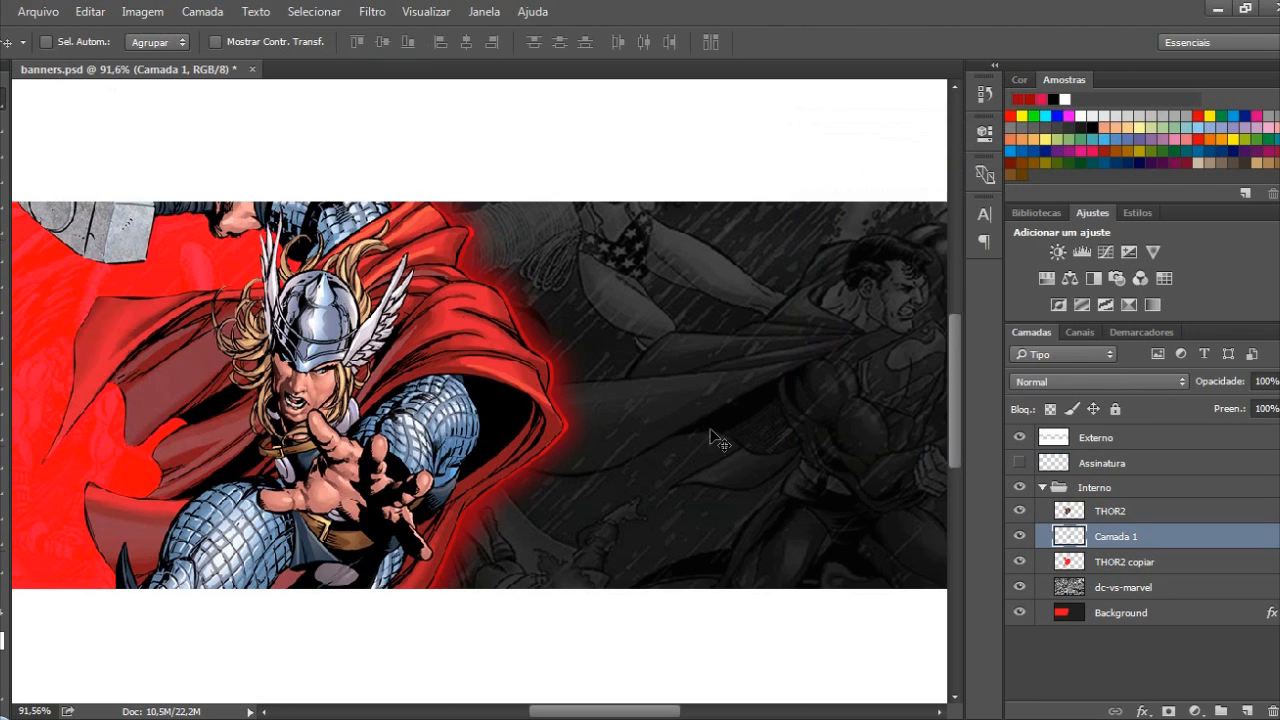
# Select the bright red area of the Background layer with the Magic Wand at tolerance 32
pyautogui.scroll(-5, 714, 443)
pyautogui.scroll(3, 457, 451)
pyautogui.scroll(-1, 630, 441)
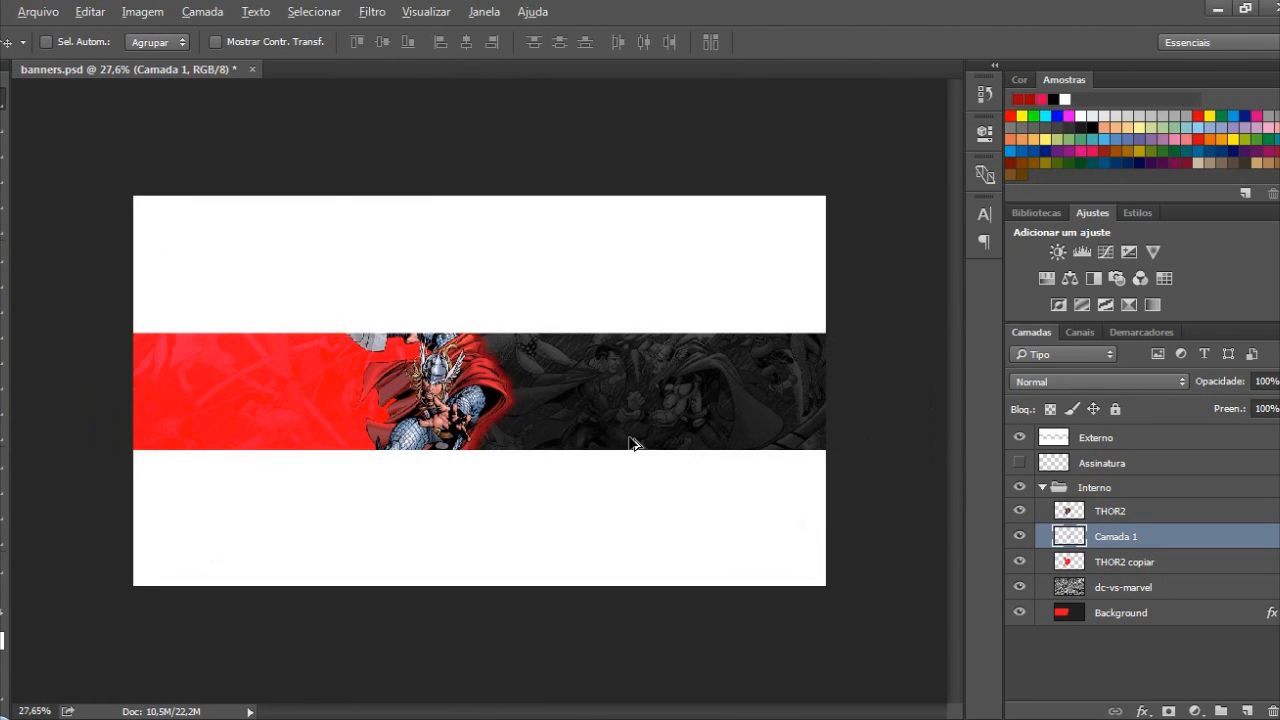
pyautogui.scroll(7, 108, 385)
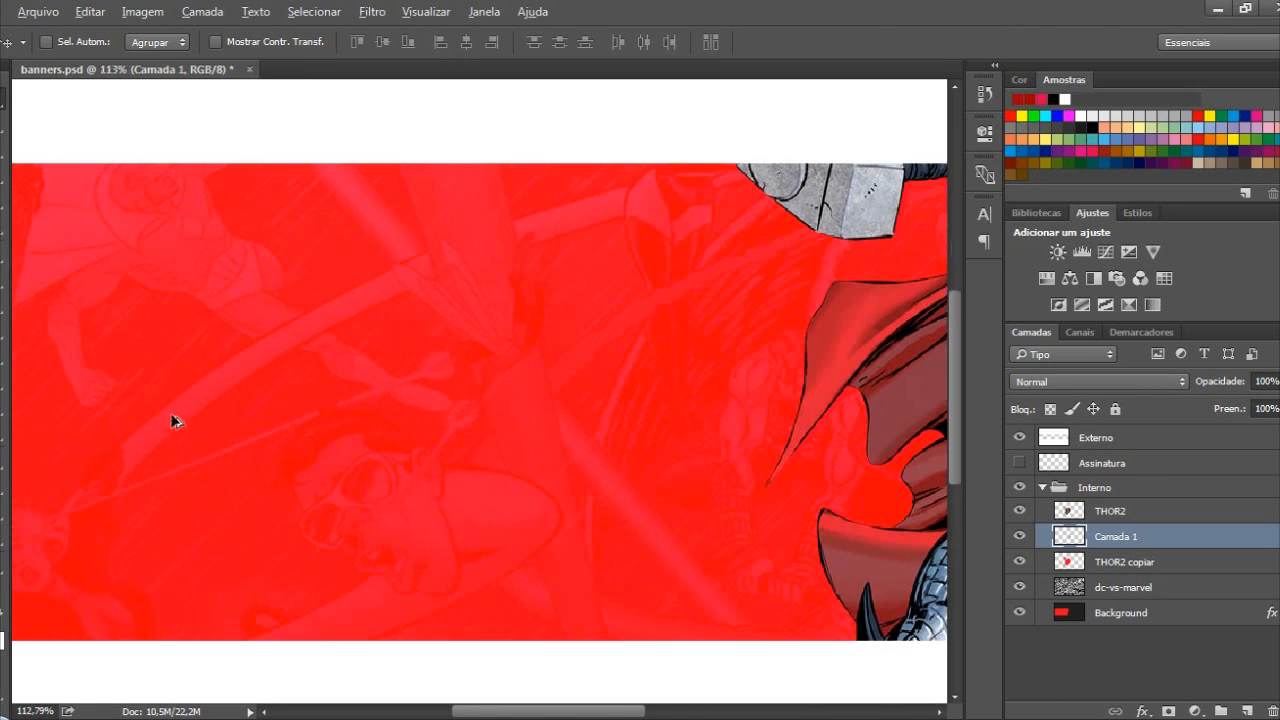
pyautogui.scroll(-7, 592, 416)
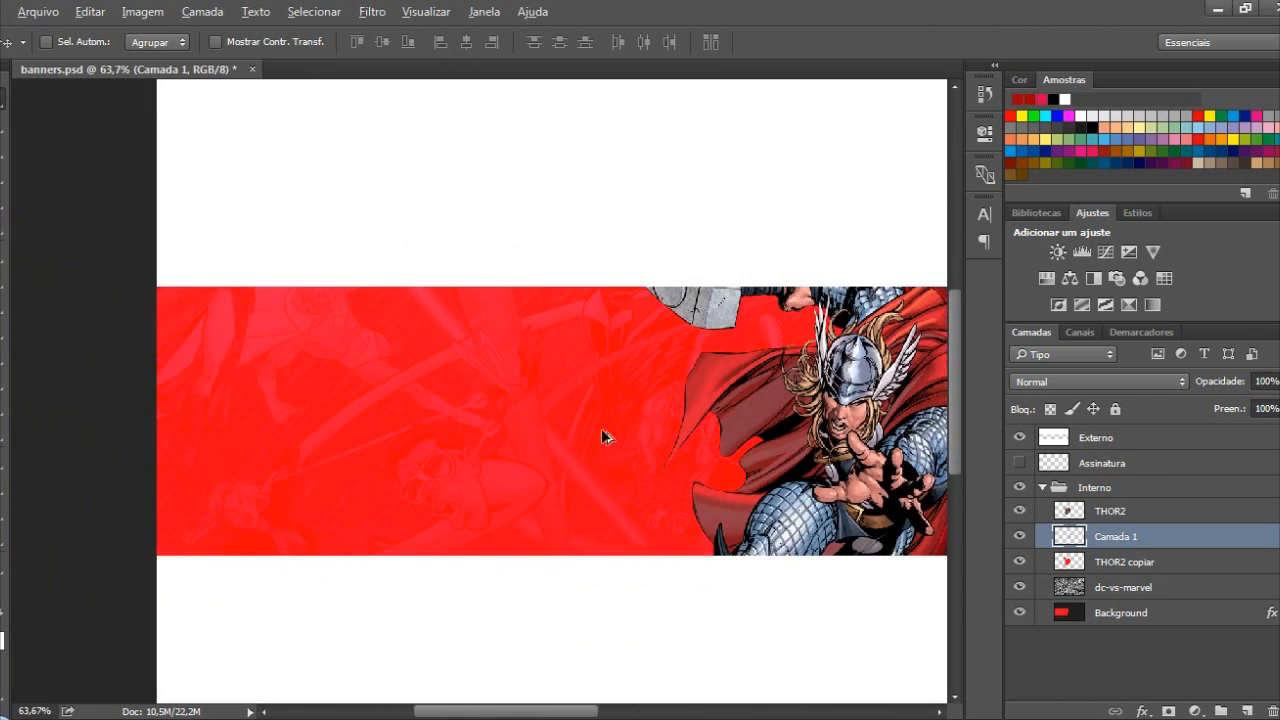
pyautogui.scroll(2, 620, 443)
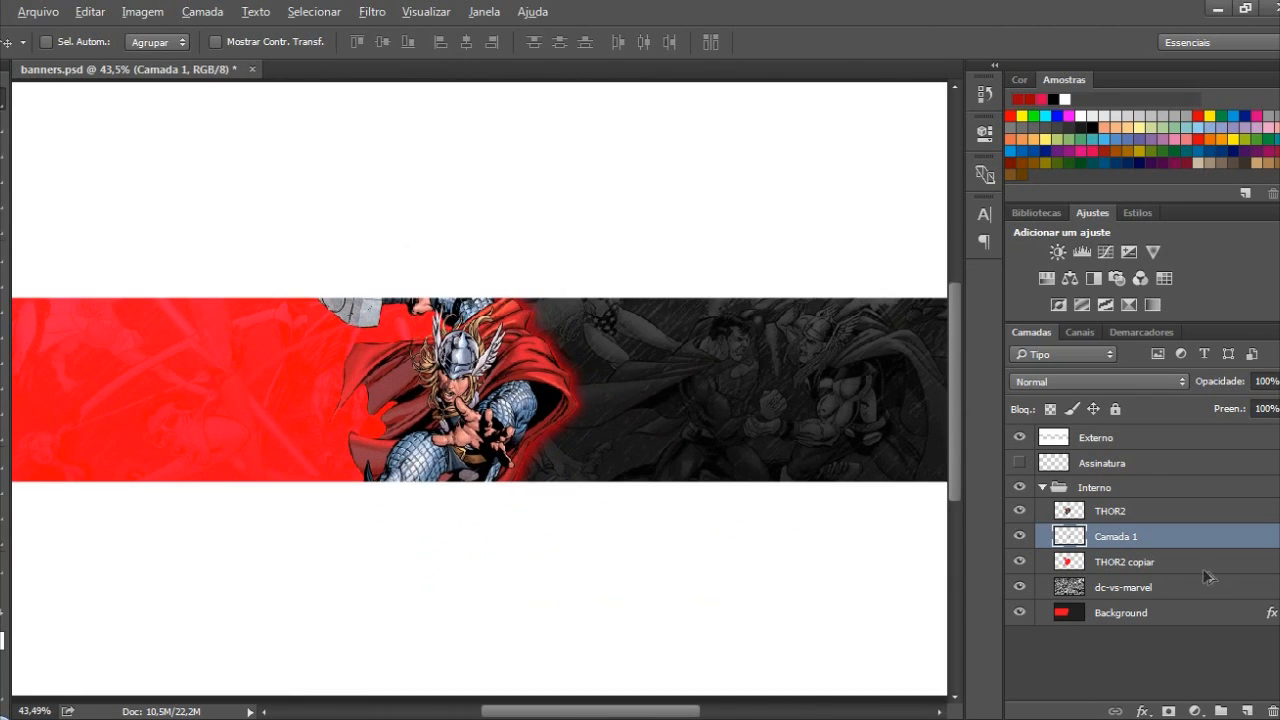
pyautogui.click(1019, 612)
pyautogui.click(1019, 612)
pyautogui.click(1069, 612)
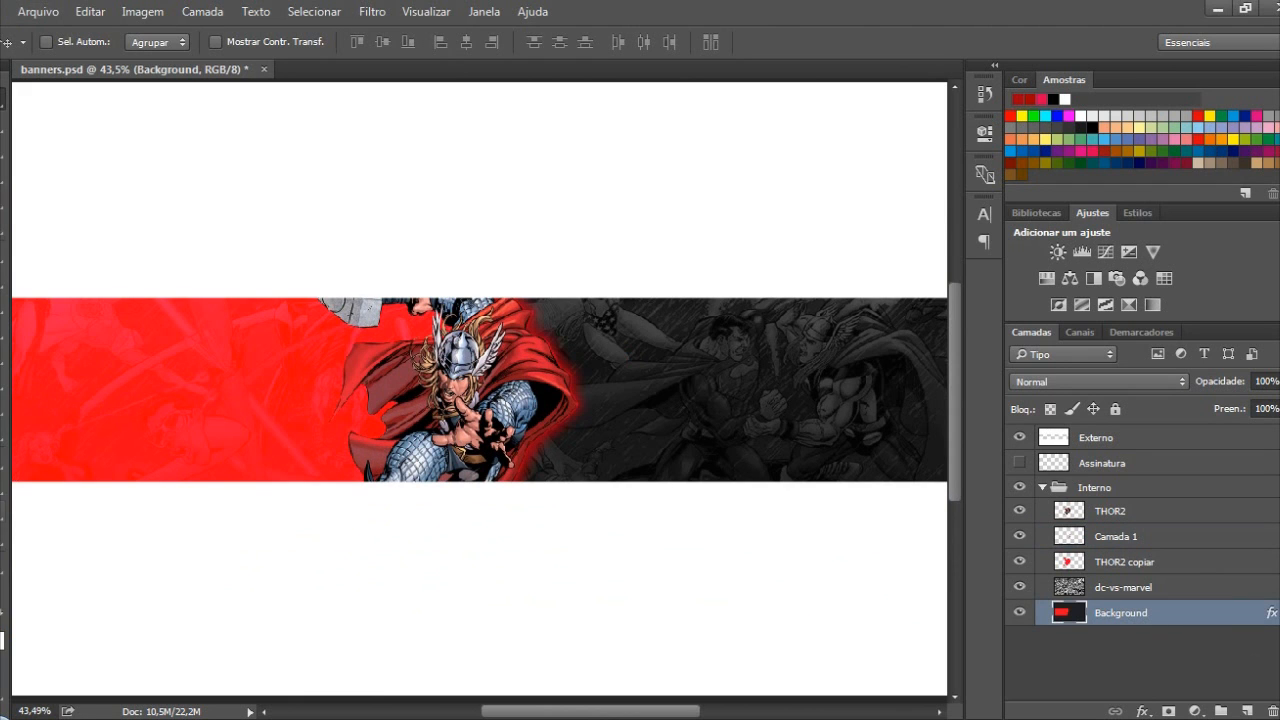
pyautogui.rightClick(3, 172)
pyautogui.click(110, 187)
pyautogui.click(220, 322)
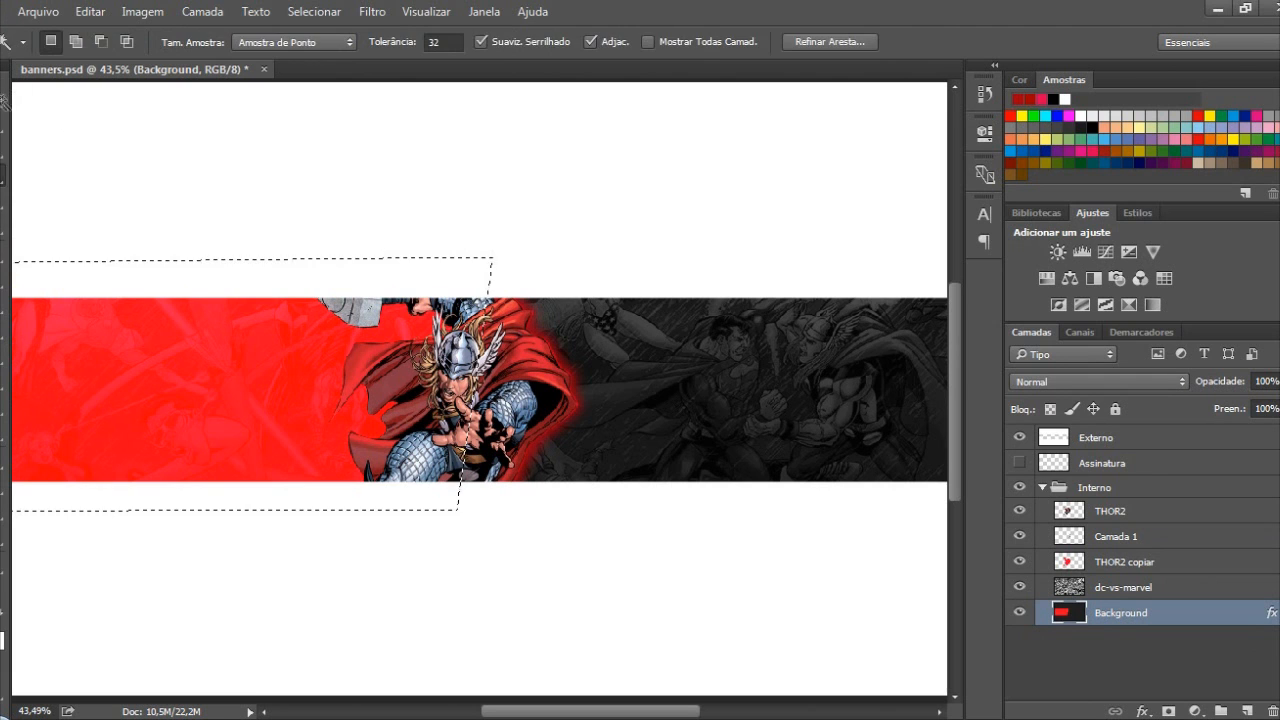
# Darken the selected red area with Hue/Saturation: hue -5, lightness -60
pyautogui.press('i')
pyautogui.hotkey('ctrl', 'u')
pyautogui.moveTo(805, 366); pyautogui.dragTo(789, 367)
pyautogui.moveTo(847, 266); pyautogui.dragTo(843, 263)
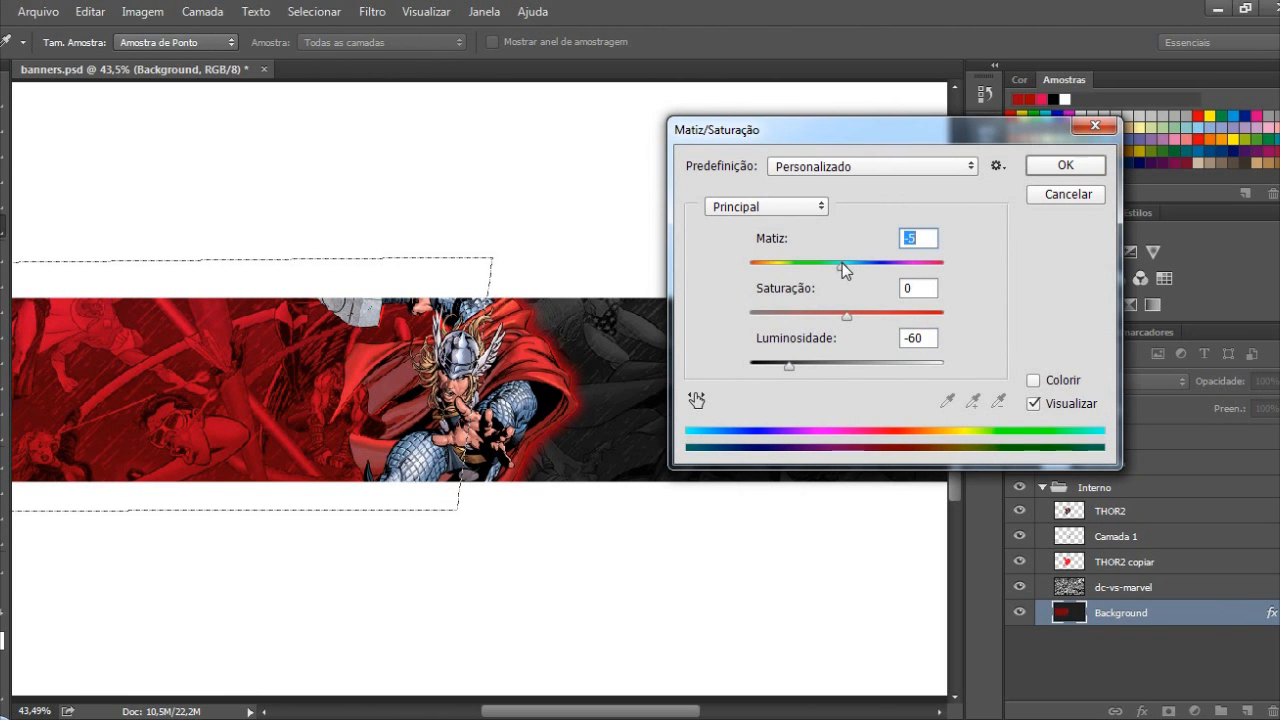
pyautogui.click(1064, 166)
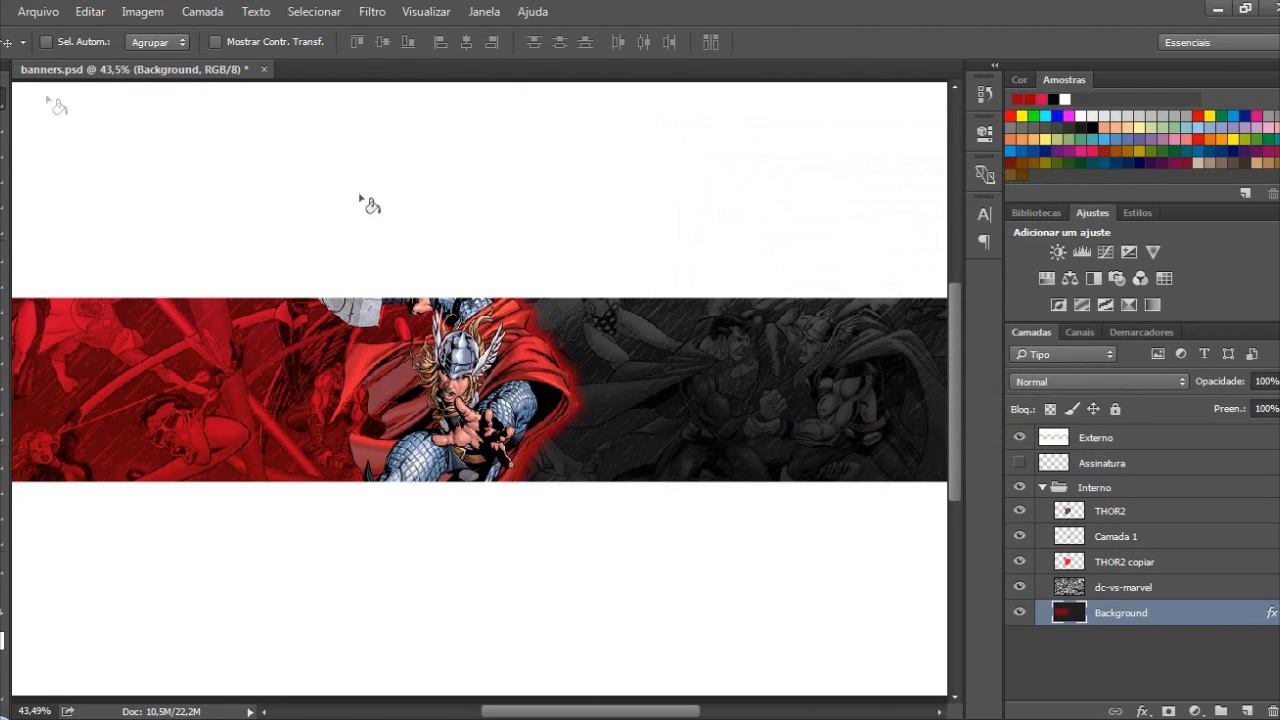
# Lower the opacity of the dc-vs-marvel texture layer so the comic artwork looks fainter
pyautogui.hotkey('ctrl', '-')
pyautogui.scroll(1, 280, 334)
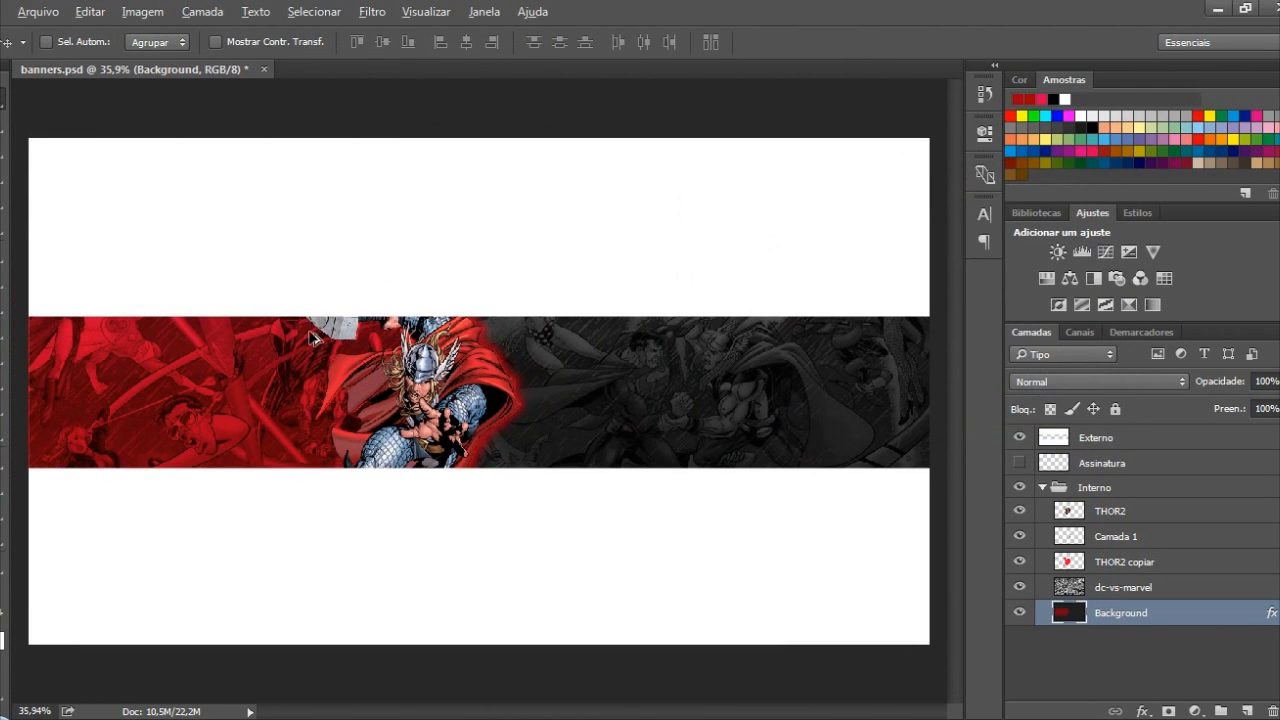
pyautogui.click(1126, 582)
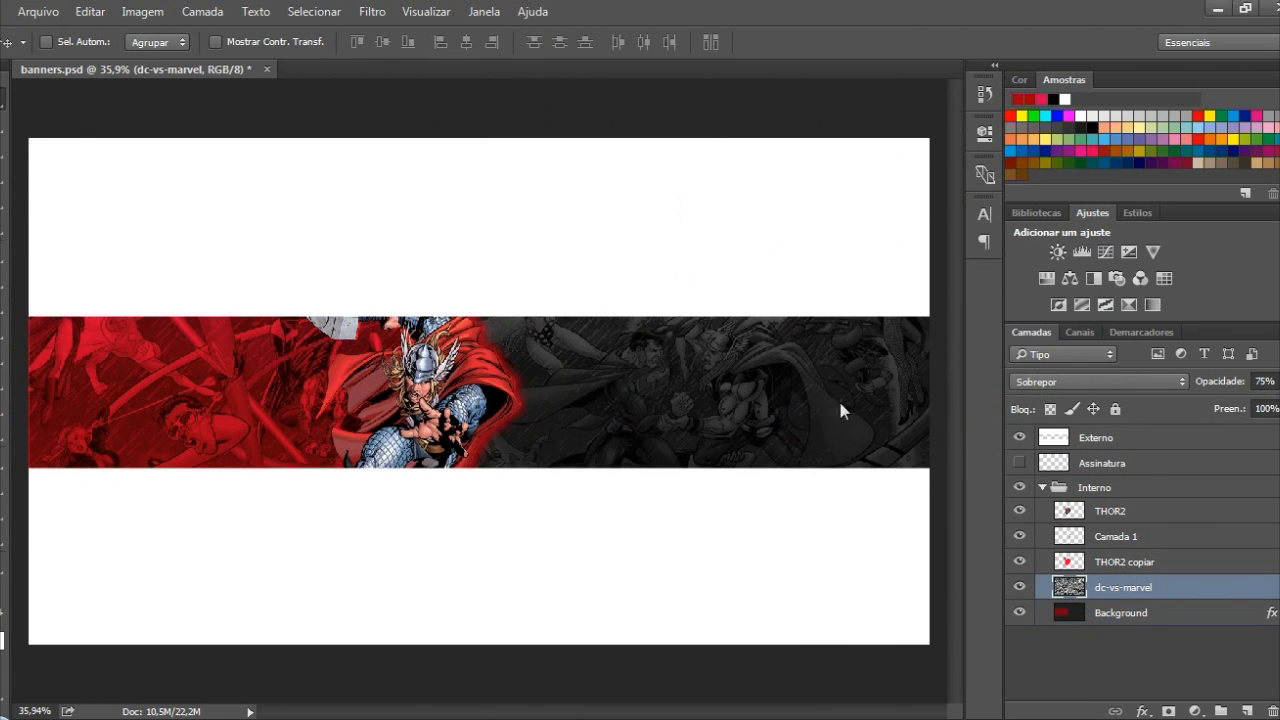
pyautogui.click(1277, 381)
pyautogui.moveTo(1272, 404); pyautogui.dragTo(1248, 408)
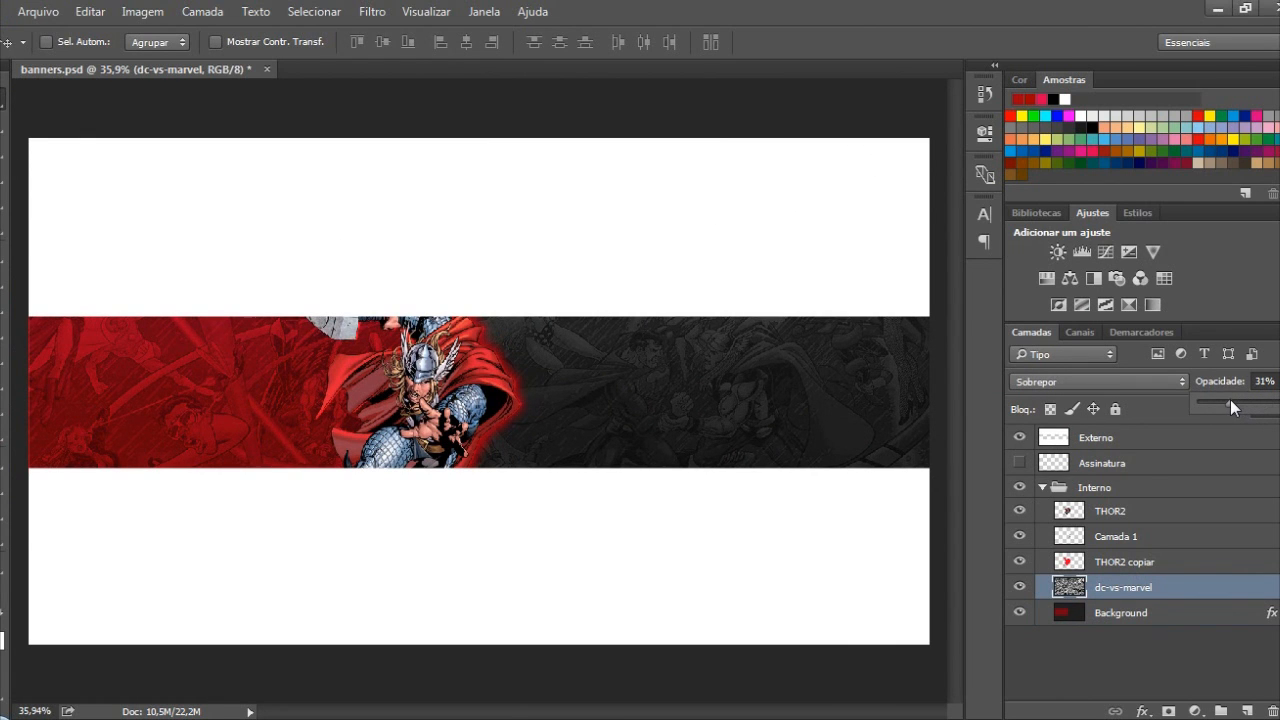
# Reduce the opacity of the Camada 1 glow layer to 52%
pyautogui.click(1146, 538)
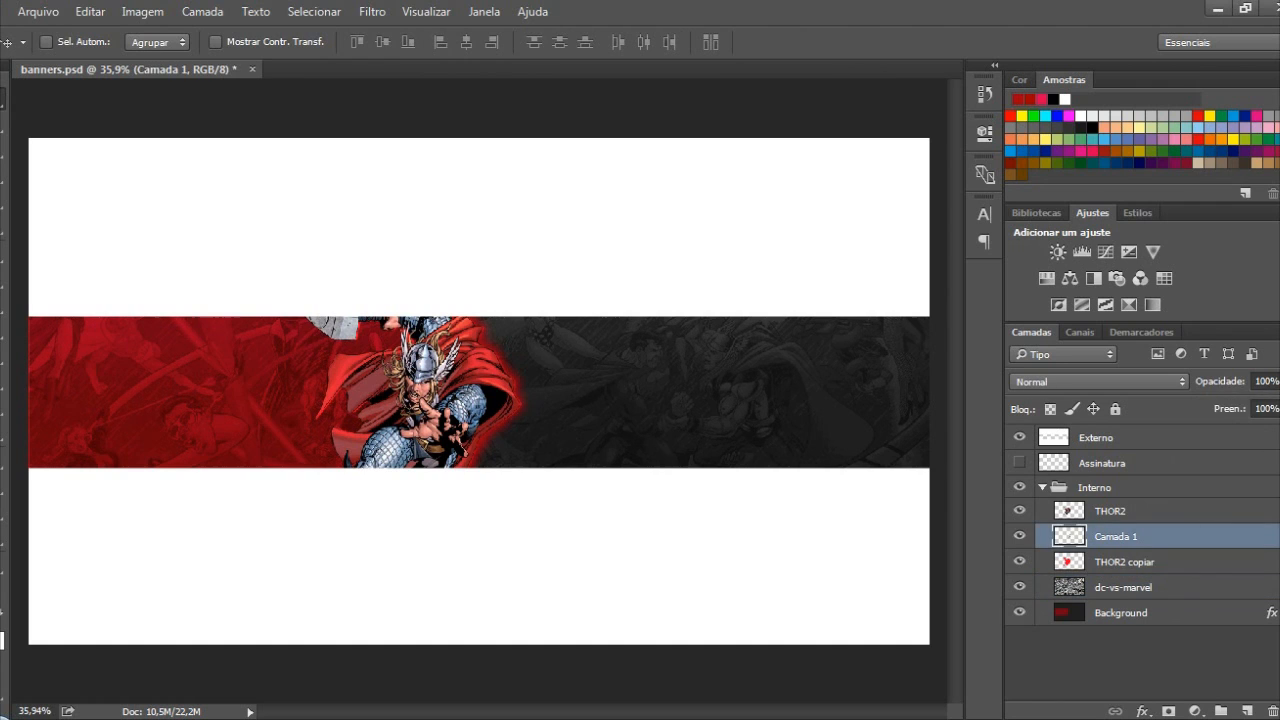
pyautogui.moveTo(1266, 412); pyautogui.dragTo(1259, 414)
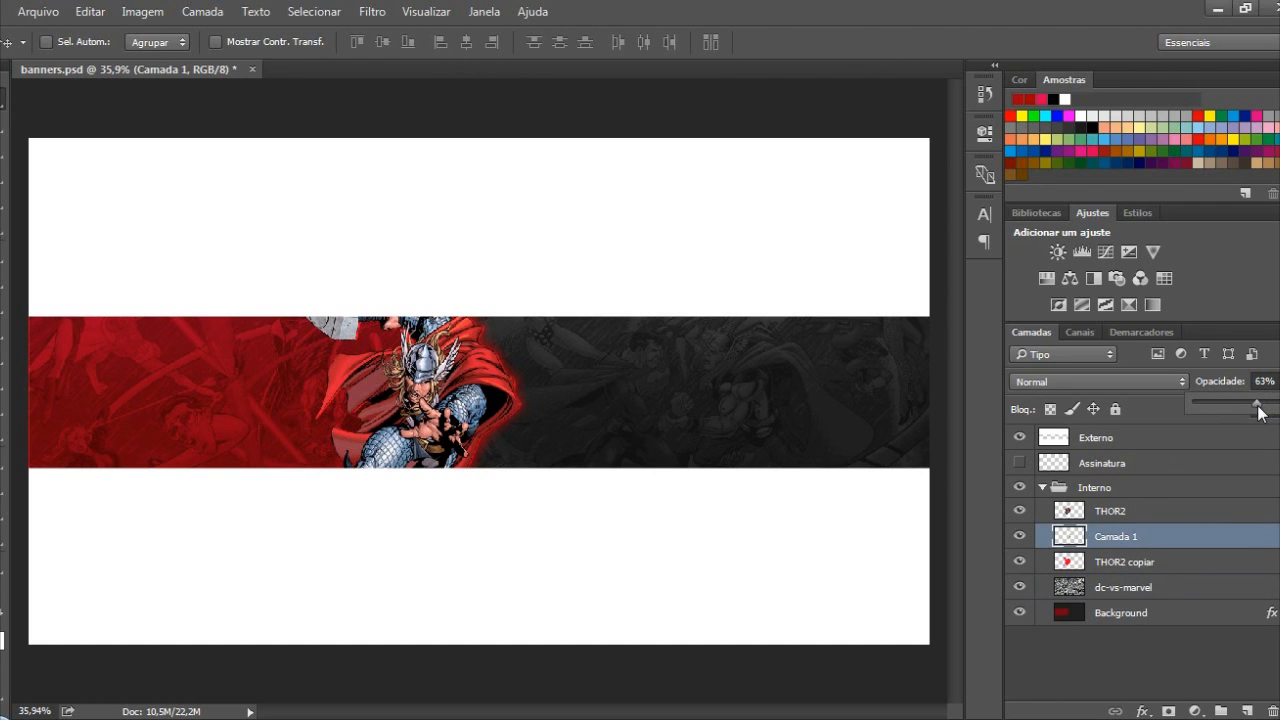
pyautogui.click(714, 472)
pyautogui.scroll(-3, 714, 440)
pyautogui.scroll(4, 710, 431)
pyautogui.scroll(-1, 660, 430)
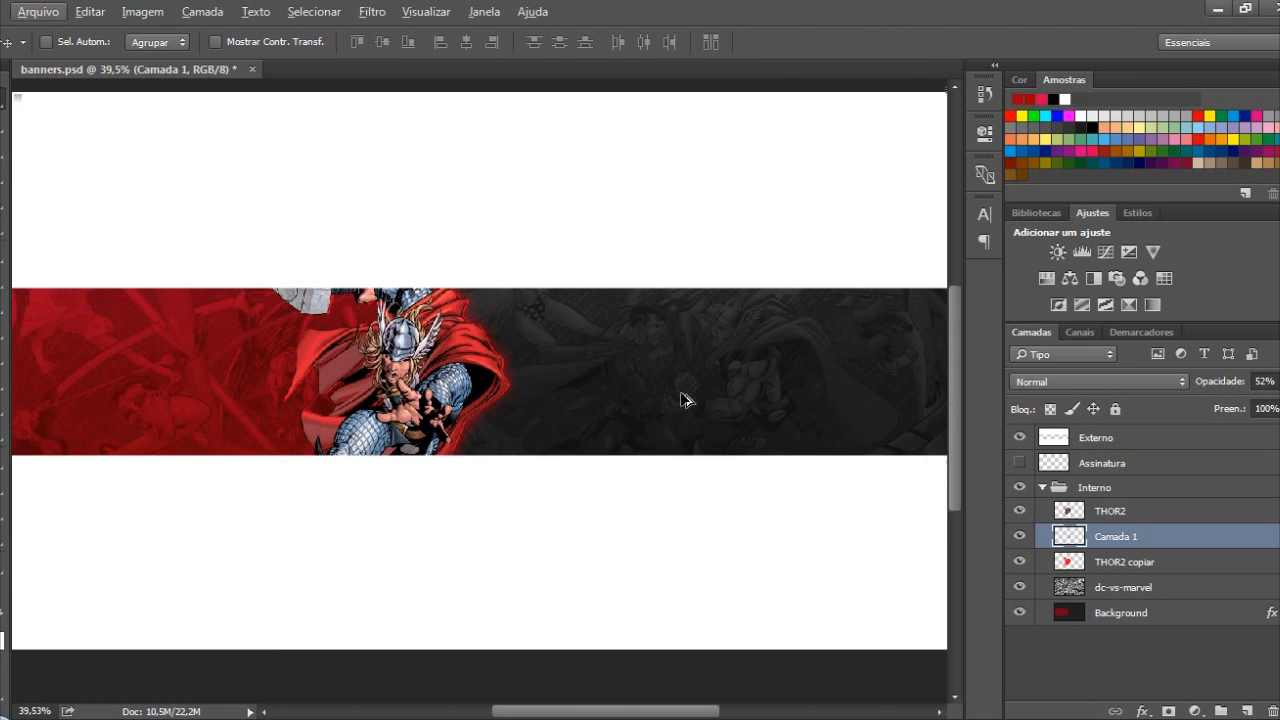
pyautogui.scroll(-2, 678, 415)
pyautogui.scroll(1, 700, 400)
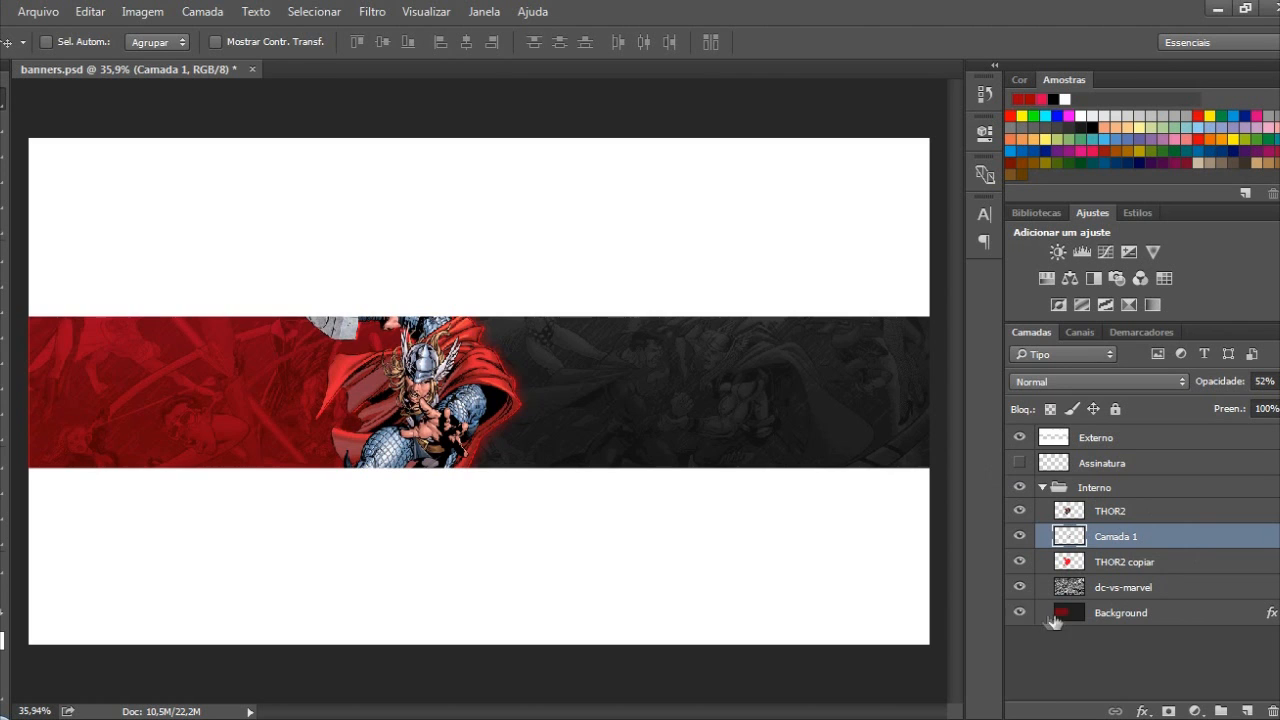
pyautogui.click(1206, 611)
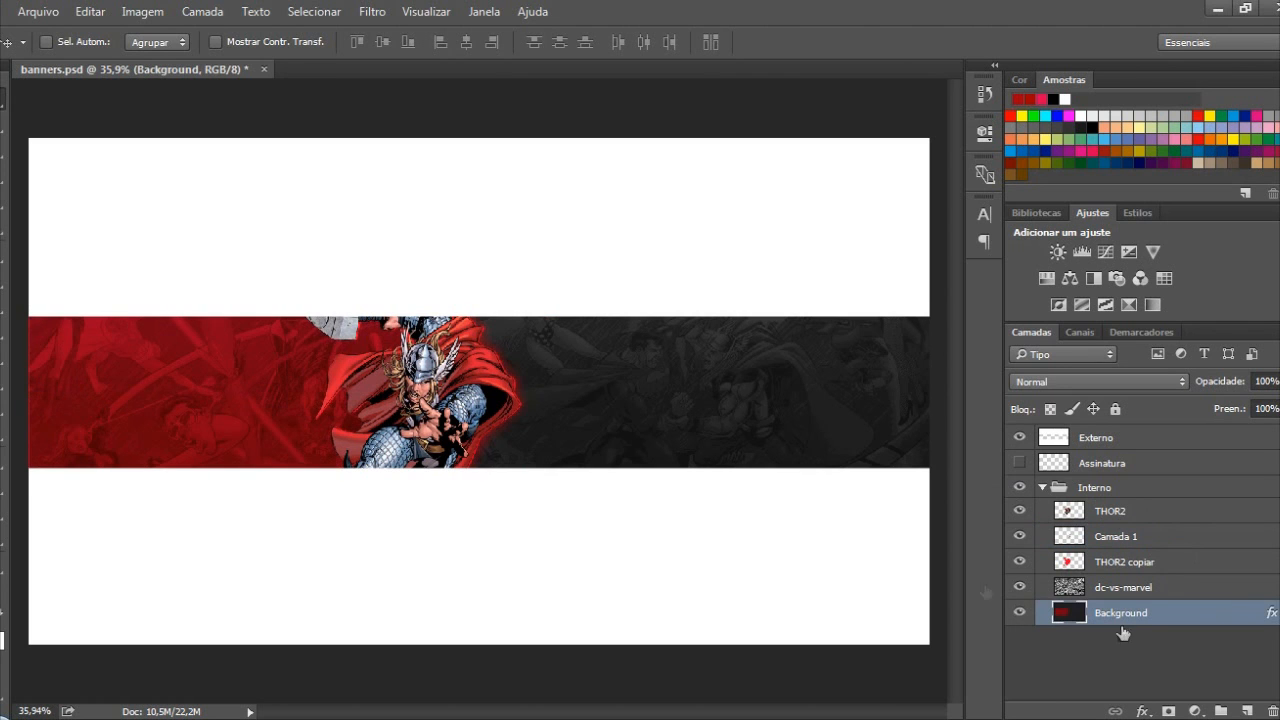
pyautogui.doubleClick(1206, 613)
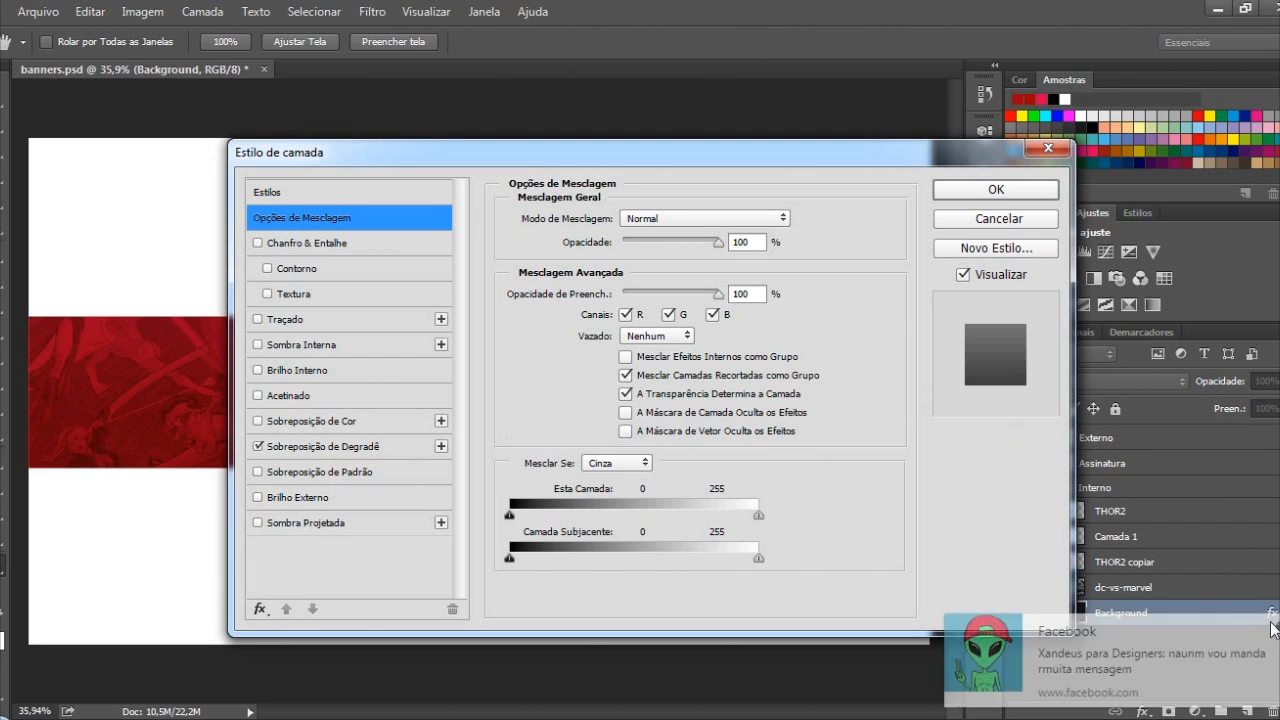
pyautogui.click(1055, 152)
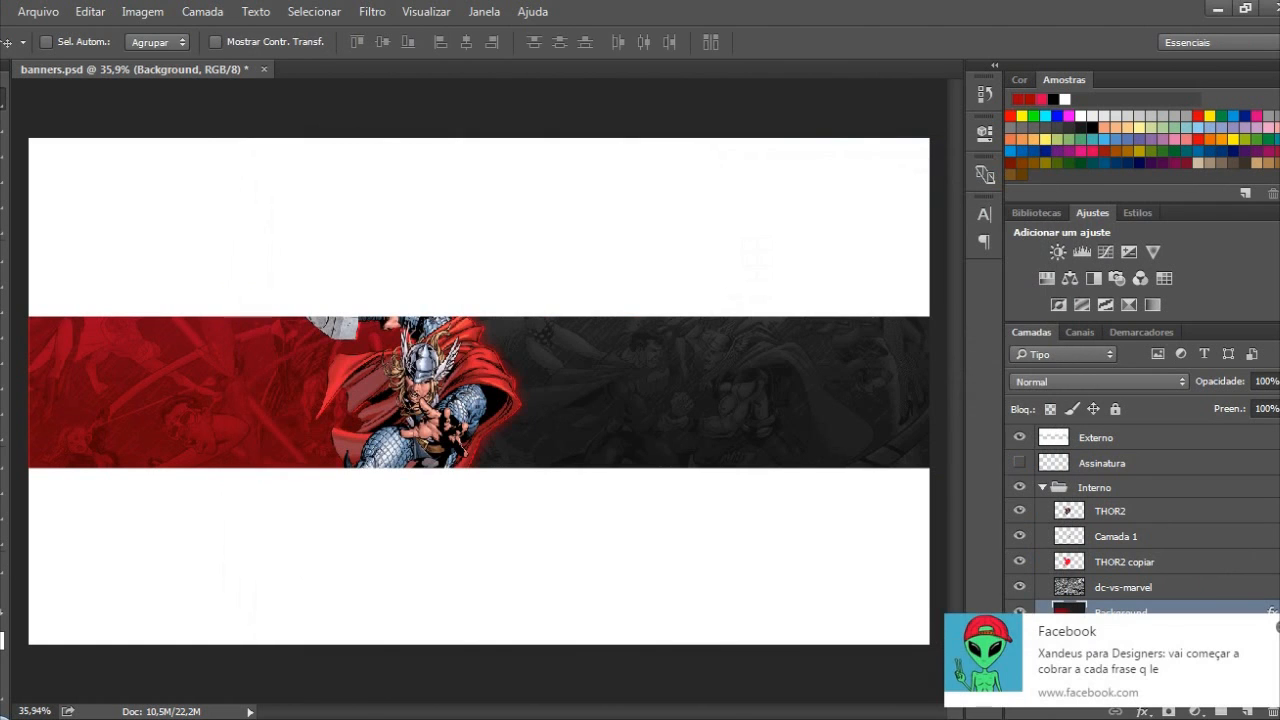
# Enable a Pattern Overlay with the diagonal line pattern in the Background layer's style
pyautogui.doubleClick(1195, 618)
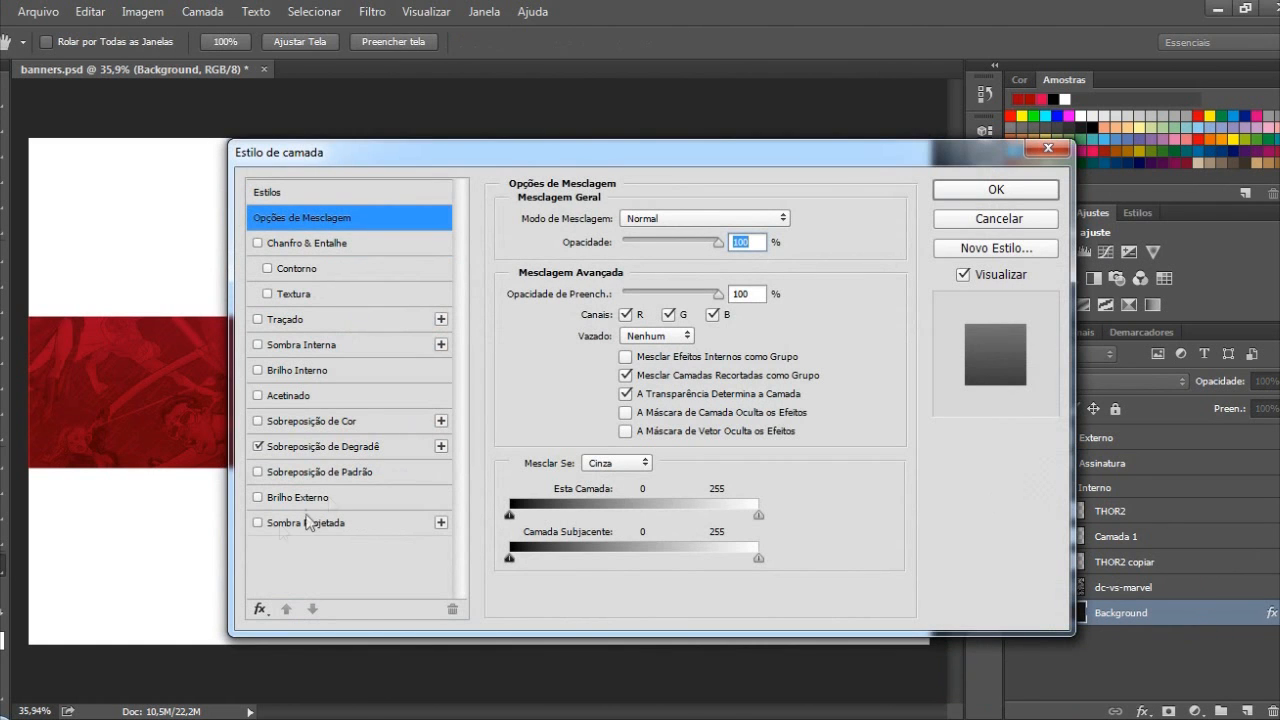
pyautogui.moveTo(602, 157); pyautogui.dragTo(889, 179)
pyautogui.click(545, 494)
pyautogui.click(592, 496)
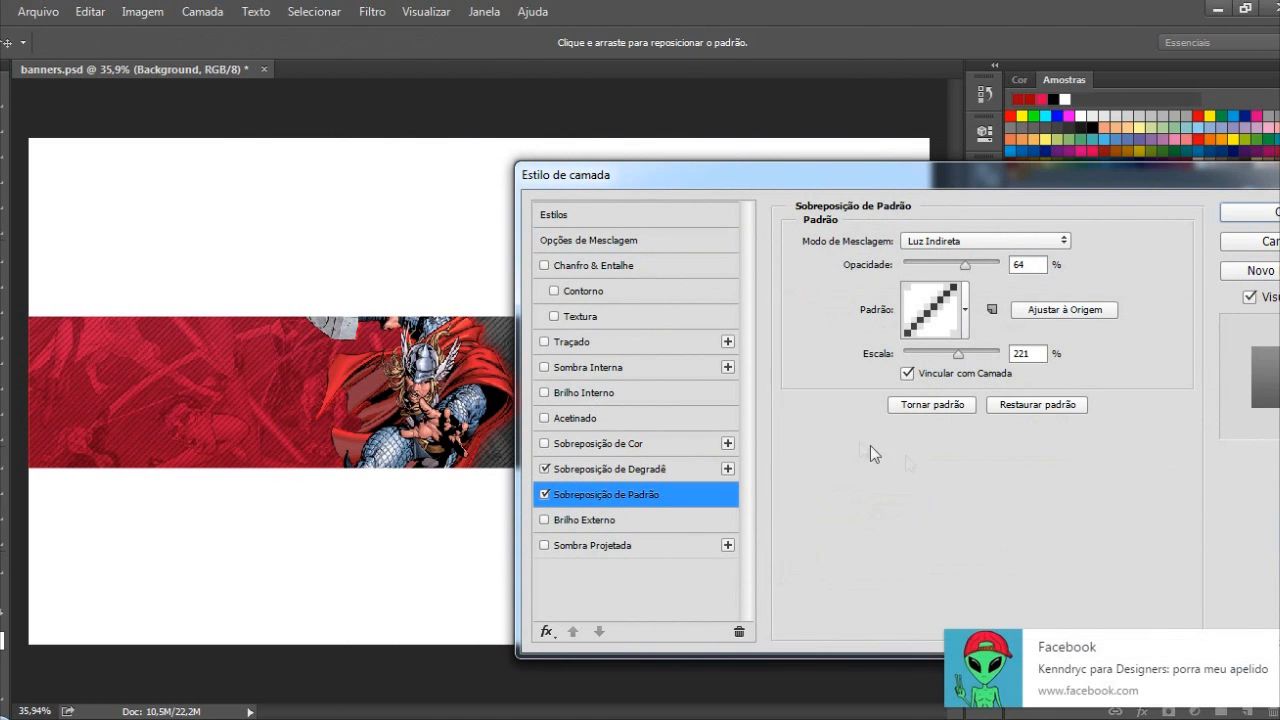
# Try a pattern overlay opacity of 69% and look through the available patterns
pyautogui.click(1276, 641)
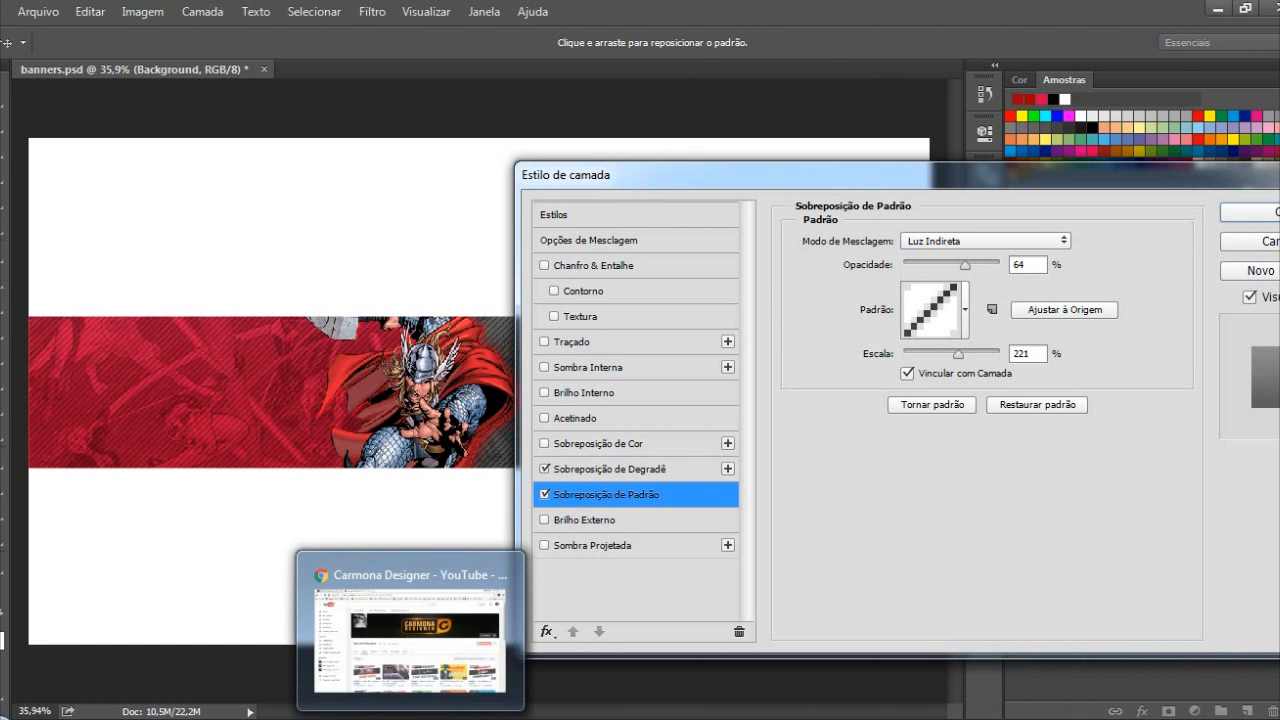
pyautogui.click(390, 625)
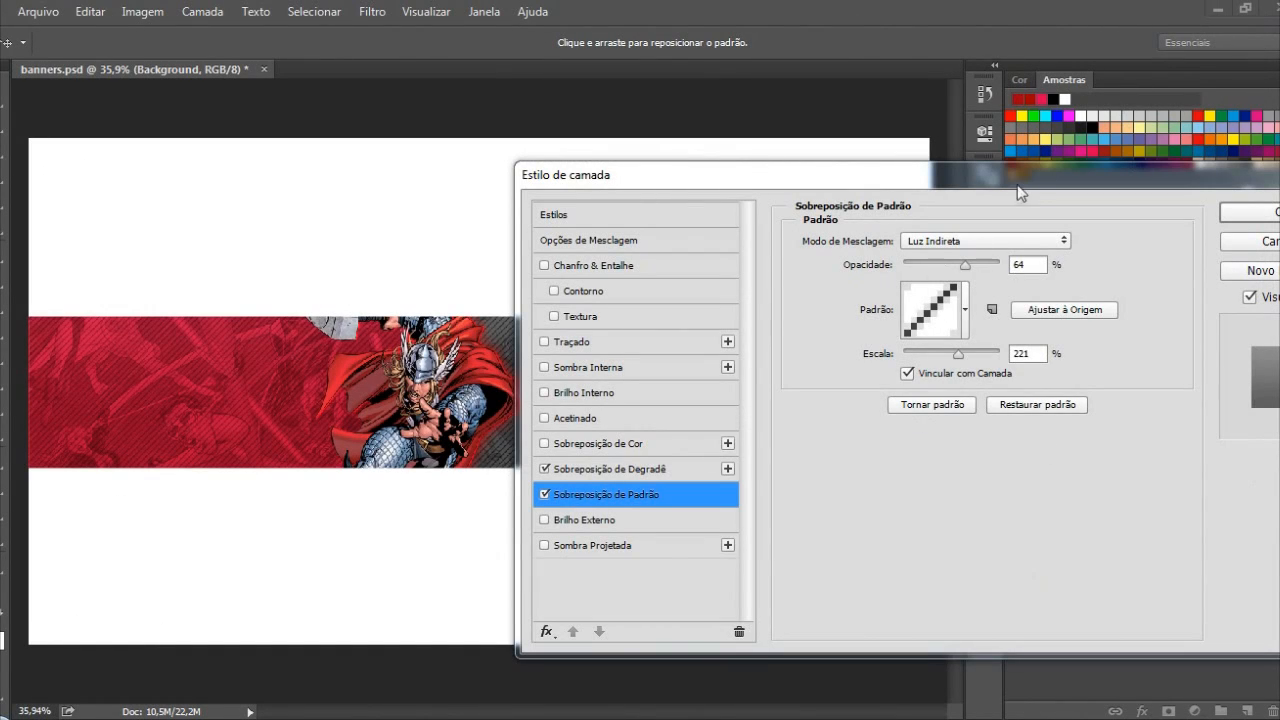
pyautogui.moveTo(998, 178); pyautogui.dragTo(879, 190)
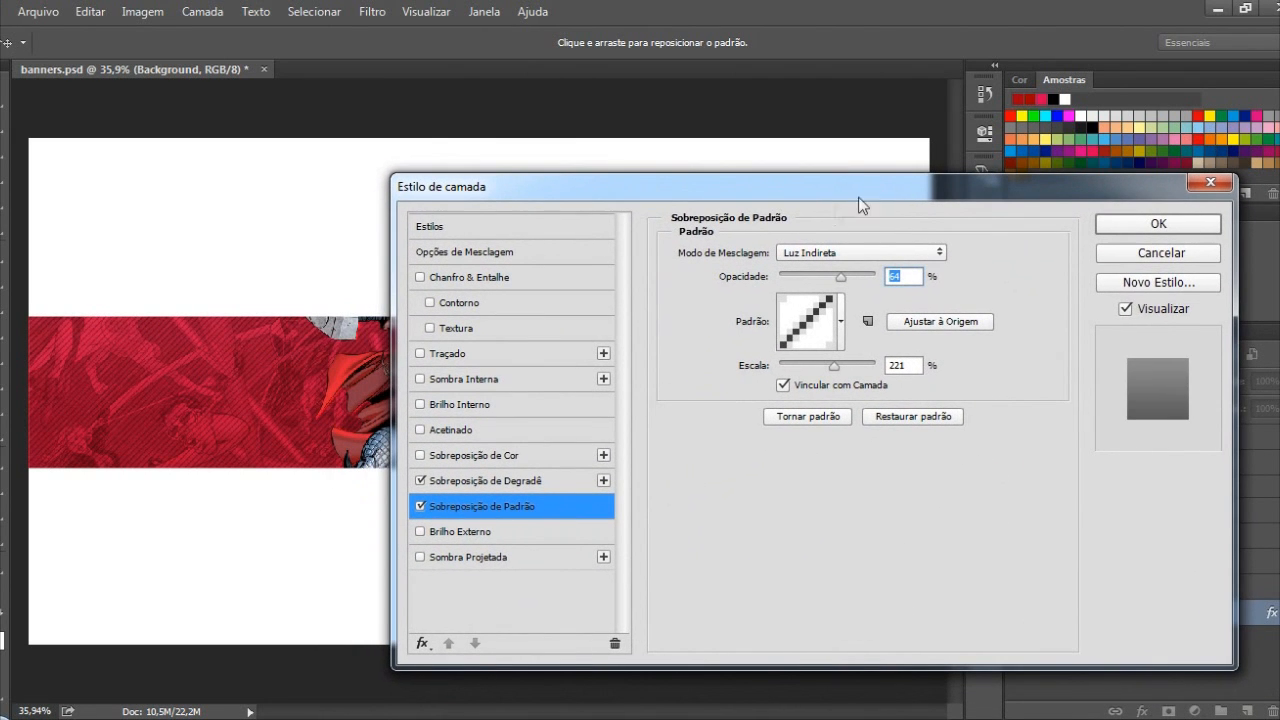
pyautogui.scroll(5, 240, 391)
pyautogui.moveTo(631, 184); pyautogui.dragTo(620, 157)
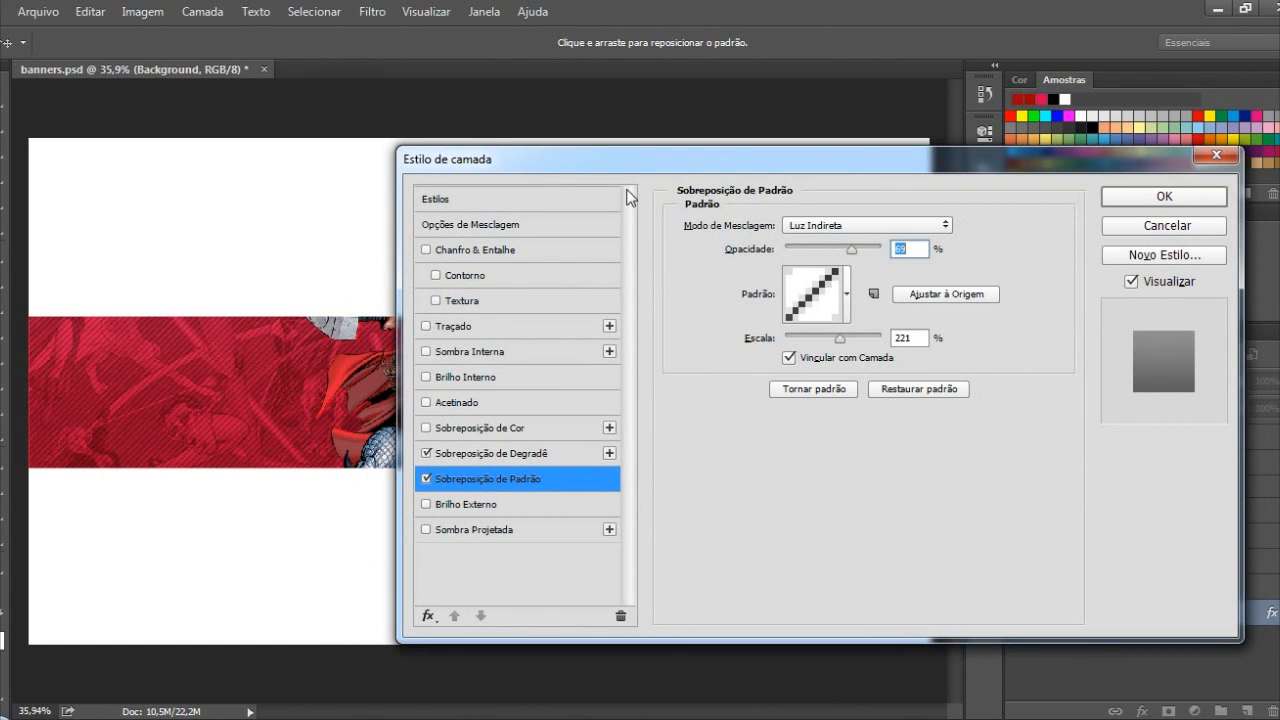
pyautogui.moveTo(618, 177); pyautogui.dragTo(667, 183)
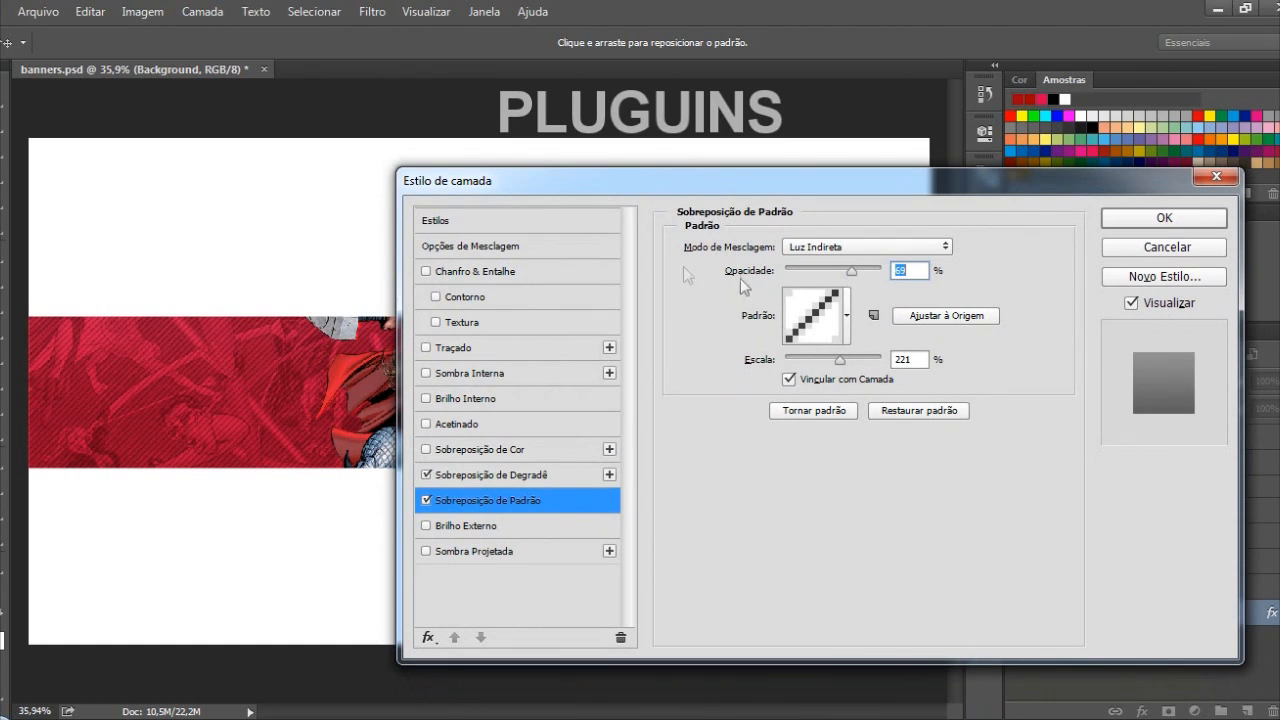
pyautogui.click(847, 316)
pyautogui.click(712, 340)
pyautogui.click(847, 316)
pyautogui.click(740, 314)
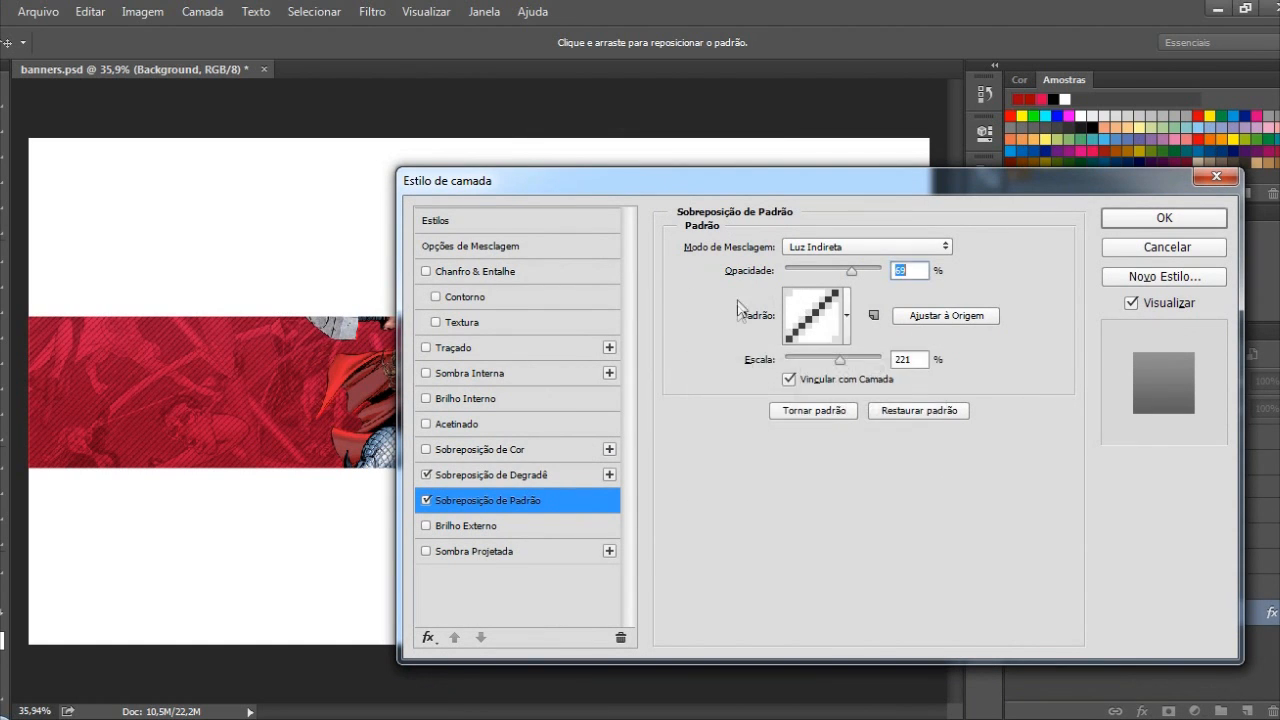
# Set the Background's pattern overlay to 128% scale and 34% opacity and apply the layer style
pyautogui.moveTo(777, 181); pyautogui.dragTo(1027, 166)
pyautogui.press('Up')
pyautogui.press('Up')
pyautogui.press('Up')
pyautogui.moveTo(1045, 339)
pyautogui.mouseDown()
pyautogui.moveTo(1017, 333)
pyautogui.moveTo(1034, 331)
pyautogui.mouseUp()
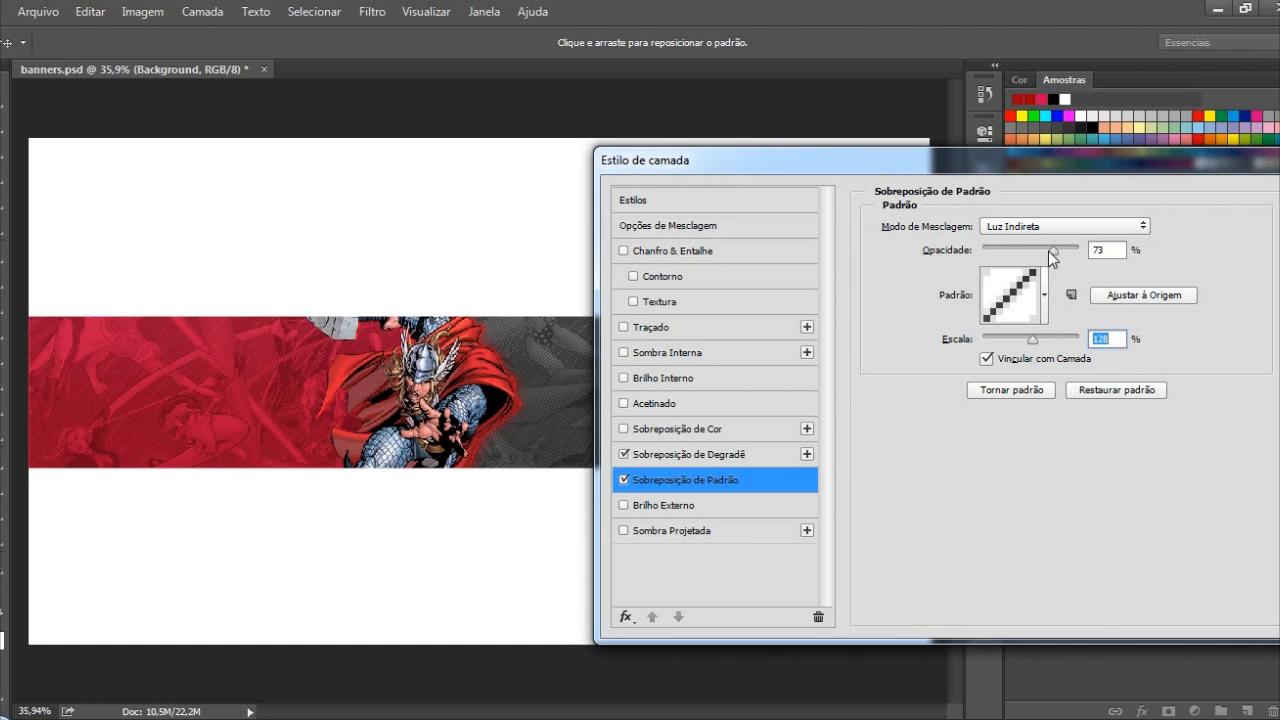
pyautogui.moveTo(1050, 252); pyautogui.dragTo(1030, 250)
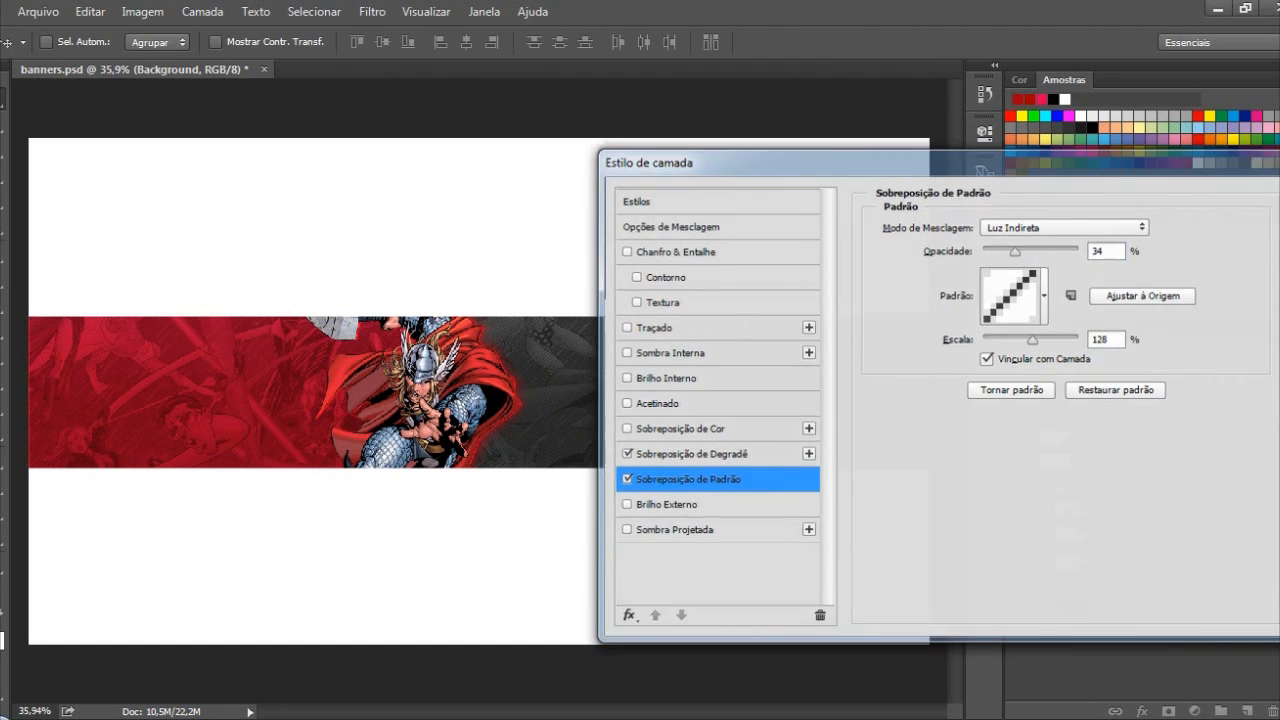
pyautogui.press('Return')
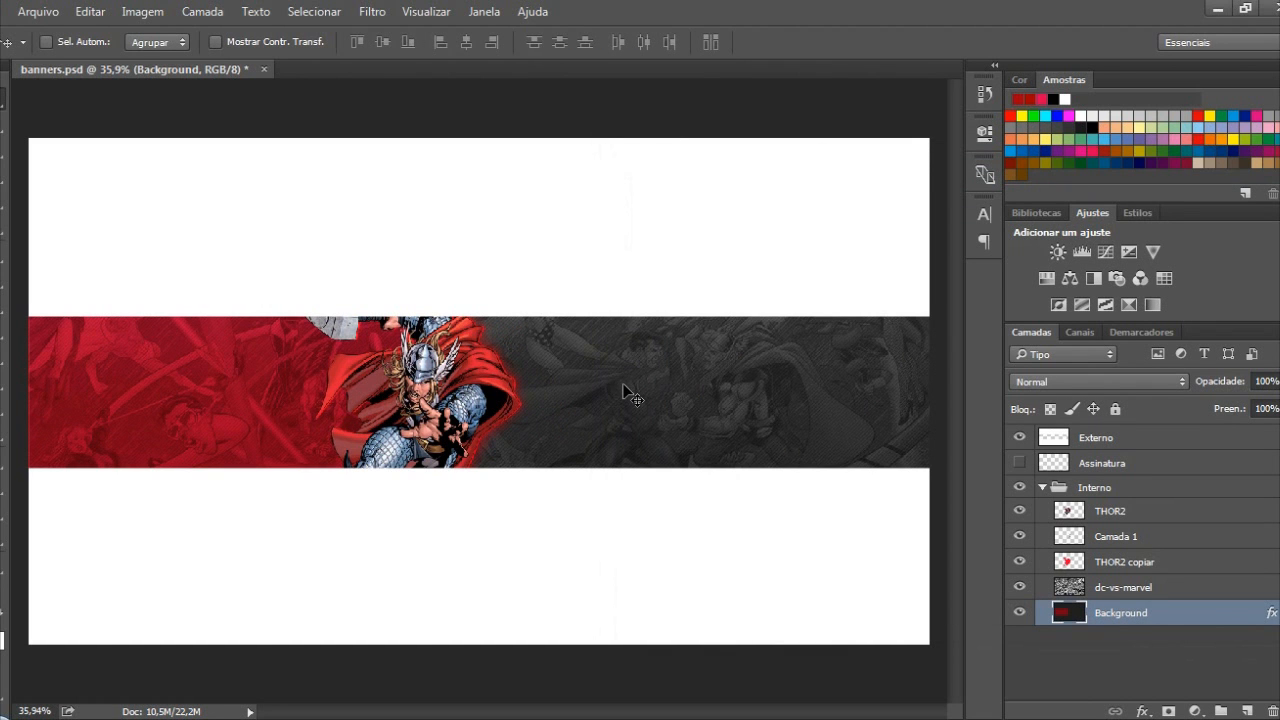
# Examine the diagonal line pattern across the red and dark halves of the banner, up close and as a whole
pyautogui.scroll(12, 614, 400)
pyautogui.scroll(-3, 811, 260)
pyautogui.scroll(-6, 570, 292)
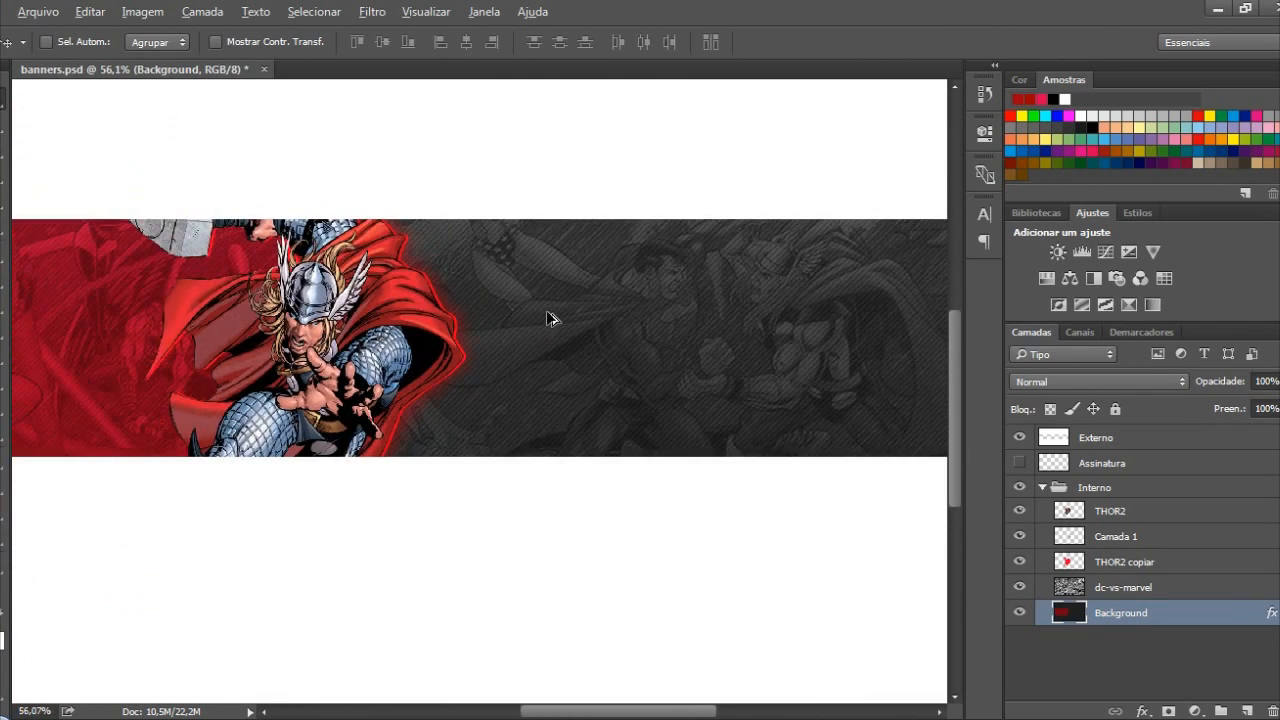
pyautogui.scroll(-2, 346, 448)
pyautogui.scroll(2, 374, 437)
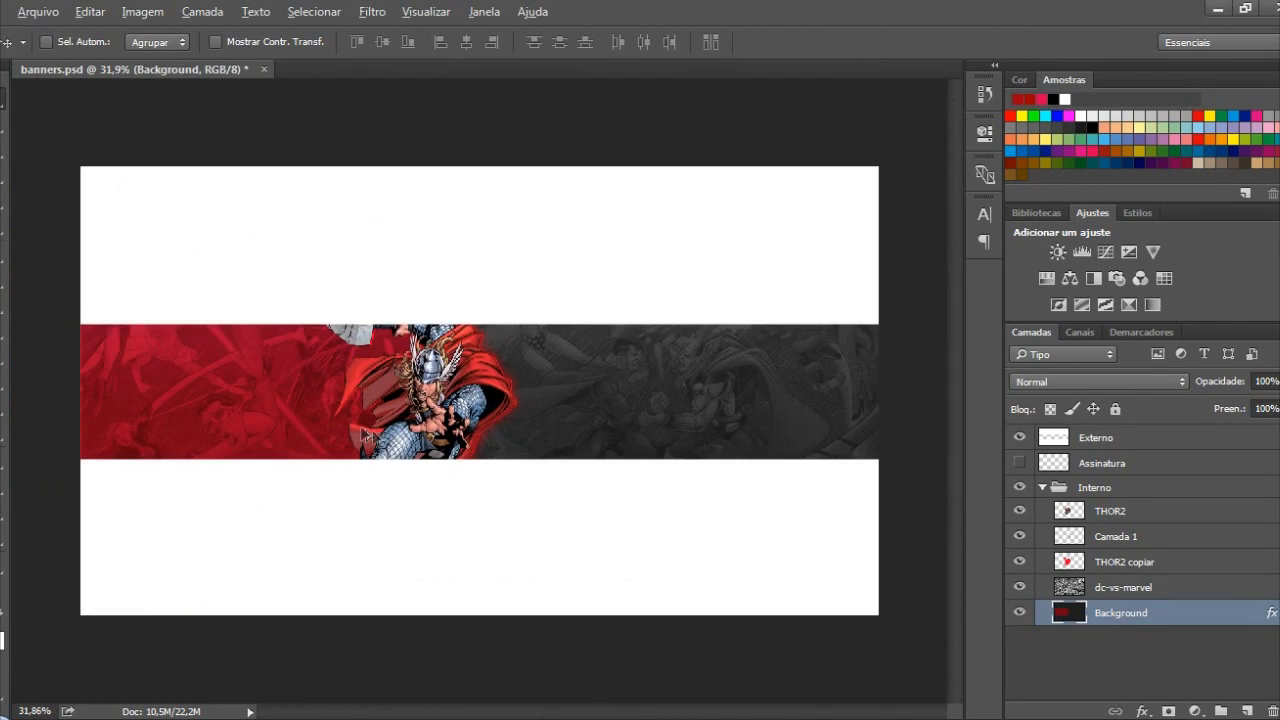
pyautogui.scroll(-2, 470, 450)
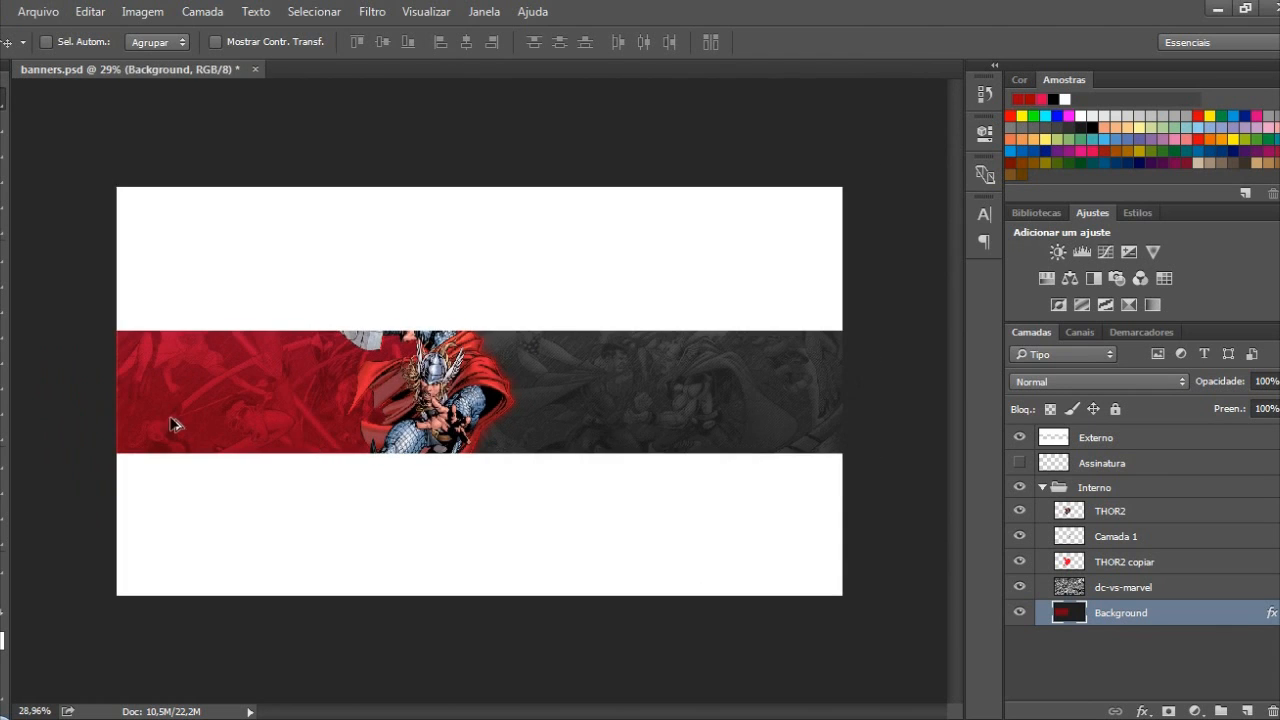
# Adjust the Background layer with Hue/Saturation, shifting its crimson slightly toward a purer, darker red
pyautogui.scroll(12, 80, 396)
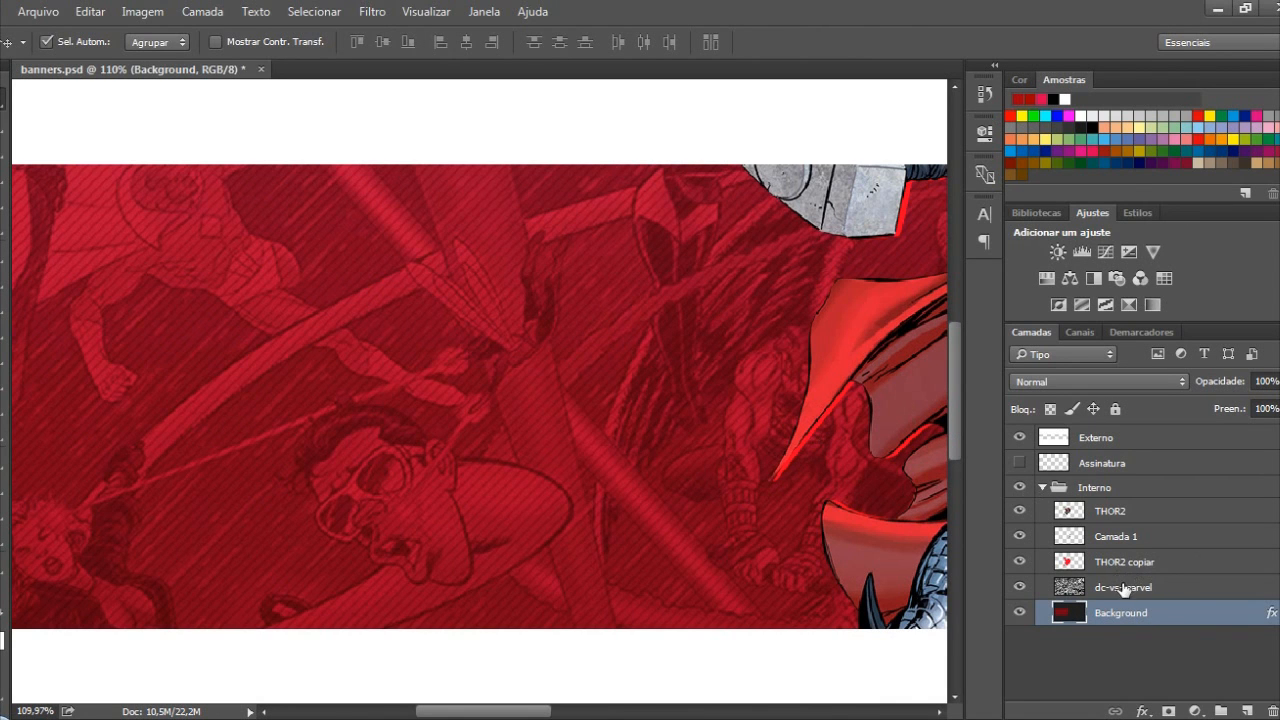
pyautogui.hotkey('ctrl', 'u')
pyautogui.moveTo(846, 365); pyautogui.dragTo(839, 366)
pyautogui.moveTo(847, 265); pyautogui.dragTo(854, 265)
pyautogui.click(1090, 157)
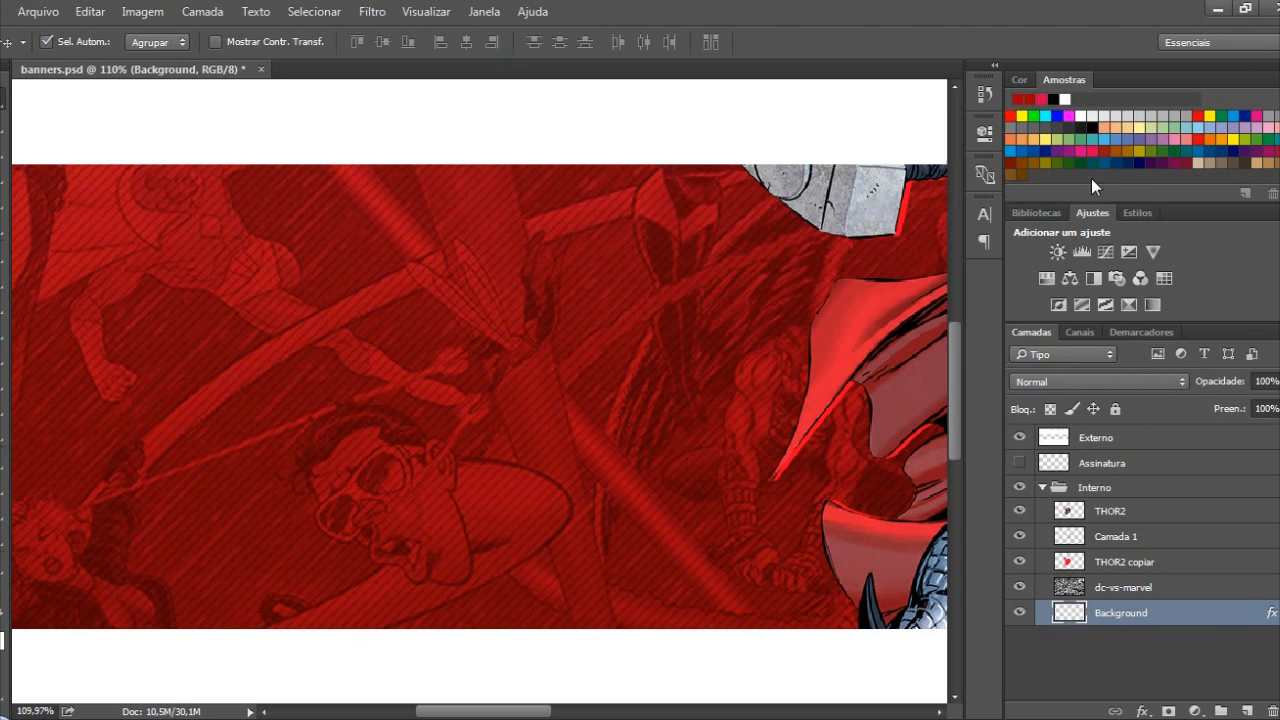
# Examine the recoloured banner as a whole and in detail, including the dark area beside Thor
pyautogui.scroll(-8, 725, 325)
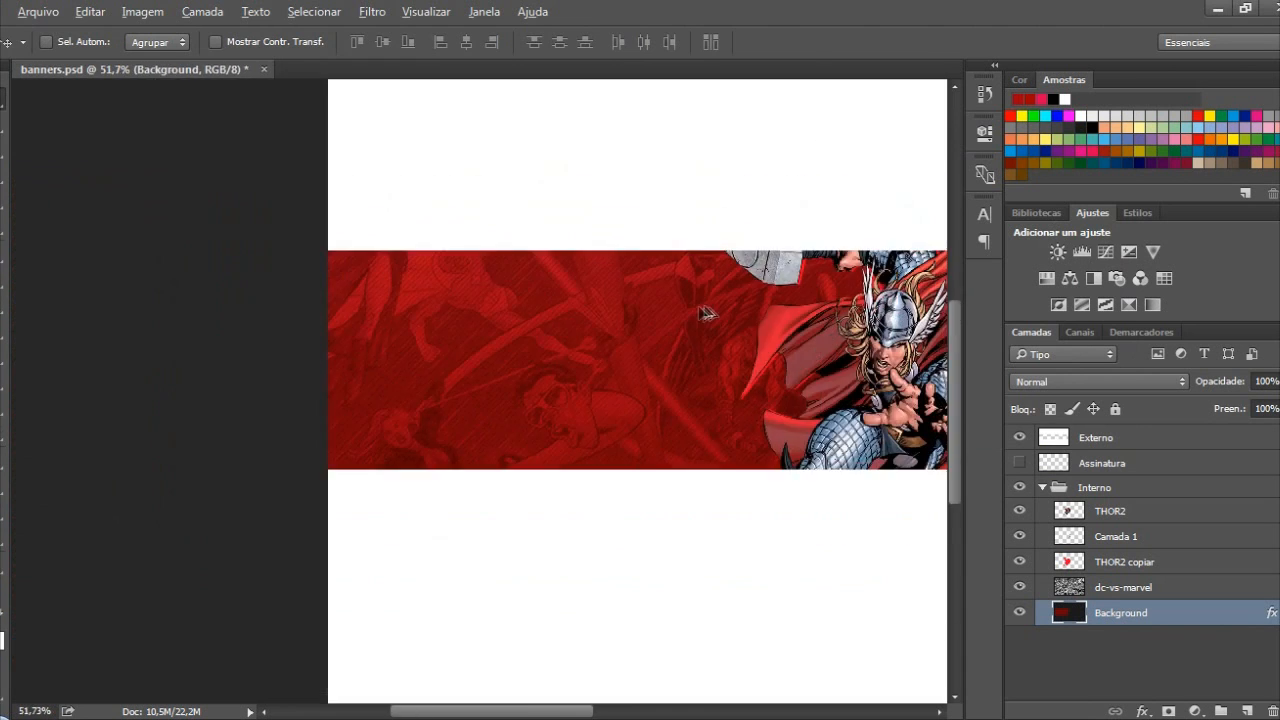
pyautogui.scroll(1, 578, 388)
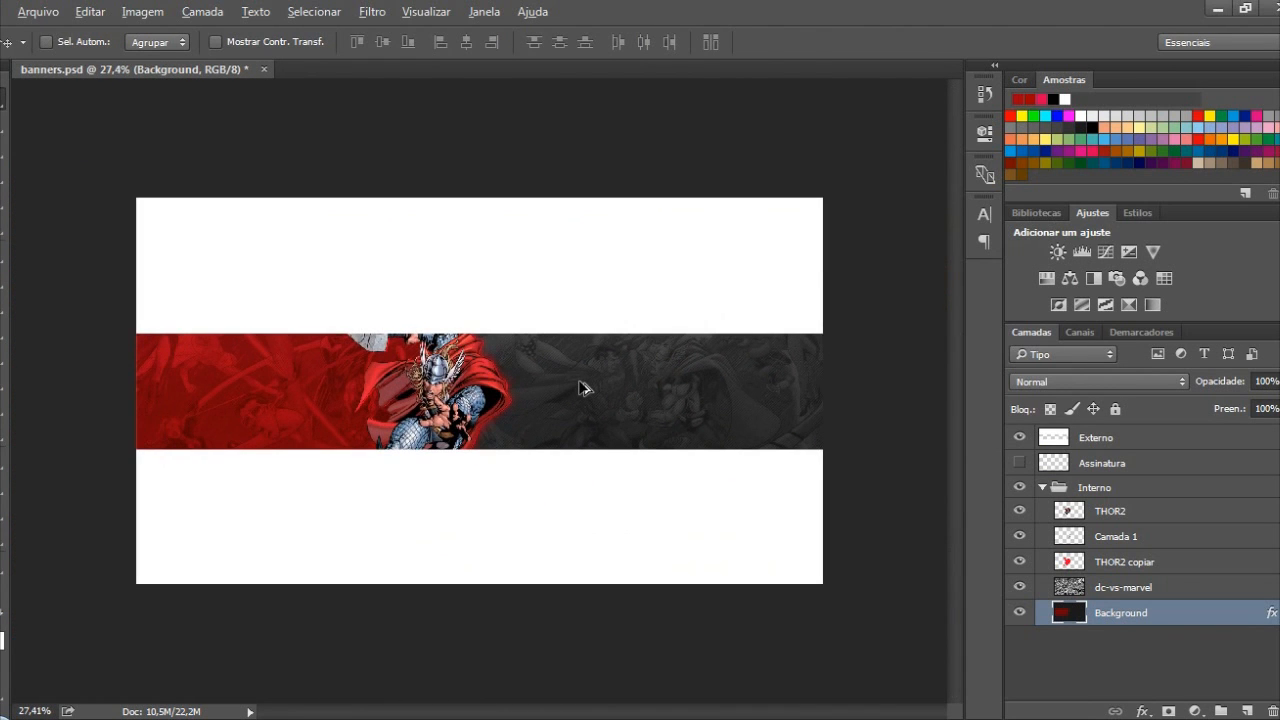
pyautogui.scroll(7, 666, 426)
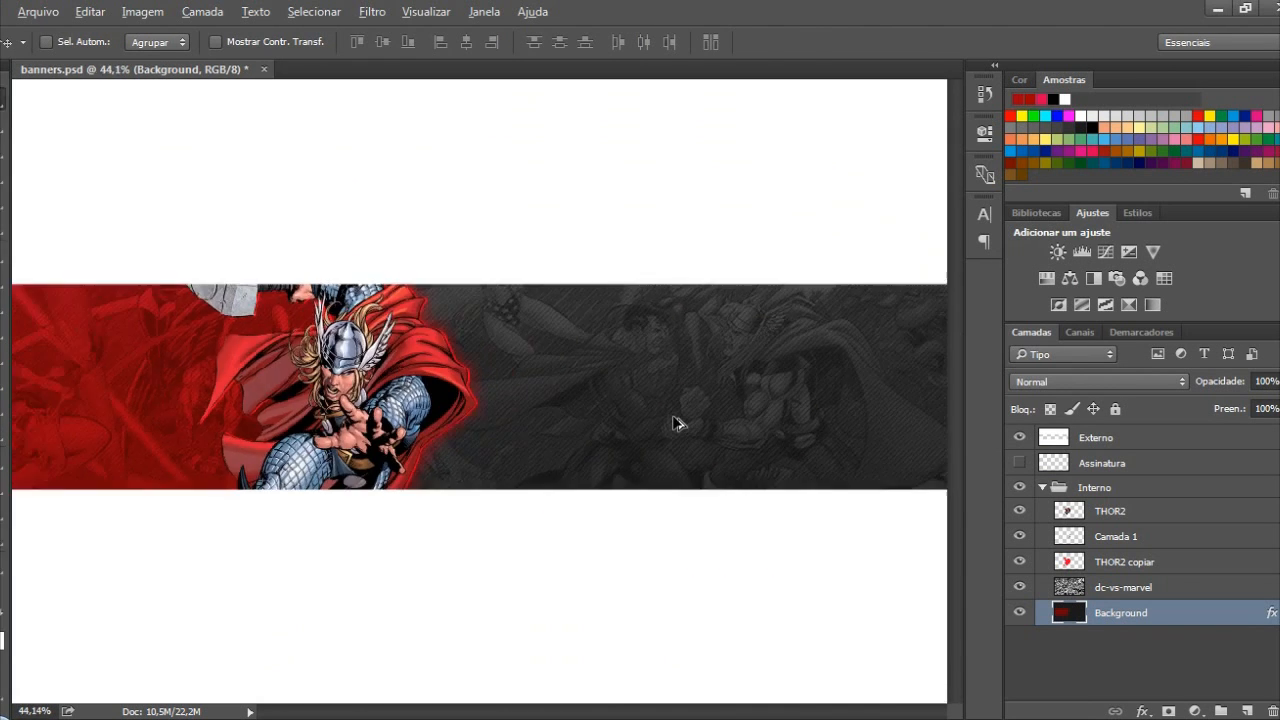
pyautogui.scroll(-5, 677, 423)
pyautogui.scroll(1, 733, 405)
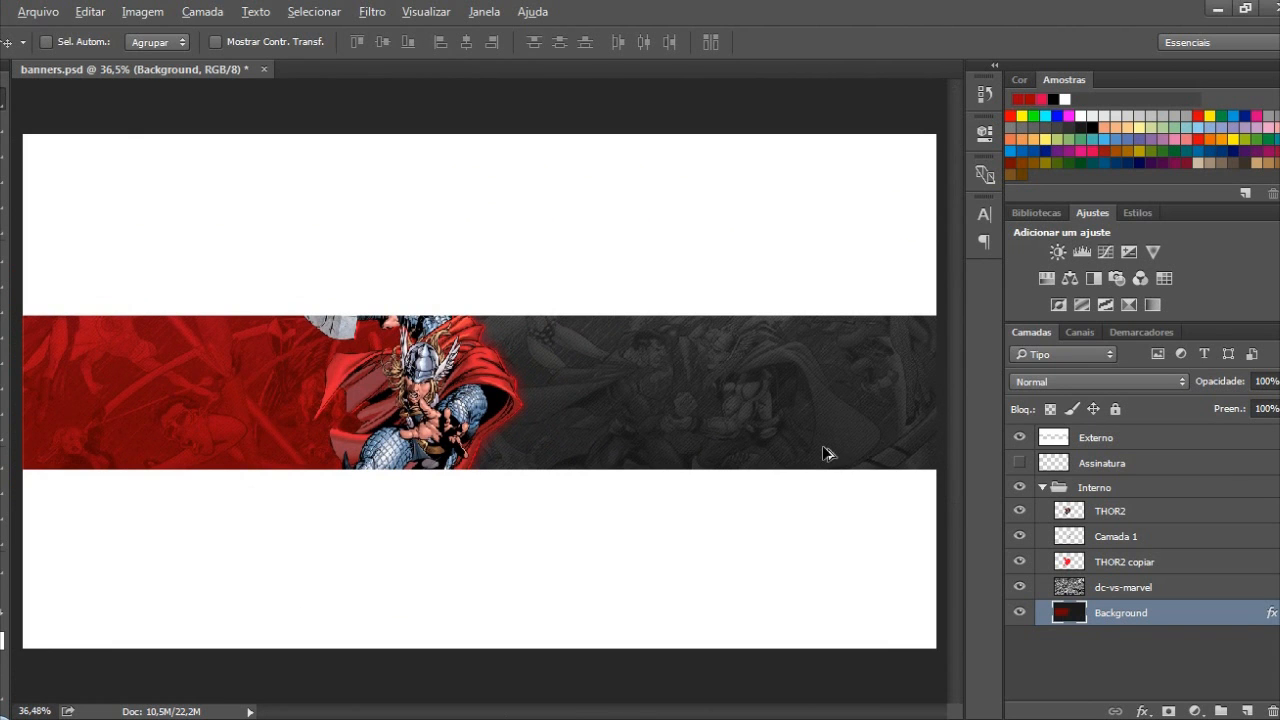
pyautogui.scroll(-2, 750, 422)
pyautogui.scroll(2, 790, 424)
pyautogui.scroll(6, 875, 395)
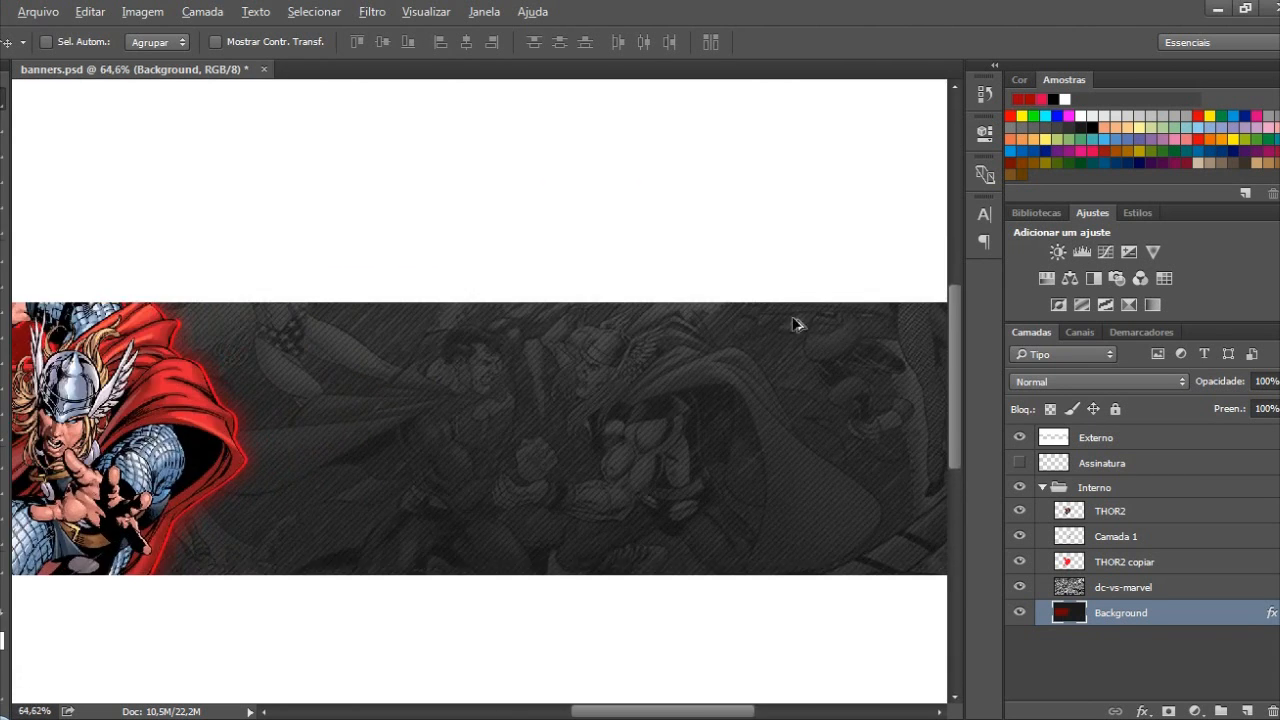
pyautogui.scroll(1, 368, 632)
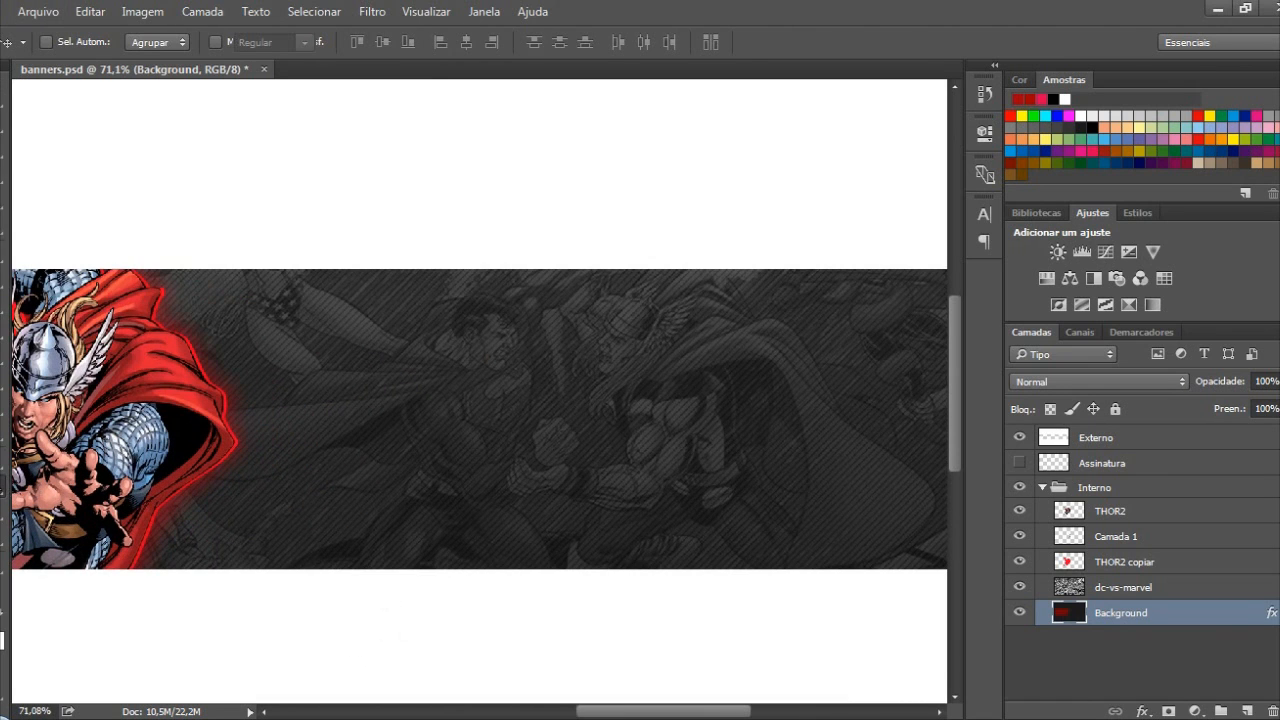
# Add the red, centred text "SEU CANAL" on two lines in 12 pt Blacklisted Regular over the dark area beside Thor
pyautogui.press('t')
pyautogui.click(415, 386)
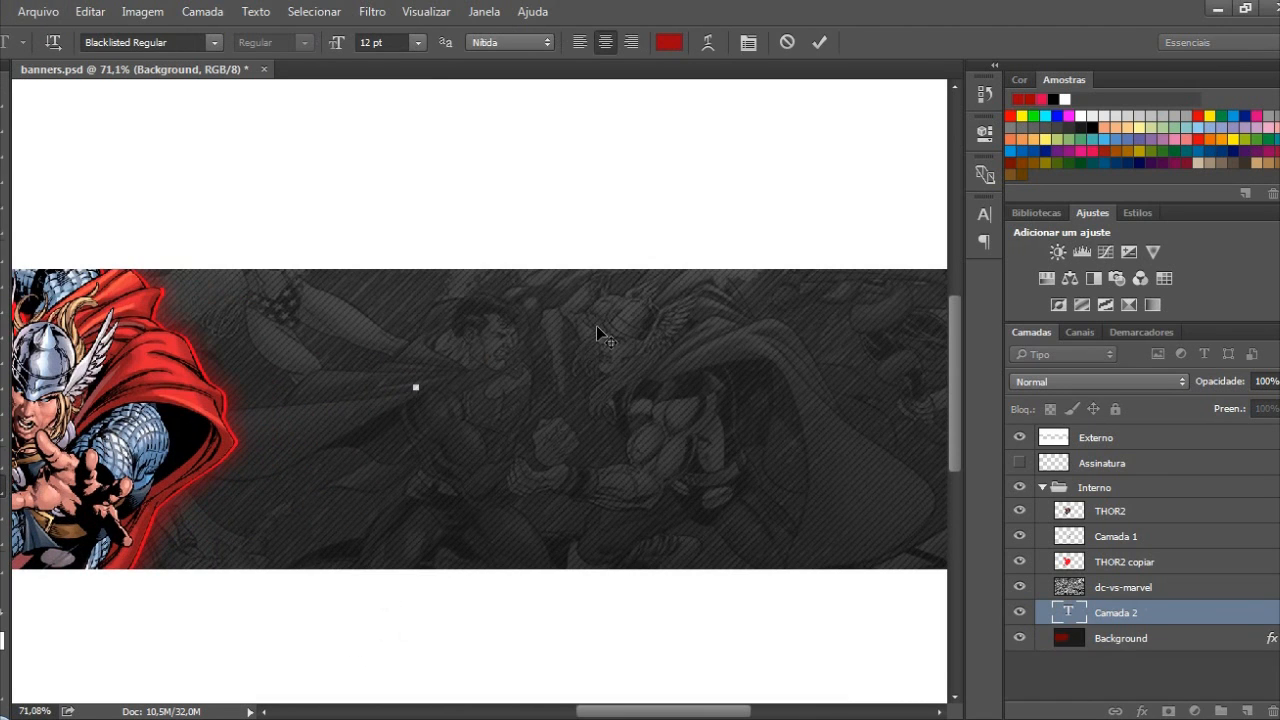
pyautogui.write('SEU')
pyautogui.press('Return')
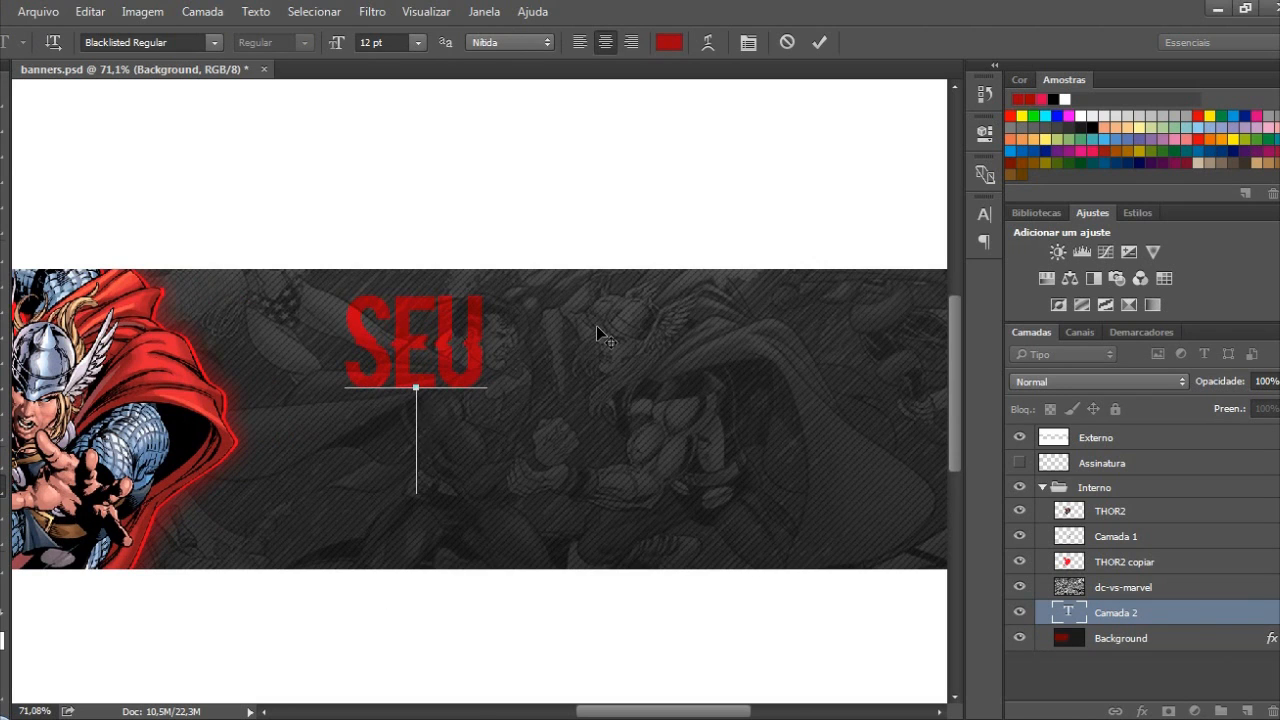
pyautogui.write('CANAL')
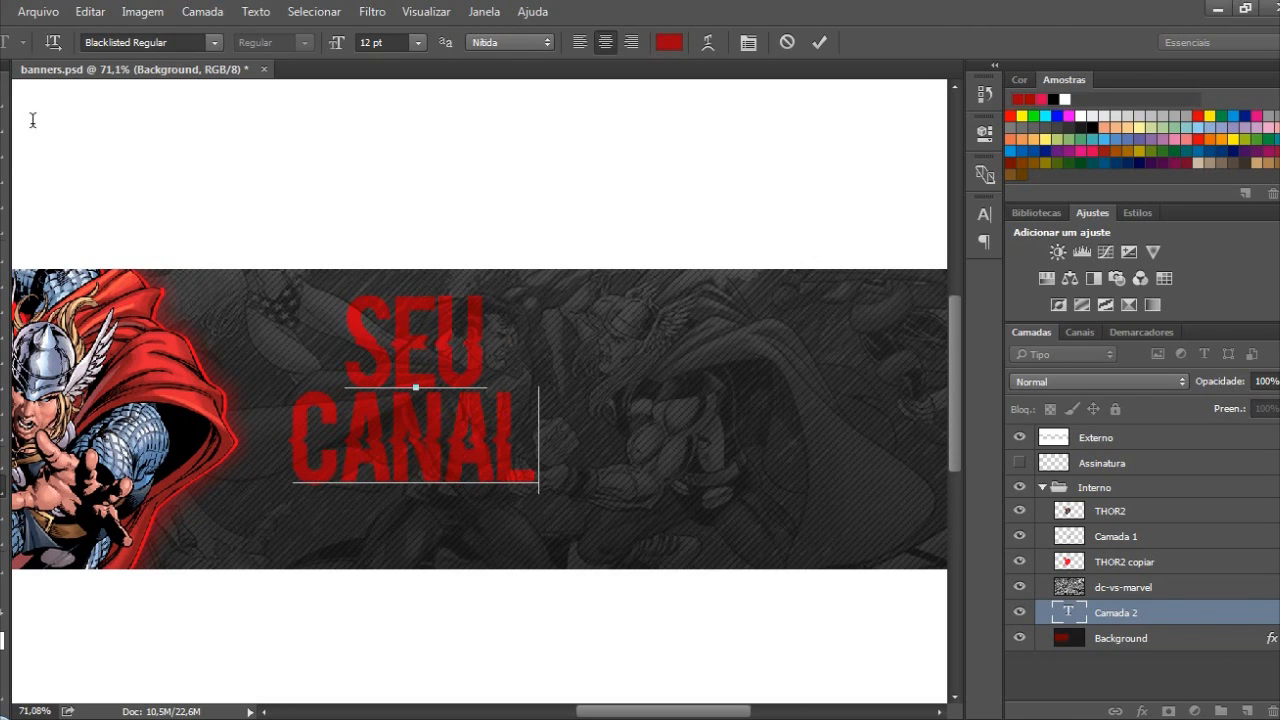
pyautogui.click(3, 98)
# Move the seu canal text layer above THOR2 and enlarge the text proportionally to about 13.62 pt, centring it vertically in the banner strip
pyautogui.moveTo(1118, 613); pyautogui.dragTo(1135, 503)
pyautogui.moveTo(490, 410); pyautogui.dragTo(540, 395)
pyautogui.hotkey('ctrl', 't')
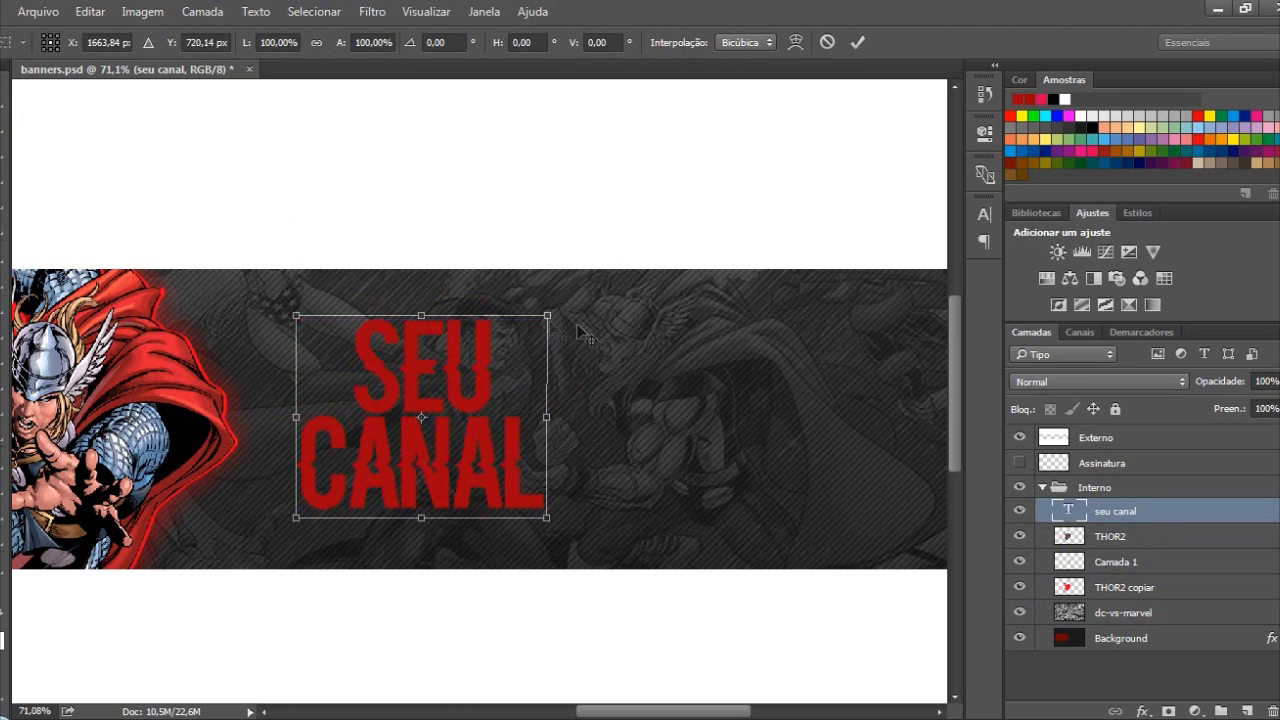
pyautogui.moveTo(547, 320); pyautogui.dragTo(584, 308)
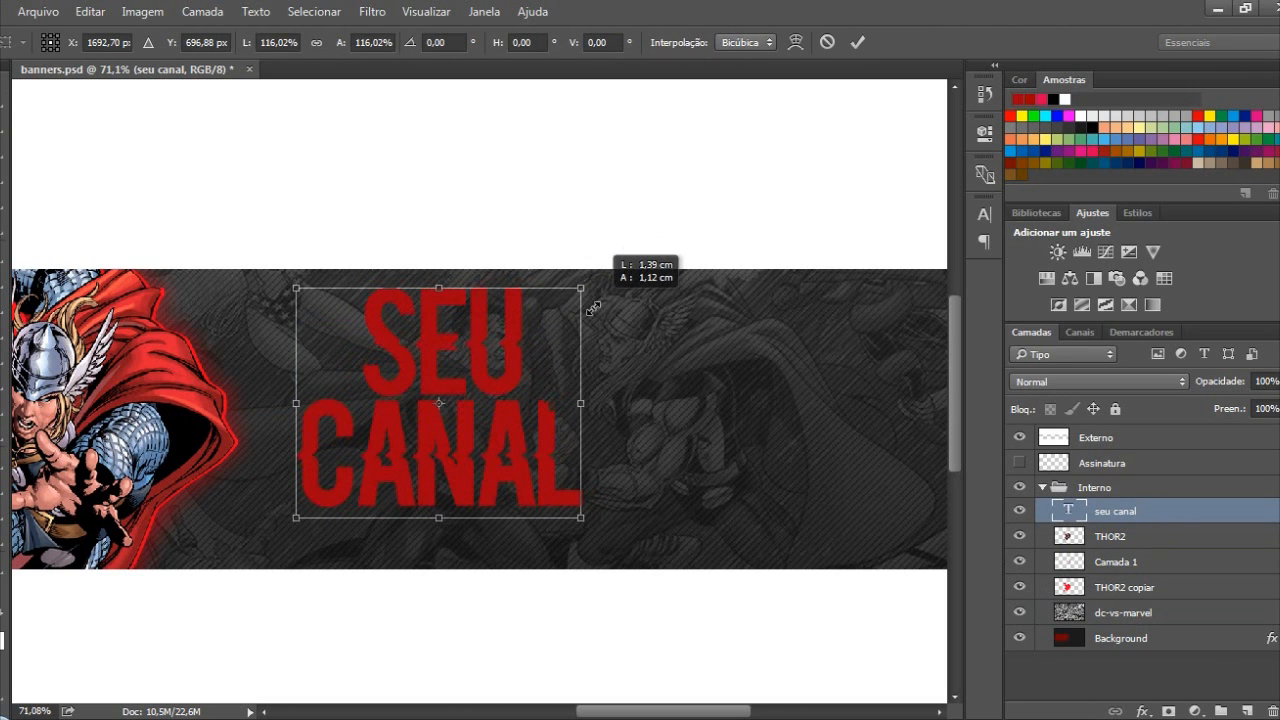
pyautogui.press('Return')
pyautogui.moveTo(491, 351)
pyautogui.mouseDown()
pyautogui.moveTo(495, 370)
pyautogui.moveTo(488, 362)
pyautogui.mouseUp()
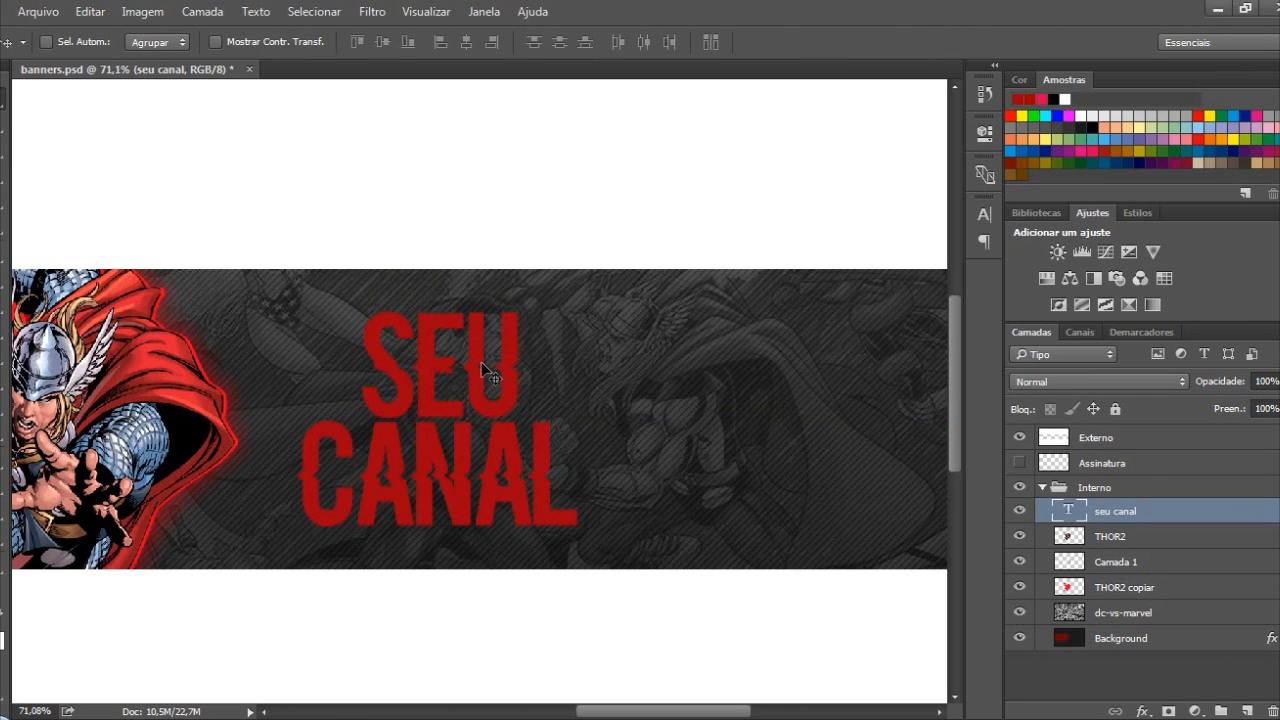
# Recolour the word "SEU" white and shift the text block slightly farther from Thor
pyautogui.press('t')
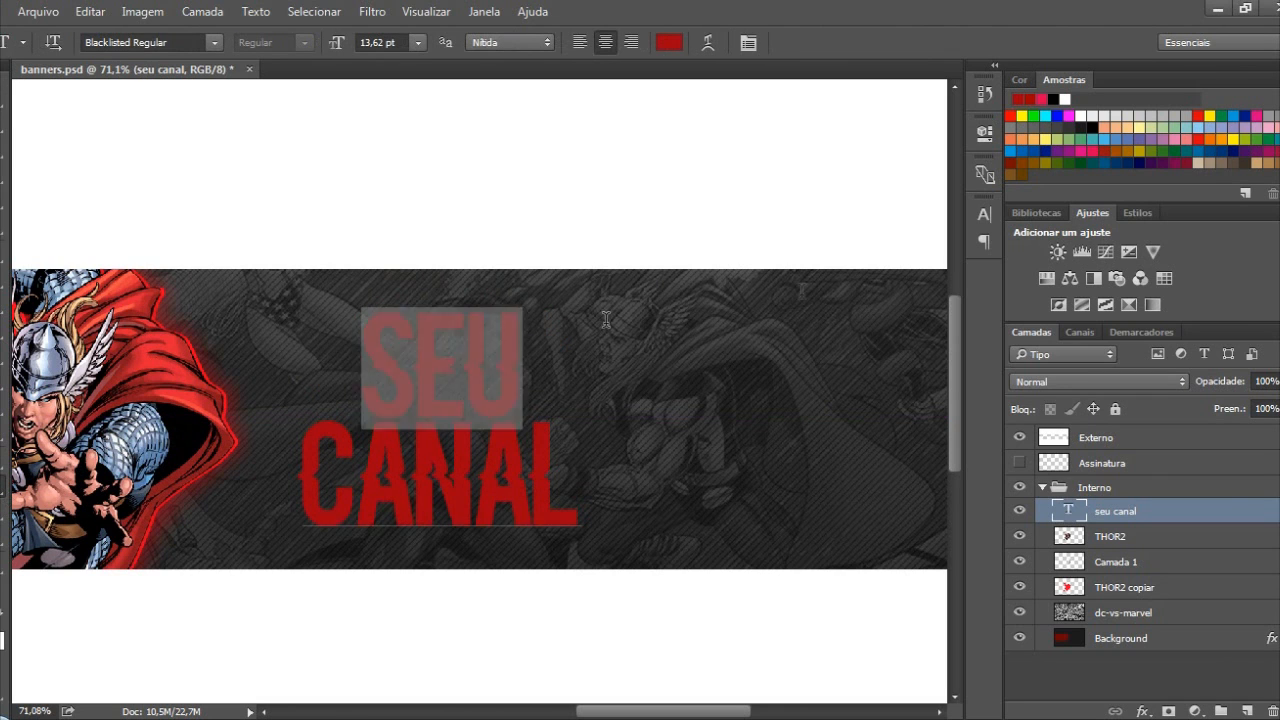
pyautogui.doubleClick(605, 319)
pyautogui.click(669, 42)
pyautogui.click(614, 109)
pyautogui.click(647, 159)
pyautogui.moveTo(744, 175); pyautogui.dragTo(613, 168)
pyautogui.click(1085, 157)
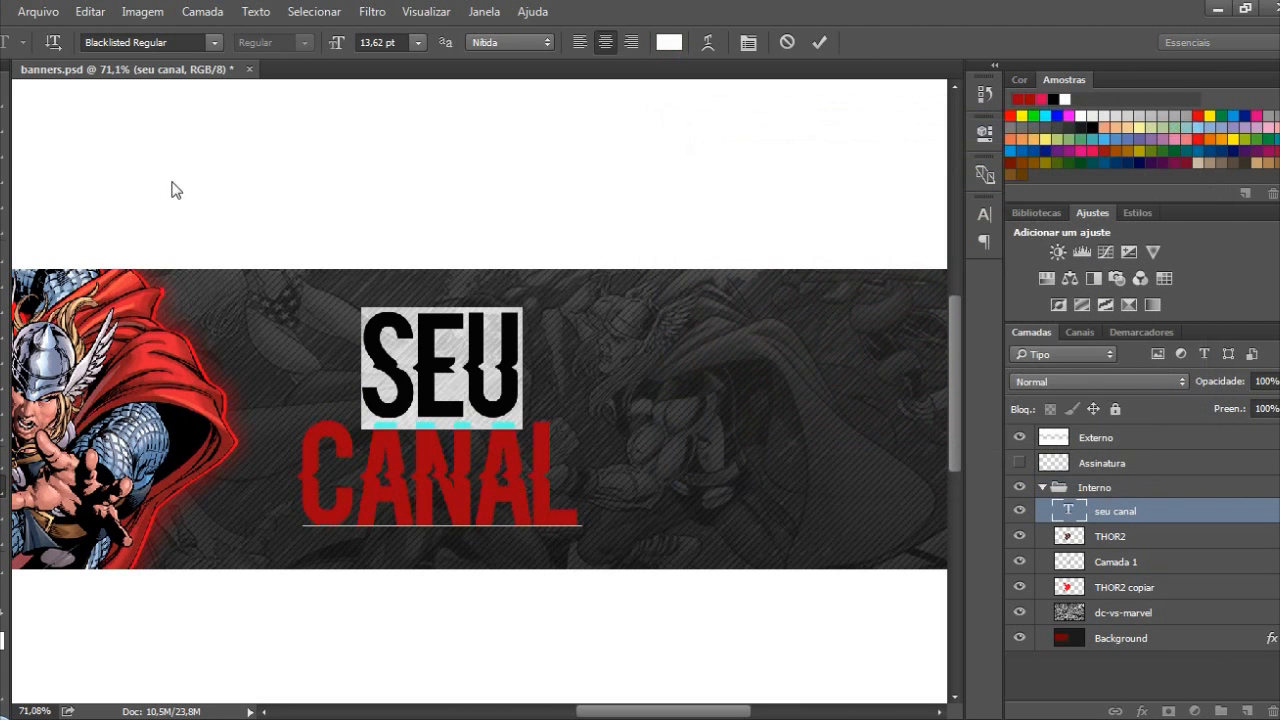
pyautogui.click(4, 98)
pyautogui.moveTo(449, 333); pyautogui.dragTo(492, 338)
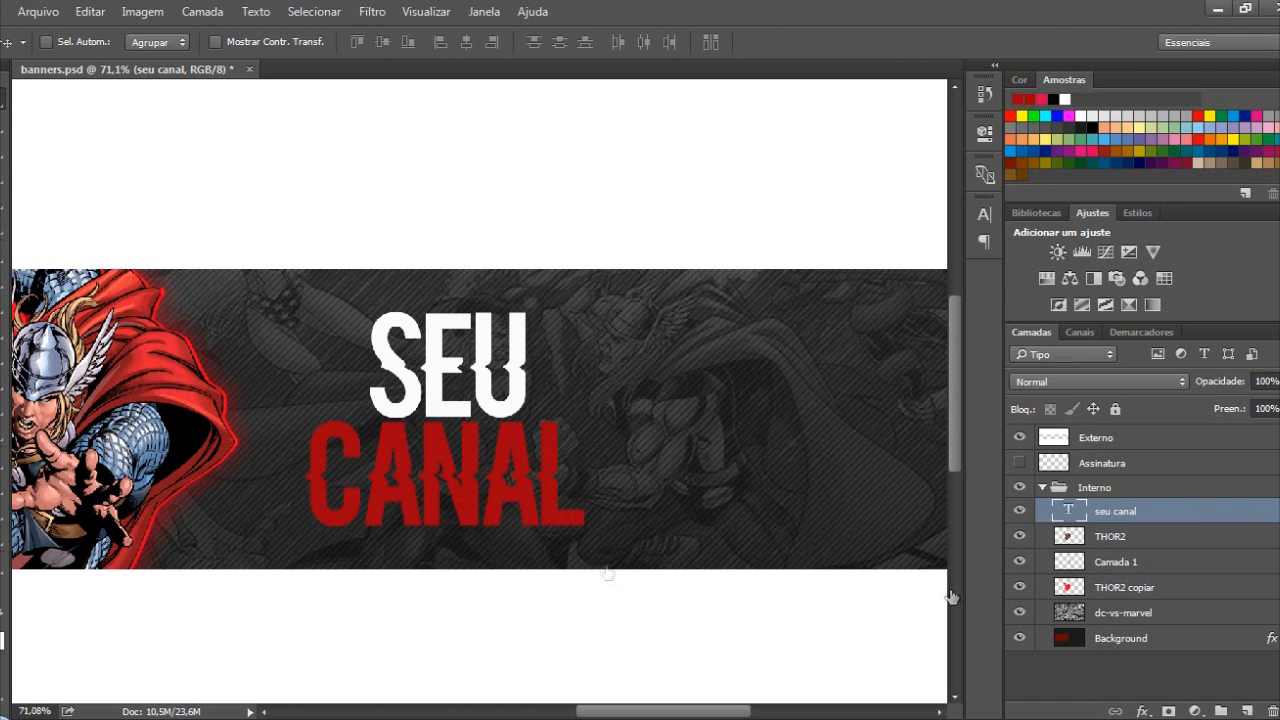
# Open the layer style of the seu canal text layer and keep the text visible beside the dialog
pyautogui.doubleClick(1147, 504)
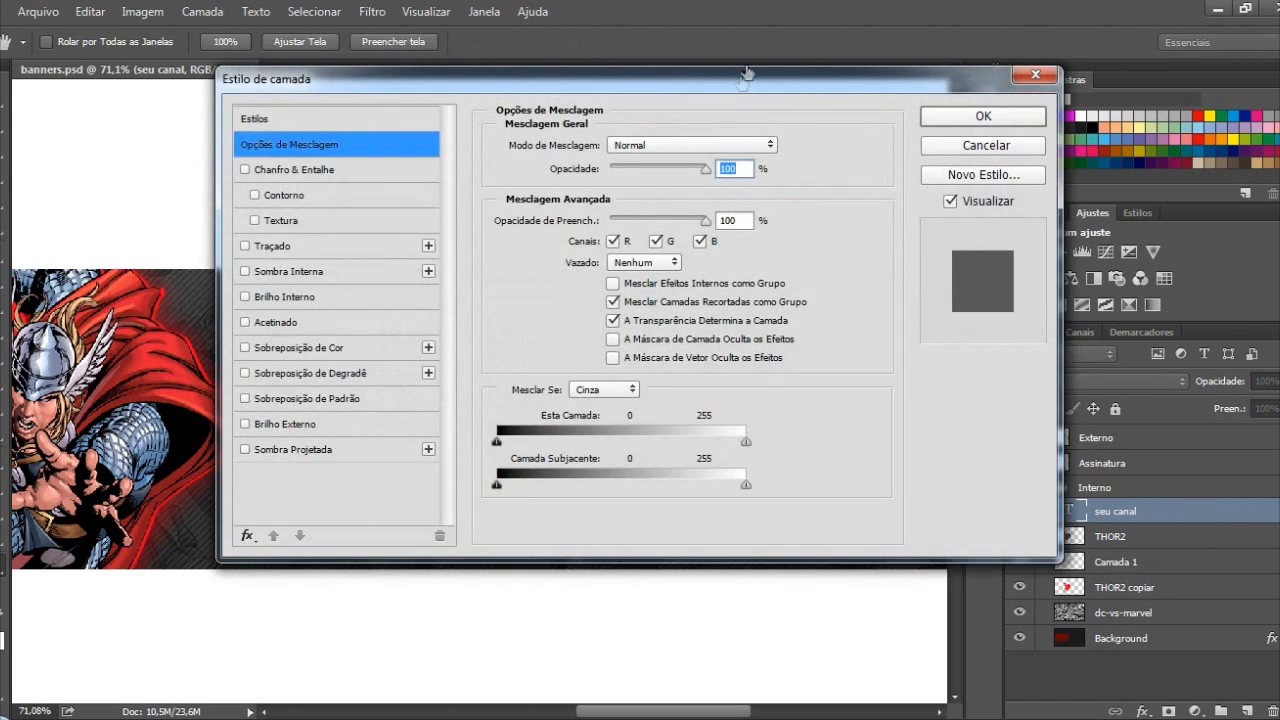
pyautogui.moveTo(735, 82); pyautogui.dragTo(1059, 97)
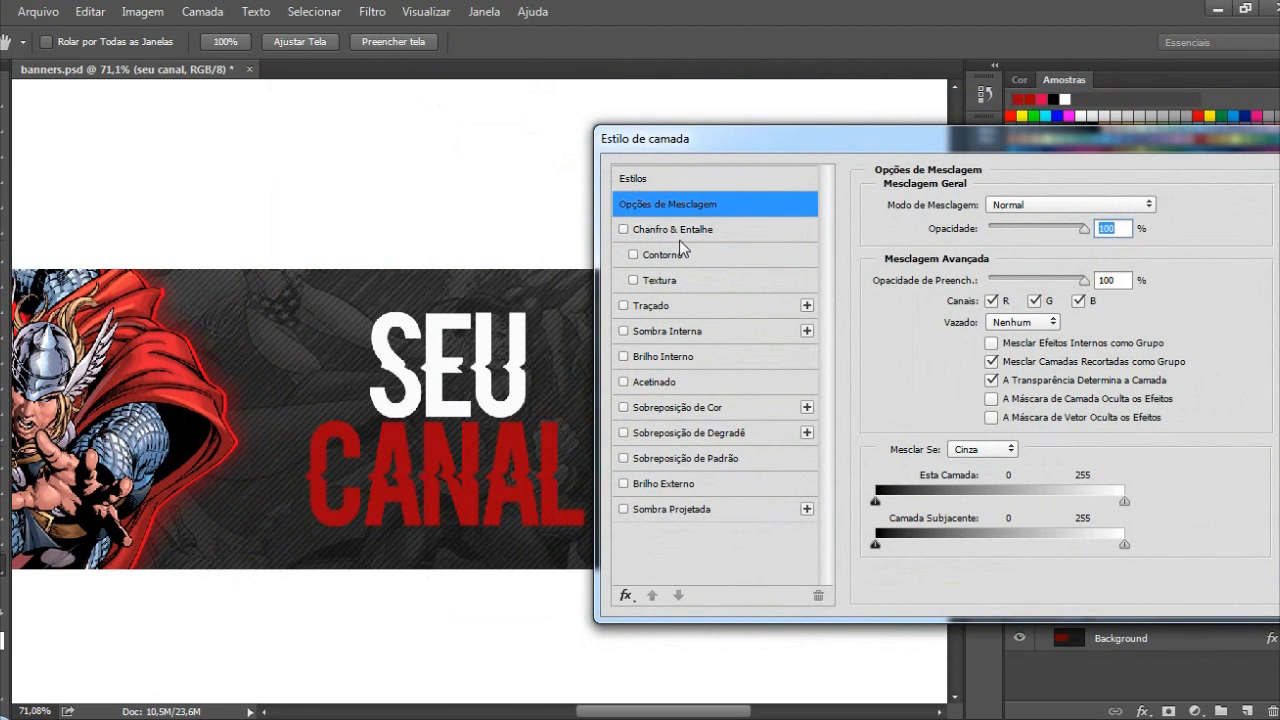
# Try a Bevel & Emboss effect with 1% depth on the text
pyautogui.click(624, 229)
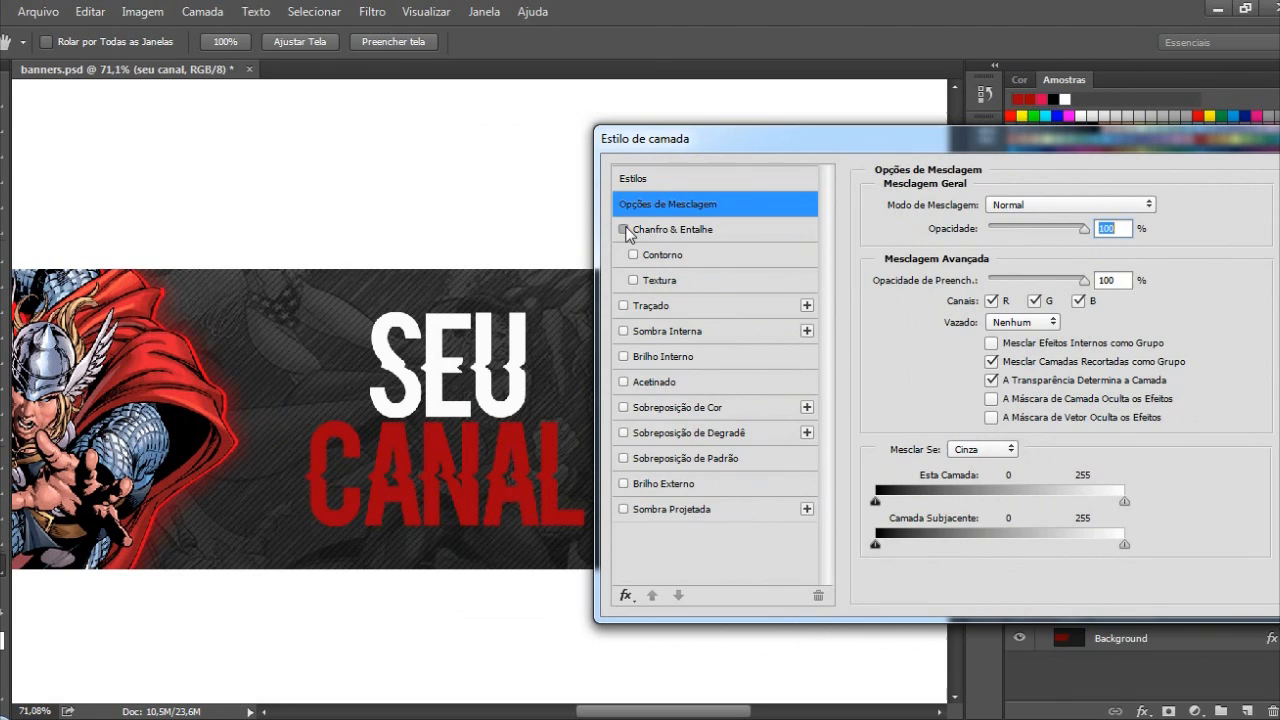
pyautogui.click(682, 230)
pyautogui.moveTo(998, 252); pyautogui.dragTo(965, 247)
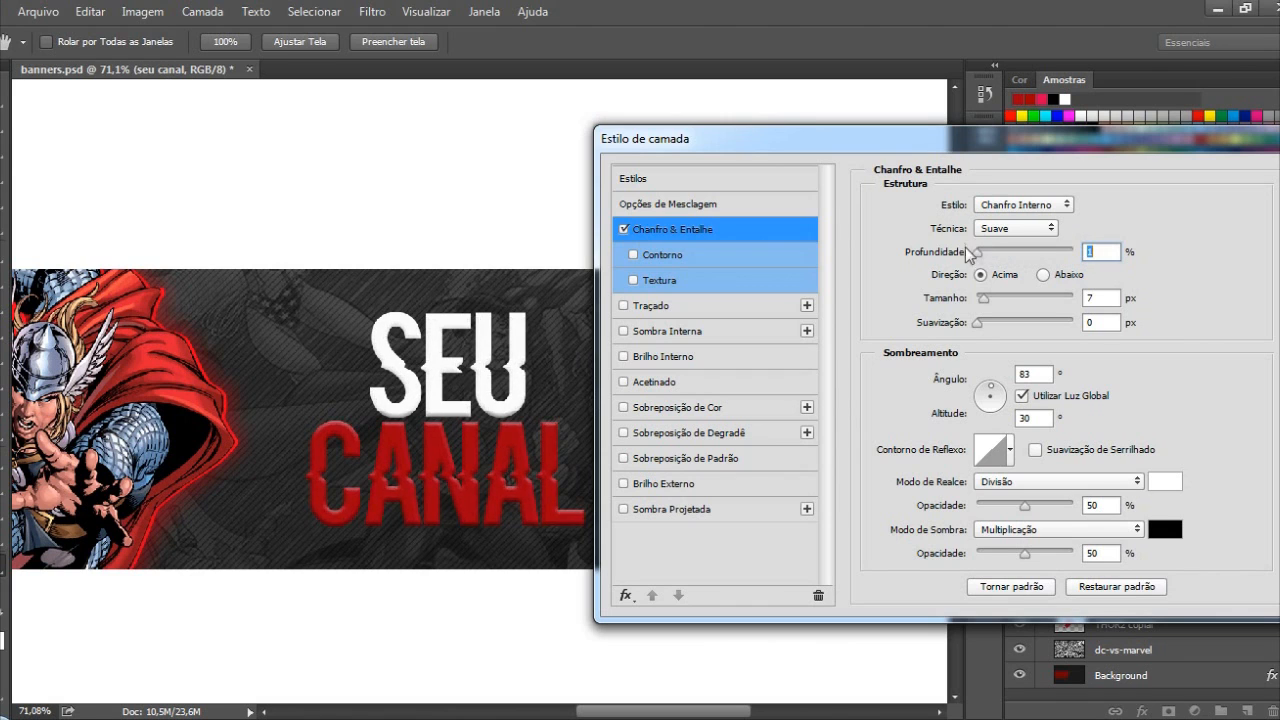
pyautogui.click(624, 229)
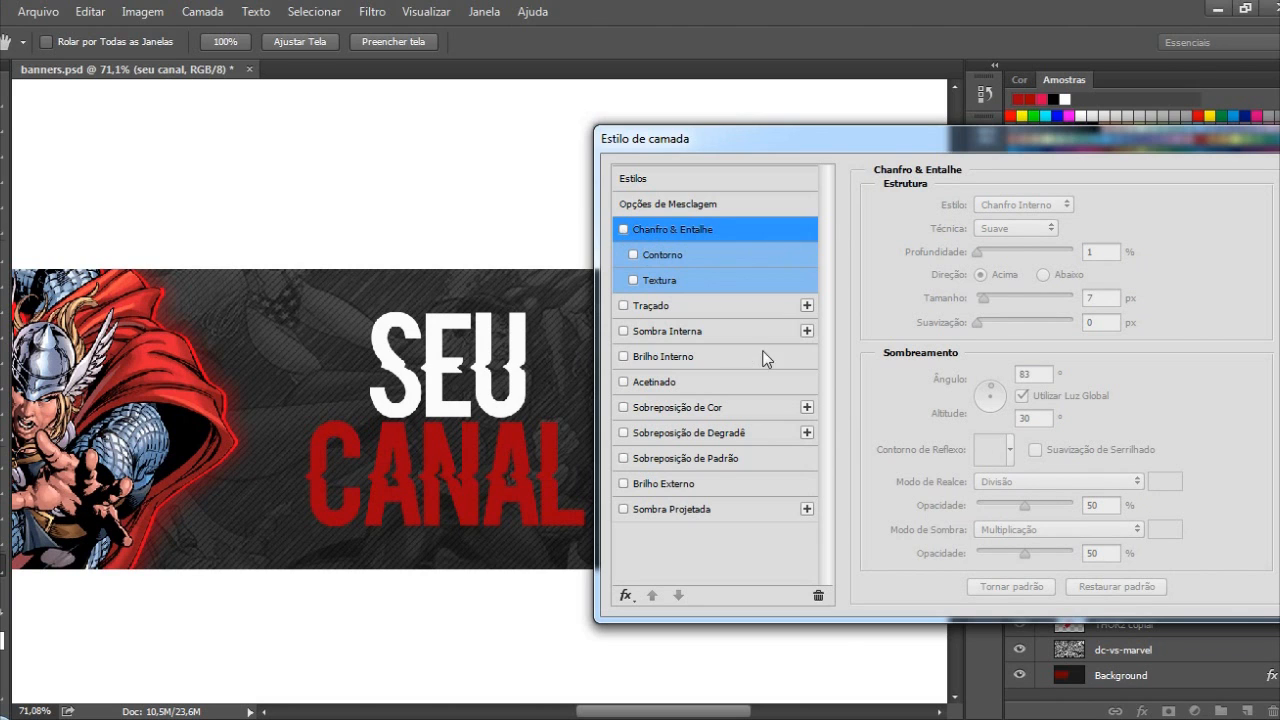
# Enable a drop shadow on the text in Multiply mode with 66% opacity
pyautogui.click(625, 510)
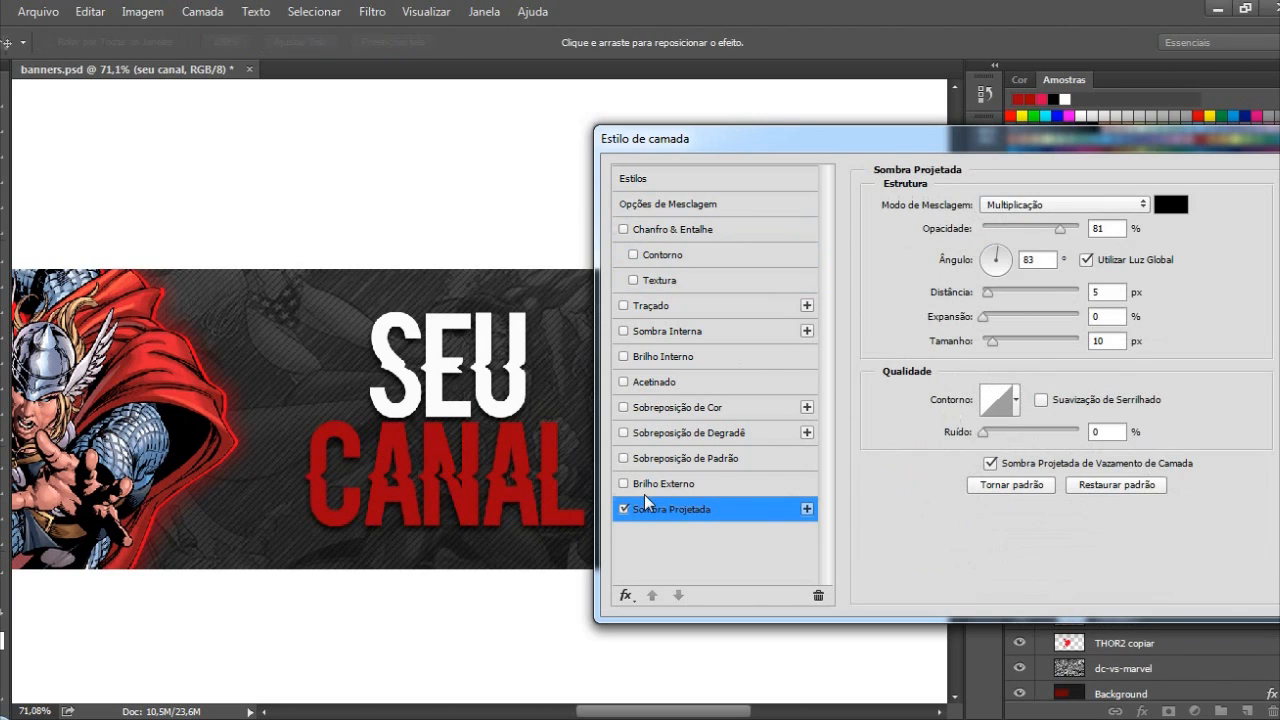
pyautogui.click(1028, 206)
pyautogui.click(1034, 206)
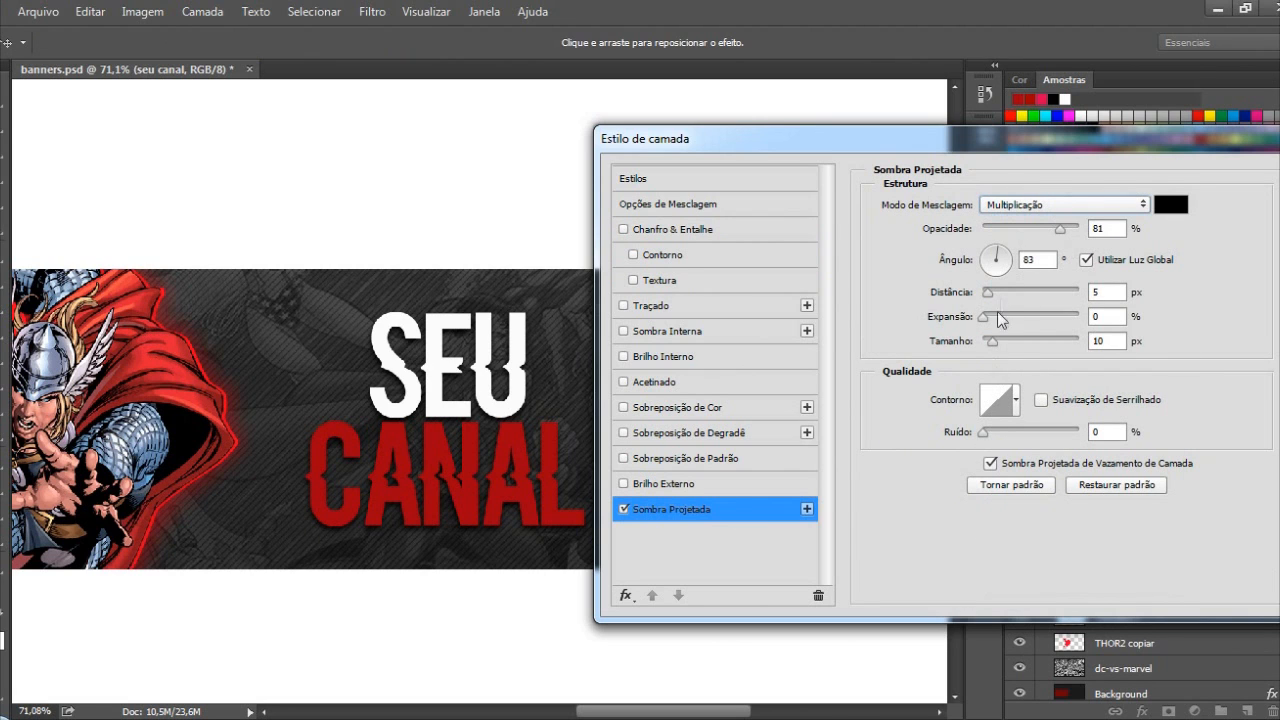
pyautogui.moveTo(1060, 228); pyautogui.dragTo(1046, 229)
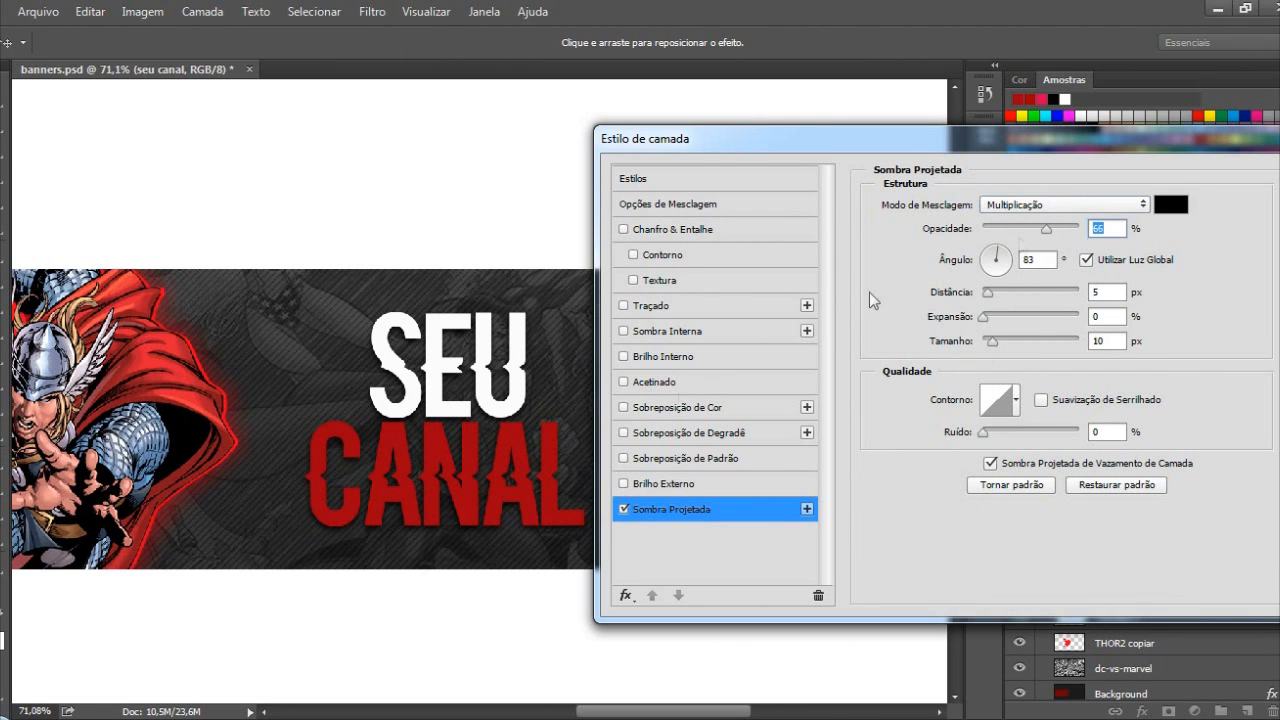
# Enable a black-to-white Gradient Overlay on the text at 88% opacity and apply the layer style
pyautogui.click(624, 433)
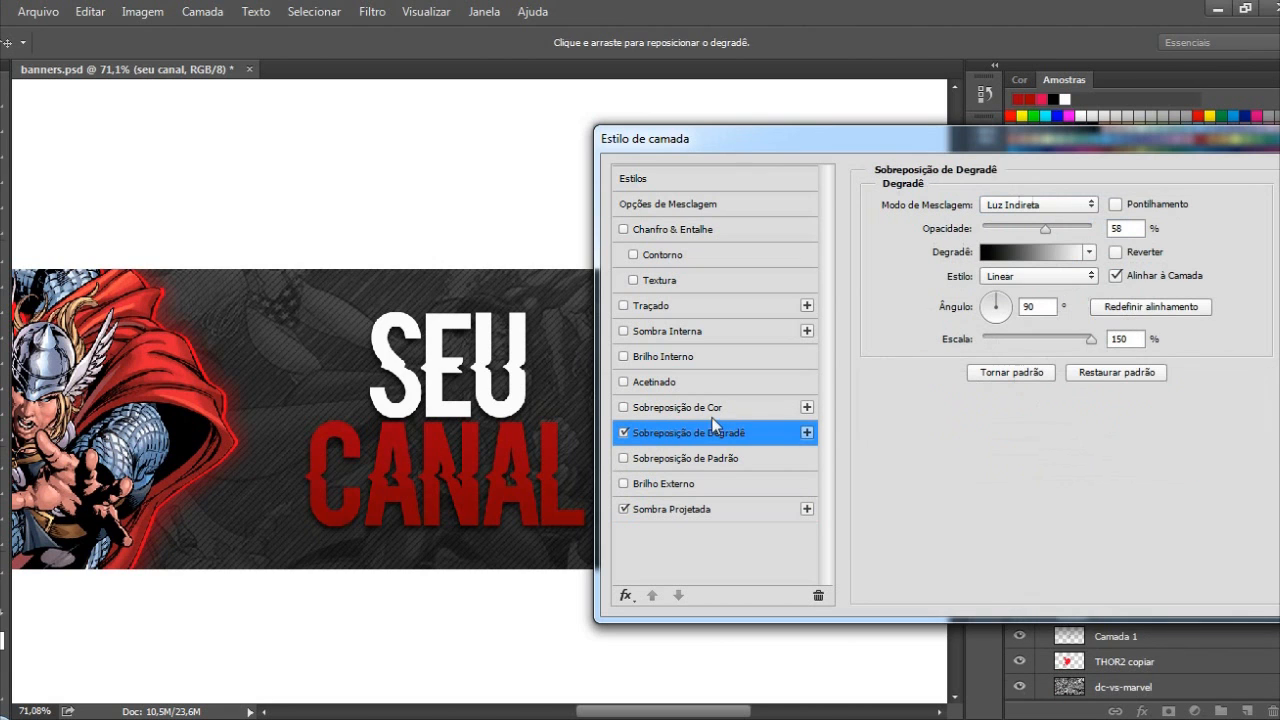
pyautogui.moveTo(1050, 231); pyautogui.dragTo(1079, 232)
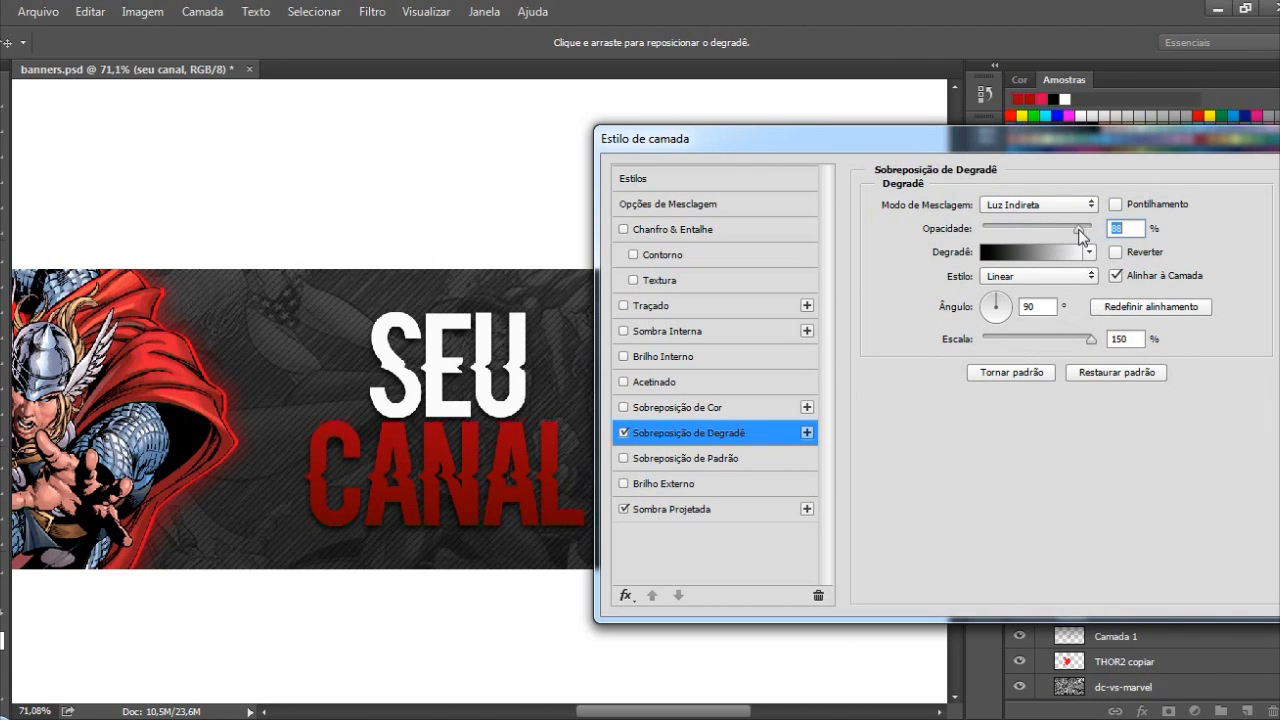
pyautogui.moveTo(1030, 147); pyautogui.dragTo(872, 134)
pyautogui.click(1230, 174)
# Recolour the word "CANAL" to the bright red #ff1722
pyautogui.click(5, 486)
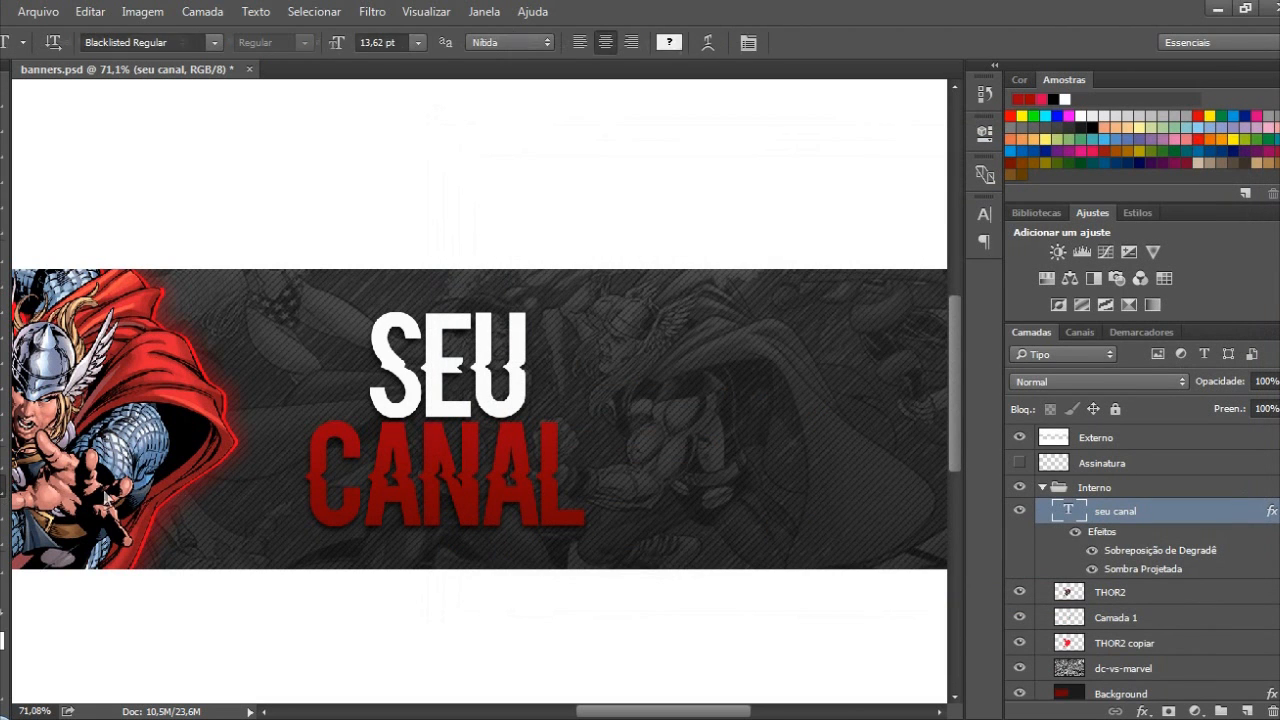
pyautogui.moveTo(307, 476); pyautogui.dragTo(493, 366)
pyautogui.click(534, 472)
pyautogui.moveTo(309, 466); pyautogui.dragTo(641, 458)
pyautogui.click(669, 45)
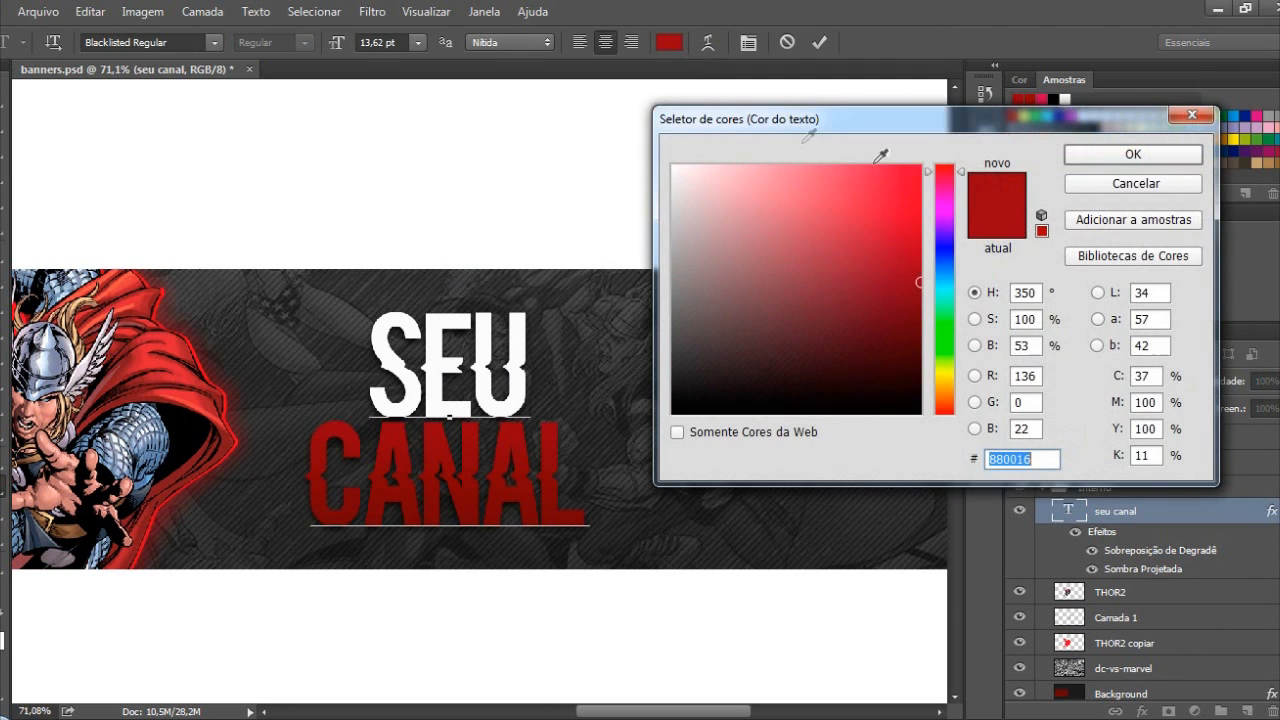
pyautogui.click(900, 167)
pyautogui.moveTo(934, 188); pyautogui.dragTo(947, 174)
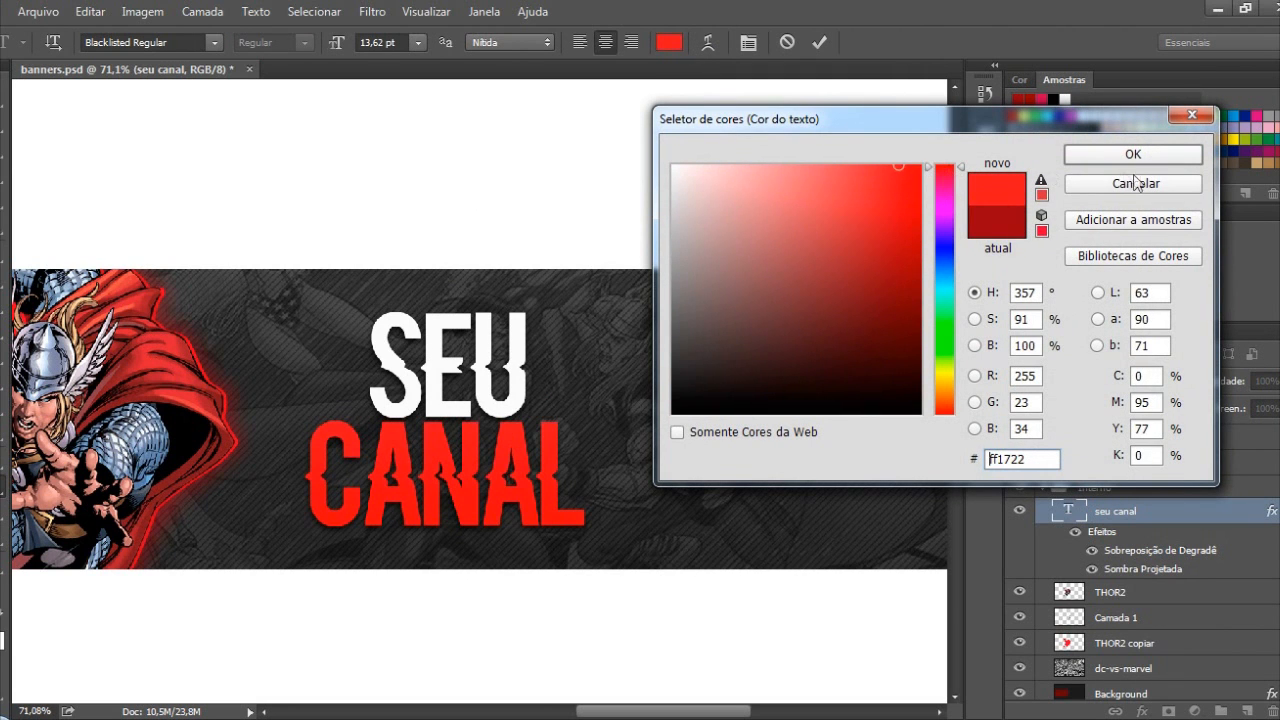
pyautogui.click(1124, 160)
pyautogui.click(5, 97)
pyautogui.scroll(-2, 693, 312)
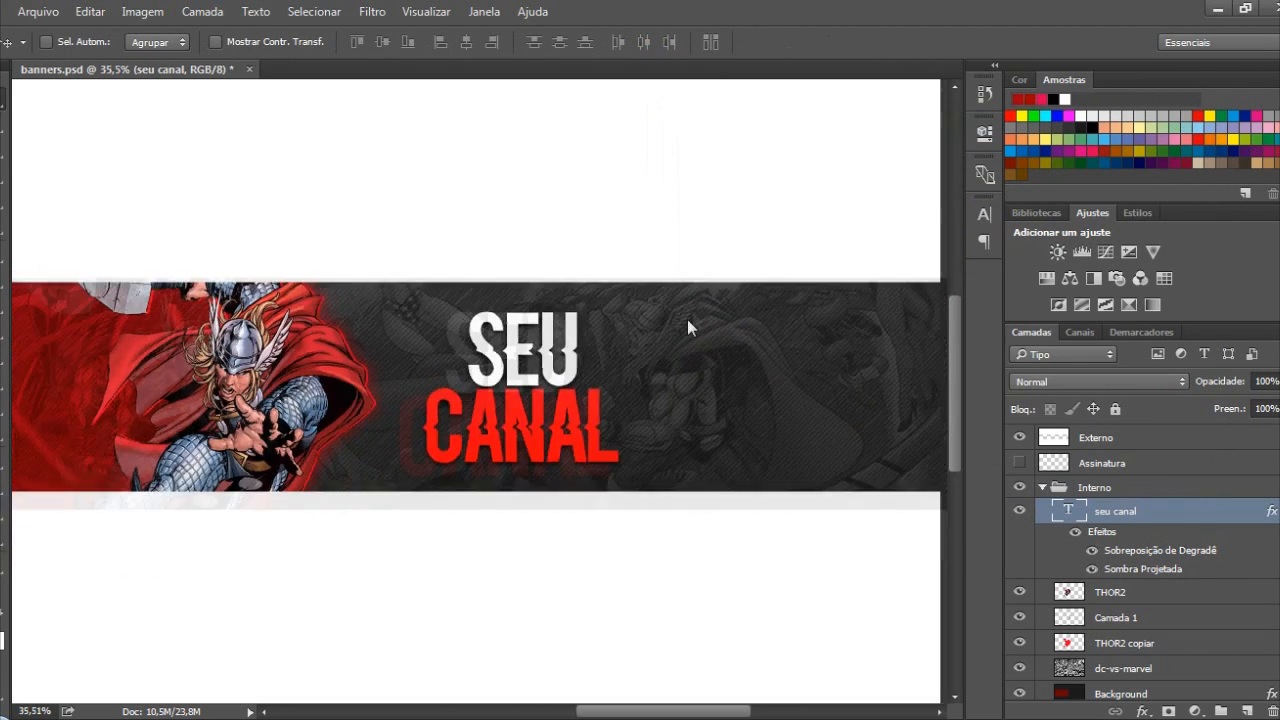
pyautogui.scroll(-5, 693, 312)
pyautogui.scroll(4, 520, 434)
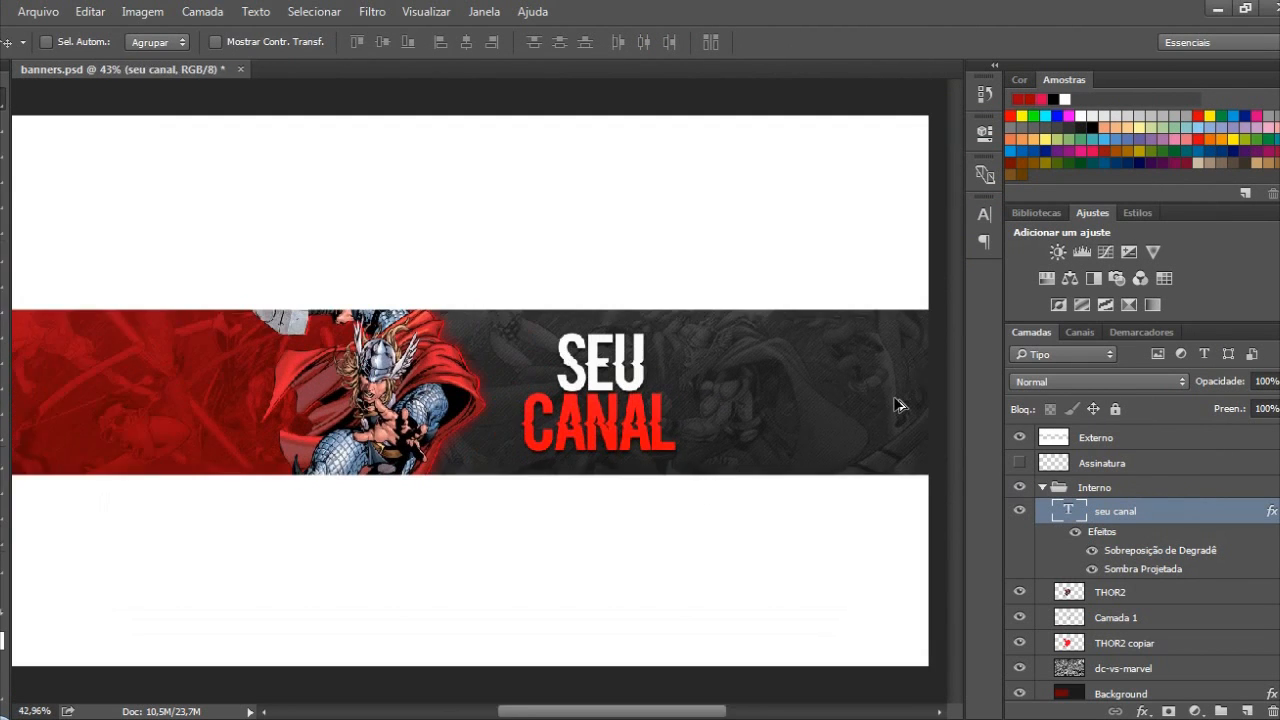
# Add a diagonal-line Pattern Overlay in Soft Light mode at 128% scale to the title text, increase its opacity and apply the style
pyautogui.scroll(3, 897, 405)
pyautogui.doubleClick(1200, 518)
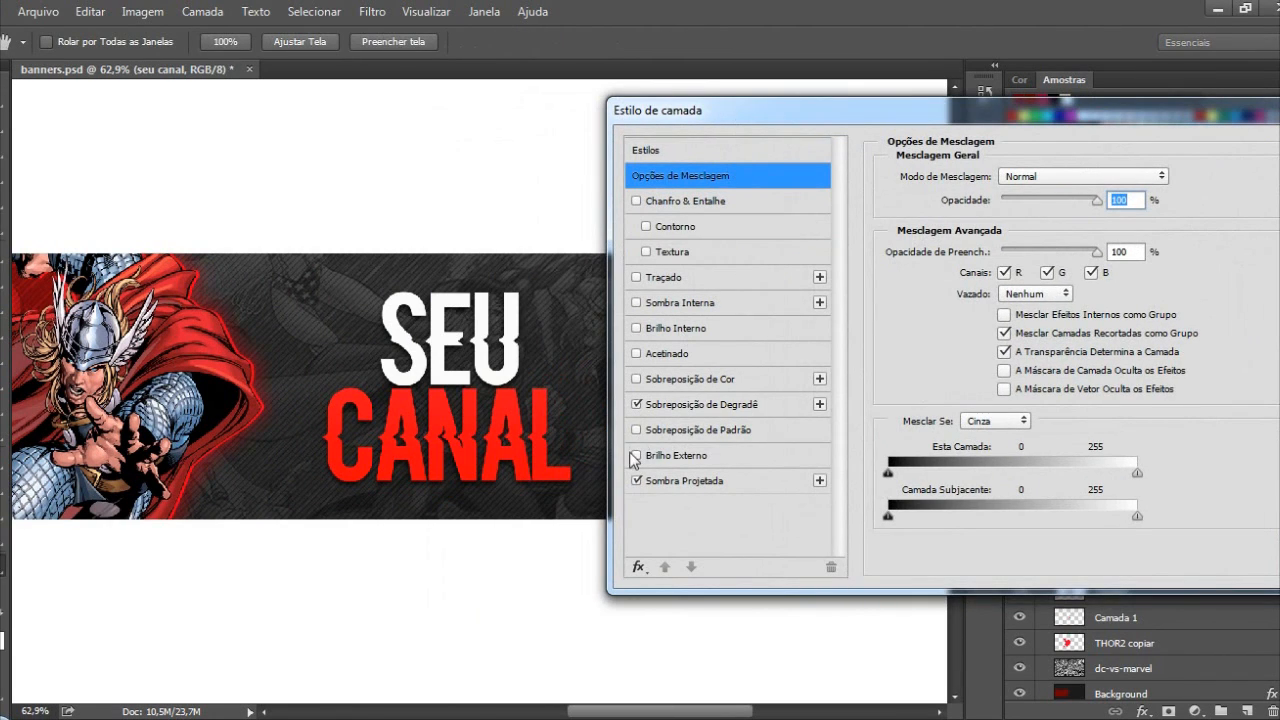
pyautogui.click(637, 431)
pyautogui.click(680, 437)
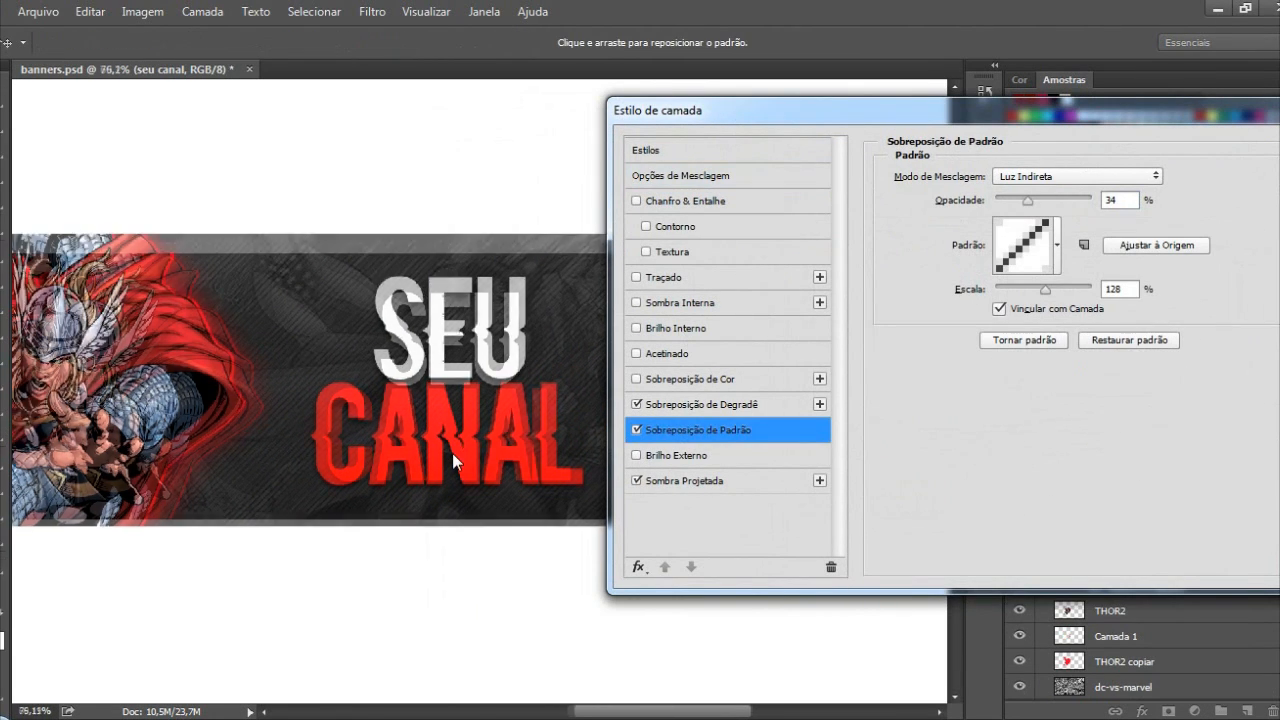
pyautogui.scroll(4, 452, 453)
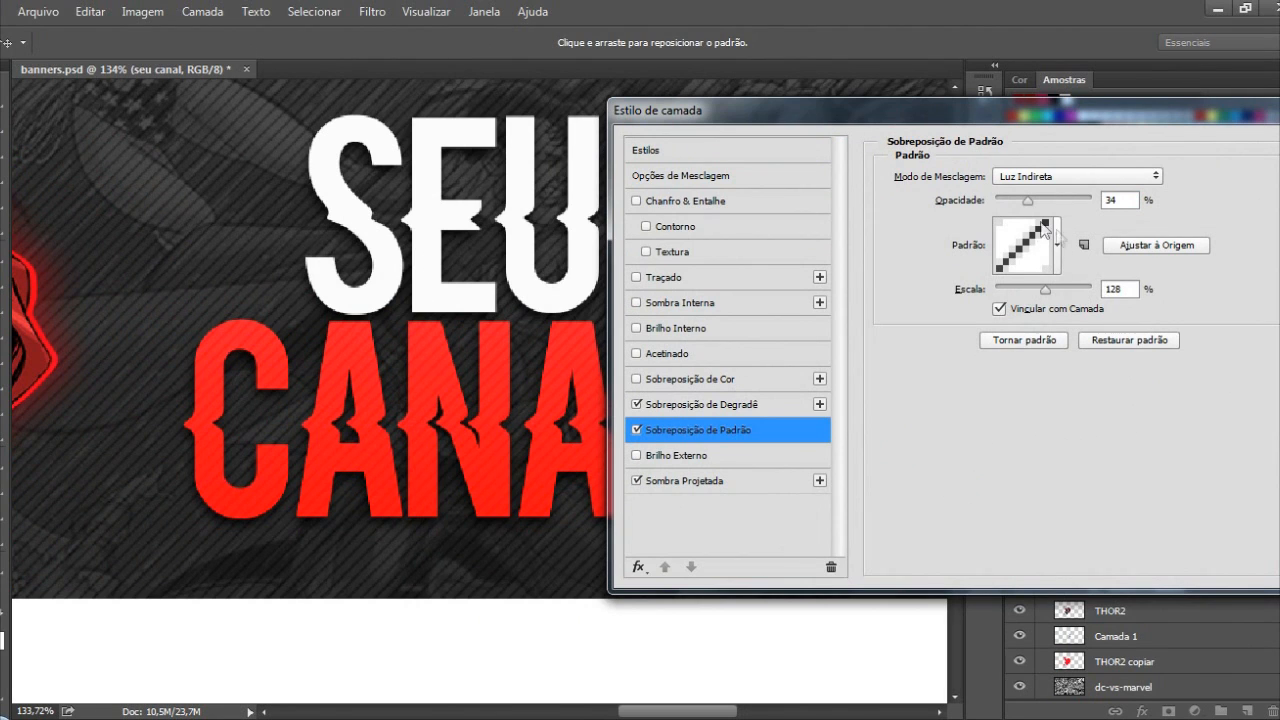
pyautogui.moveTo(1027, 200); pyautogui.dragTo(1035, 205)
pyautogui.scroll(7, 366, 470)
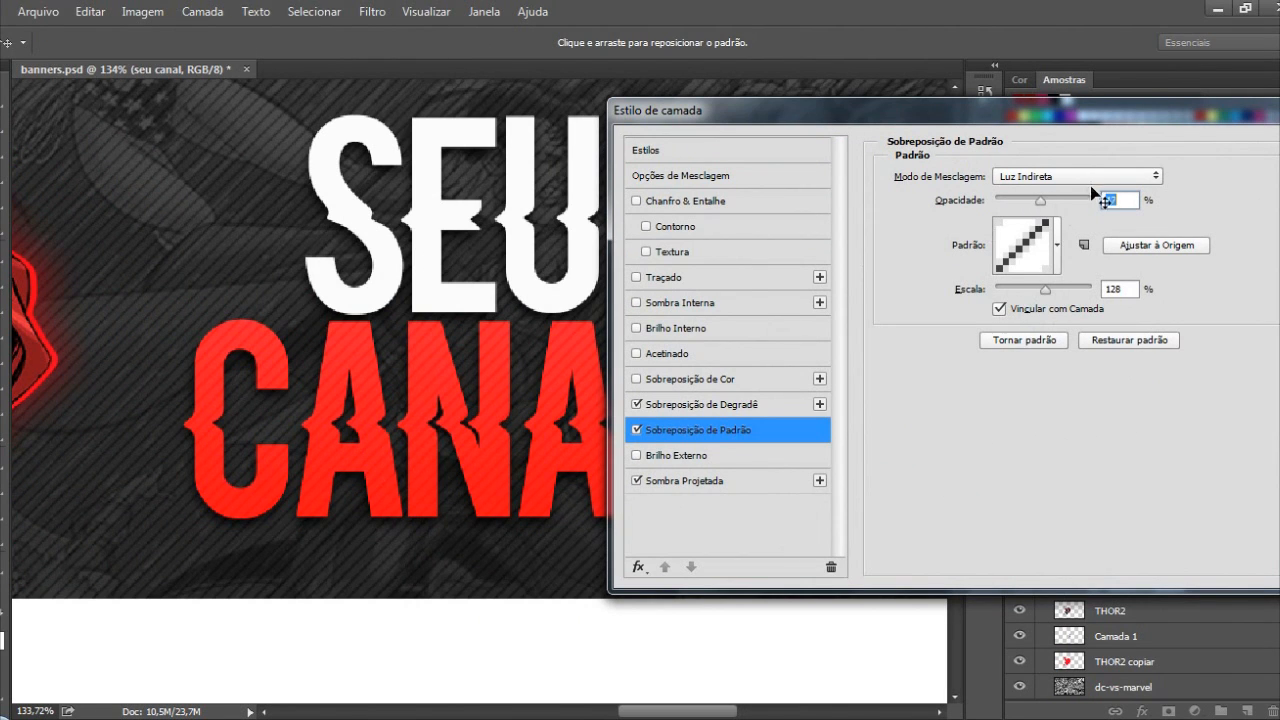
pyautogui.moveTo(1096, 122); pyautogui.dragTo(854, 160)
pyautogui.click(1171, 183)
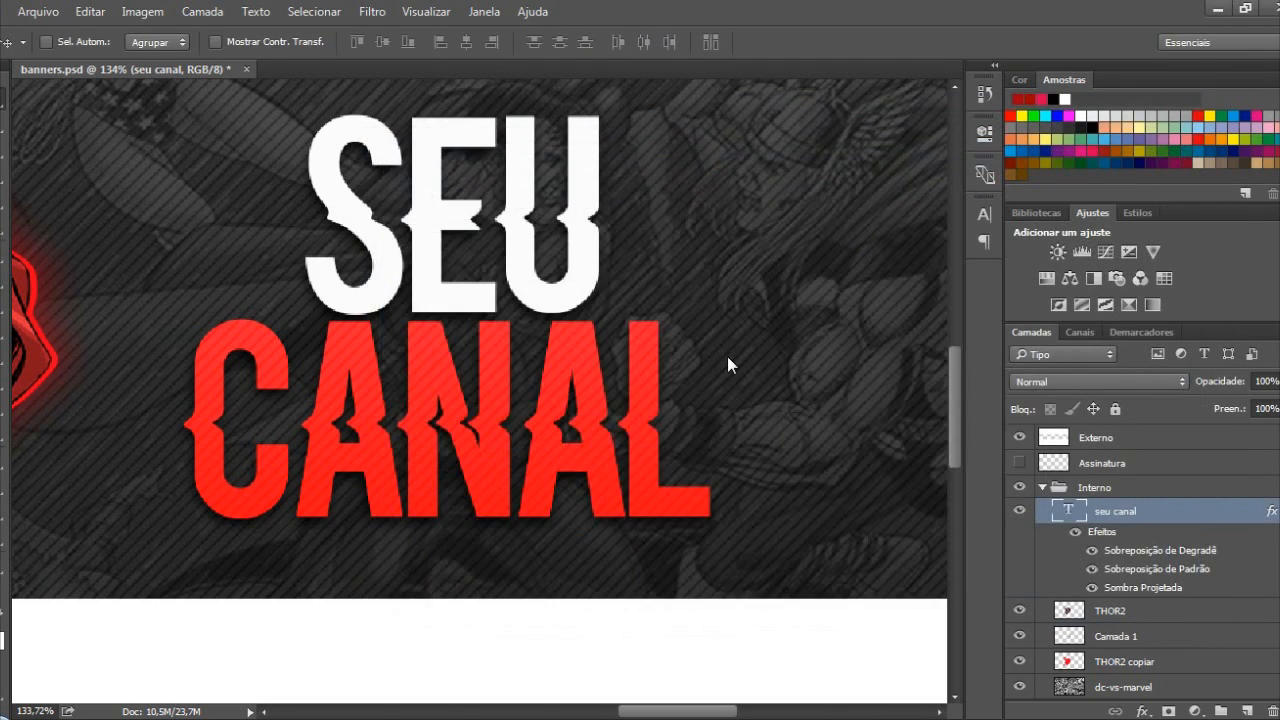
# Rasterize the "seu canal" text layer and shift the title slightly away from Thor
pyautogui.scroll(-3, 727, 356)
pyautogui.scroll(-5, 729, 362)
pyautogui.scroll(1, 440, 509)
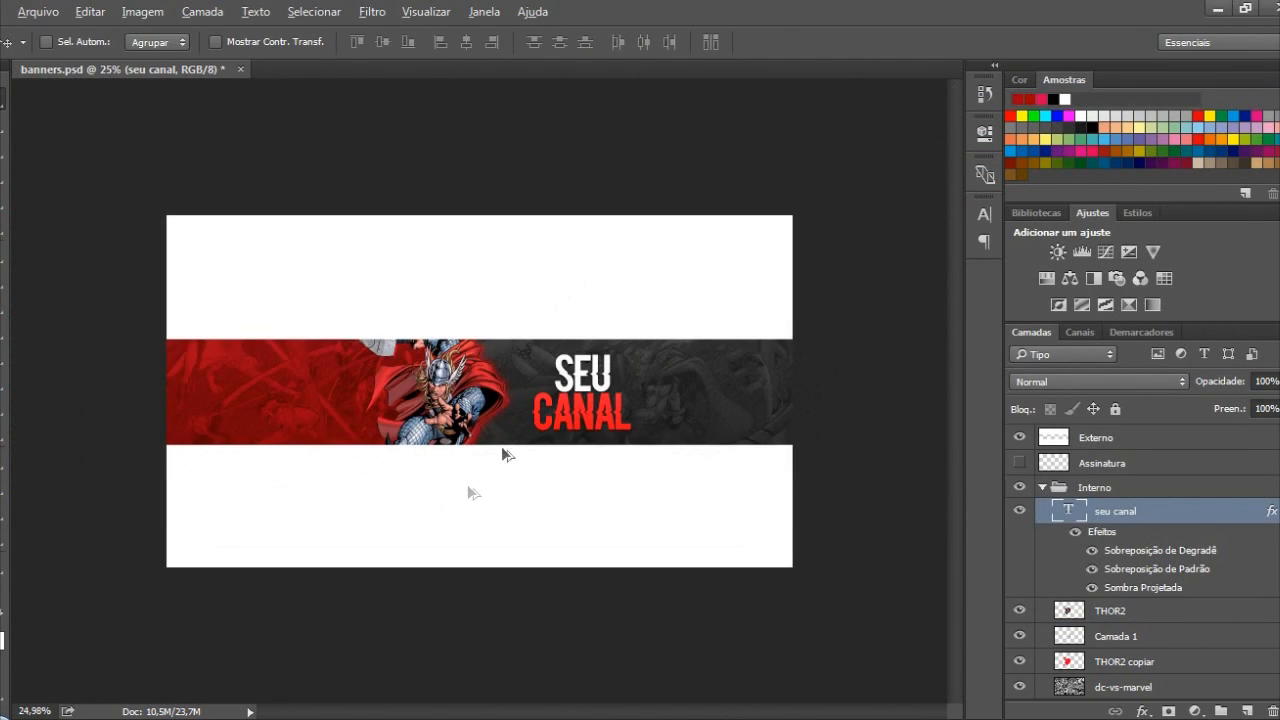
pyautogui.scroll(1, 519, 471)
pyautogui.scroll(1, 528, 469)
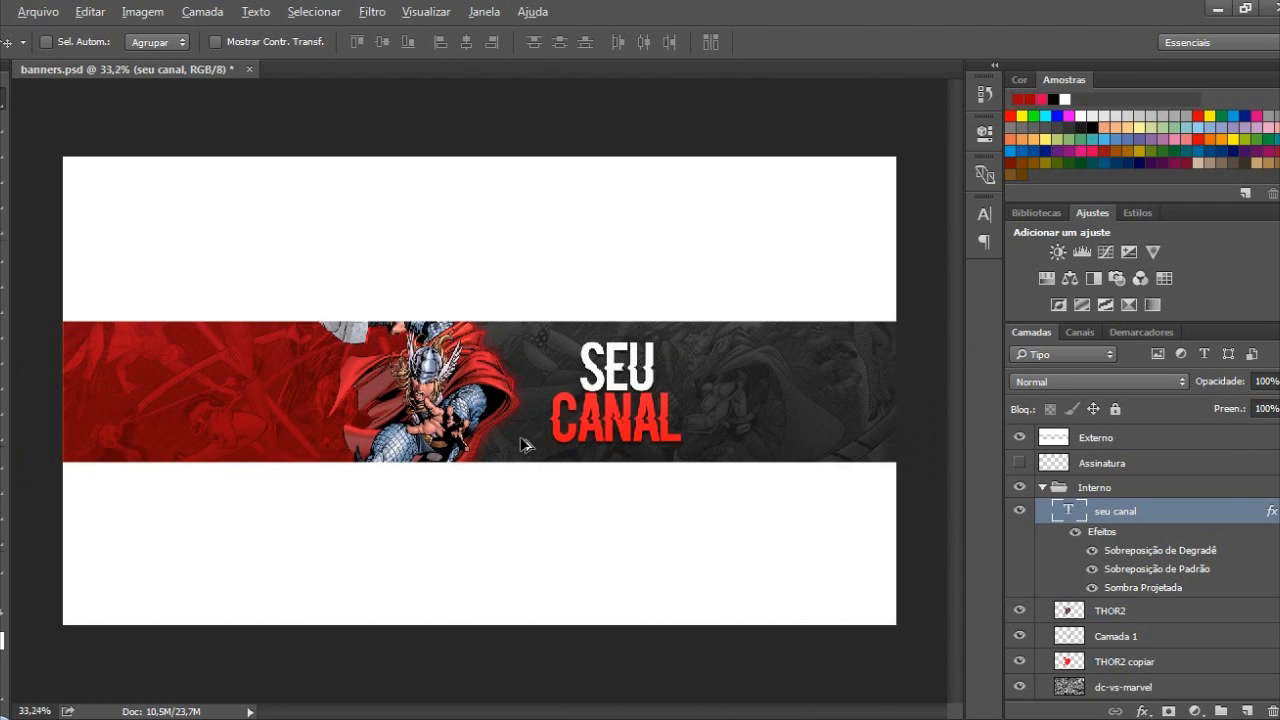
pyautogui.scroll(1, 521, 444)
pyautogui.press('alt')
pyautogui.click(1277, 511)
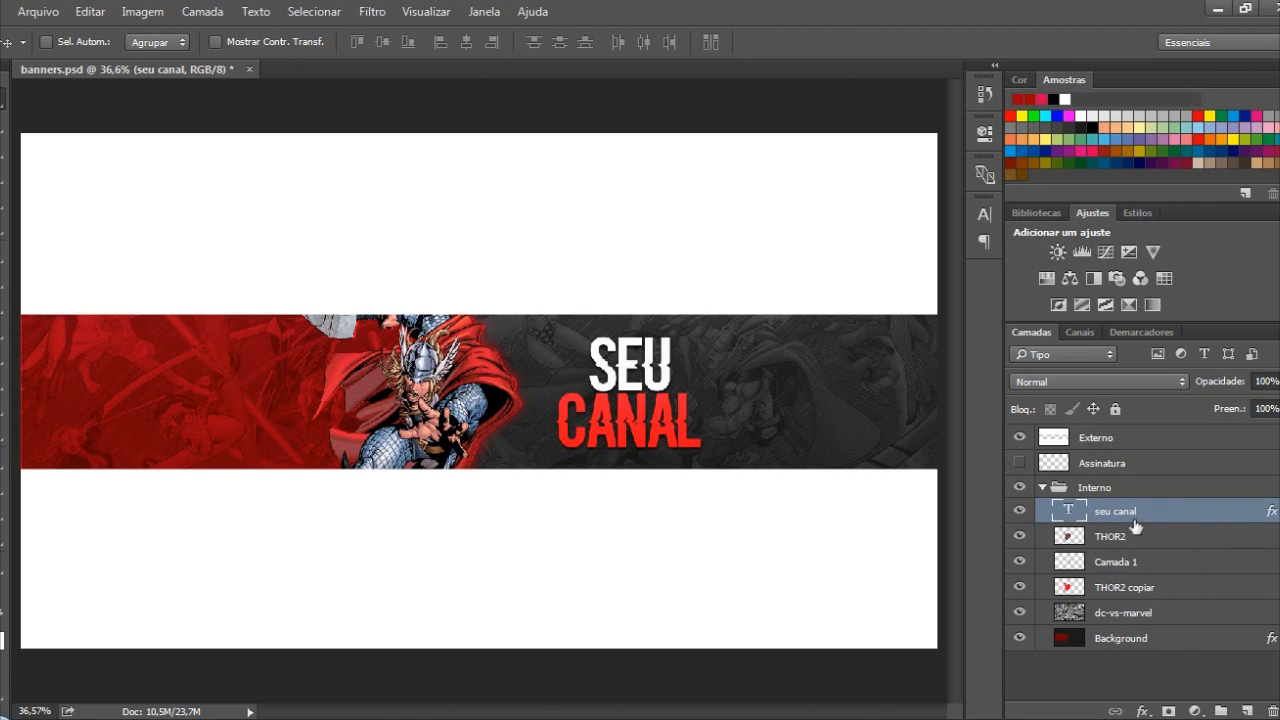
pyautogui.rightClick(1187, 515)
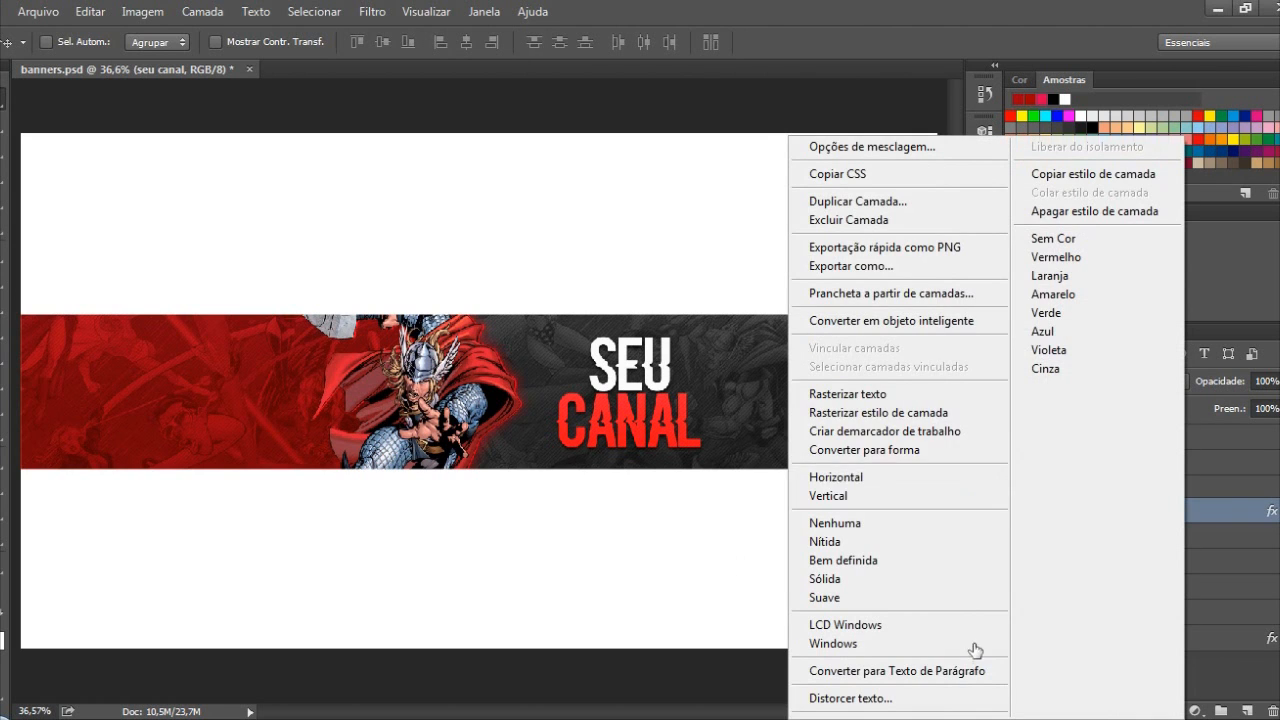
pyautogui.click(886, 412)
pyautogui.moveTo(700, 409); pyautogui.dragTo(714, 412)
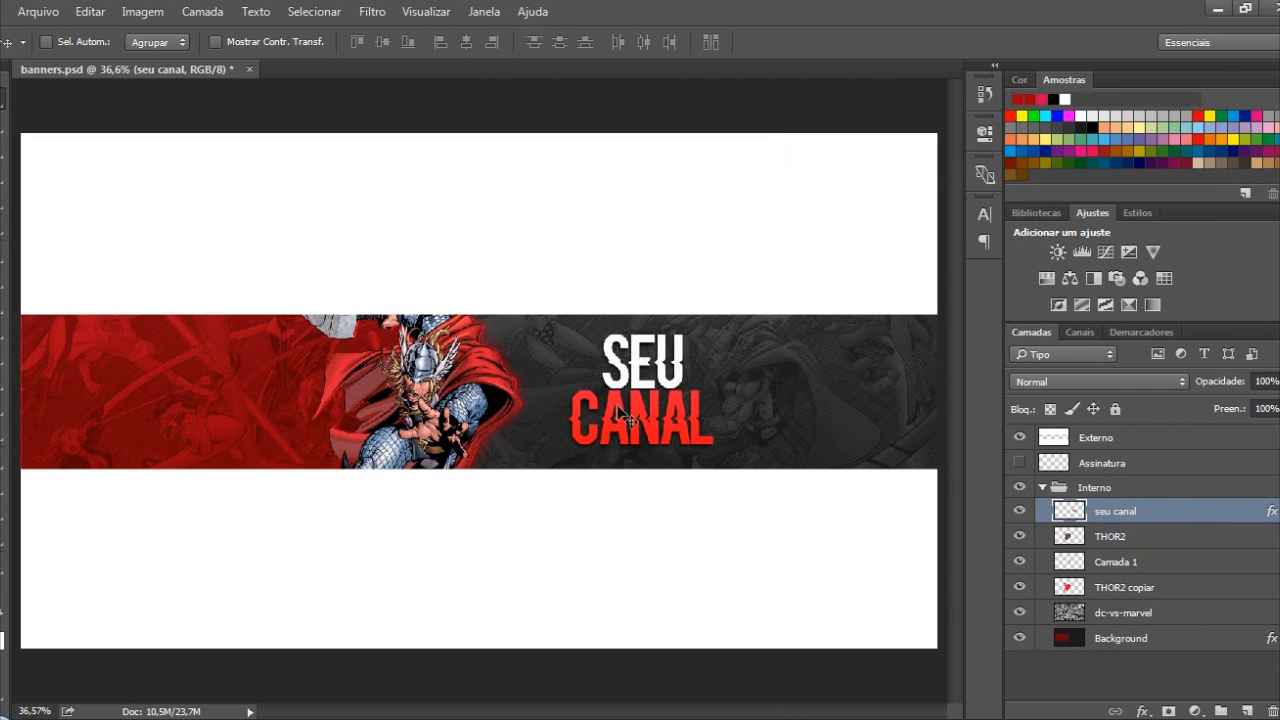
# Distort the title with a free transform by pulling its upper-right corner inward and down
pyautogui.scroll(4, 670, 398)
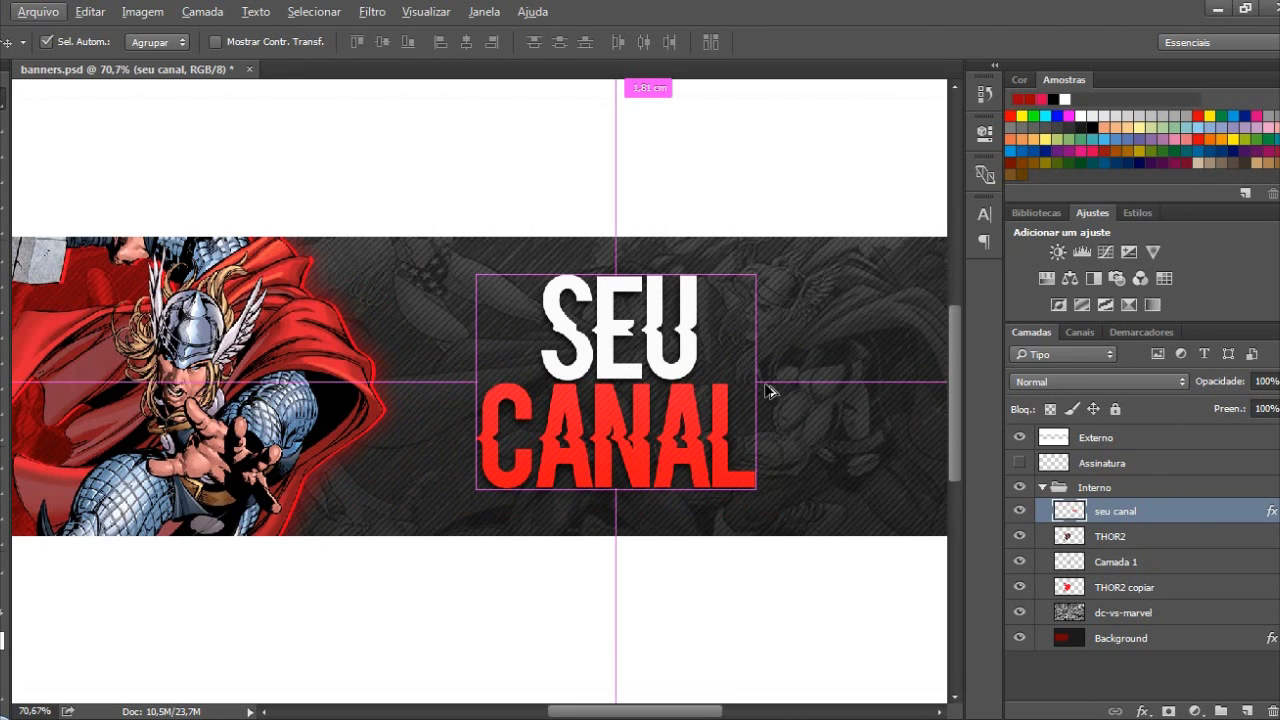
pyautogui.hotkey('ctrl', 't')
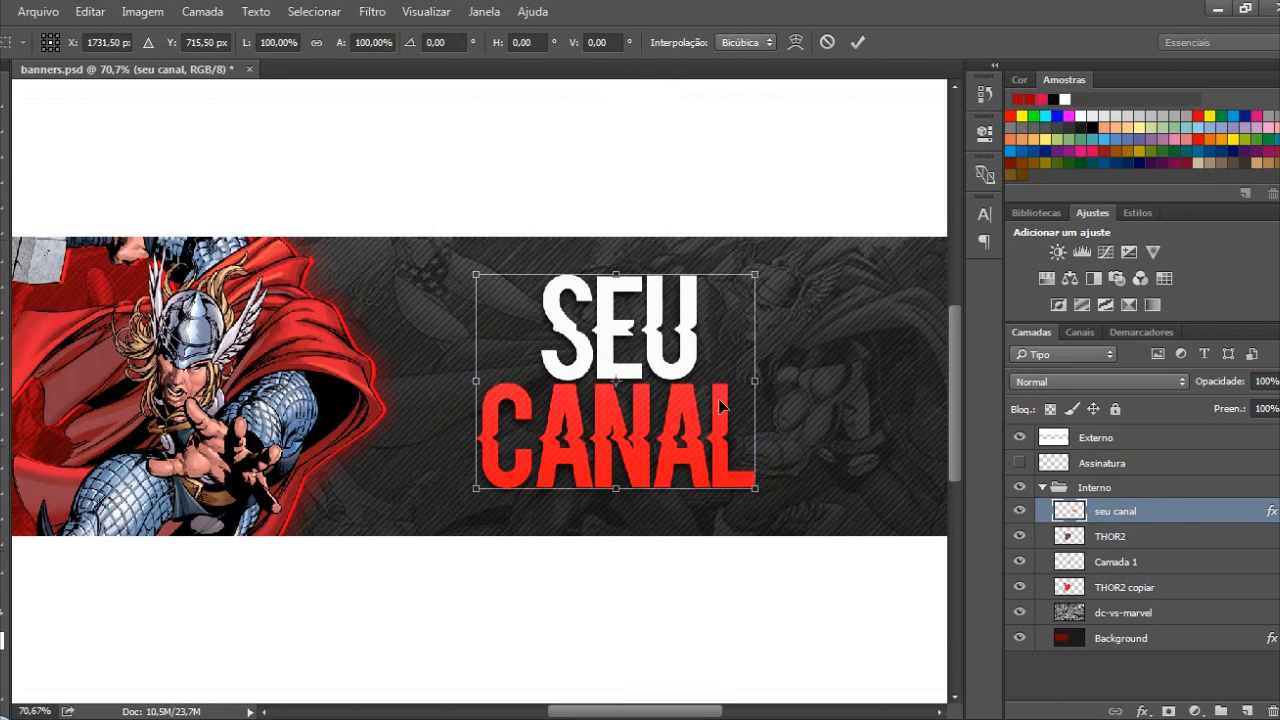
pyautogui.moveTo(756, 277); pyautogui.dragTo(733, 290)
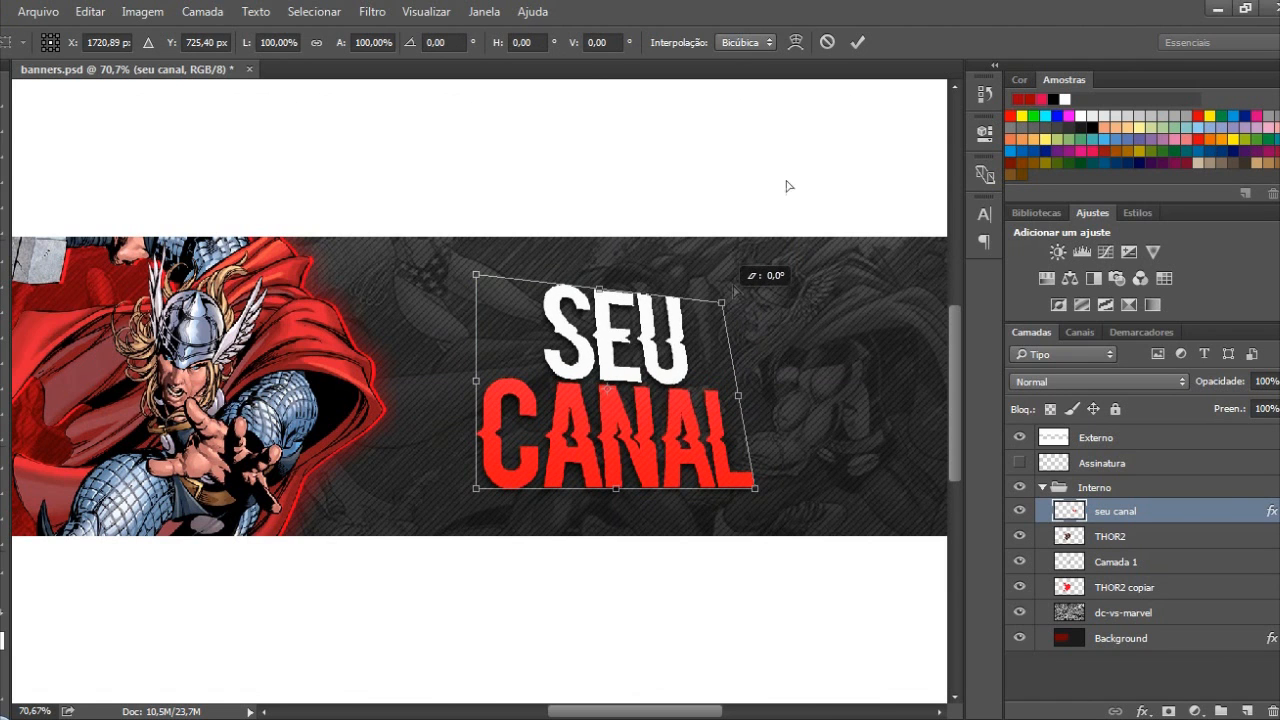
# Warp the title with the Flag (Sinalizador) style at 11.3% bend, commit it and move the title slightly up and toward Thor
pyautogui.click(795, 42)
pyautogui.click(236, 42)
pyautogui.click(165, 258)
pyautogui.moveTo(558, 318); pyautogui.dragTo(570, 302)
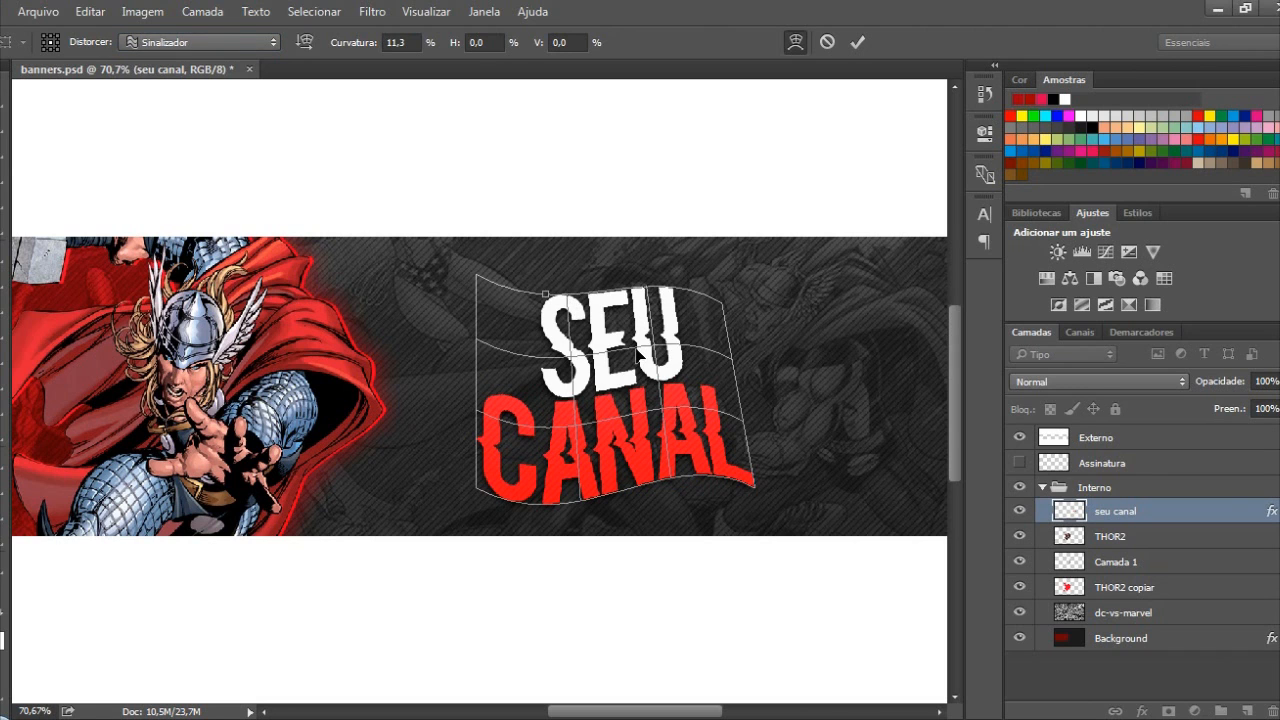
pyautogui.press('Return')
pyautogui.moveTo(655, 335); pyautogui.dragTo(638, 324)
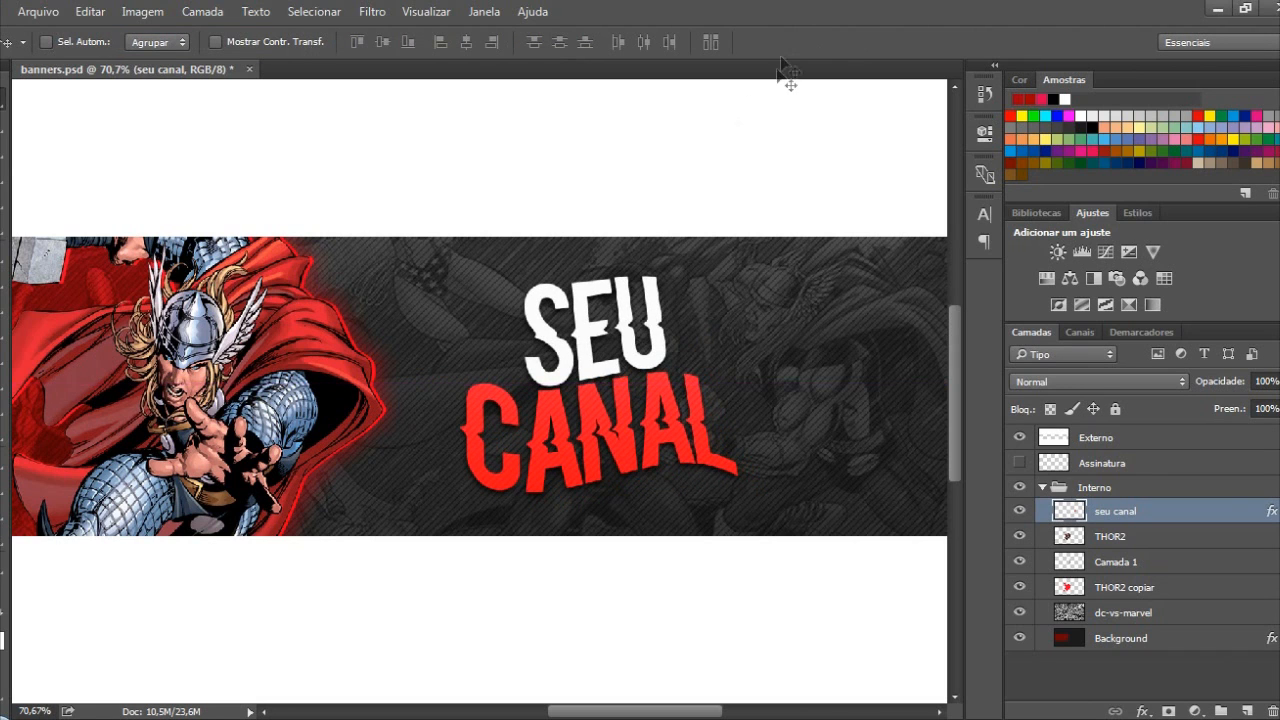
# Scale the title to about 108%, rotate it about -1.9° and reposition it closer to Thor
pyautogui.moveTo(1140, 510); pyautogui.dragTo(1076, 484)
pyautogui.hotkey('ctrl', 't')
pyautogui.moveTo(849, 277); pyautogui.dragTo(847, 268)
pyautogui.moveTo(732, 274); pyautogui.dragTo(771, 249)
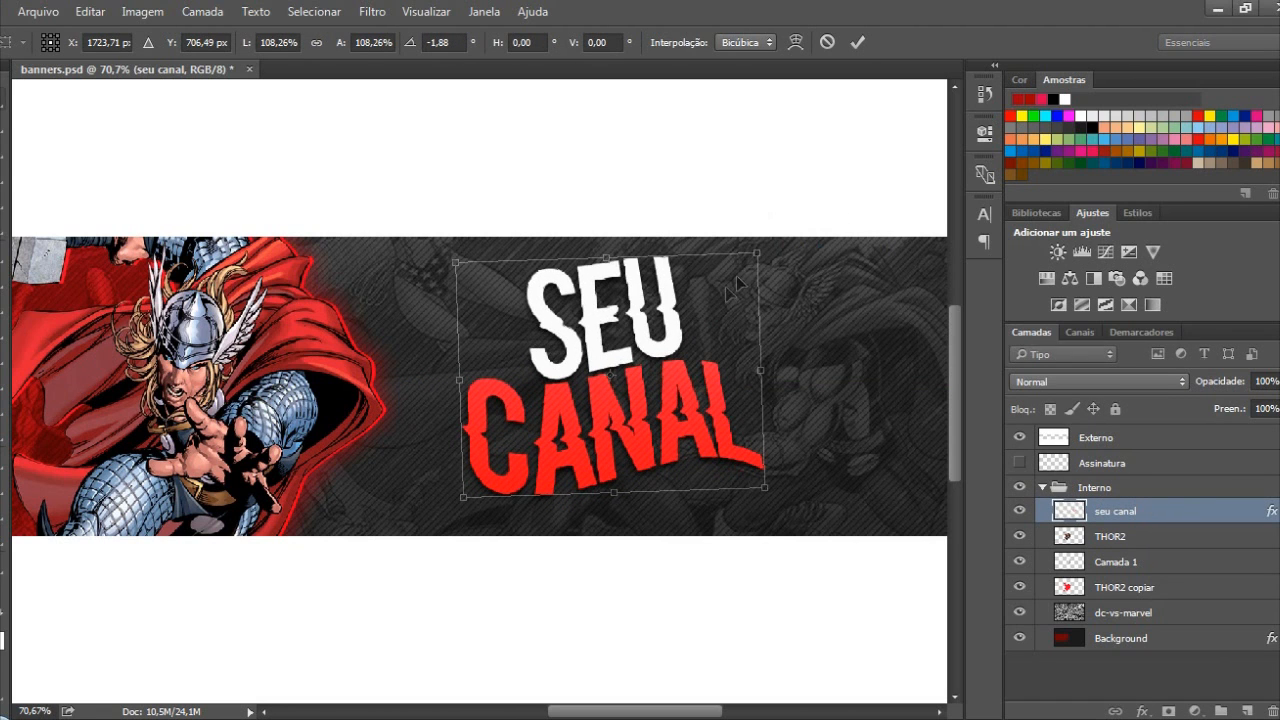
pyautogui.press('Return')
pyautogui.moveTo(630, 358); pyautogui.dragTo(605, 363)
# Duplicate the title layer, place the copy beneath the original and enlarge it slightly as an offset backing
pyautogui.hotkey('ctrl', 'j')
pyautogui.moveTo(1114, 510); pyautogui.dragTo(1136, 536)
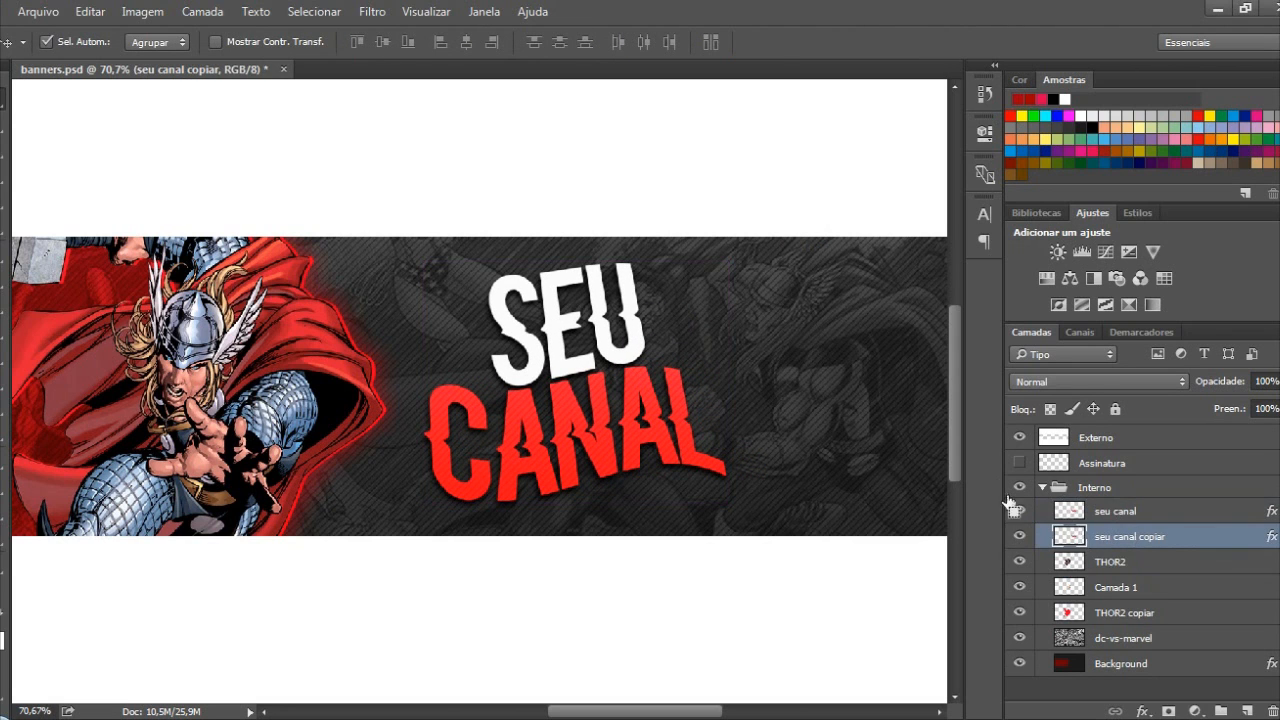
pyautogui.hotkey('ctrl', 't')
pyautogui.moveTo(727, 262)
pyautogui.mouseDown()
pyautogui.moveTo(741, 249)
pyautogui.moveTo(733, 258)
pyautogui.mouseUp()
pyautogui.moveTo(702, 308); pyautogui.dragTo(706, 310)
pyautogui.press('Return')
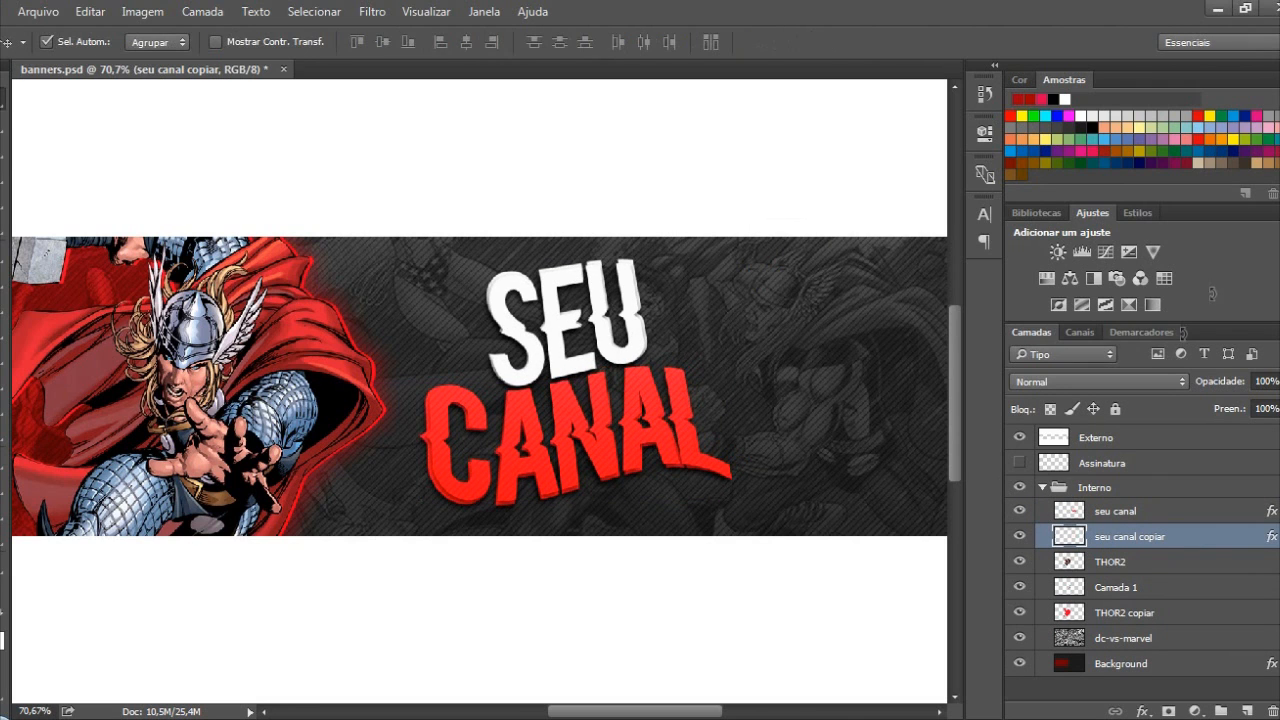
# Lower the opacity of the title copy to 22%
pyautogui.click(1276, 381)
pyautogui.moveTo(1235, 404); pyautogui.dragTo(1212, 404)
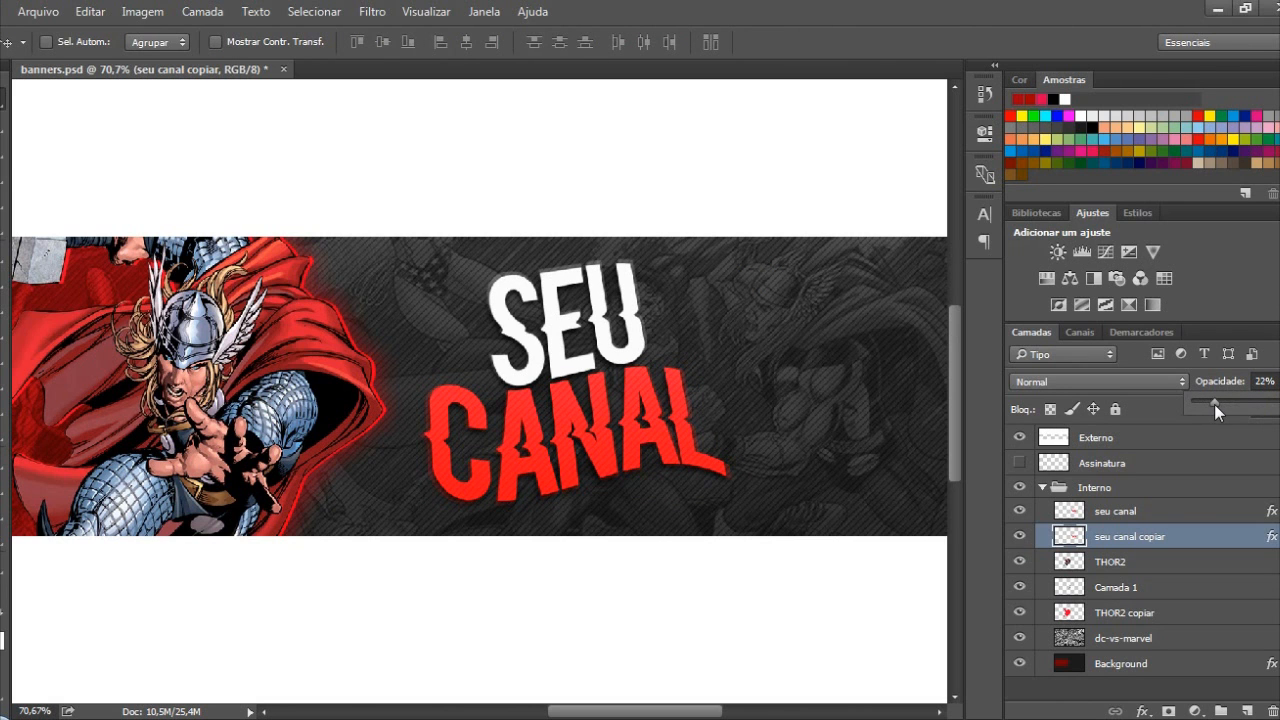
pyautogui.click(862, 398)
# Examine the banner and the title's layered edge at several zoom levels
pyautogui.scroll(-4, 820, 396)
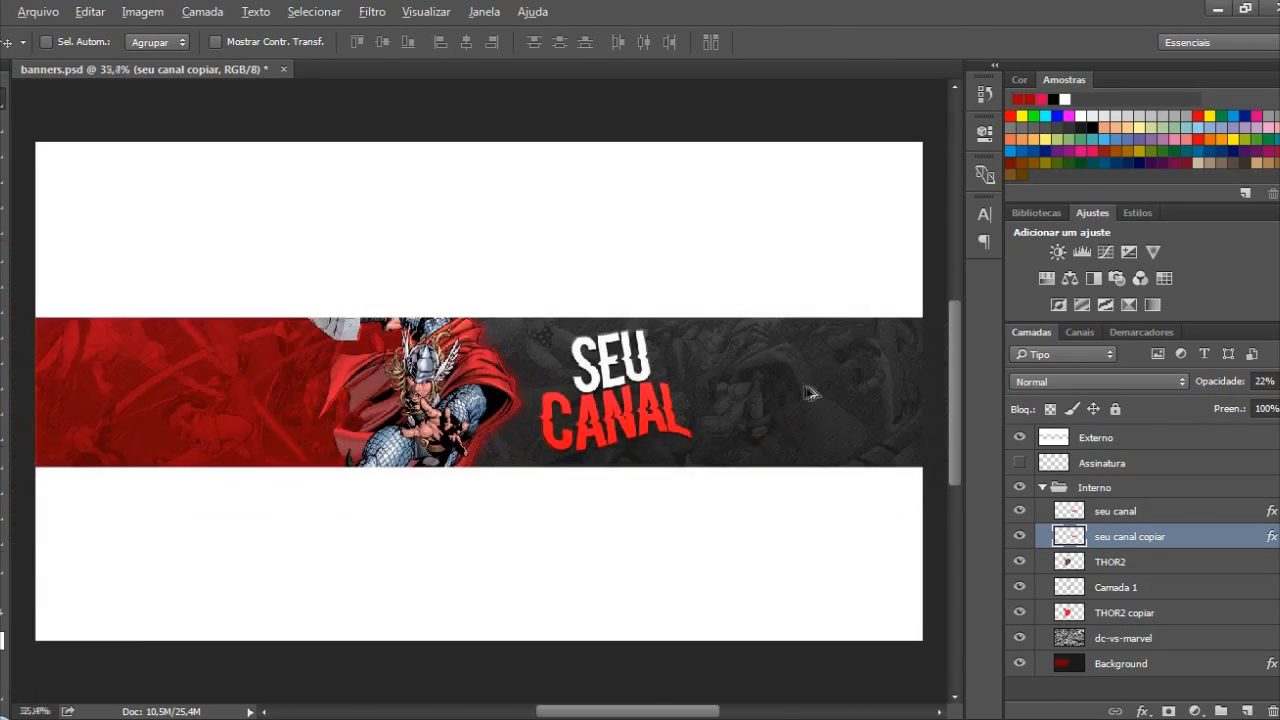
pyautogui.scroll(-3, 812, 392)
pyautogui.scroll(2, 580, 457)
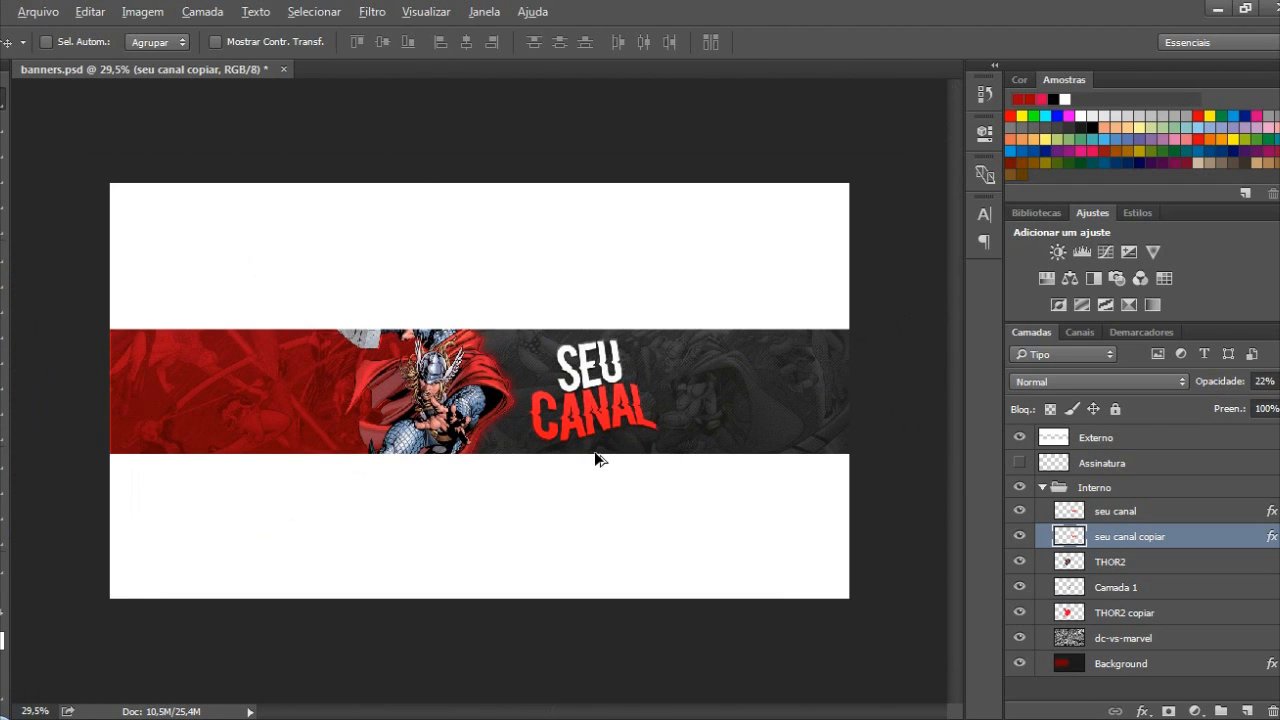
pyautogui.scroll(1, 590, 470)
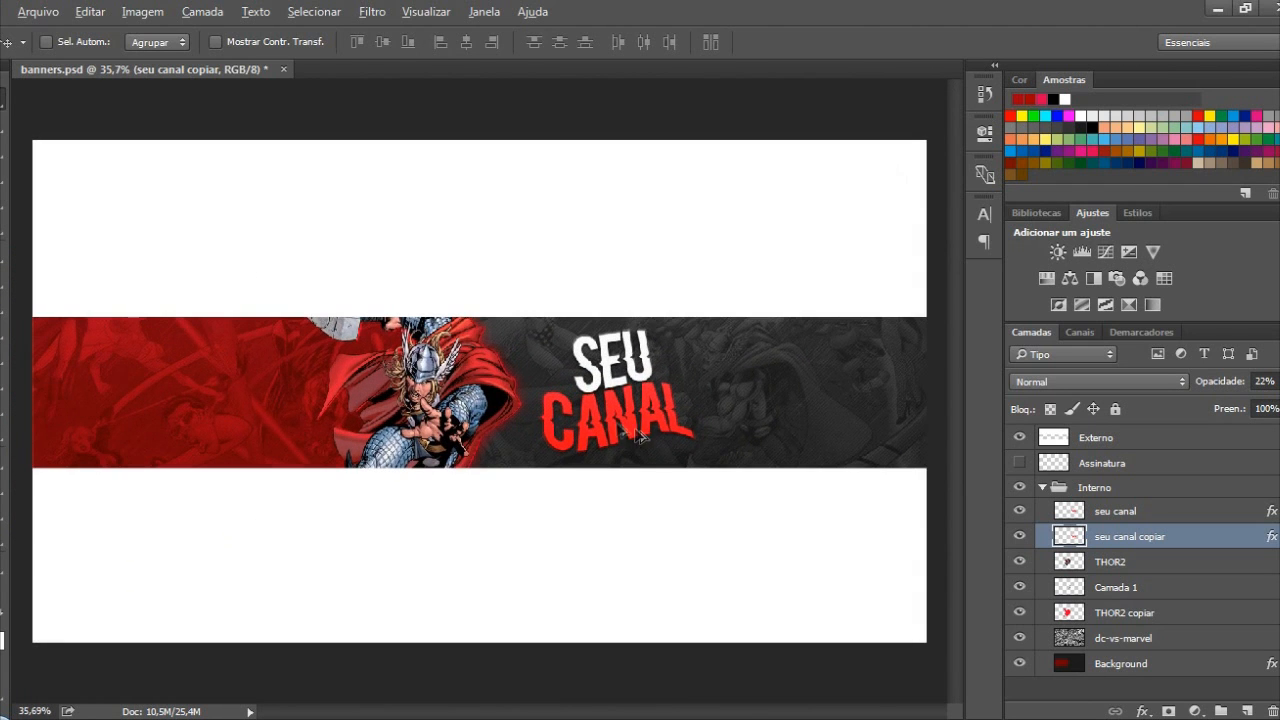
pyautogui.scroll(-1, 630, 440)
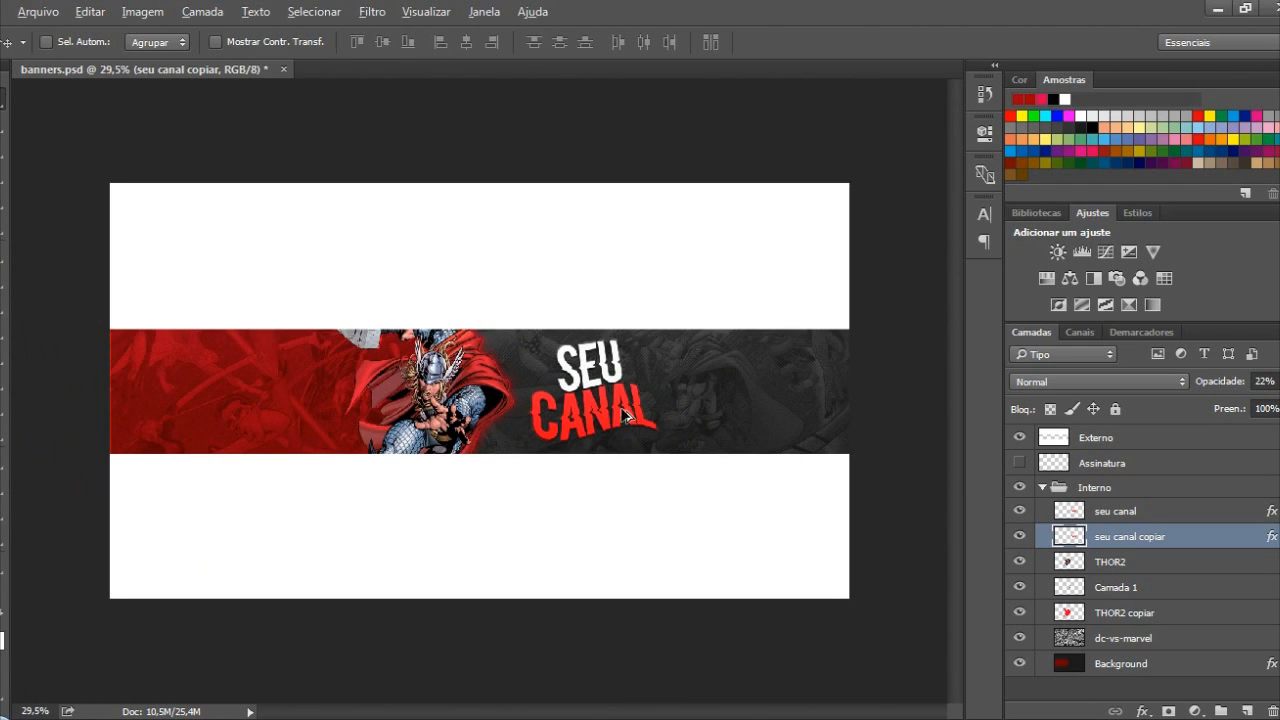
pyautogui.scroll(4, 884, 393)
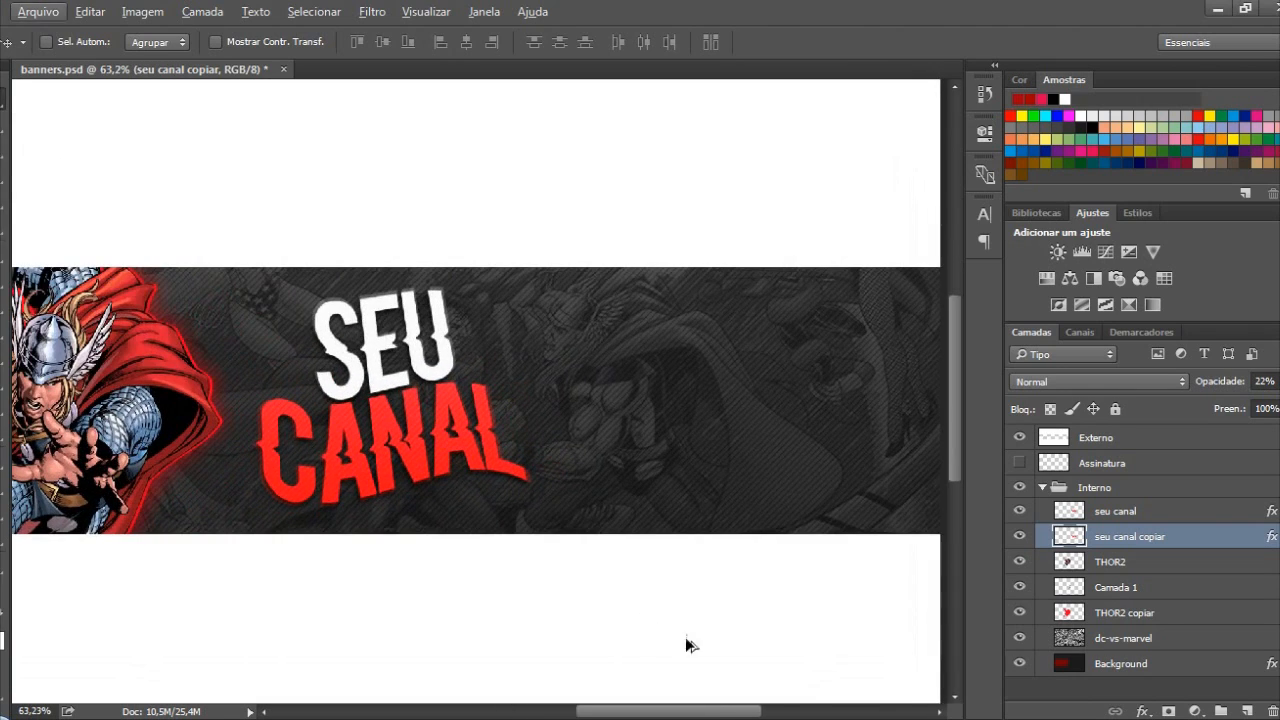
pyautogui.moveTo(717, 712); pyautogui.dragTo(674, 611)
pyautogui.scroll(-2, 673, 608)
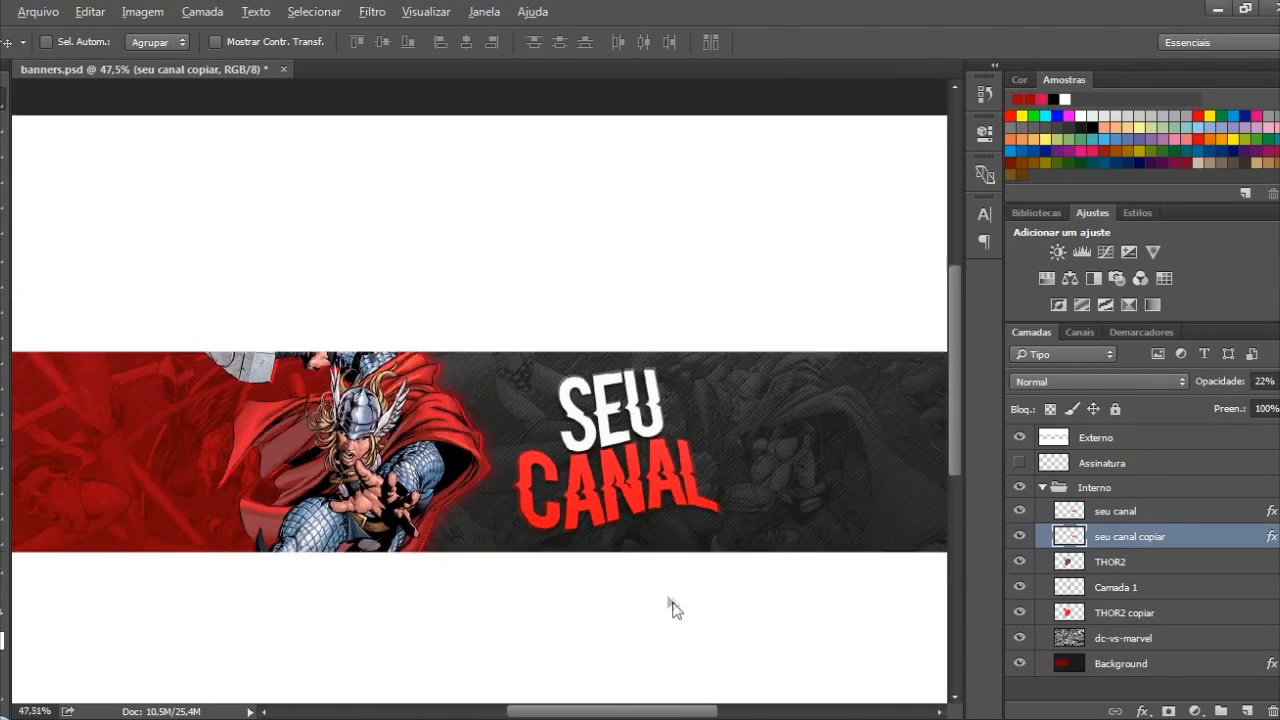
pyautogui.scroll(-1, 671, 604)
pyautogui.scroll(1, 594, 516)
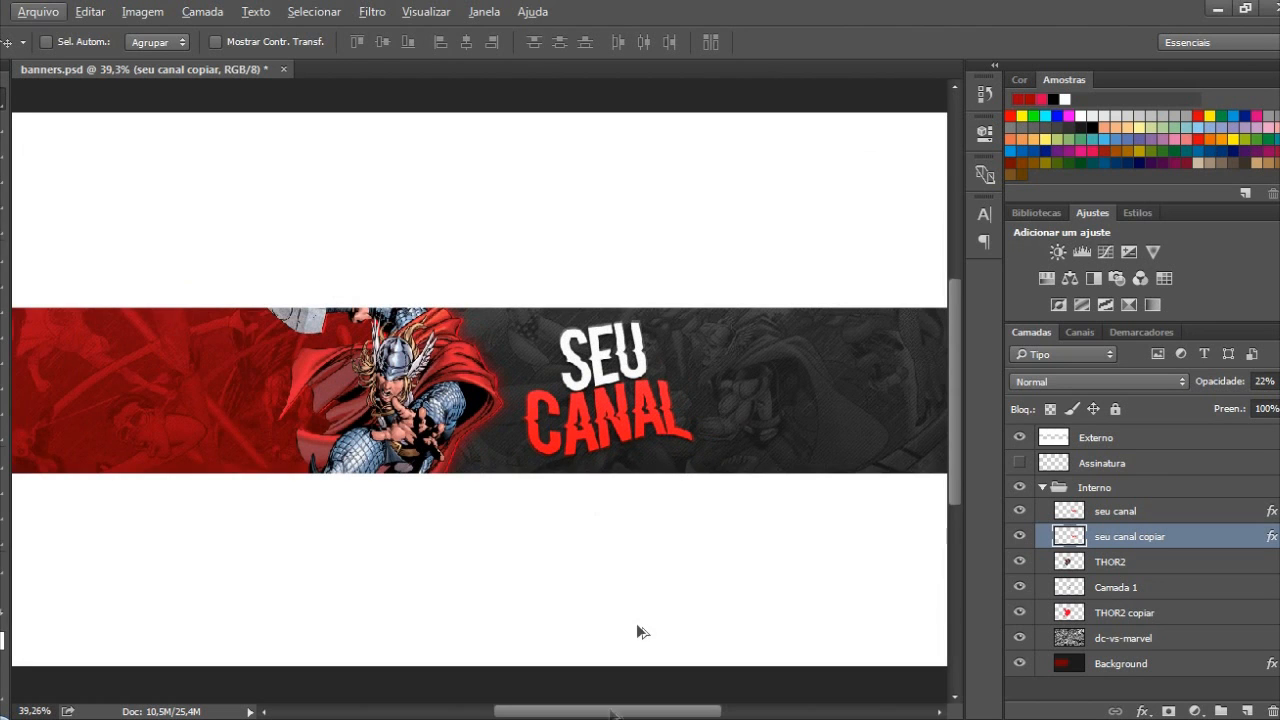
pyautogui.moveTo(607, 716); pyautogui.dragTo(603, 708)
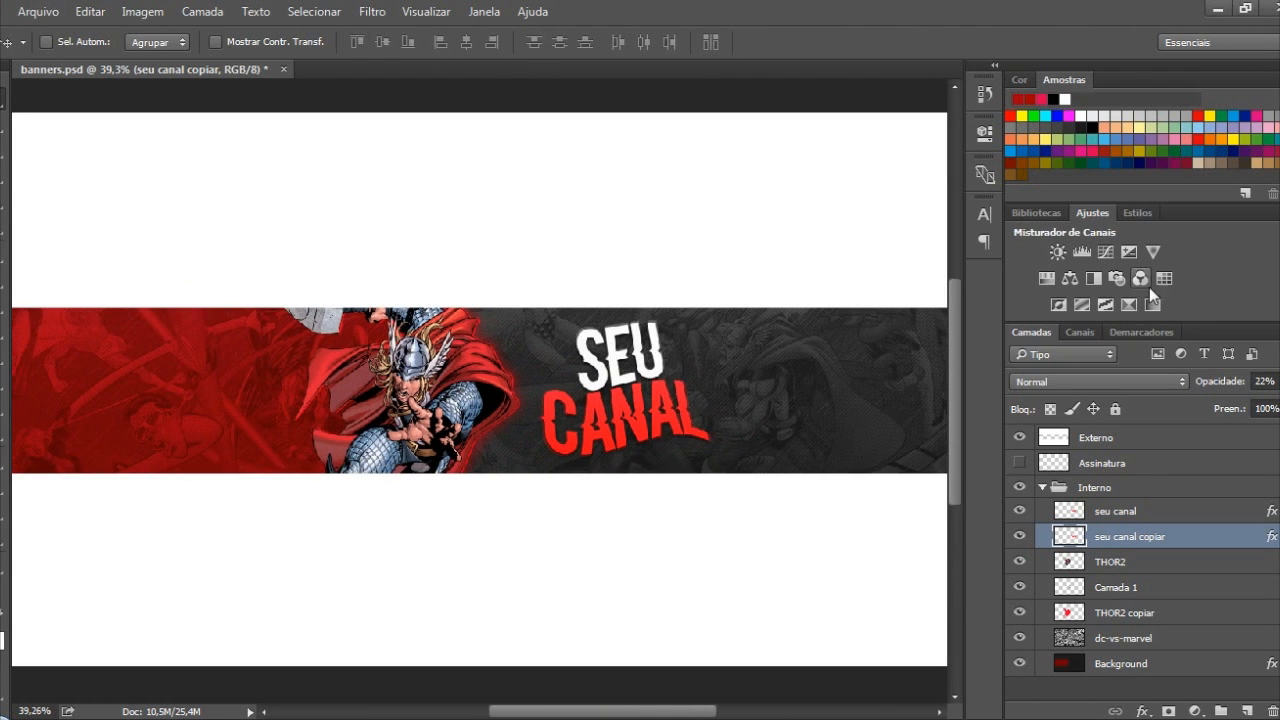
# Add a Color Lookup adjustment layer and place it at the top of the Interno group
pyautogui.click(1046, 210)
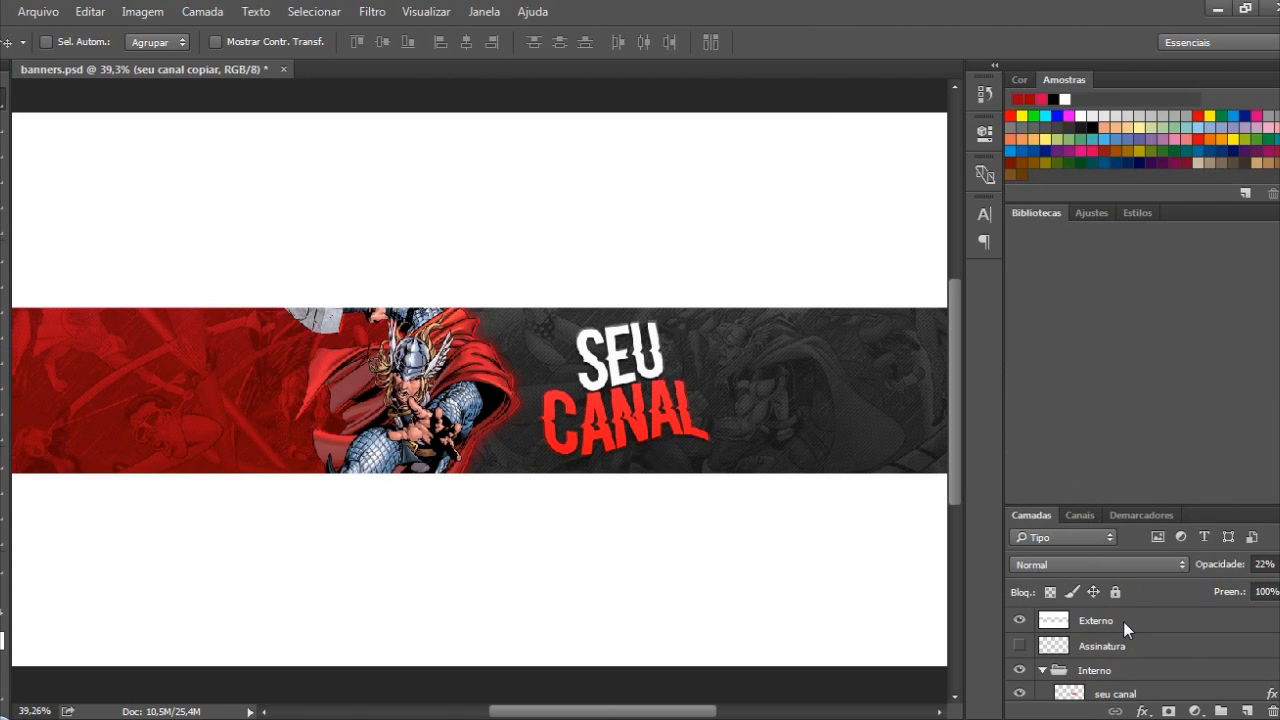
pyautogui.click(1092, 211)
pyautogui.hotkey('alt', '[')
pyautogui.hotkey('alt', '[')
pyautogui.hotkey('alt', '[')
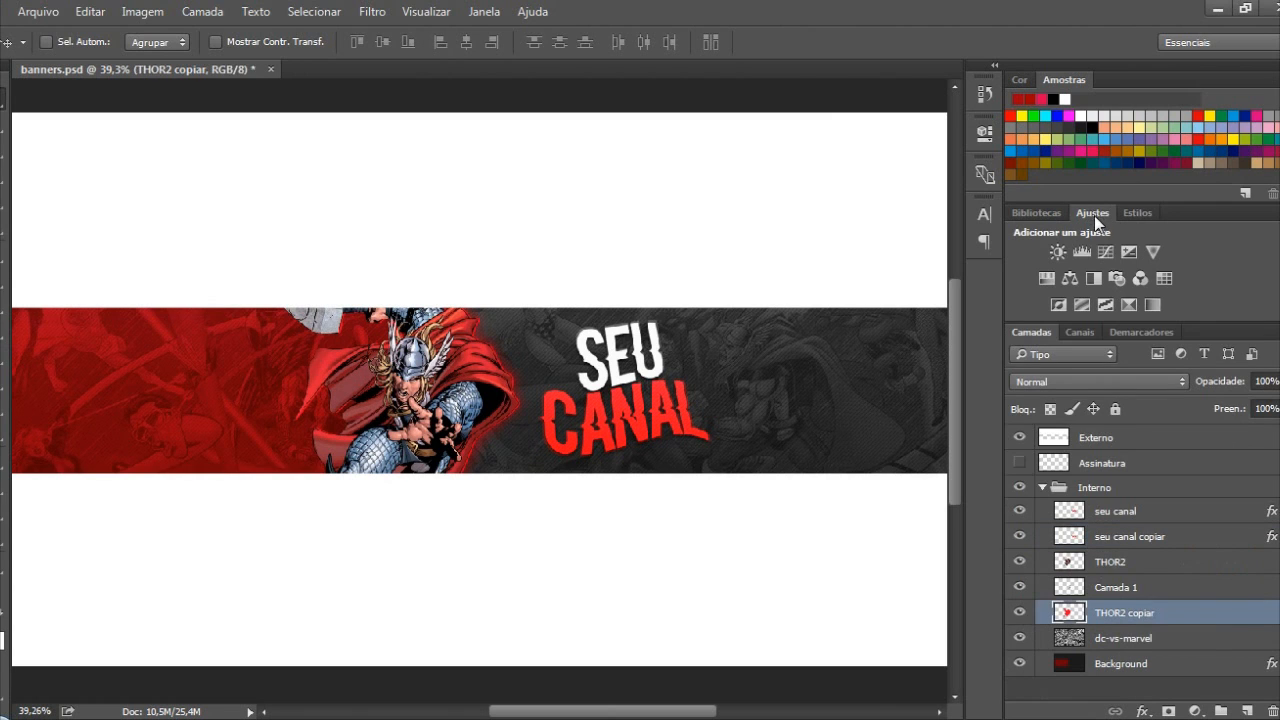
pyautogui.click(1163, 279)
pyautogui.moveTo(1185, 614); pyautogui.dragTo(1189, 497)
# Apply the DropBlues.3DL LUT to the Color Lookup adjustment and check the result on the banner and Thor
pyautogui.click(903, 180)
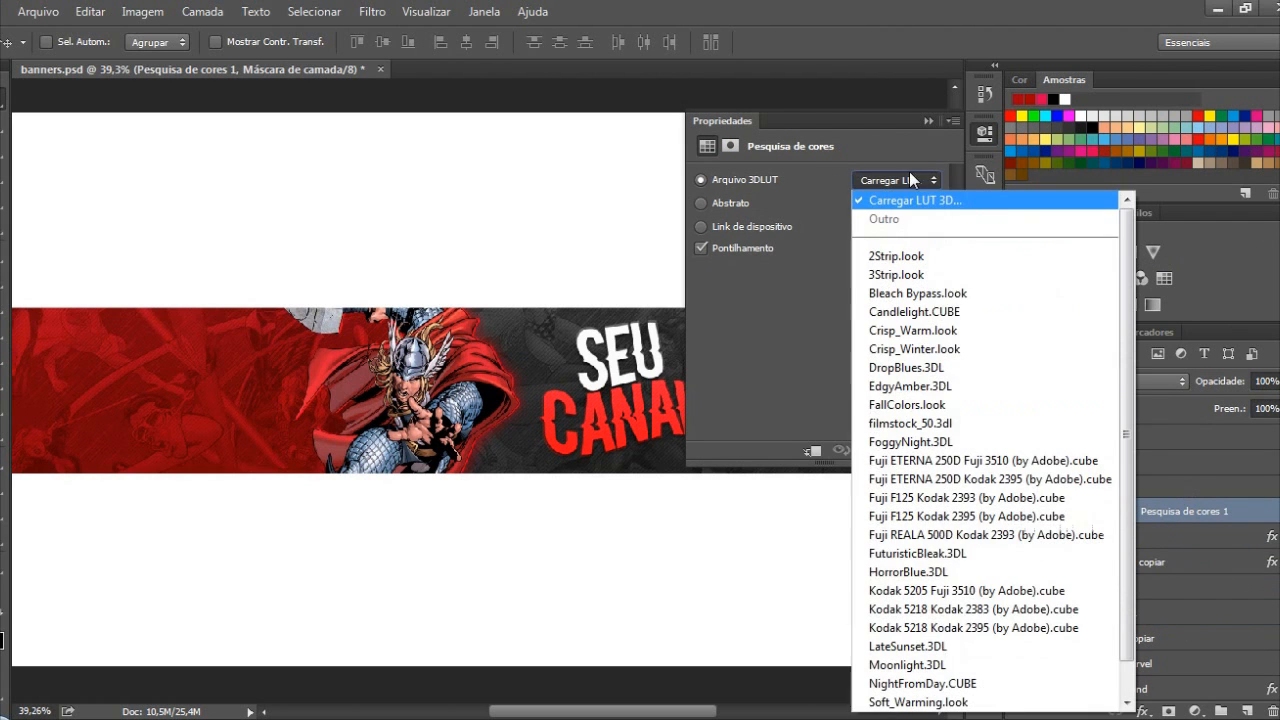
pyautogui.click(923, 180)
pyautogui.click(923, 180)
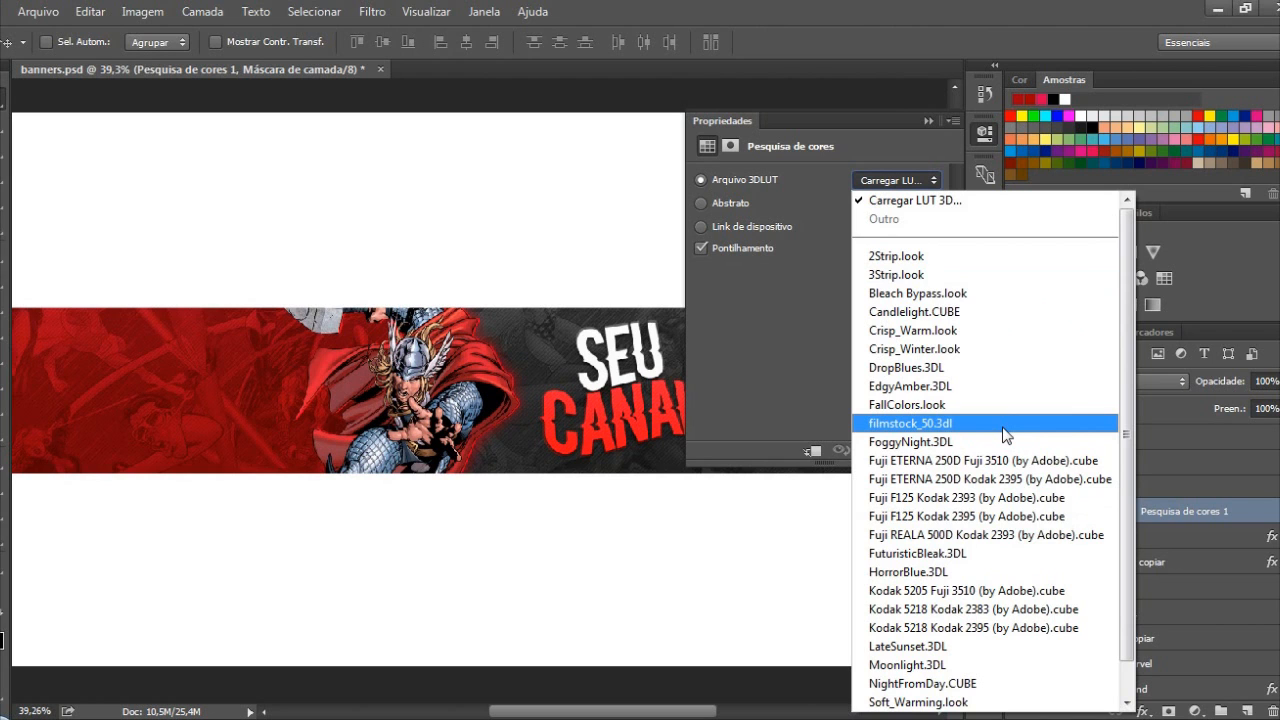
pyautogui.click(992, 367)
pyautogui.click(936, 118)
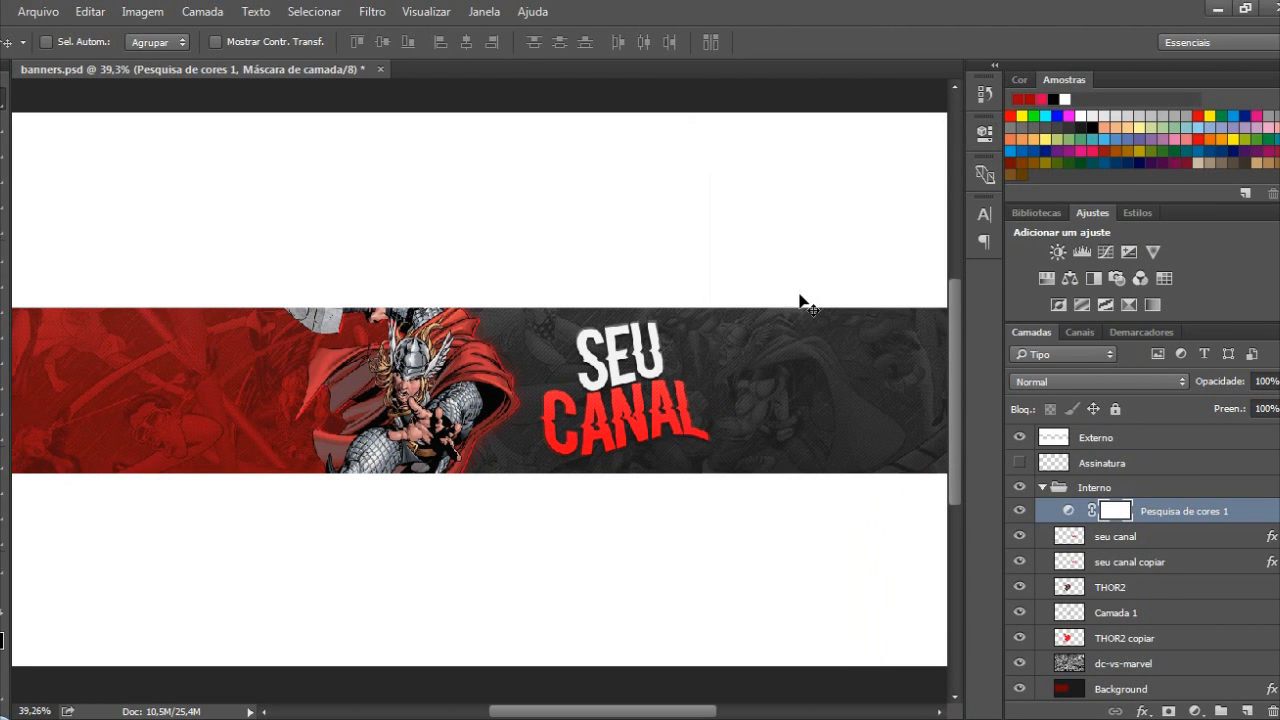
pyautogui.scroll(-3, 797, 306)
pyautogui.scroll(-1, 718, 385)
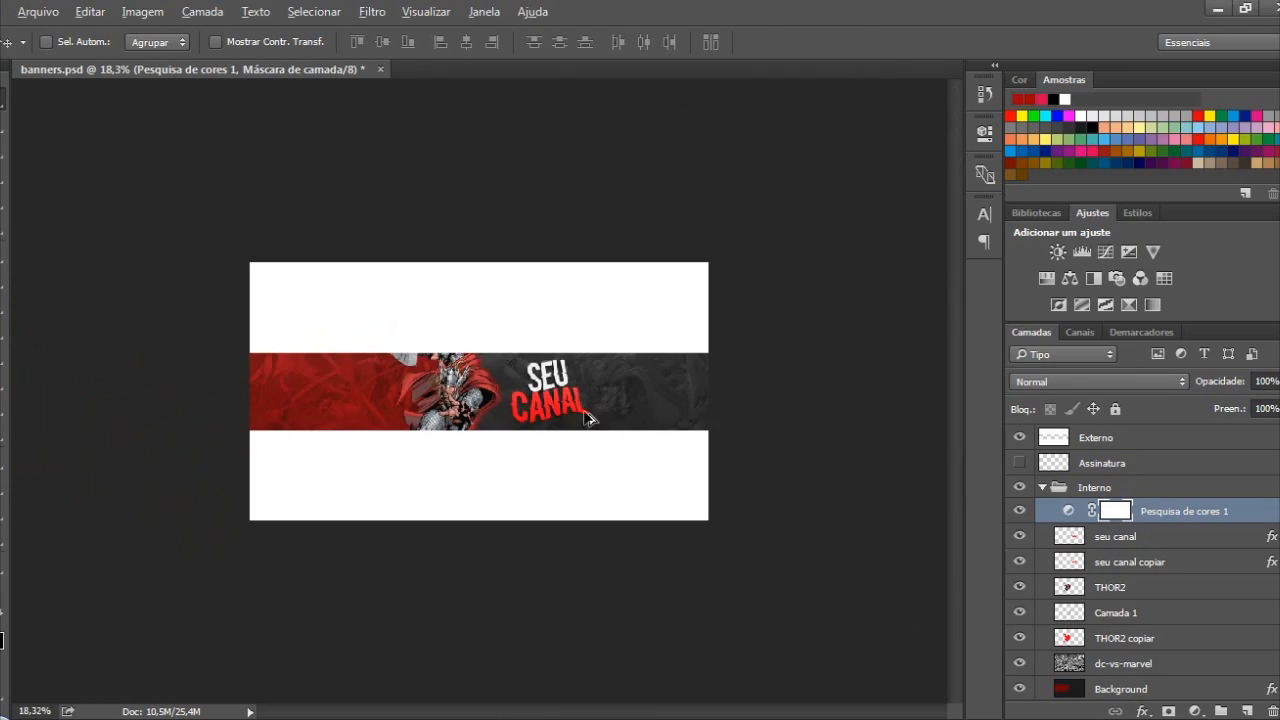
pyautogui.scroll(5, 718, 385)
pyautogui.scroll(4, 649, 325)
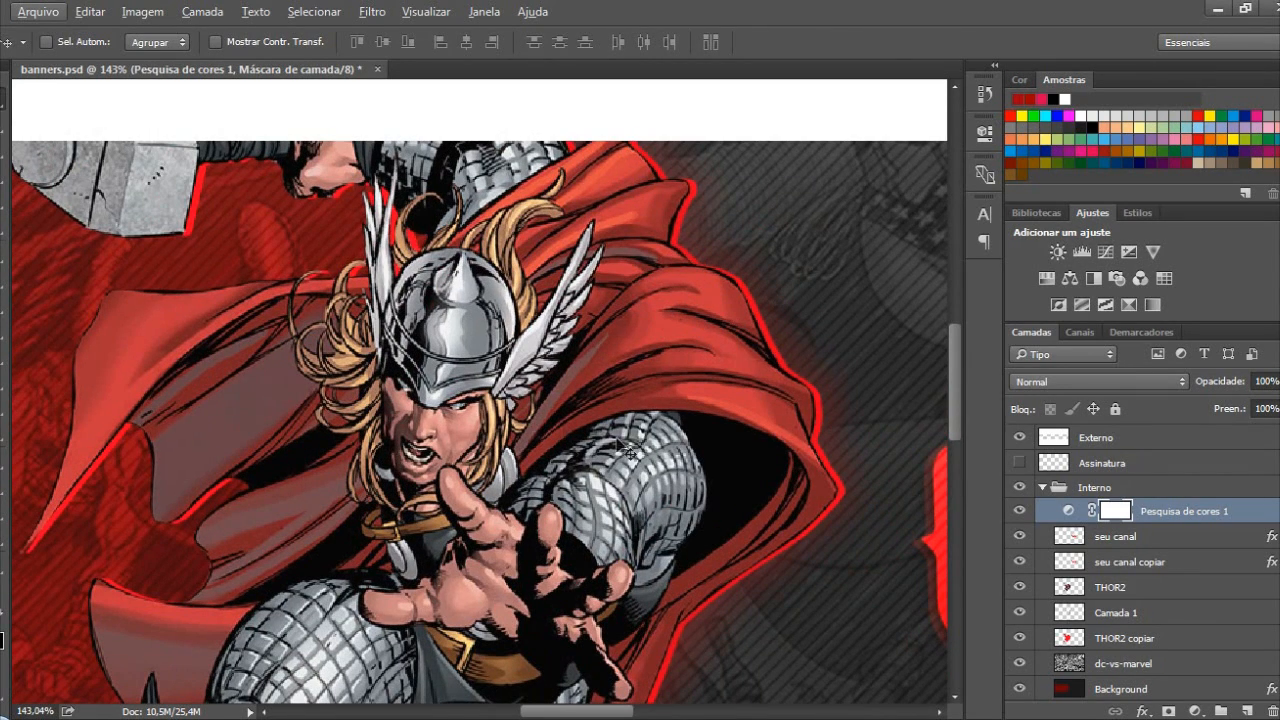
pyautogui.scroll(1, 578, 500)
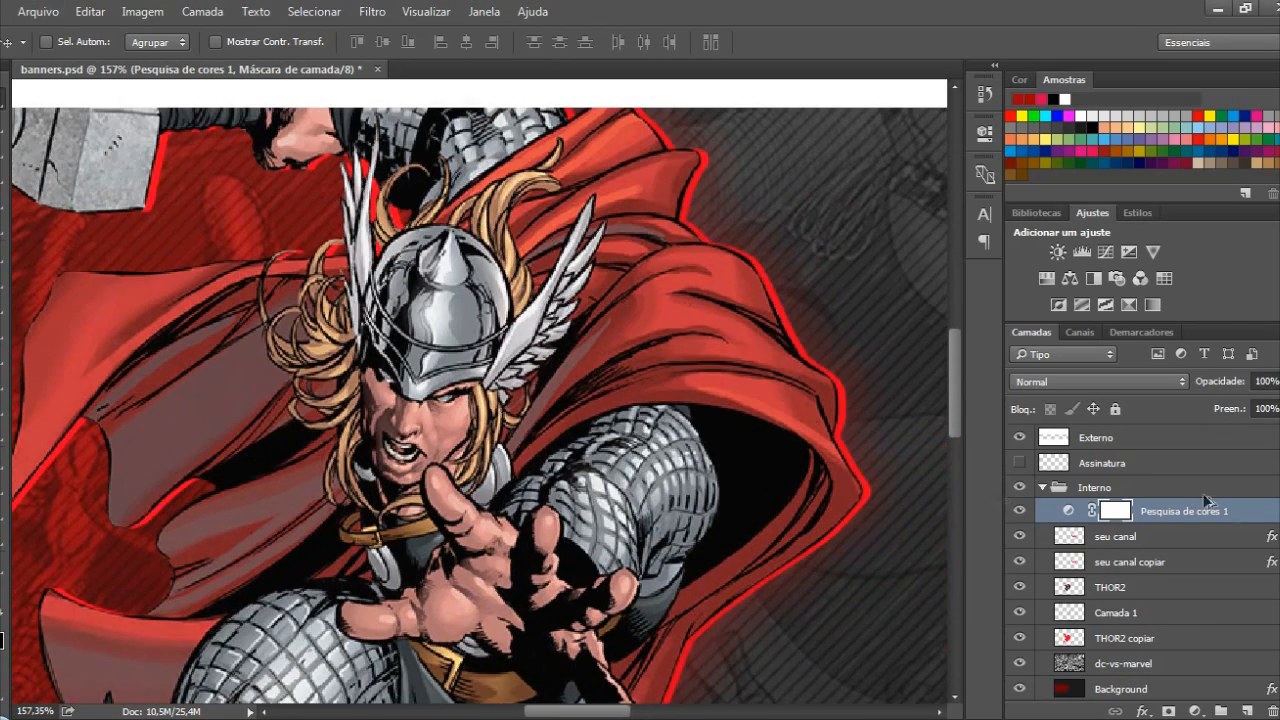
# Compare the banner with and without the Color Lookup adjustment and lower the adjustment layer's opacity to 63%
pyautogui.click(1019, 511)
pyautogui.click(1016, 511)
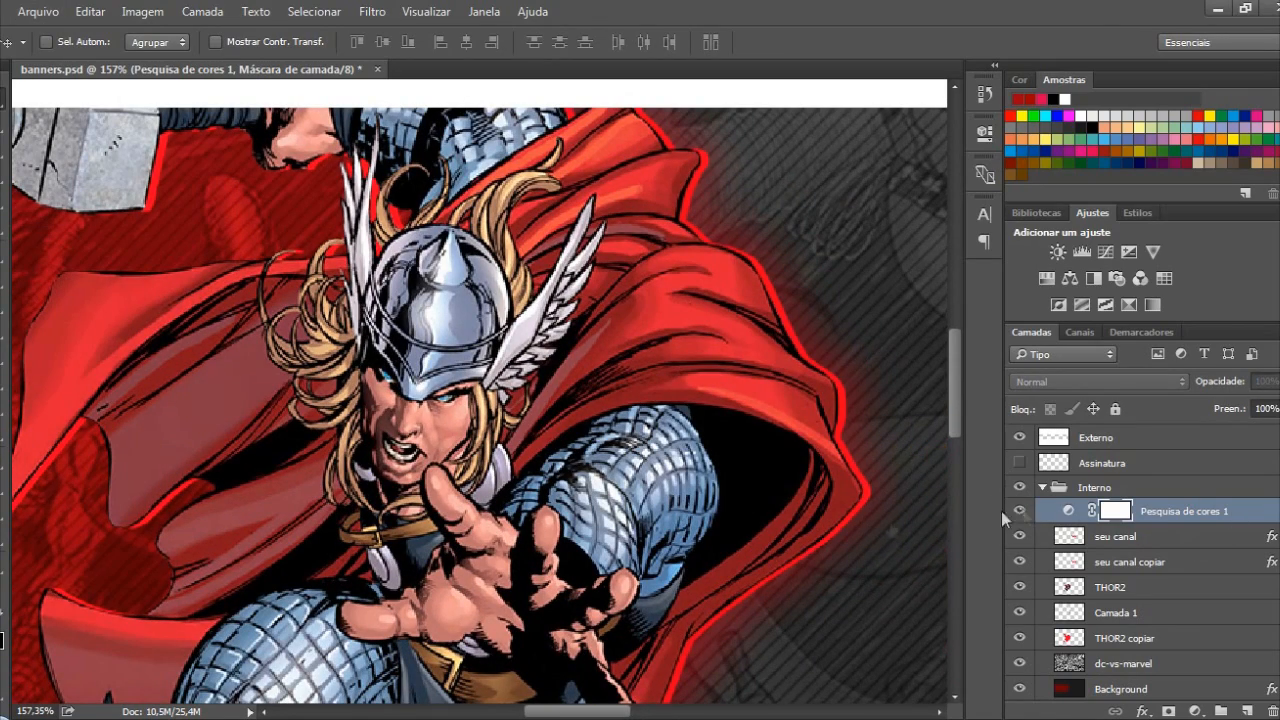
pyautogui.scroll(-1, 672, 505)
pyautogui.scroll(-6, 672, 505)
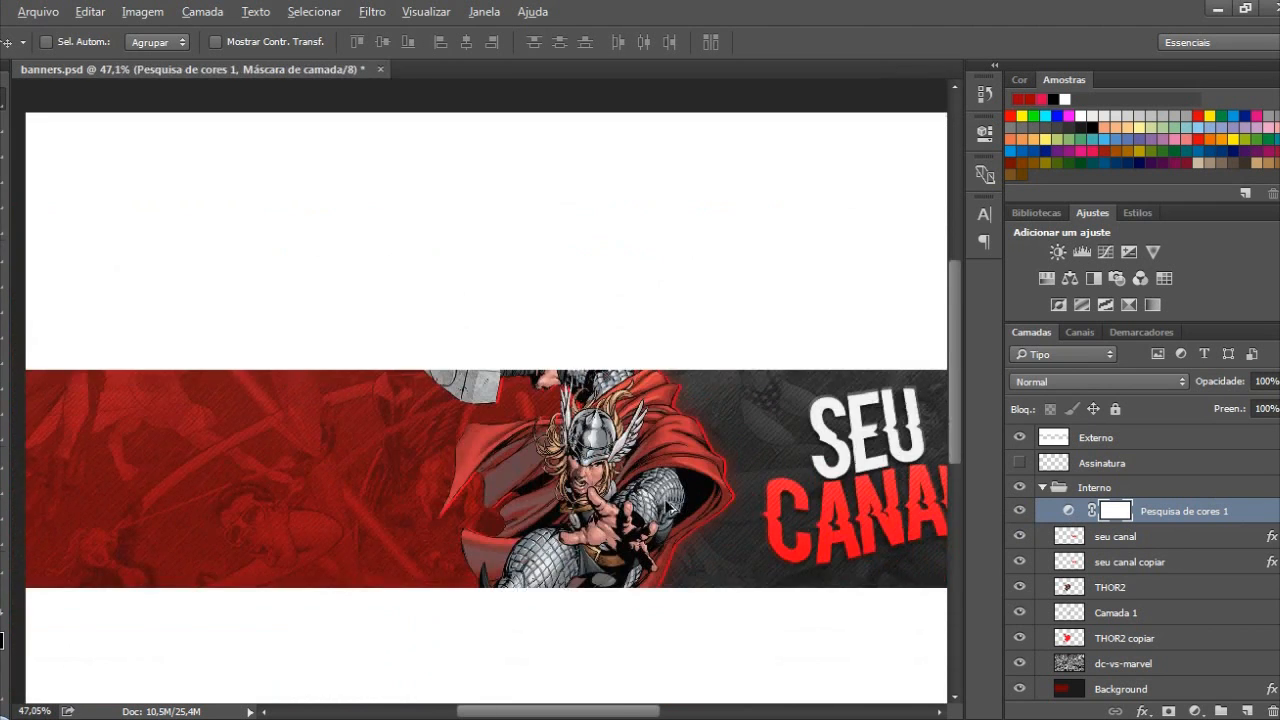
pyautogui.scroll(2, 617, 483)
pyautogui.scroll(1, 617, 483)
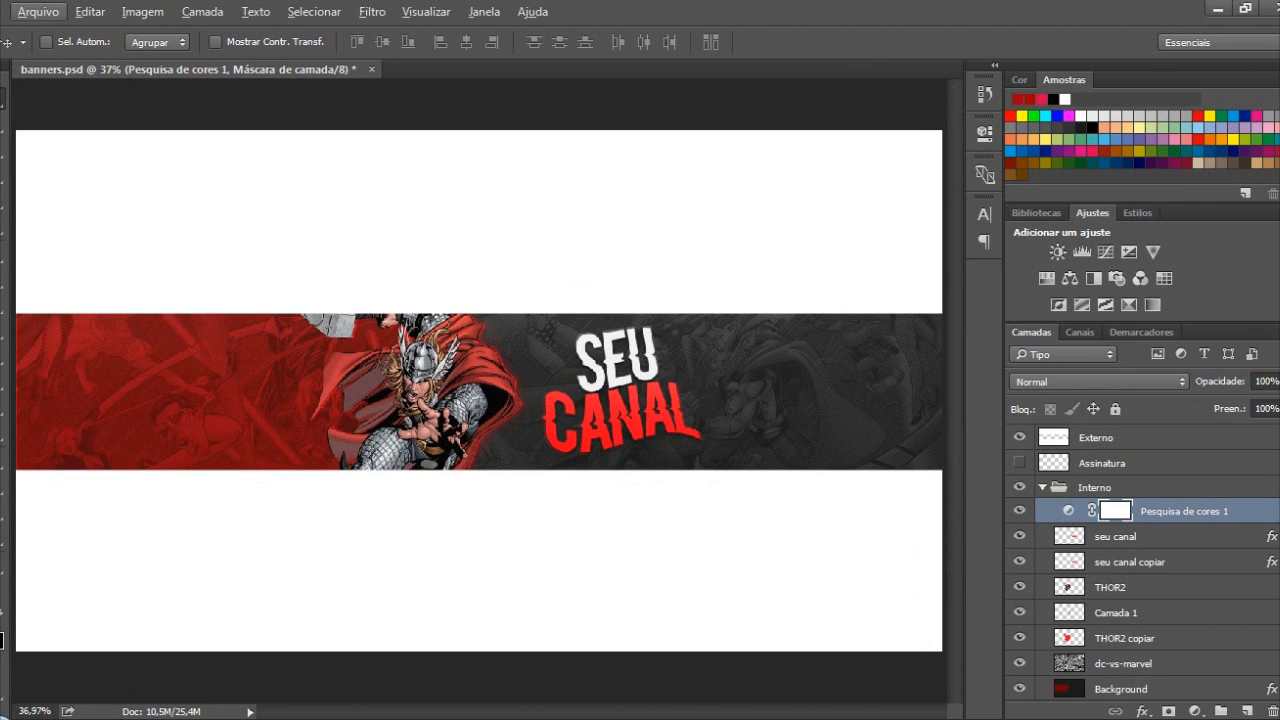
pyautogui.click(1278, 381)
pyautogui.moveTo(1278, 401); pyautogui.dragTo(1249, 401)
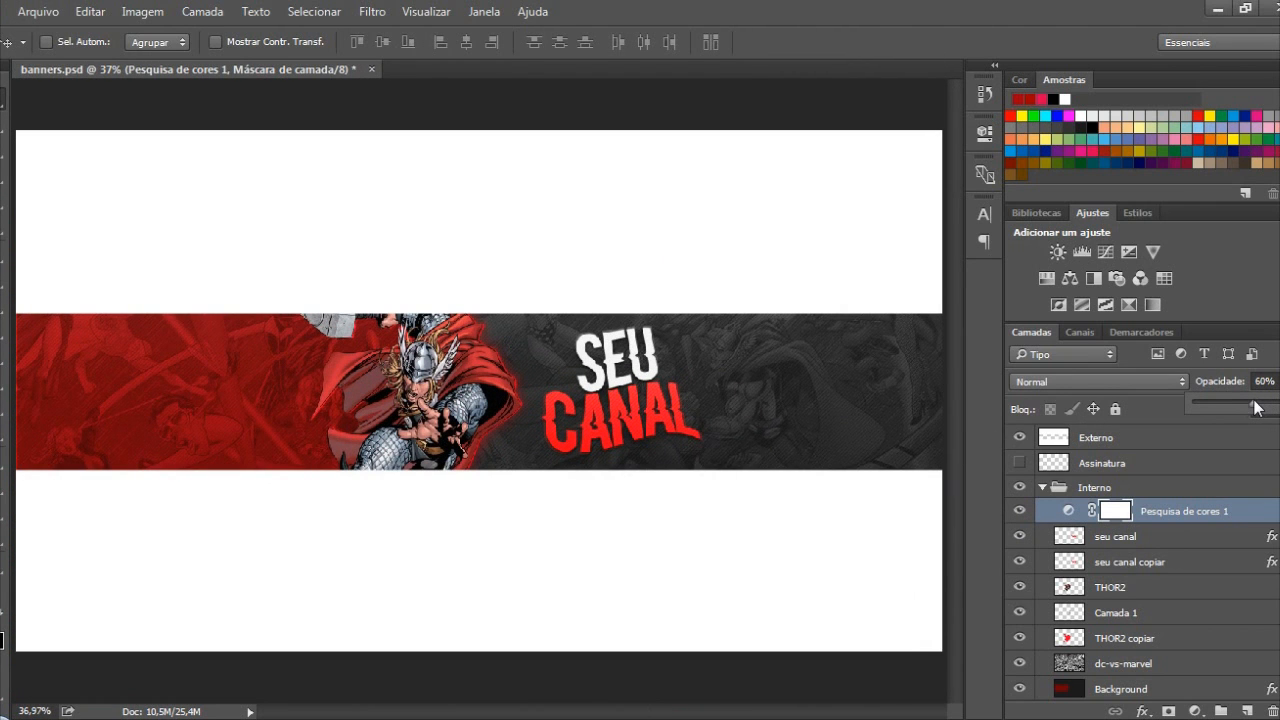
pyautogui.scroll(-3, 782, 434)
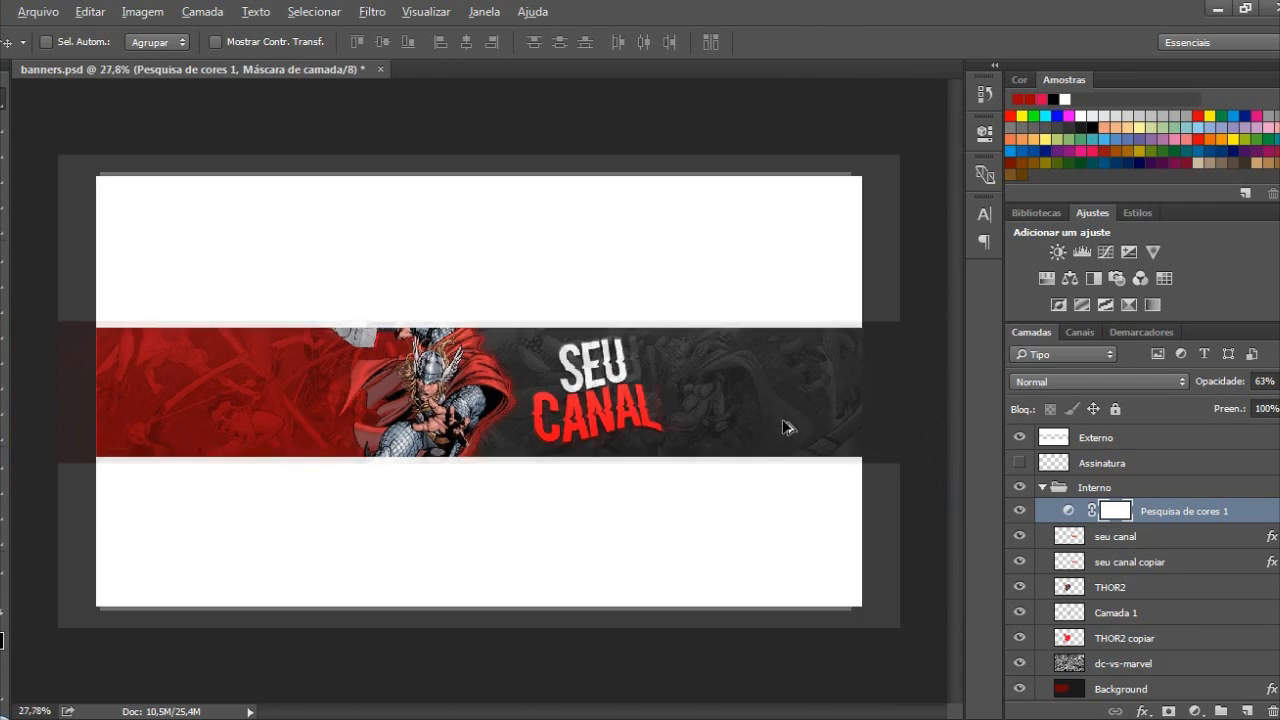
pyautogui.scroll(2, 567, 465)
pyautogui.scroll(2, 567, 465)
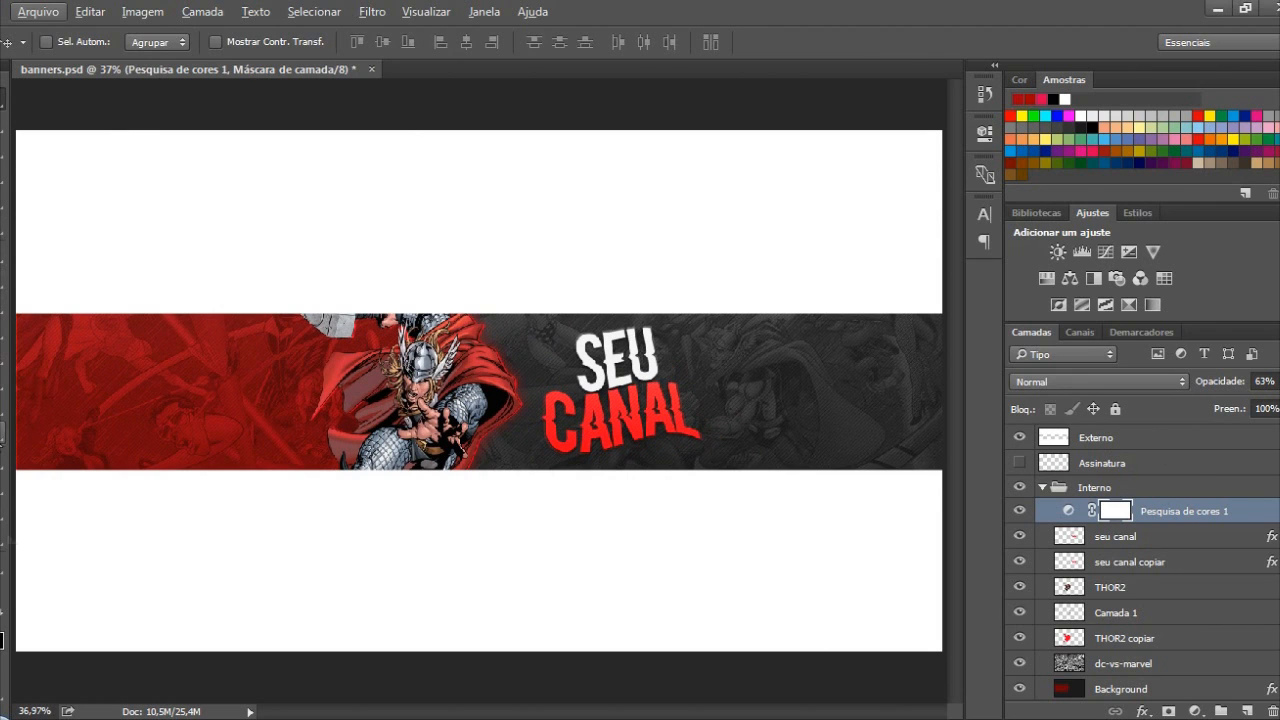
# Draw a red ellipse of about 1109 × 193 px across the banner's upper edge, on a new layer below the Color Lookup adjustment
pyautogui.hotkey('alt', '[')
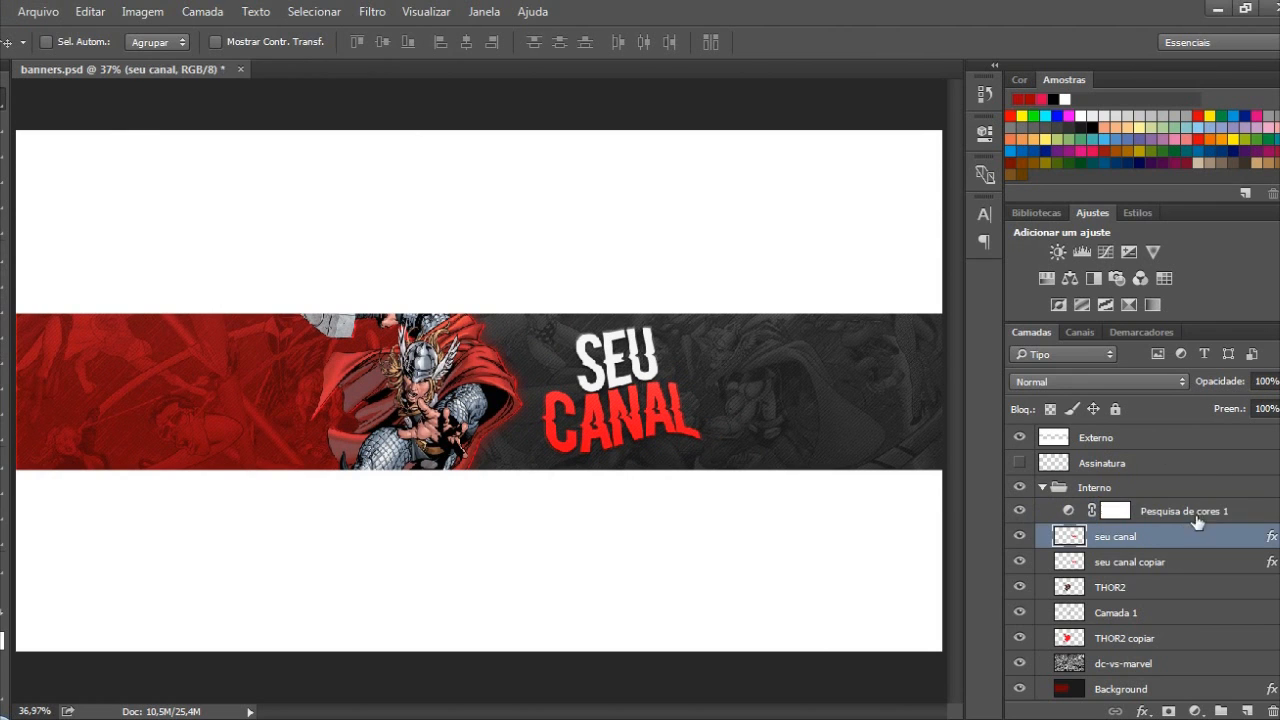
pyautogui.click(1247, 711)
pyautogui.moveTo(5, 540); pyautogui.dragTo(85, 570)
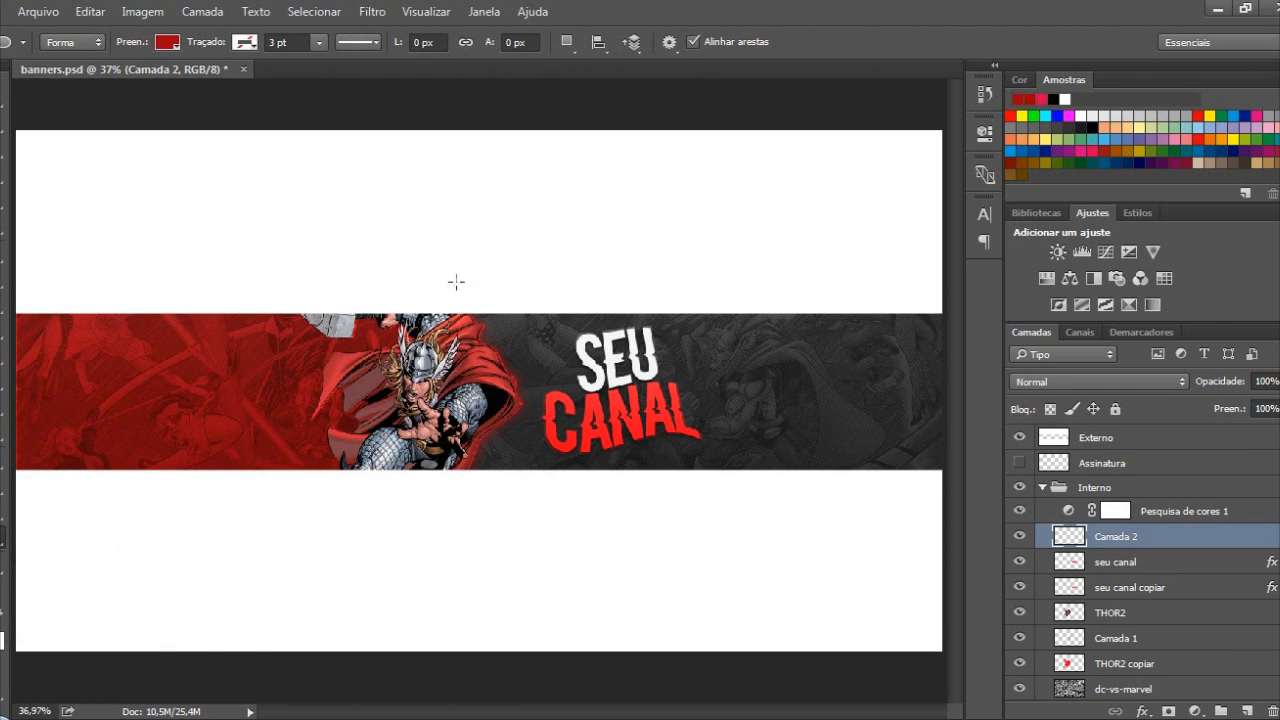
pyautogui.moveTo(270, 277); pyautogui.dragTo(680, 347)
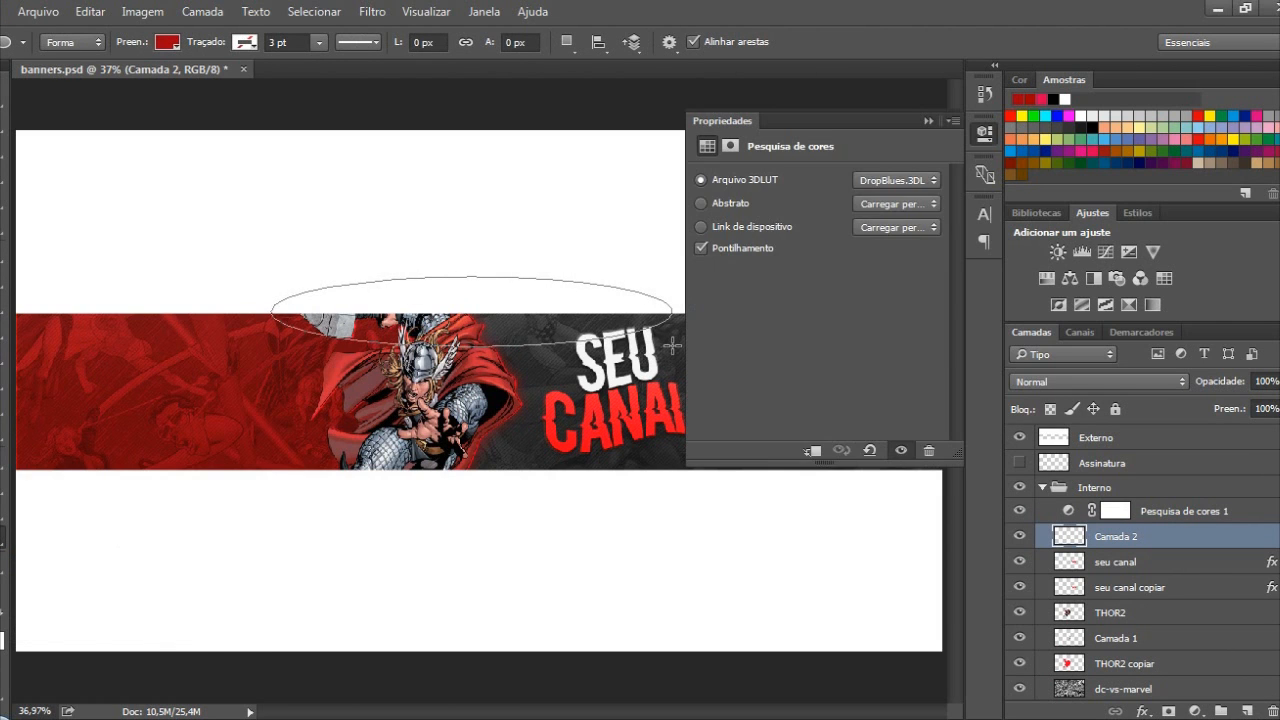
pyautogui.click(914, 172)
pyautogui.click(930, 121)
pyautogui.click(763, 195)
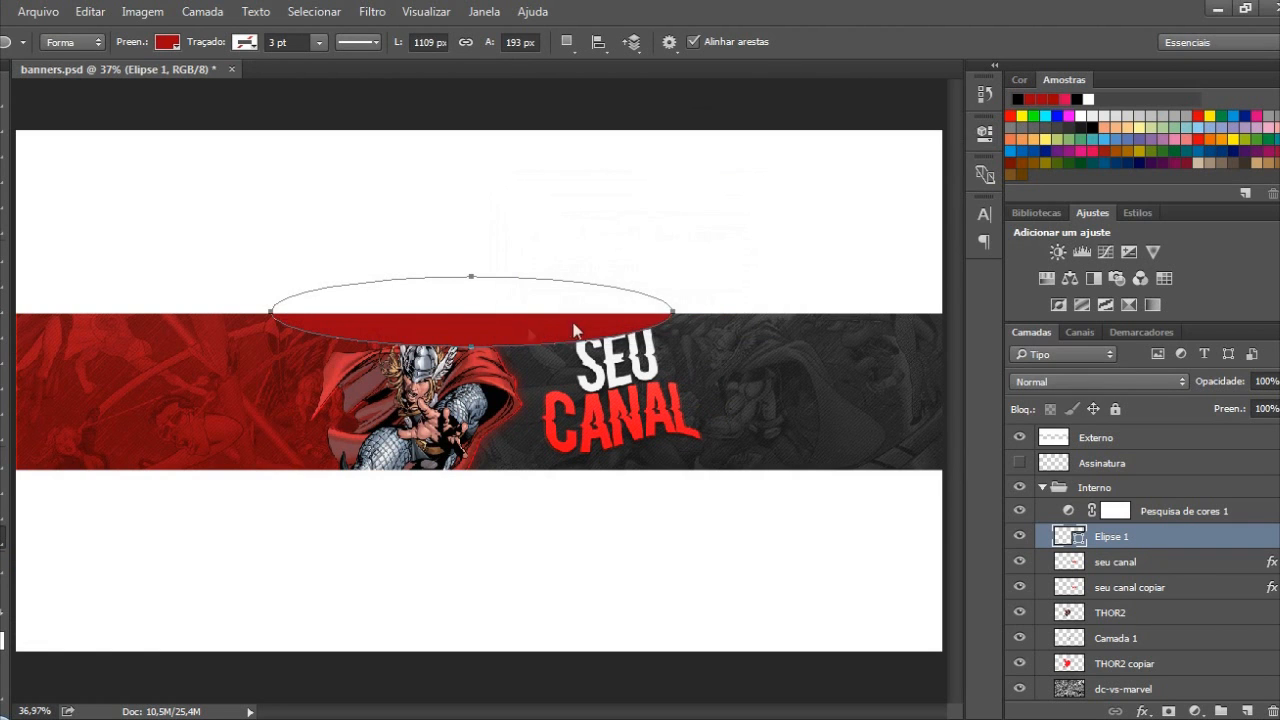
# Rasterize the ellipse layer and turn it white by raising its lightness to the maximum with Hue/Saturation
pyautogui.press('v')
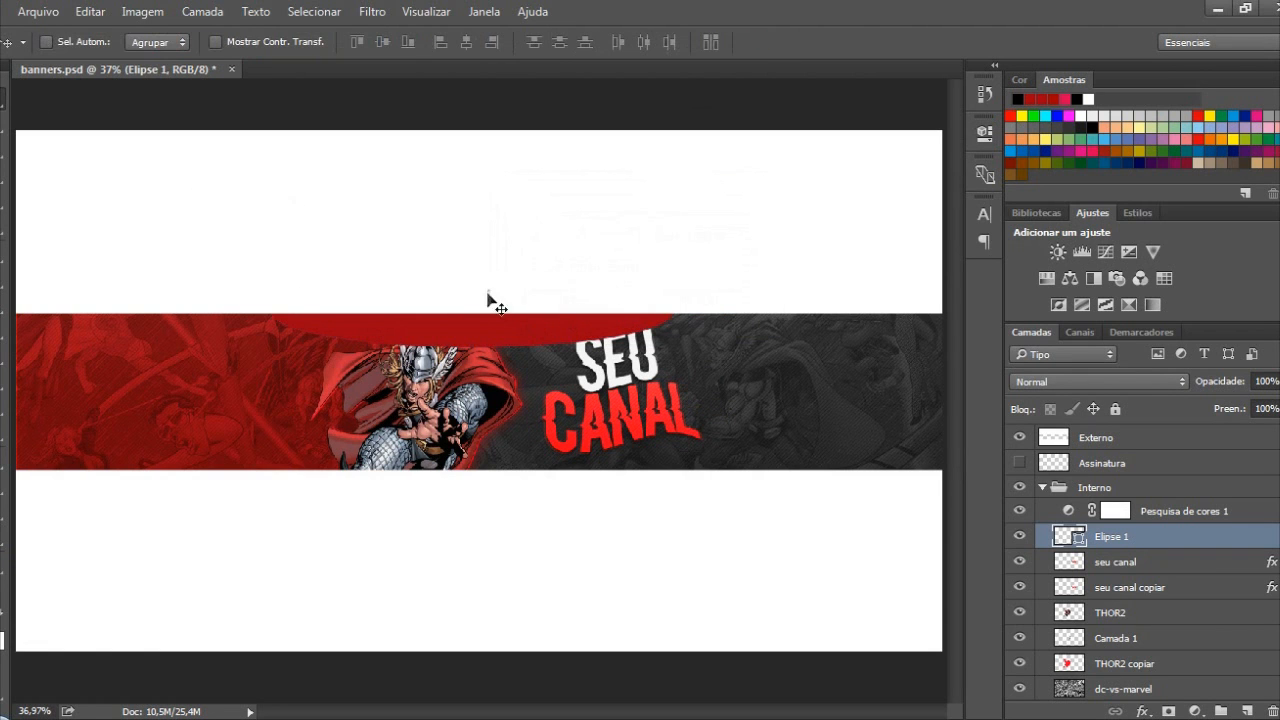
pyautogui.rightClick(1155, 540)
pyautogui.click(967, 371)
pyautogui.hotkey('ctrl', 'u')
pyautogui.moveTo(832, 366); pyautogui.dragTo(1078, 362)
pyautogui.click(1063, 163)
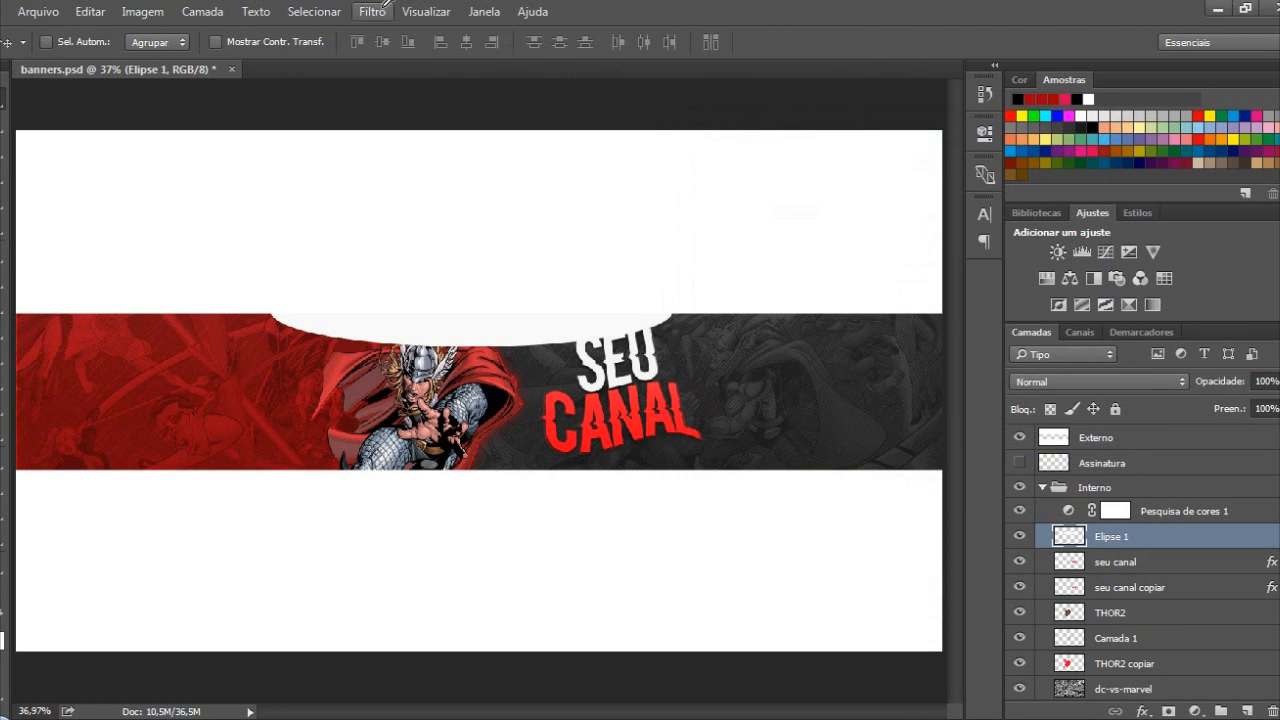
# Apply a Gaussian Blur to the white ellipse to form a soft glow and lower its opacity to 54%
pyautogui.click(372, 11)
pyautogui.moveTo(435, 224)
pyautogui.click(677, 337)
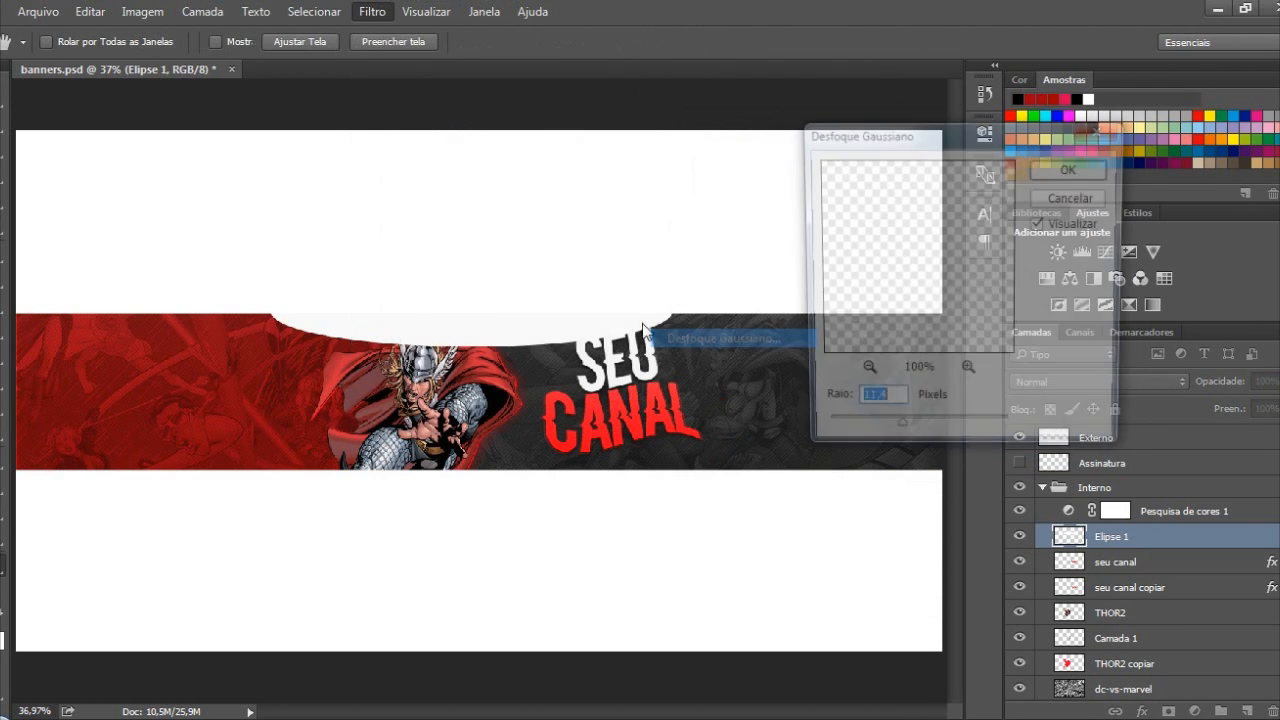
pyautogui.moveTo(917, 433); pyautogui.dragTo(960, 433)
pyautogui.click(1072, 167)
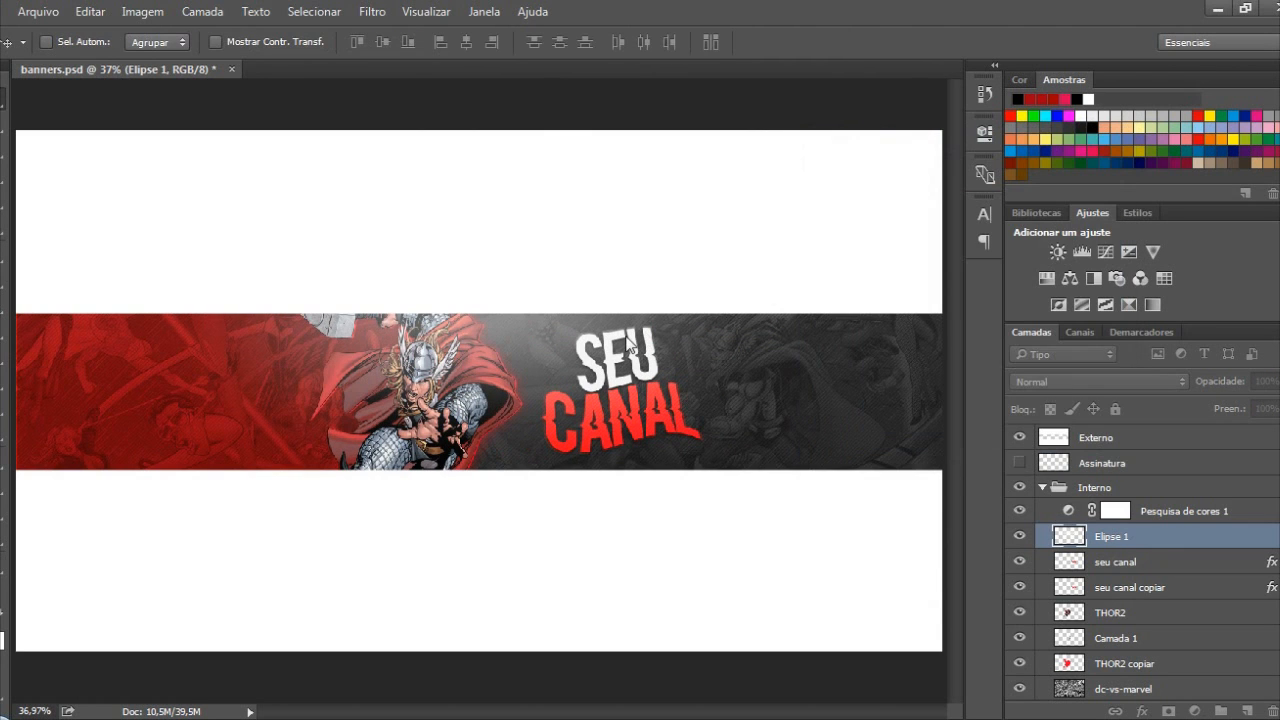
pyautogui.moveTo(528, 338); pyautogui.dragTo(554, 344)
pyautogui.moveTo(1276, 404); pyautogui.dragTo(1245, 405)
# Duplicate the glow to the banner's lower edge and colorize the copy with hue 350, saturation 100 and lightness -61
pyautogui.moveTo(503, 376); pyautogui.dragTo(503, 433)
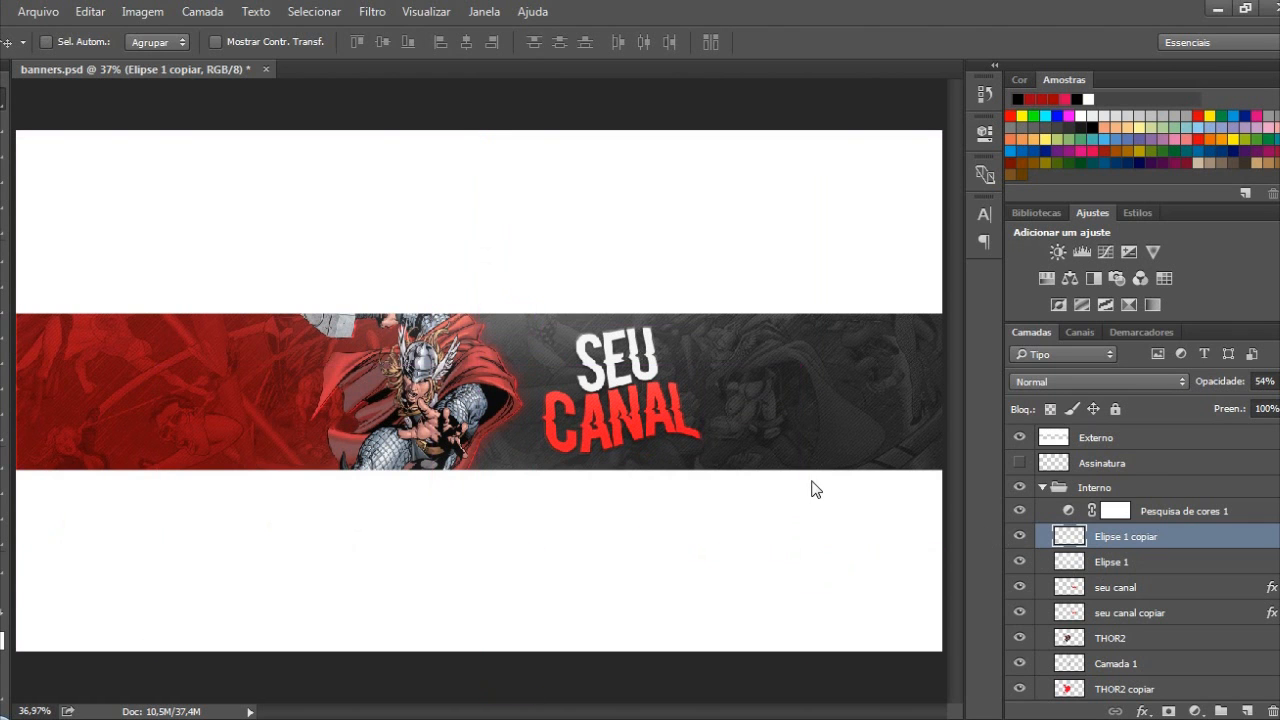
pyautogui.hotkey('ctrl', 'u')
pyautogui.click(1033, 380)
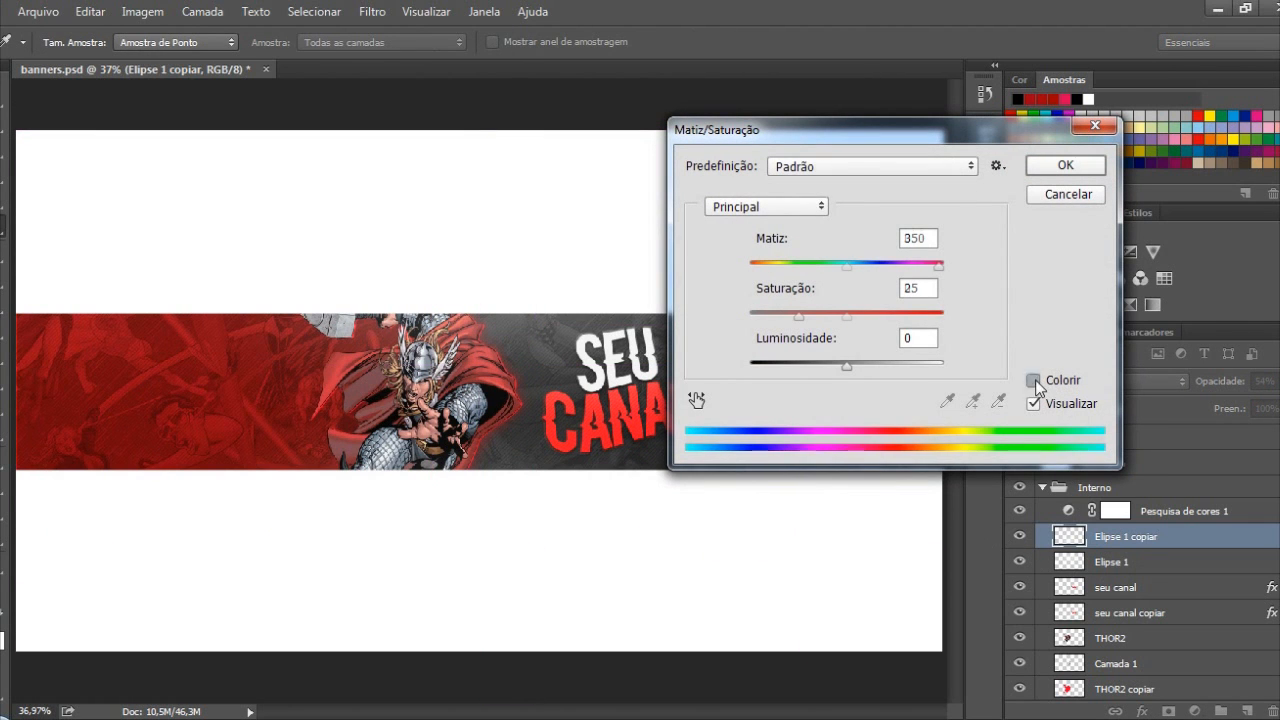
pyautogui.moveTo(847, 366); pyautogui.dragTo(808, 366)
pyautogui.moveTo(805, 315); pyautogui.dragTo(1012, 316)
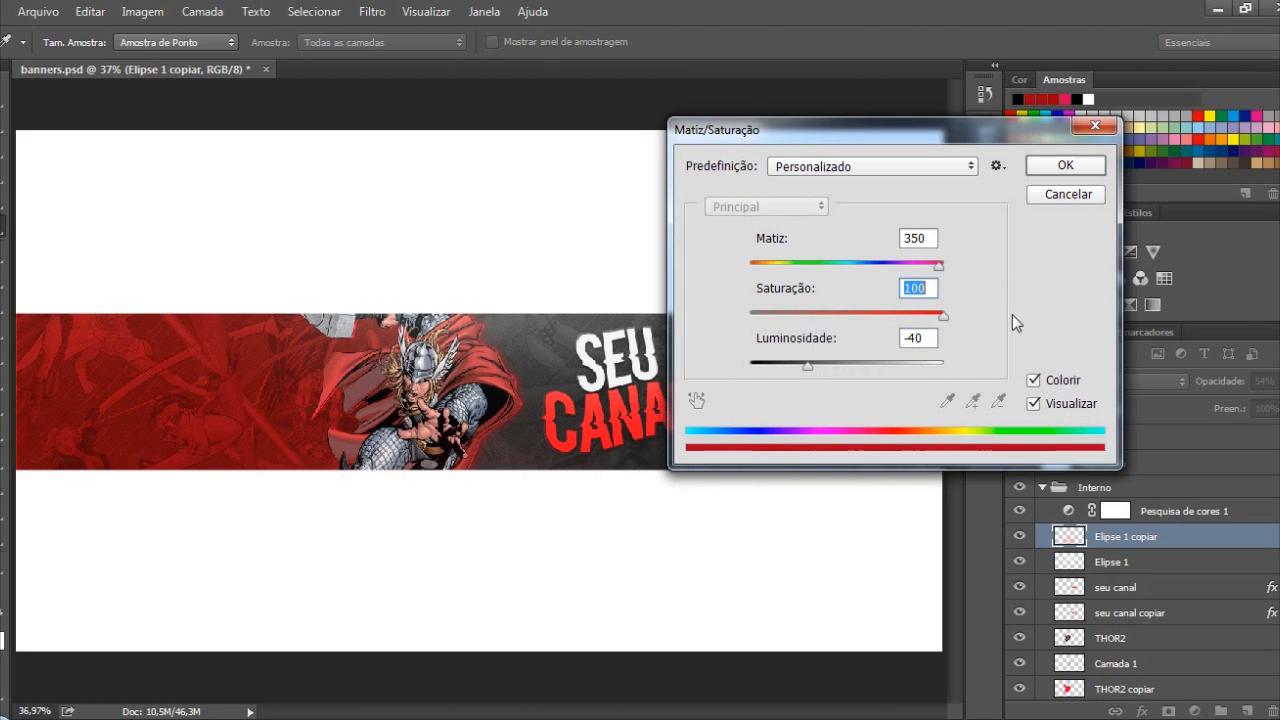
pyautogui.moveTo(803, 360); pyautogui.dragTo(788, 364)
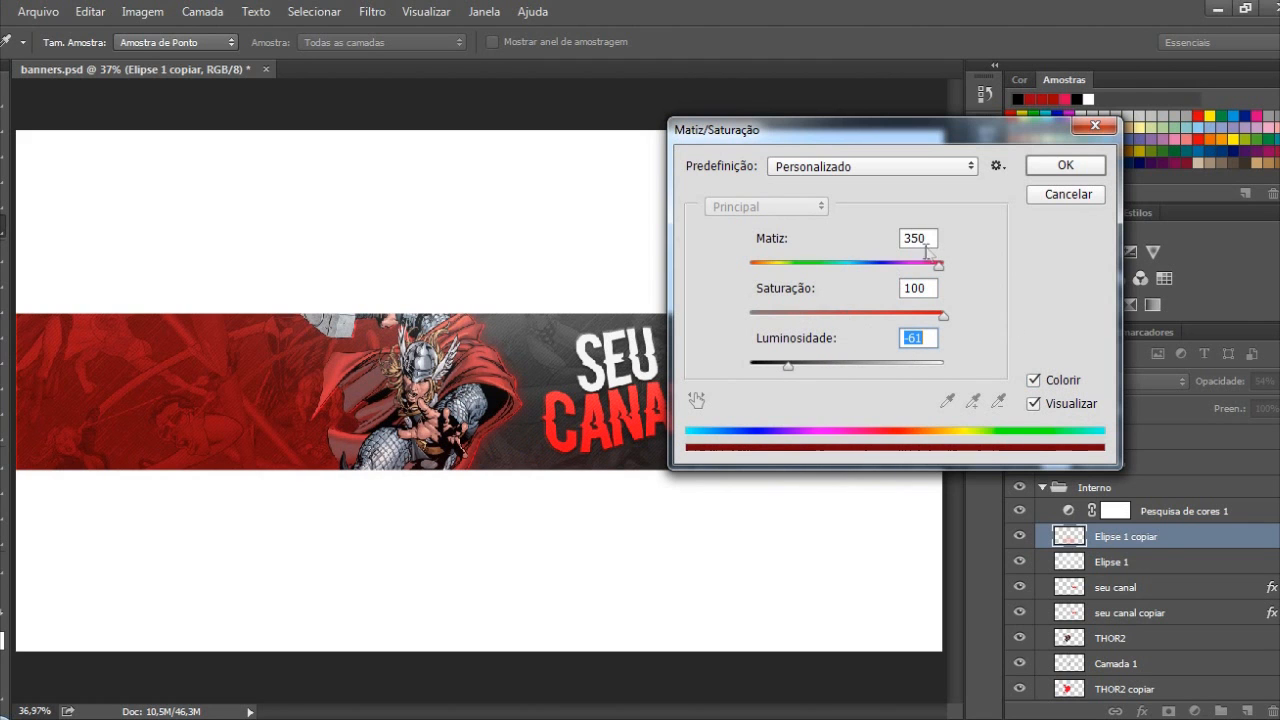
pyautogui.click(1065, 165)
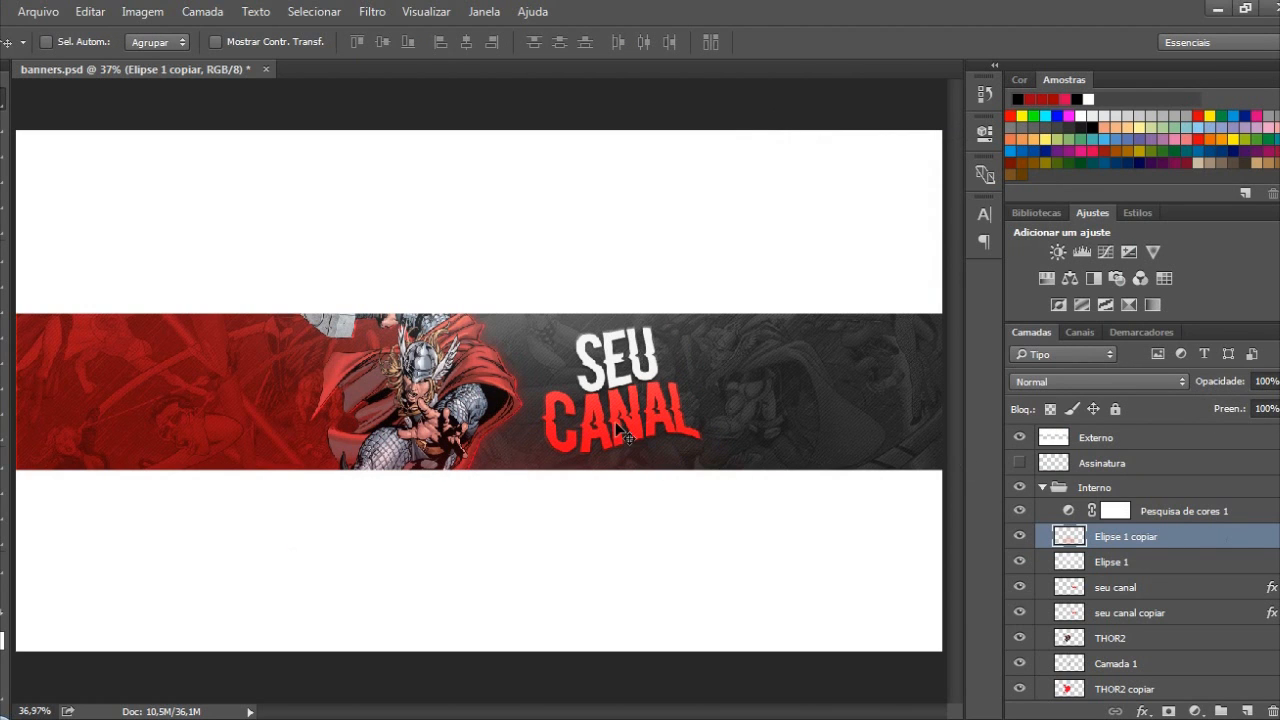
# Shift the hue of the red glow copy by +7 with Hue/Saturation
pyautogui.hotkey('ctrl', 'u')
pyautogui.moveTo(847, 266); pyautogui.dragTo(855, 259)
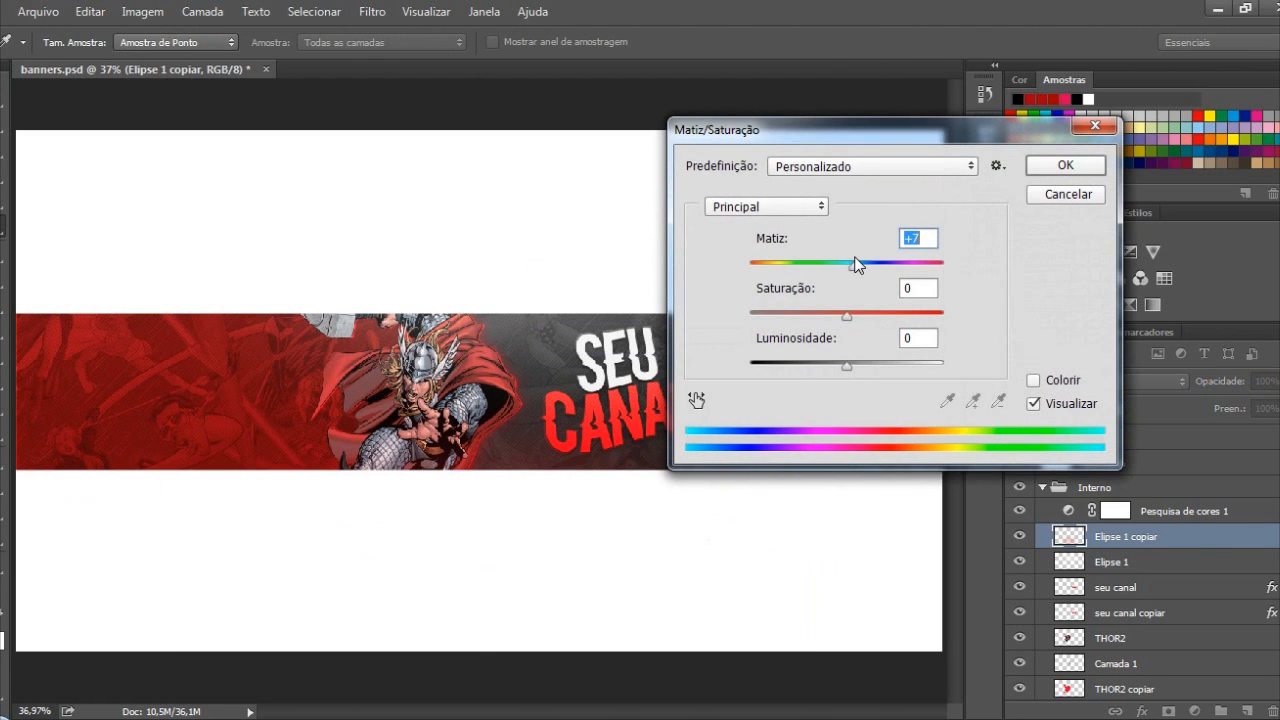
pyautogui.click(1065, 165)
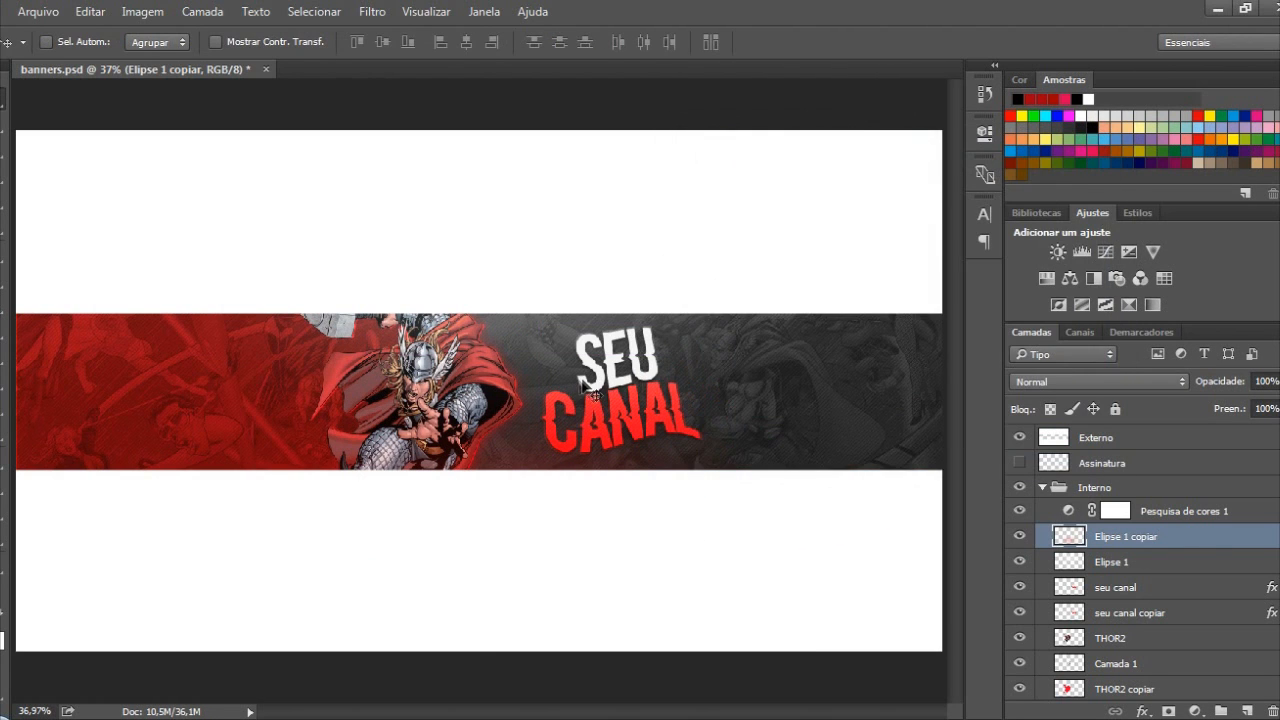
# Examine the light effects around Thor and the title at several zoom levels
pyautogui.scroll(-2, 564, 389)
pyautogui.scroll(-3, 564, 389)
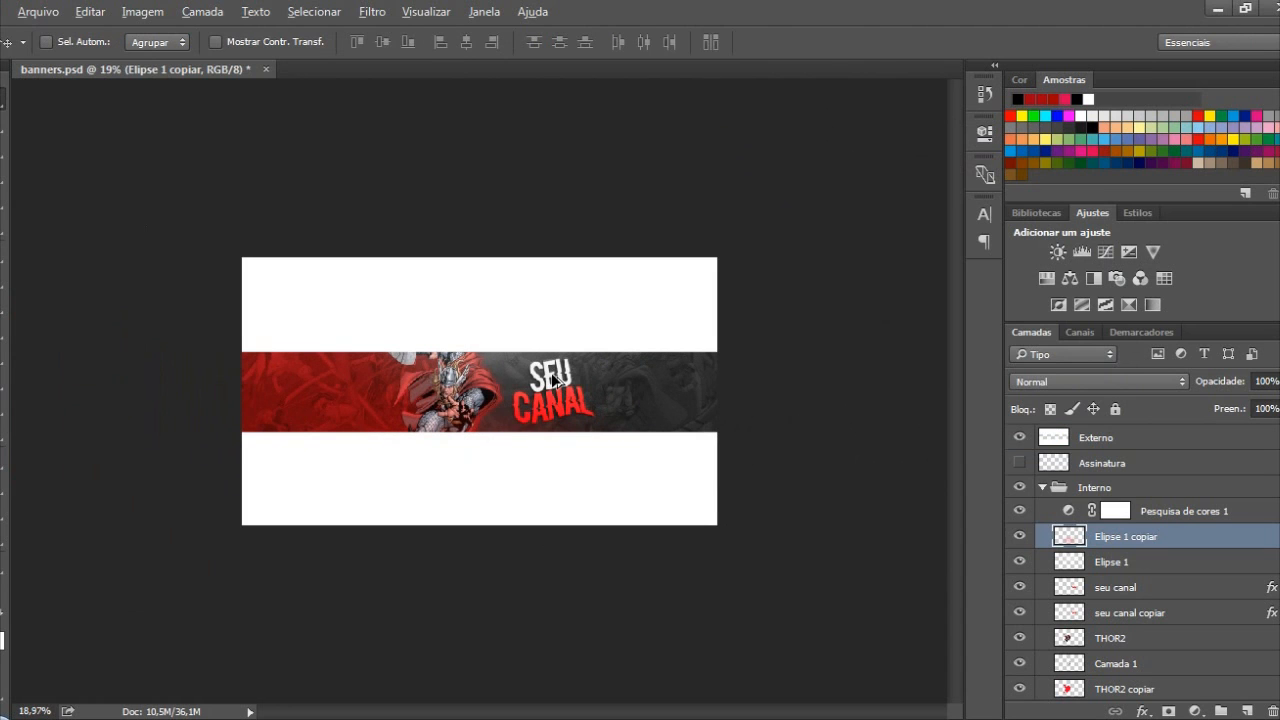
pyautogui.scroll(4, 434, 476)
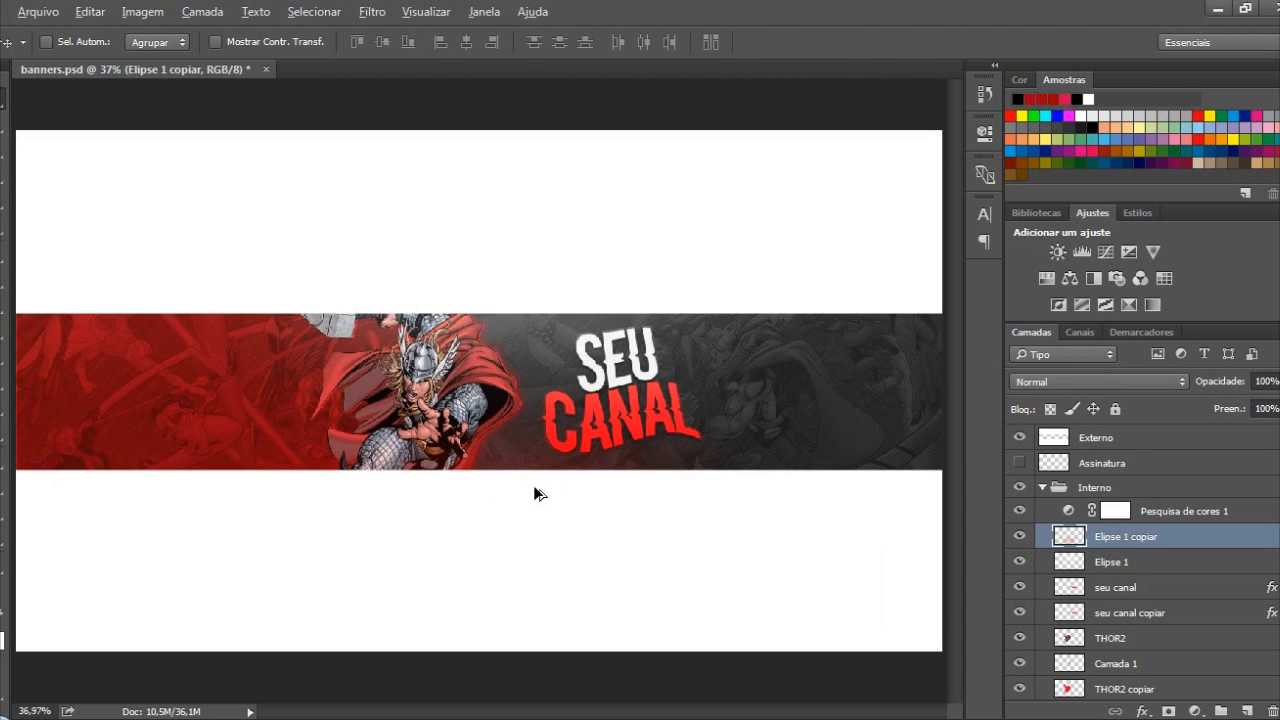
pyautogui.scroll(4, 534, 460)
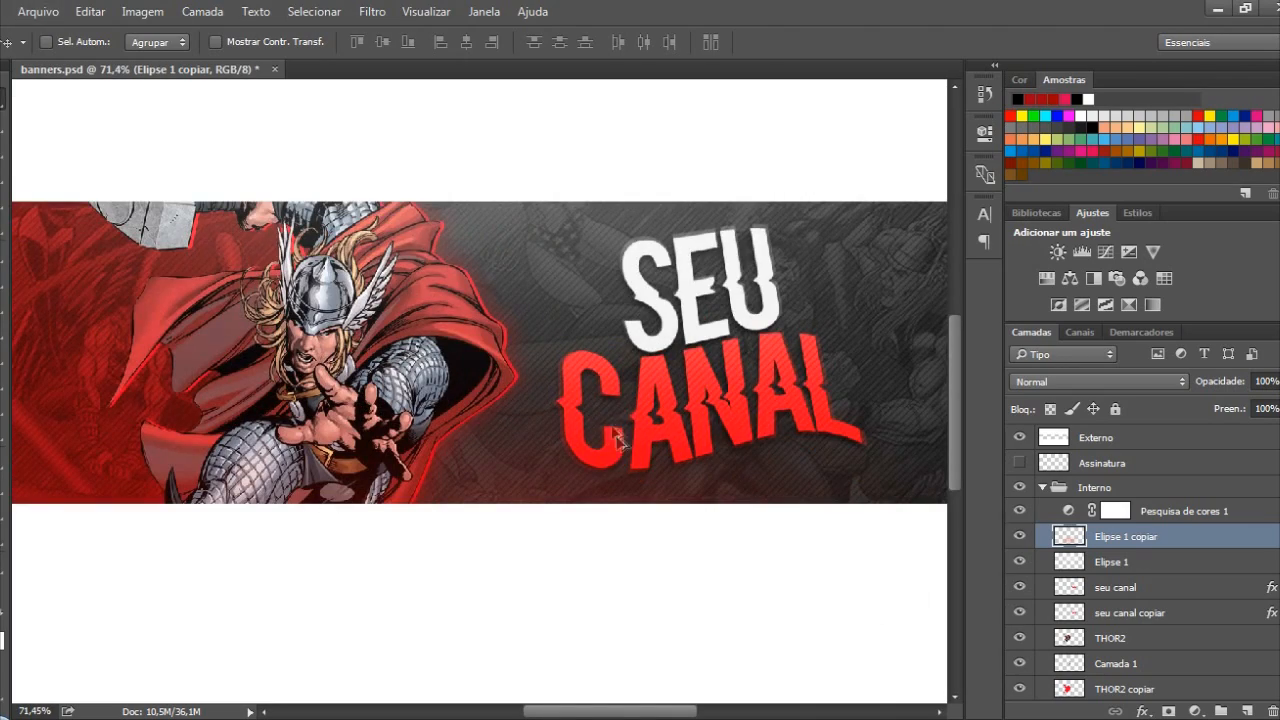
pyautogui.scroll(2, 617, 437)
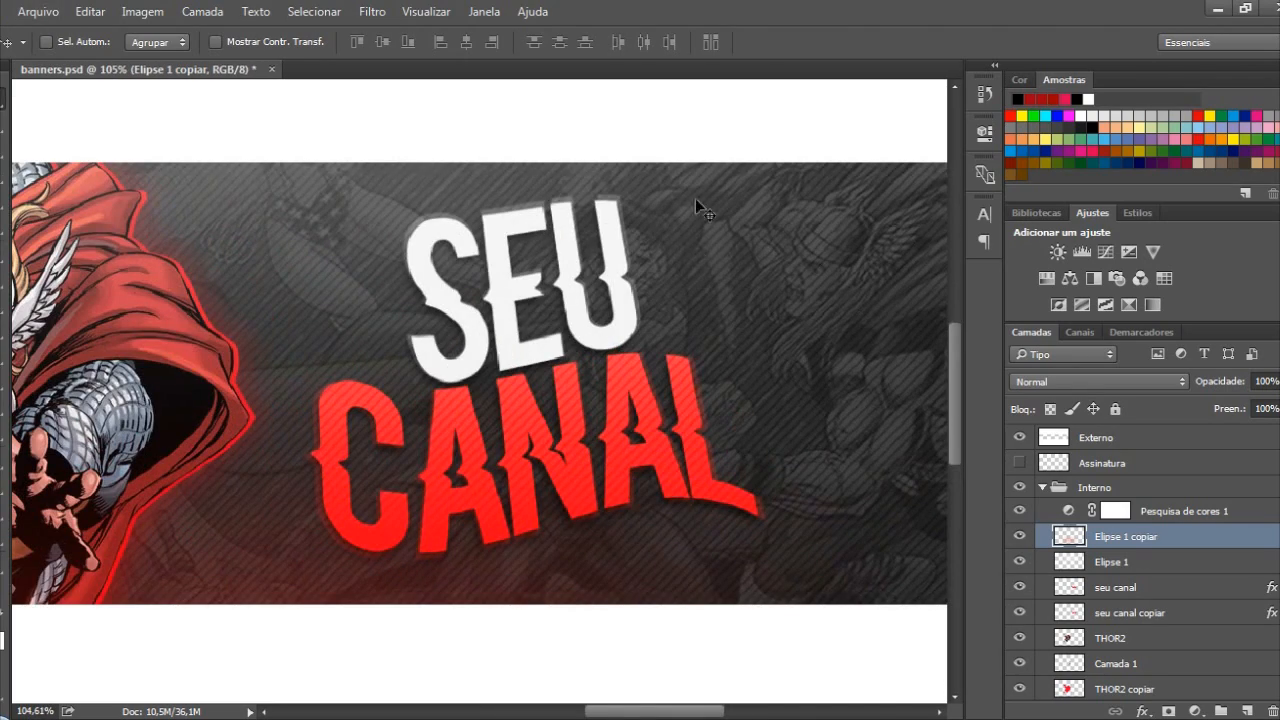
pyautogui.scroll(-2, 868, 298)
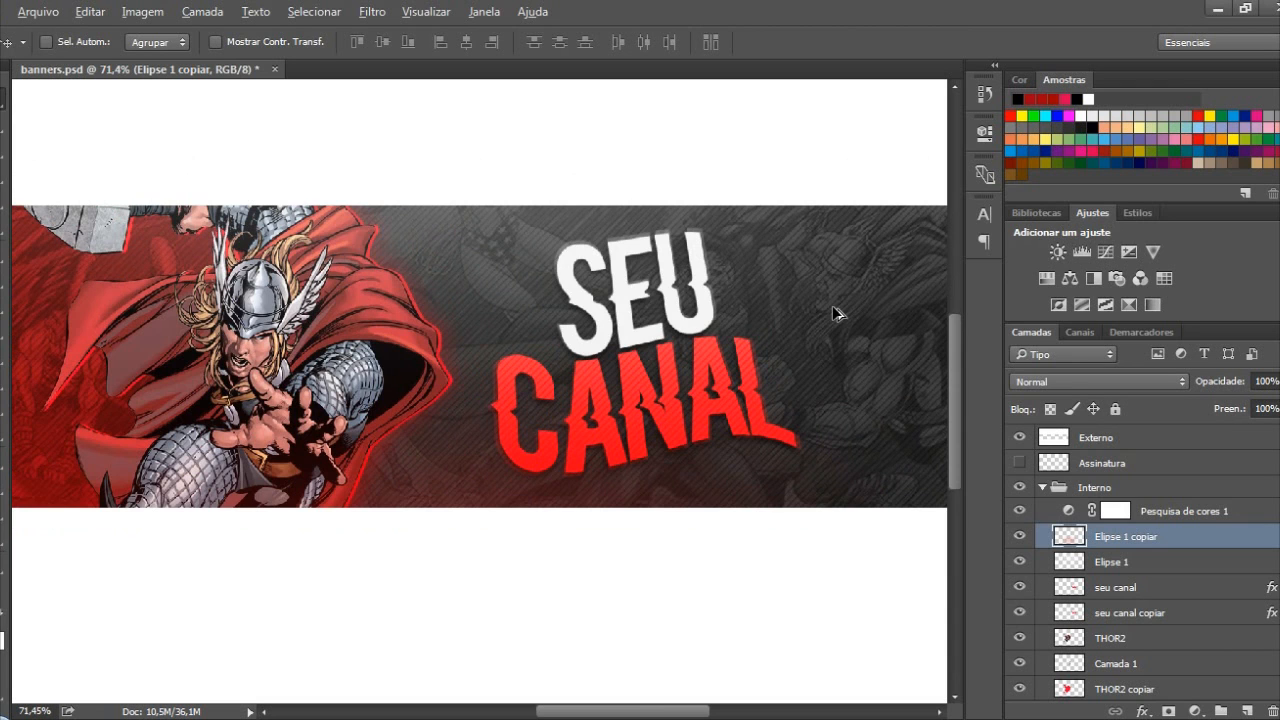
pyautogui.scroll(-3, 836, 313)
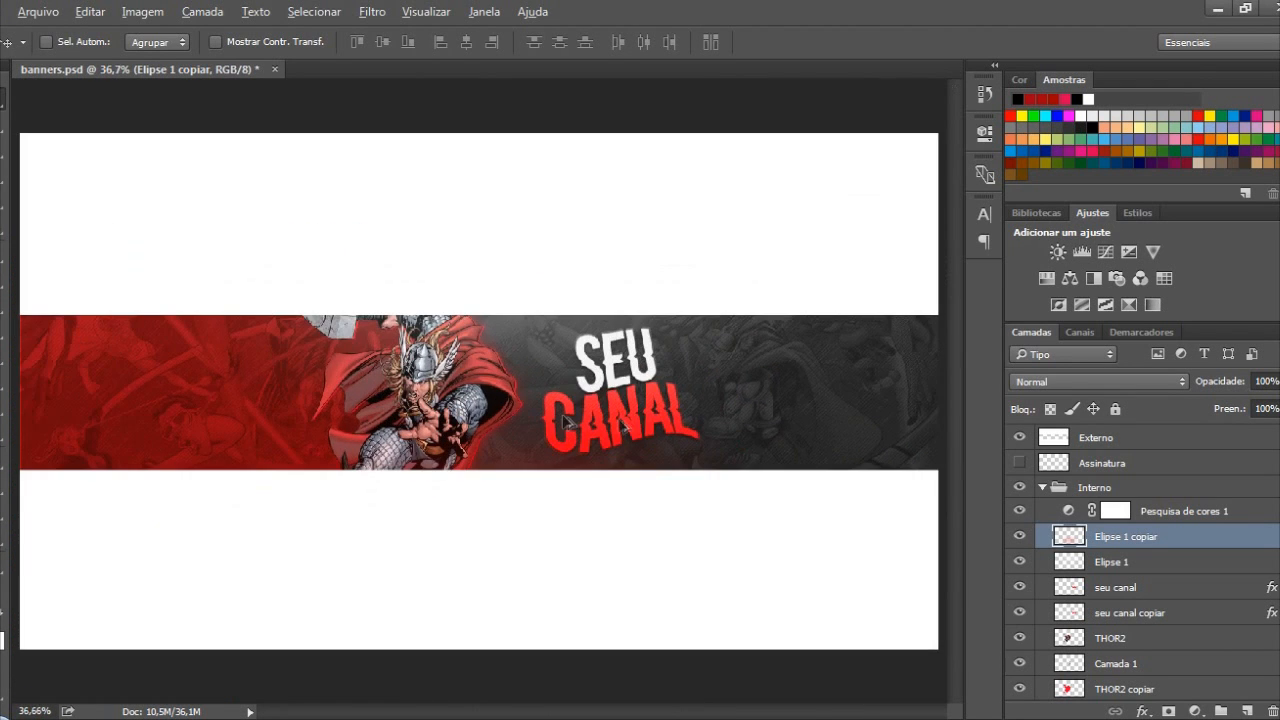
pyautogui.scroll(1, 641, 424)
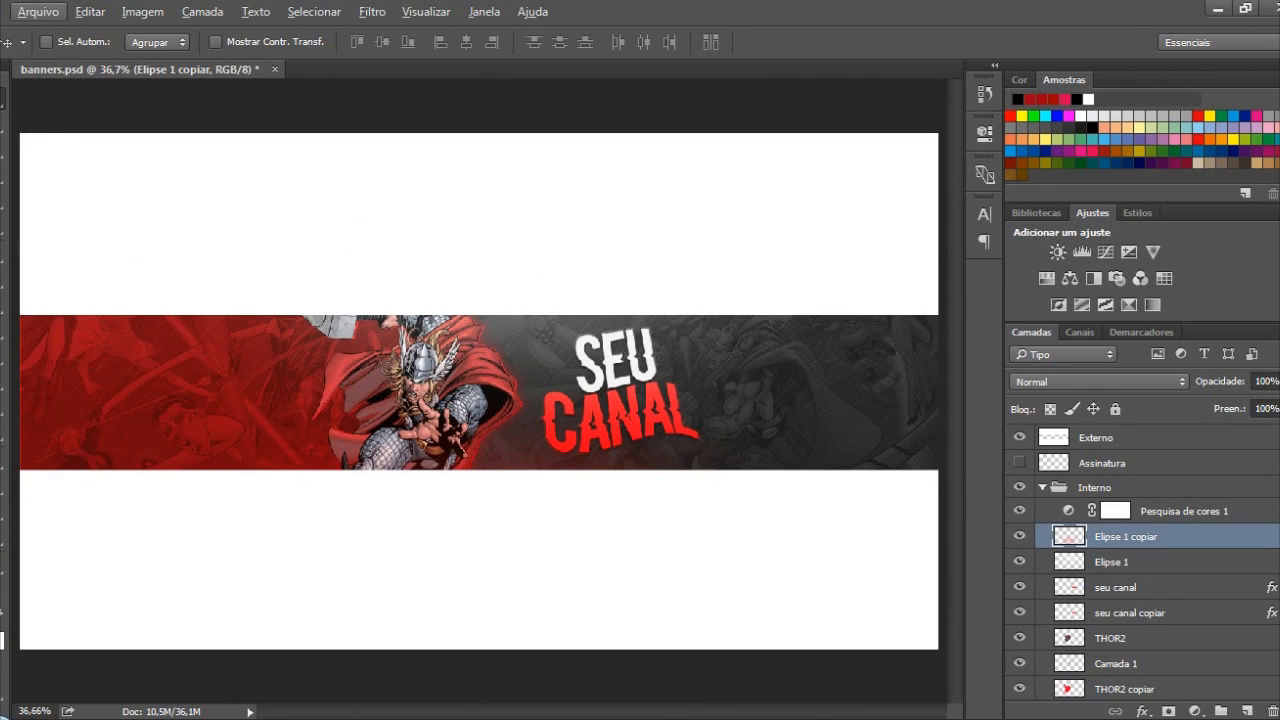
# Duplicate all layers of the Interno group, from Background to the Color Lookup adjustment, and merge the copies into one layer
pyautogui.scroll(-2, 1180, 585)
pyautogui.click(1127, 678)
pyautogui.click(1127, 687)
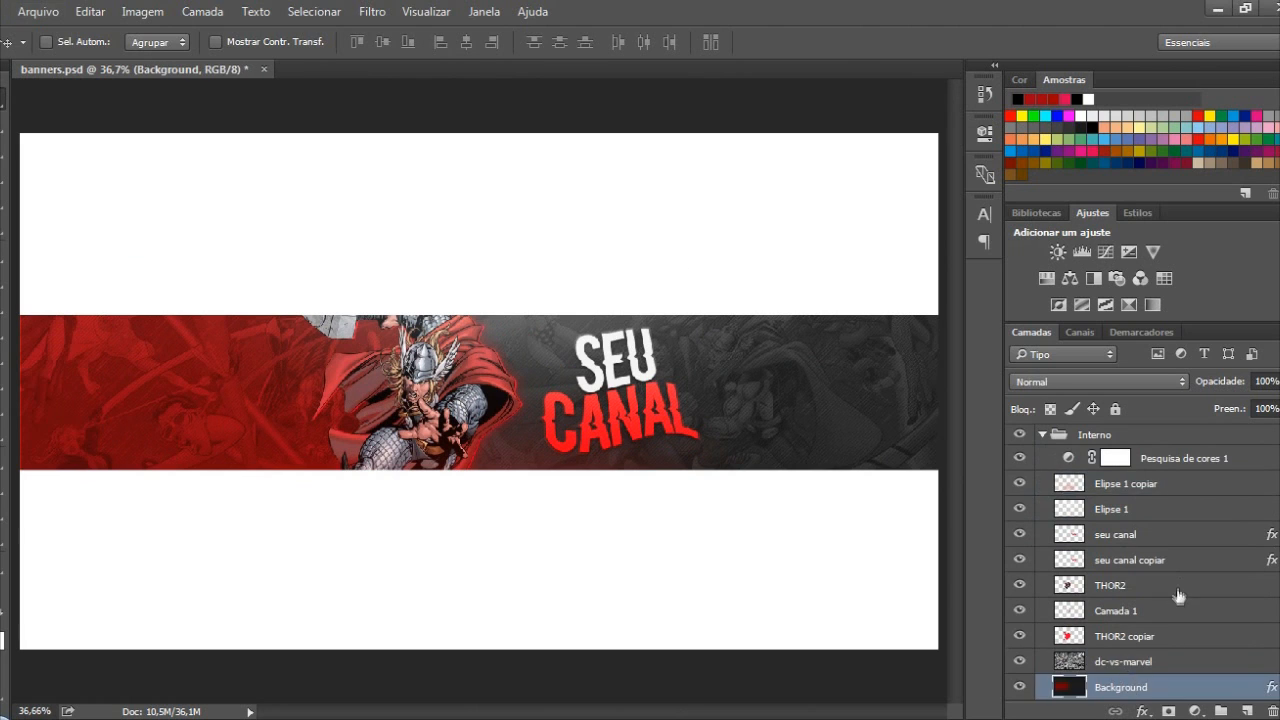
pyautogui.scroll(2, 1177, 592)
pyautogui.keyDown('shift'); pyautogui.click(1170, 511); pyautogui.keyUp('shift')
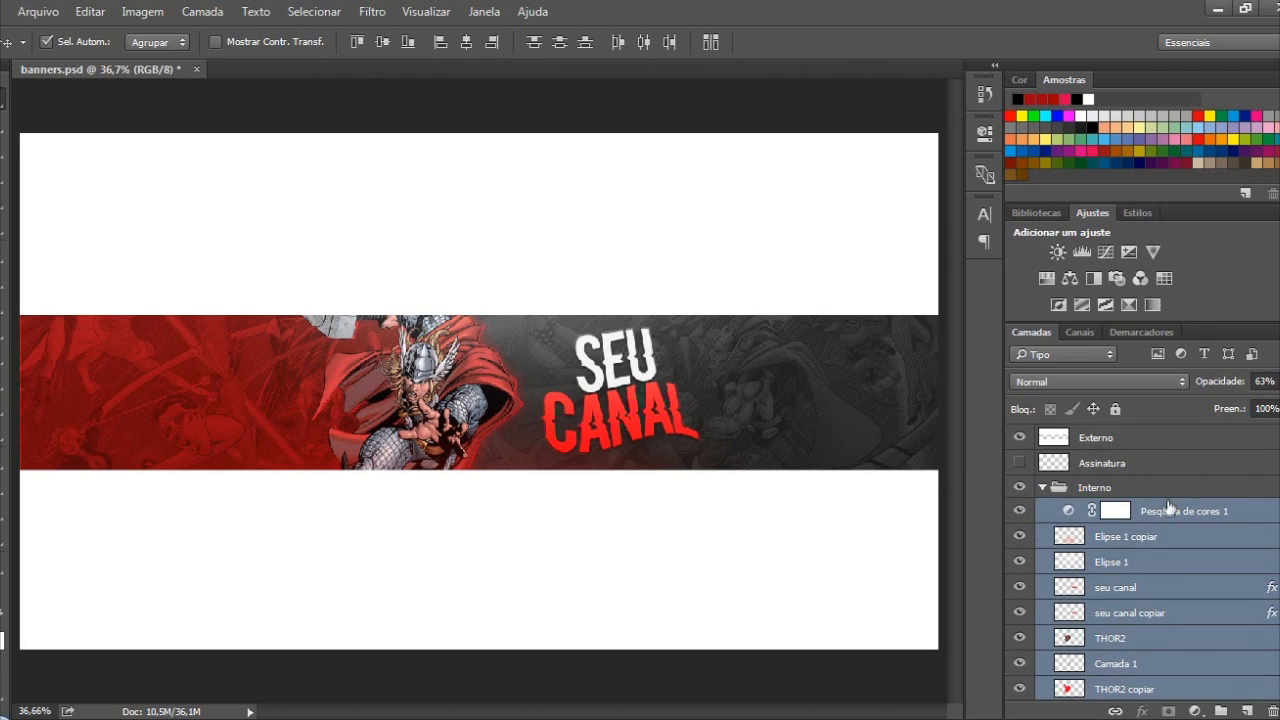
pyautogui.hotkey('ctrl', 'j')
pyautogui.hotkey('ctrl', 'e')
pyautogui.click(1021, 511)
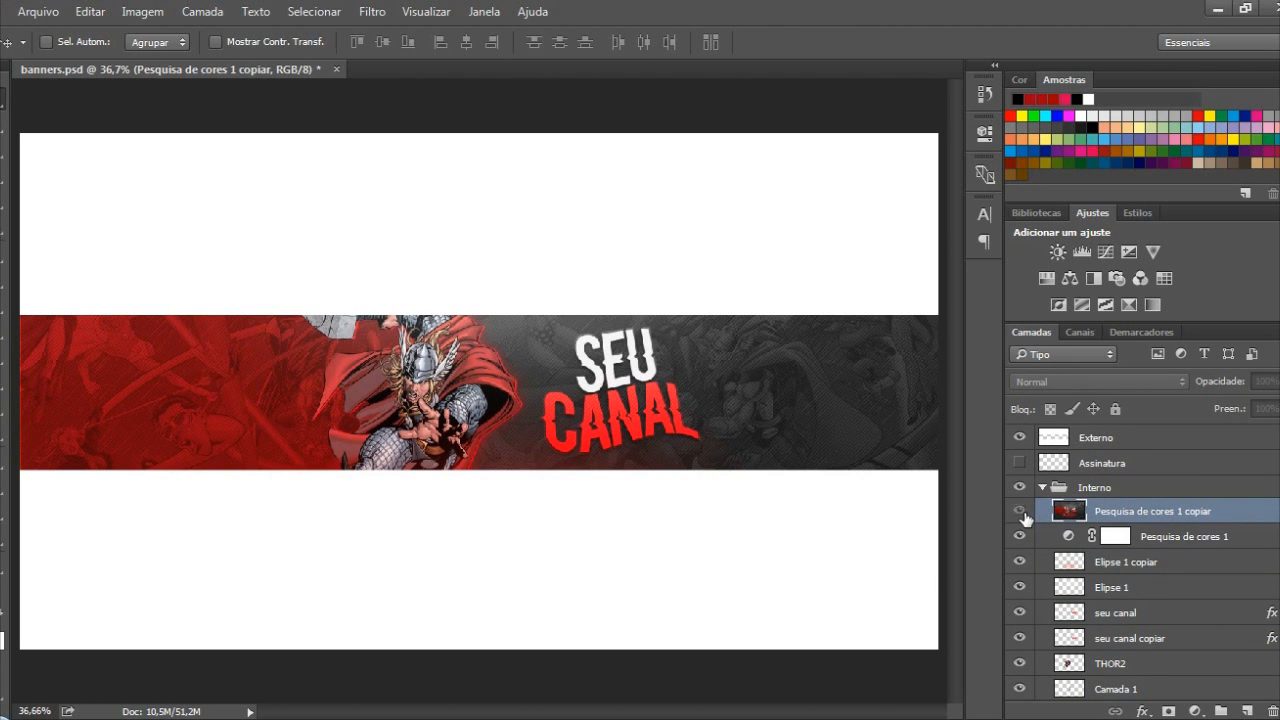
# Disable the red (R) channel in the merged layer's blending options and zoom in to inspect Thor and the title
pyautogui.doubleClick(1265, 524)
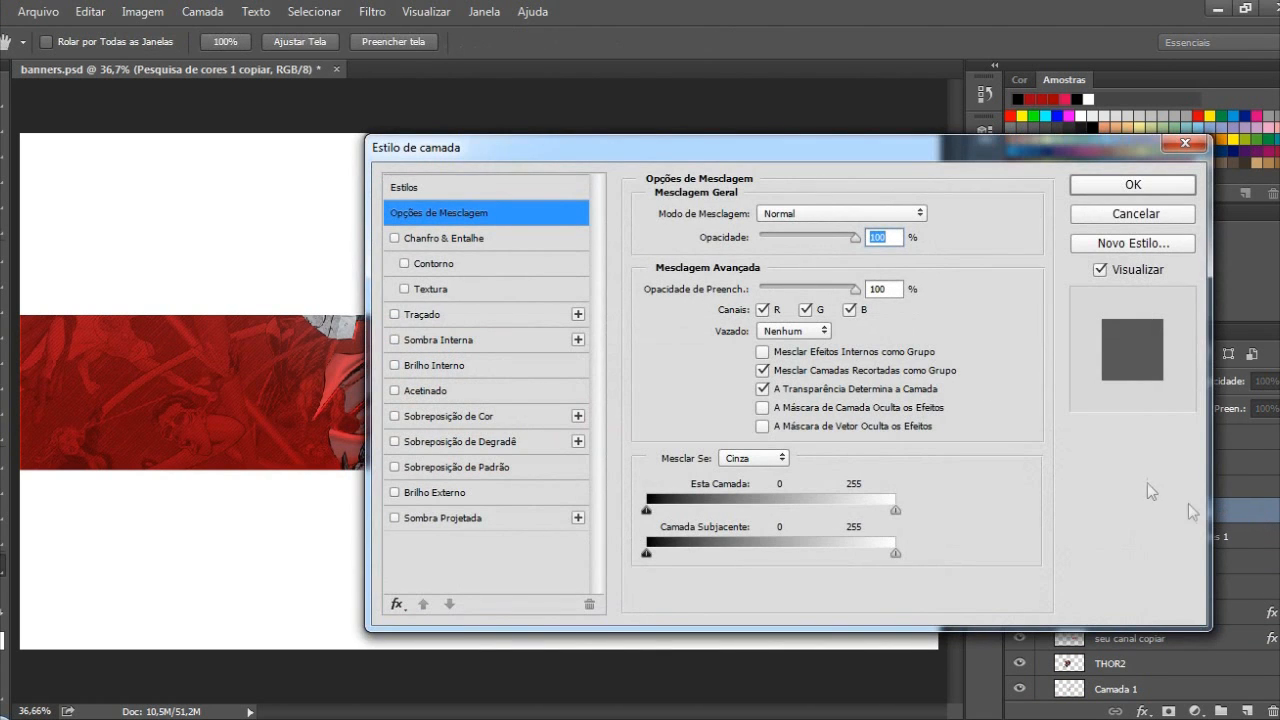
pyautogui.moveTo(894, 154); pyautogui.dragTo(1056, 168)
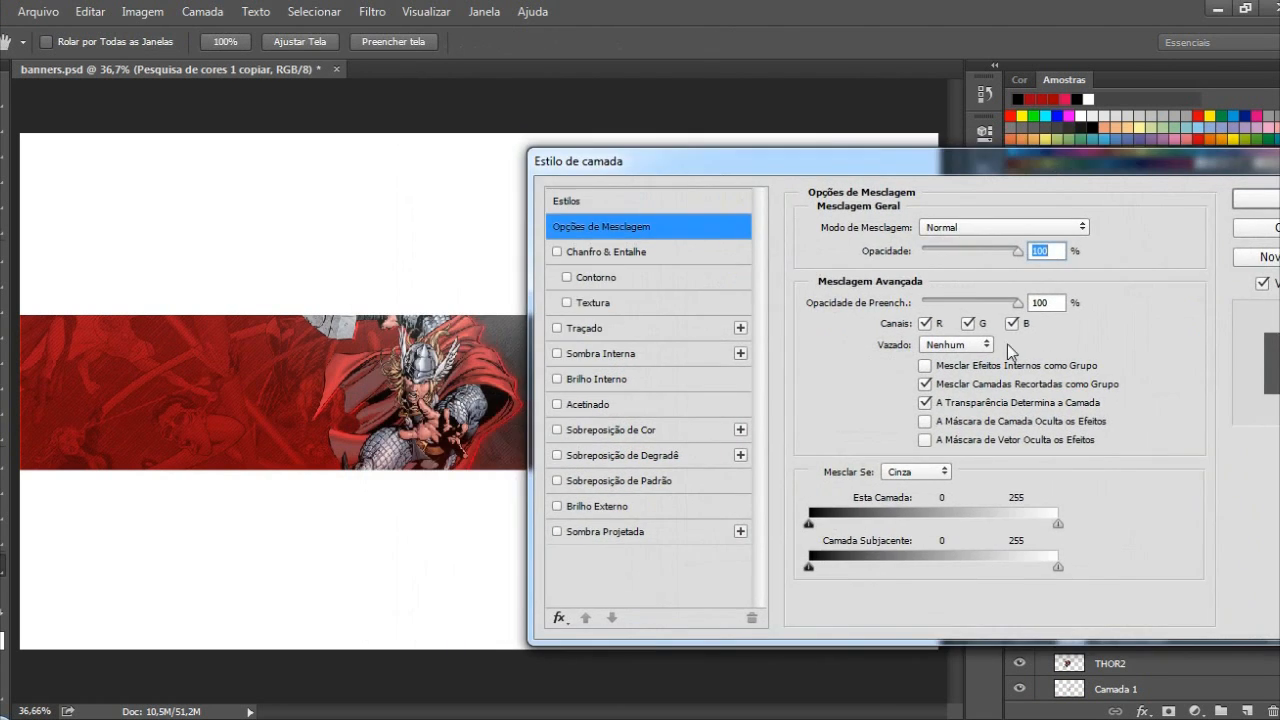
pyautogui.click(923, 323)
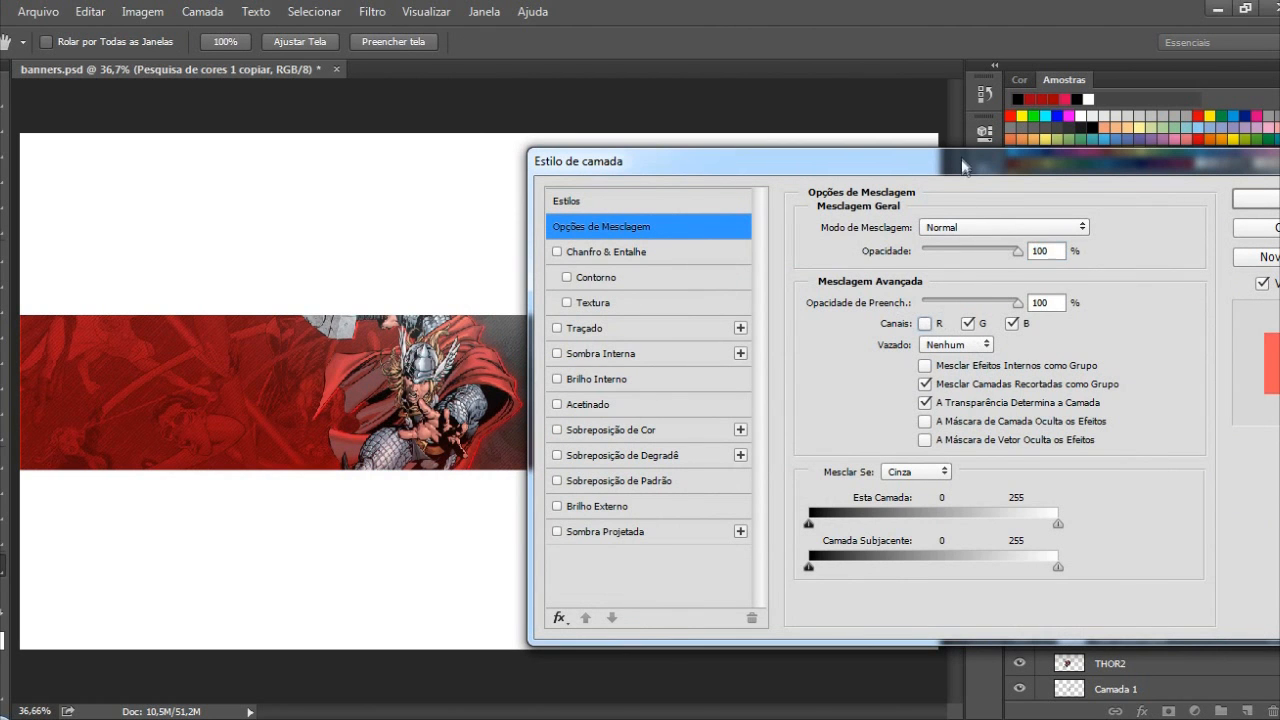
pyautogui.moveTo(964, 163); pyautogui.dragTo(834, 136)
pyautogui.click(1165, 171)
pyautogui.scroll(4, 517, 500)
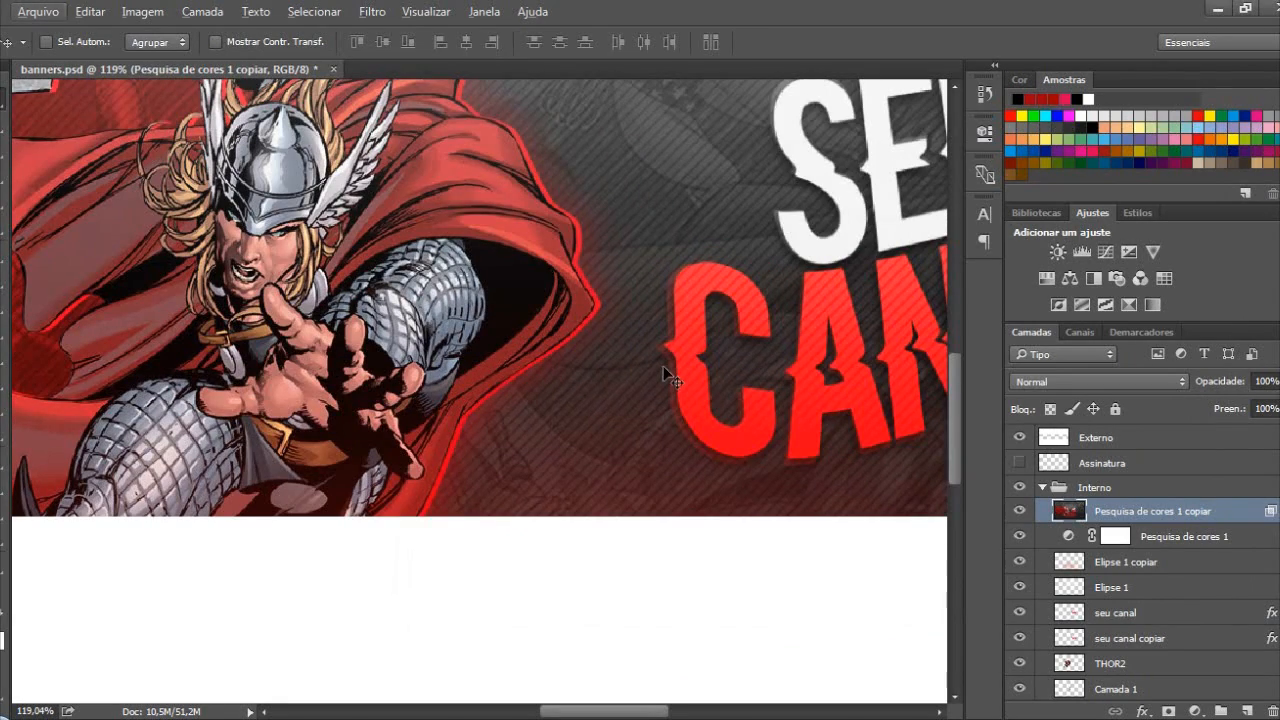
# Nudge the merged layer several small increments to the left to create a cyan and red channel offset on Thor and the title
pyautogui.scroll(-2, 663, 366)
pyautogui.scroll(1, 785, 304)
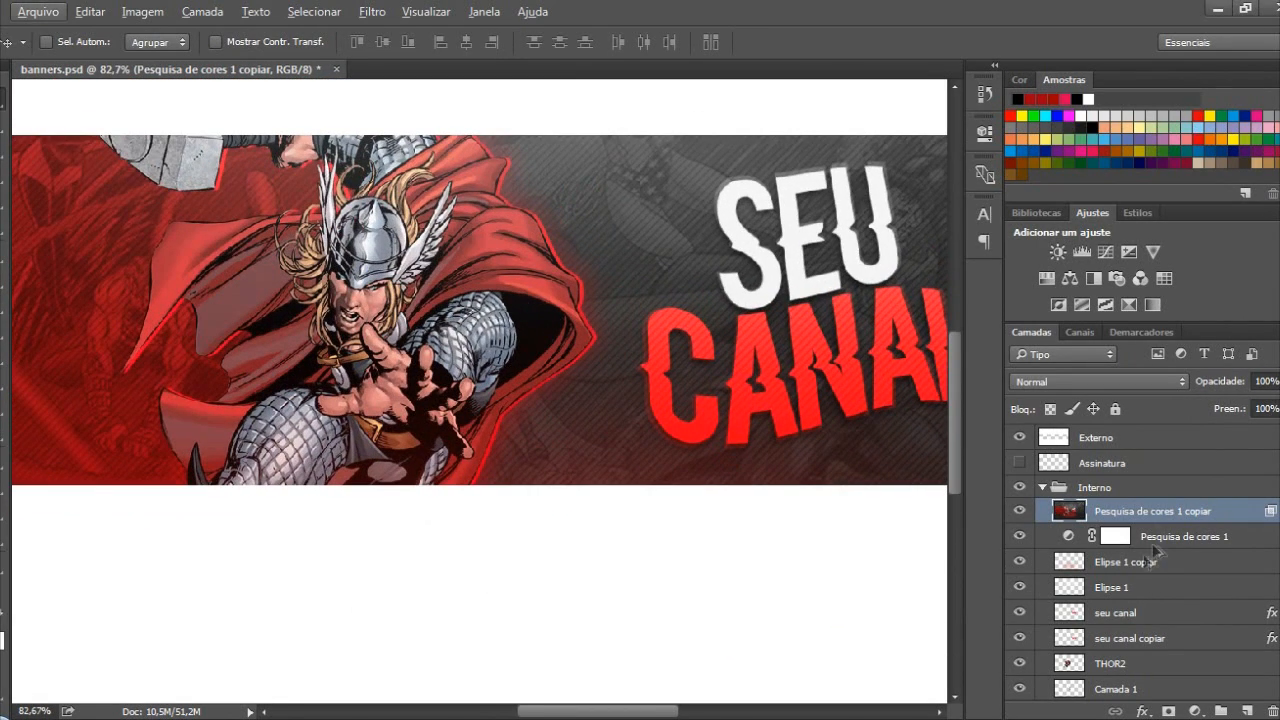
pyautogui.press('Left')
pyautogui.press('Left')
pyautogui.press('Left')
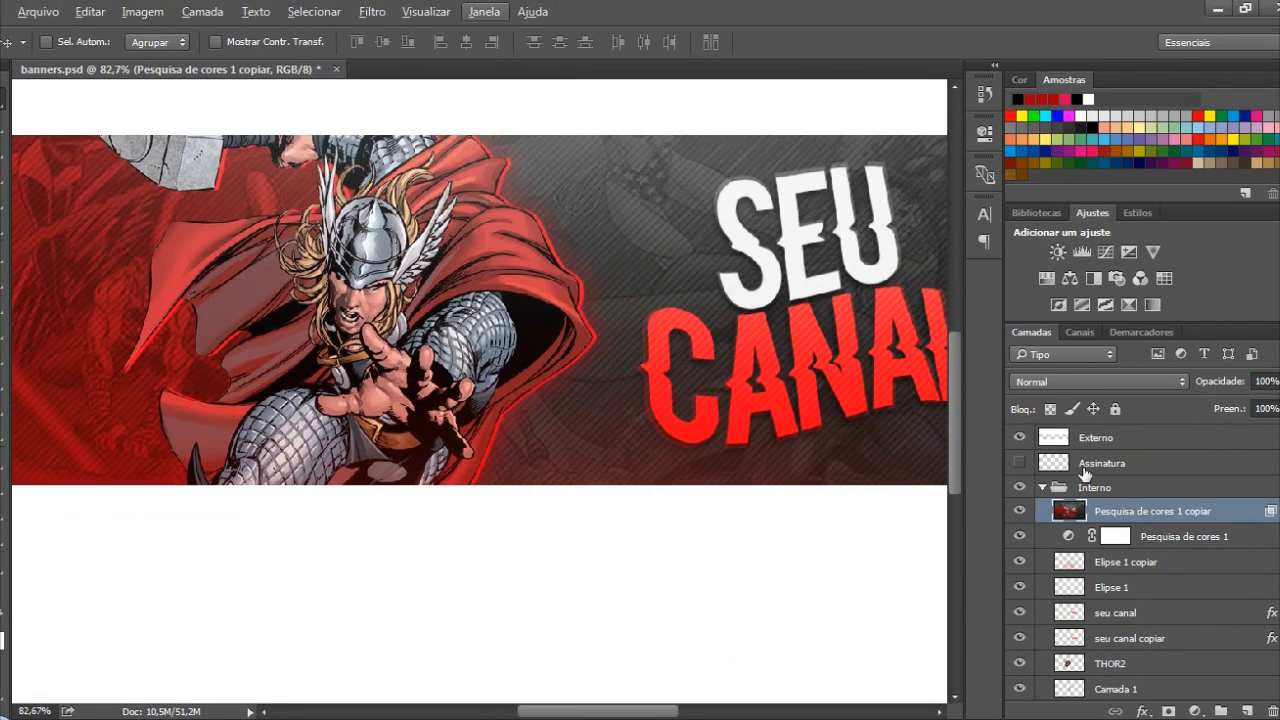
pyautogui.press('Left')
pyautogui.press('Left')
pyautogui.press('Left')
pyautogui.press('Escape')
pyautogui.press('Left')
pyautogui.press('Left')
pyautogui.press('Left')
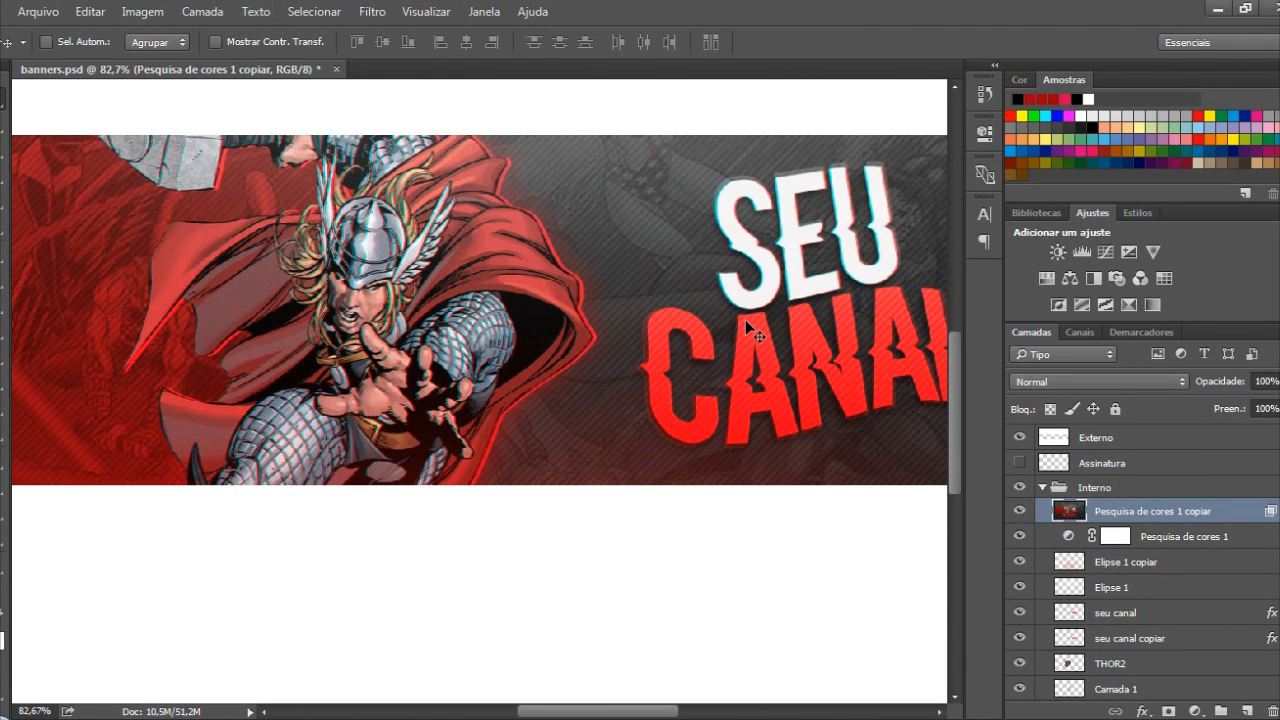
pyautogui.scroll(-2, 782, 306)
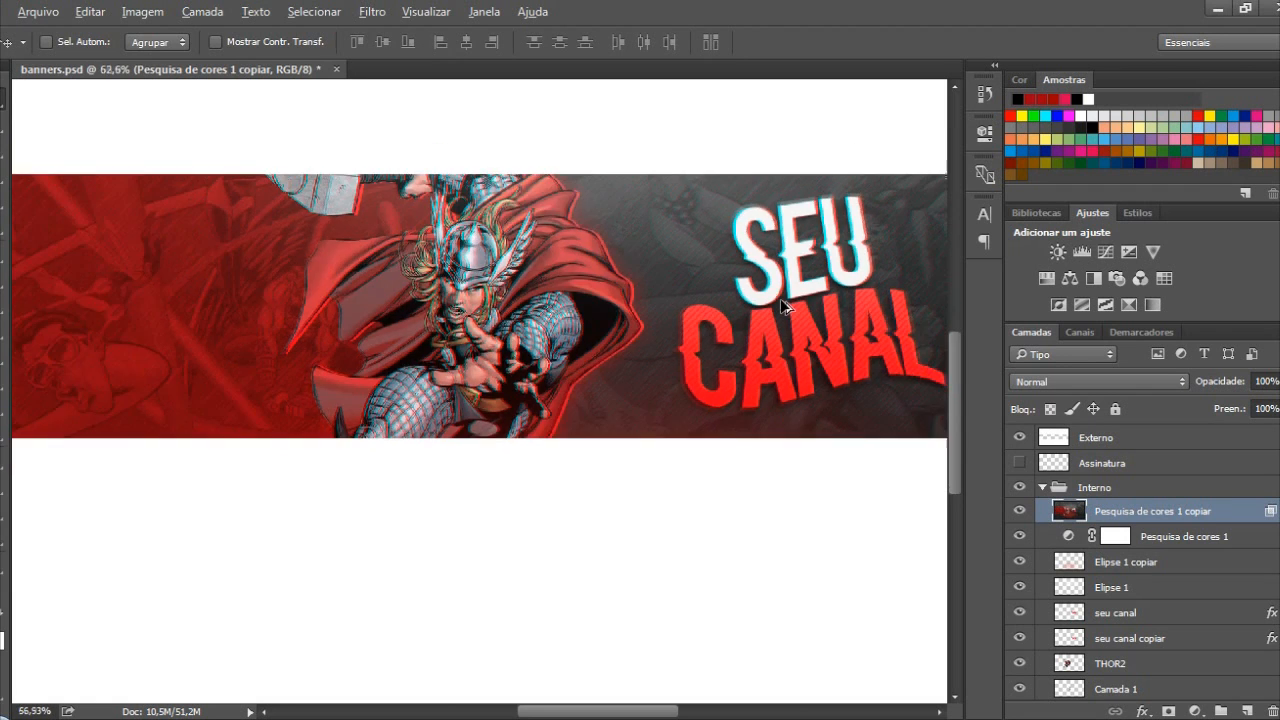
pyautogui.scroll(-3, 782, 306)
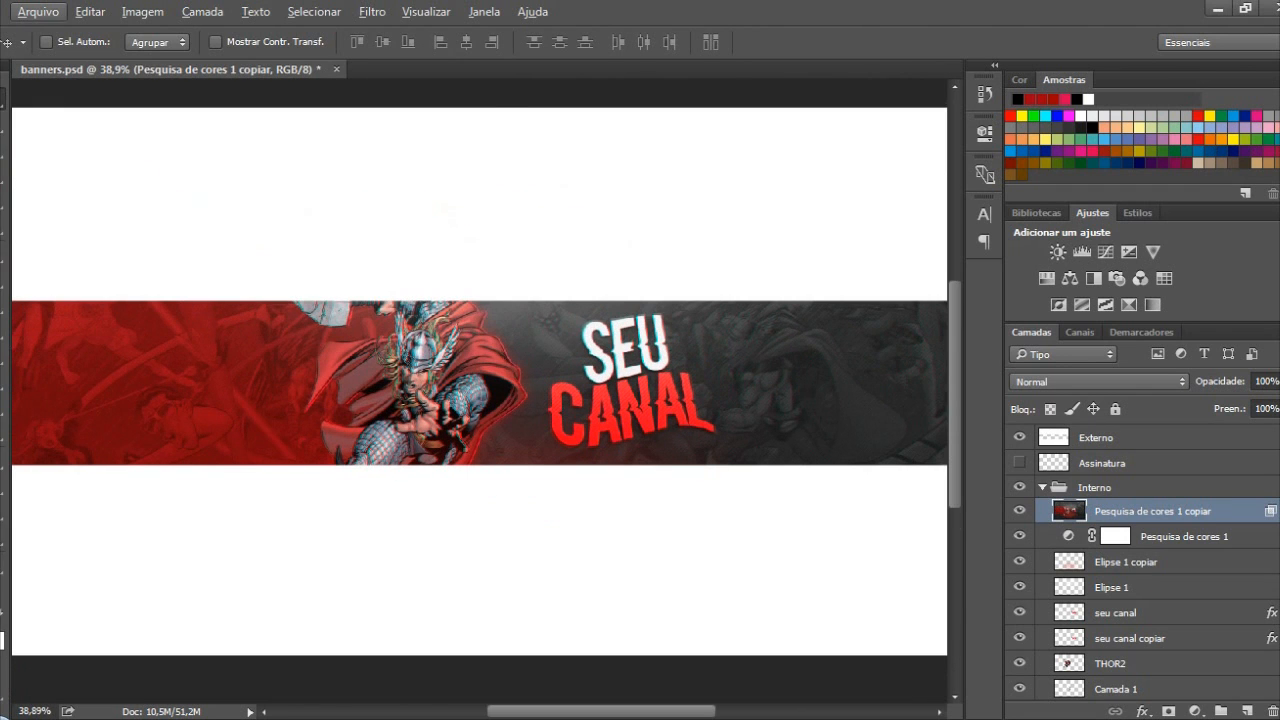
# Erase the merged layer's colour offset over the upper part of SEU with a soft 175 px Eraser at 36% flow
pyautogui.press('e')
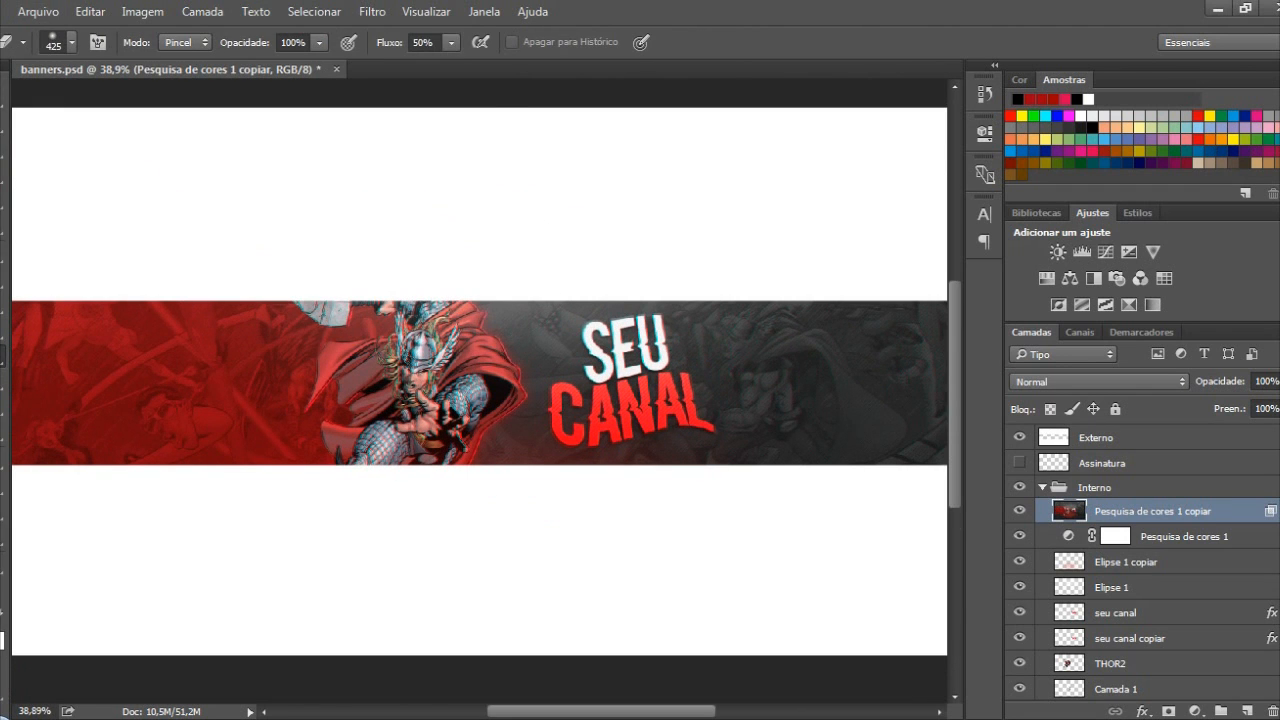
pyautogui.click(451, 43)
pyautogui.moveTo(435, 61); pyautogui.dragTo(438, 60)
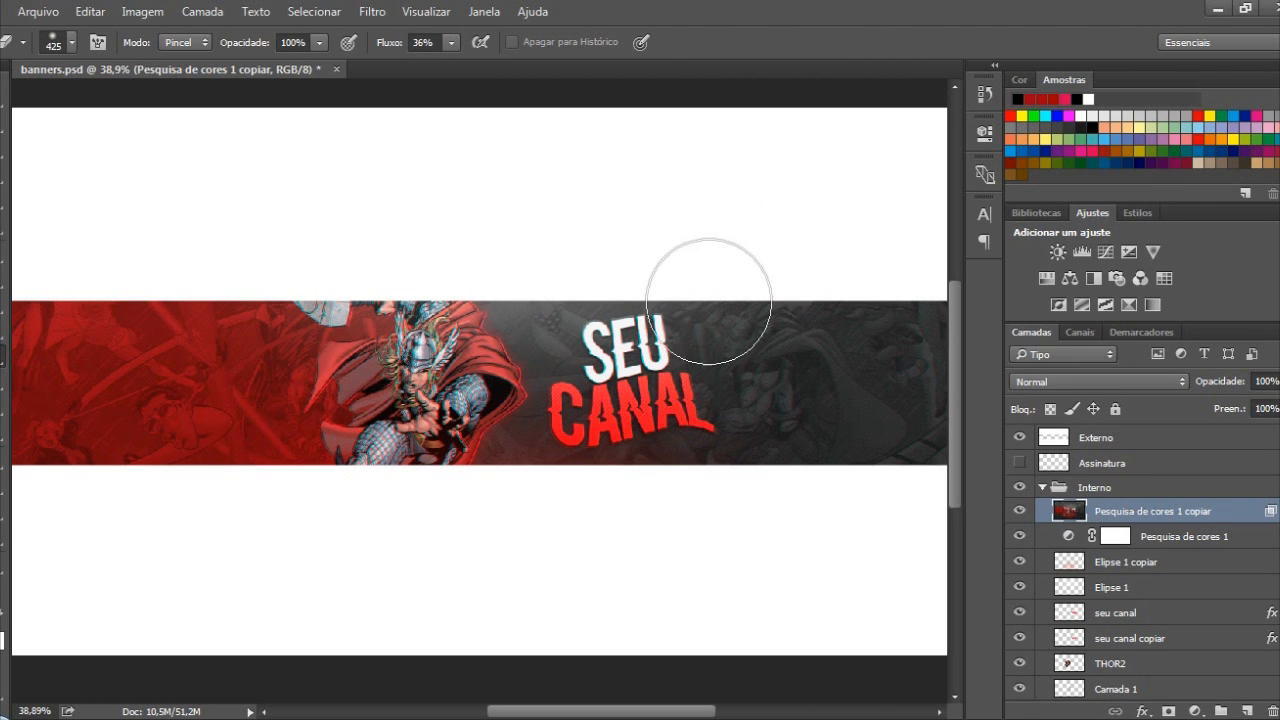
pyautogui.scroll(10, 709, 302)
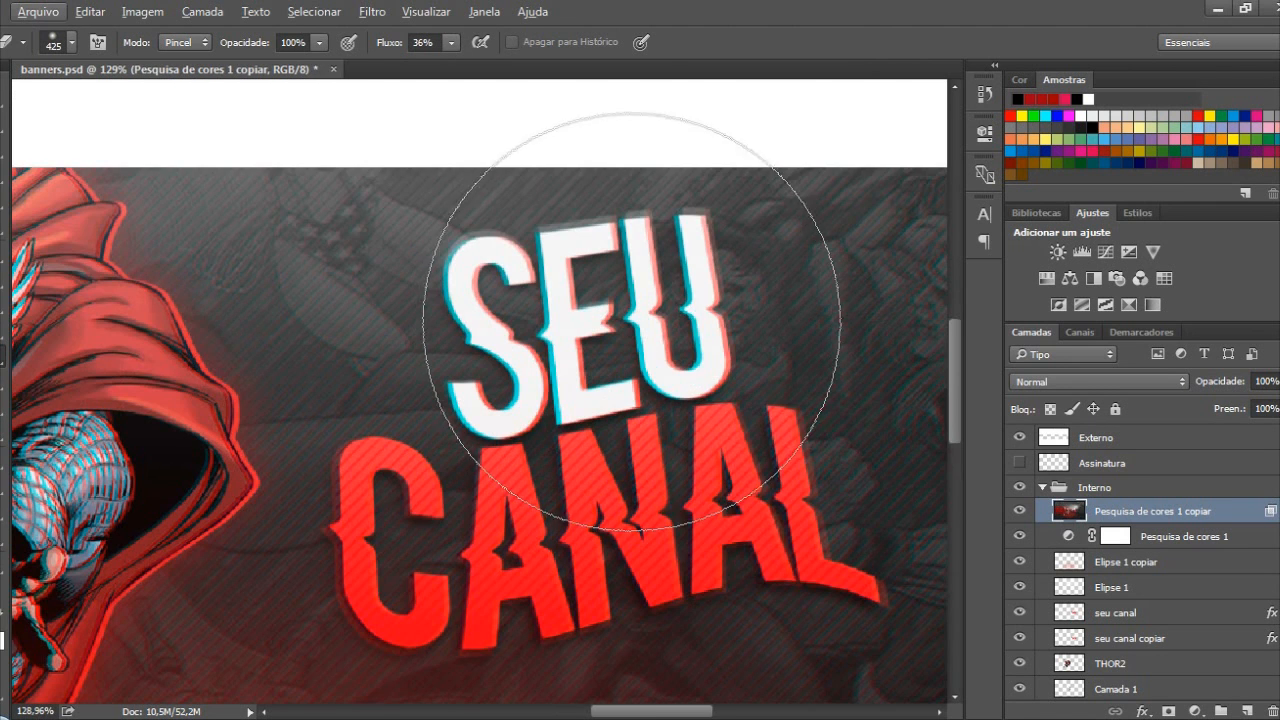
pyautogui.rightClick(662, 292)
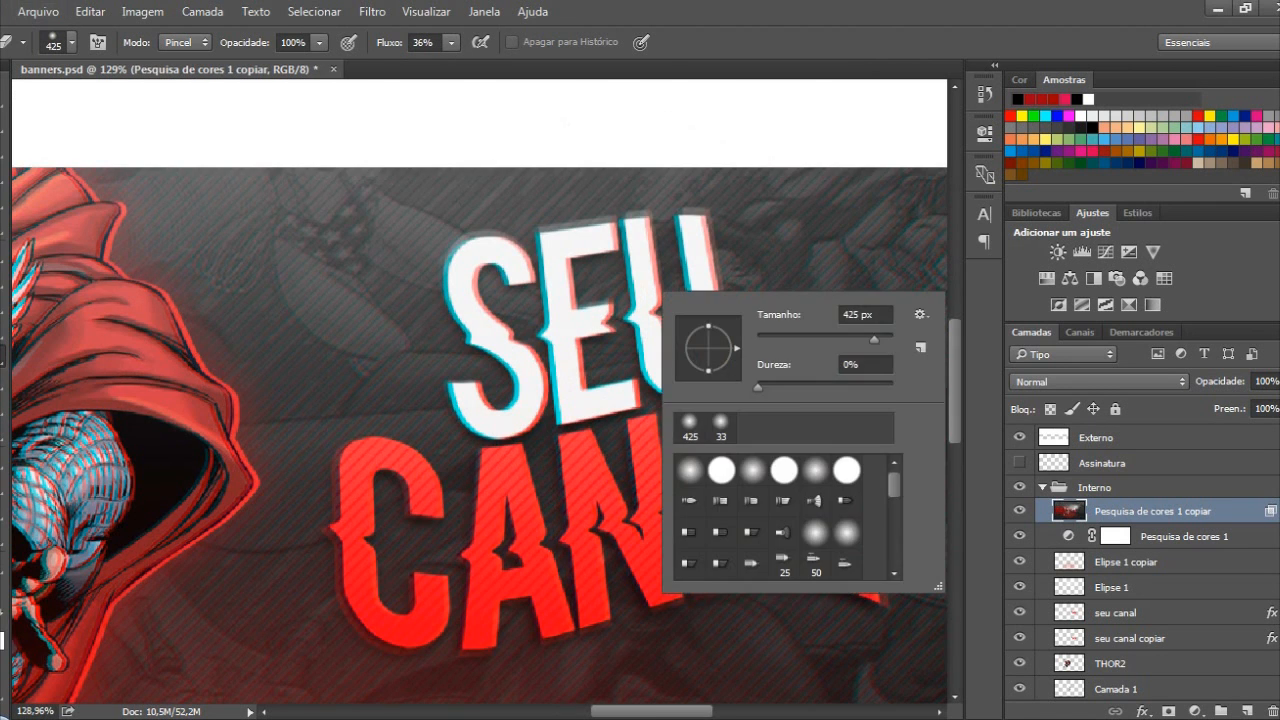
pyautogui.moveTo(501, 267); pyautogui.dragTo(783, 185)
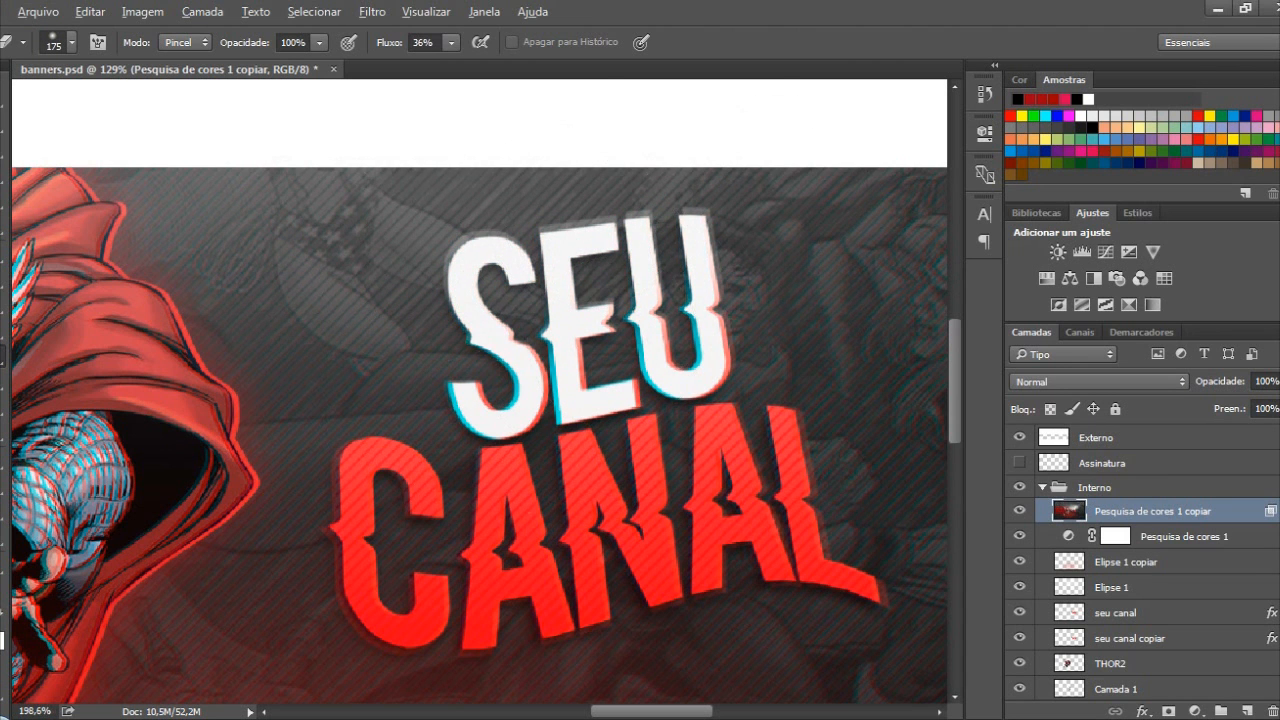
# Examine the erased and remaining colour fringes on the SEU letters up close, and check the whole banner
pyautogui.scroll(5, 480, 420)
pyautogui.scroll(-4, 480, 400)
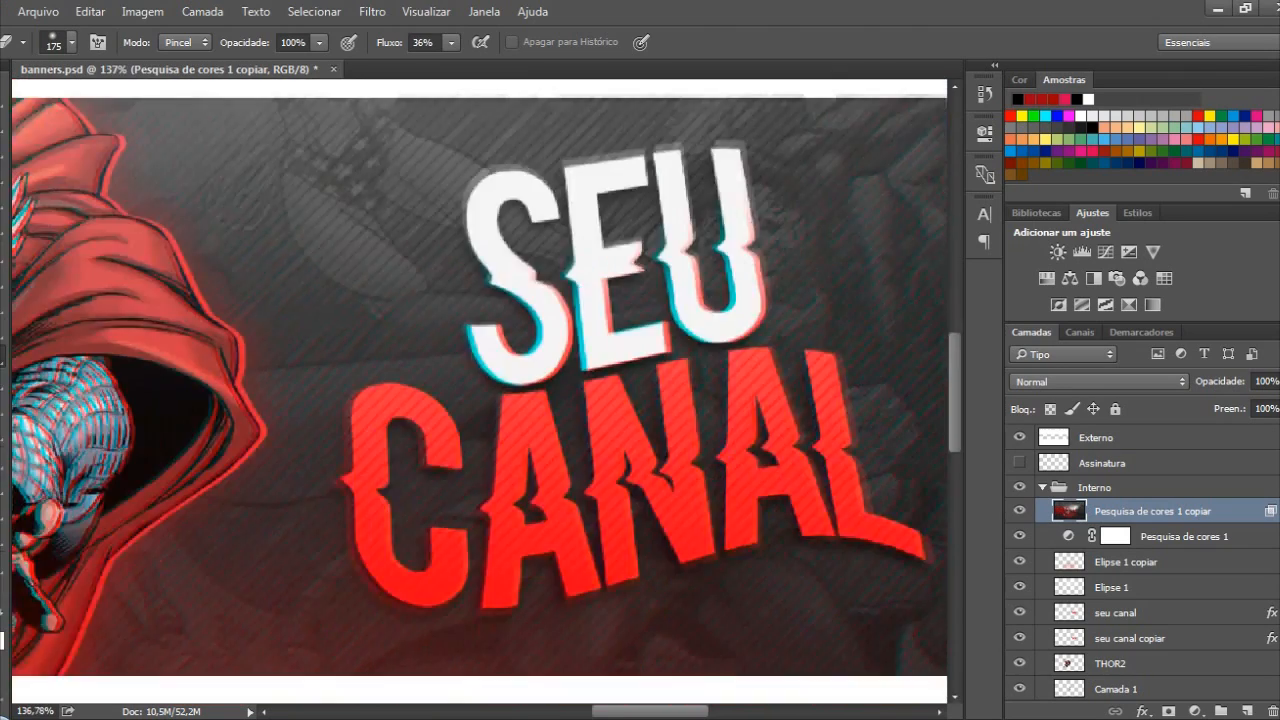
pyautogui.scroll(3, 480, 400)
pyautogui.scroll(3, 530, 270)
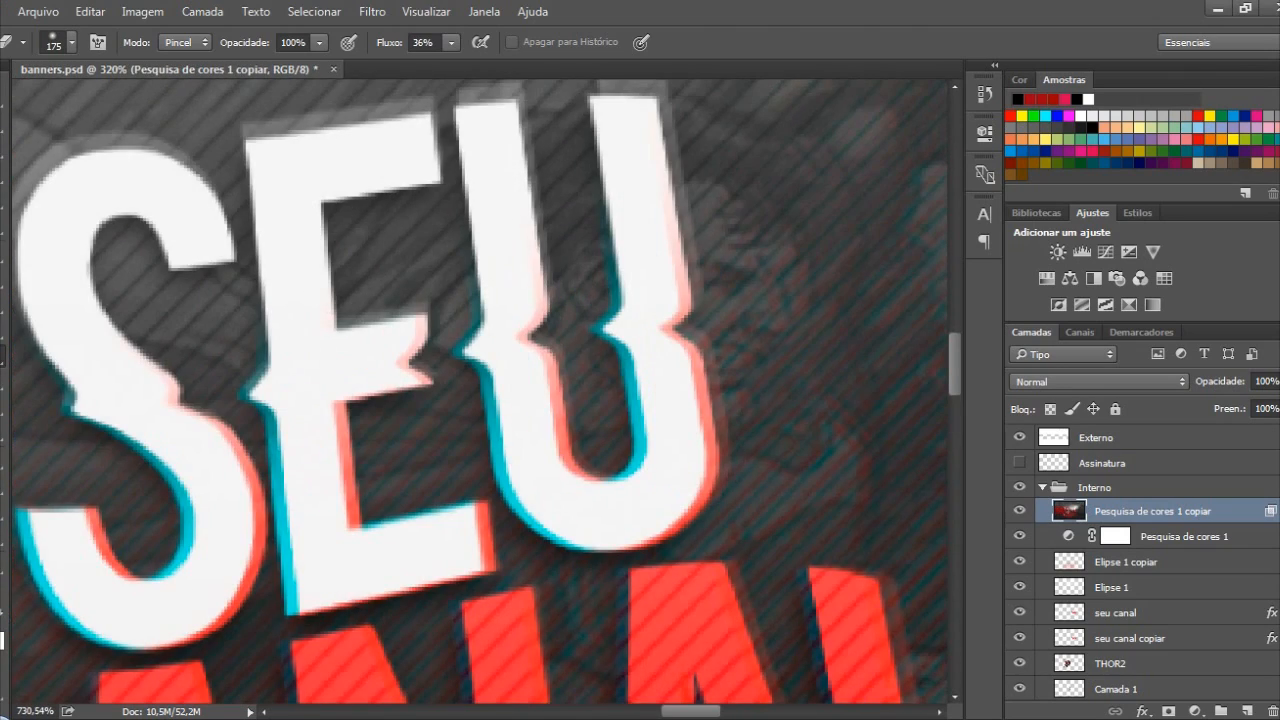
pyautogui.scroll(3, 700, 240)
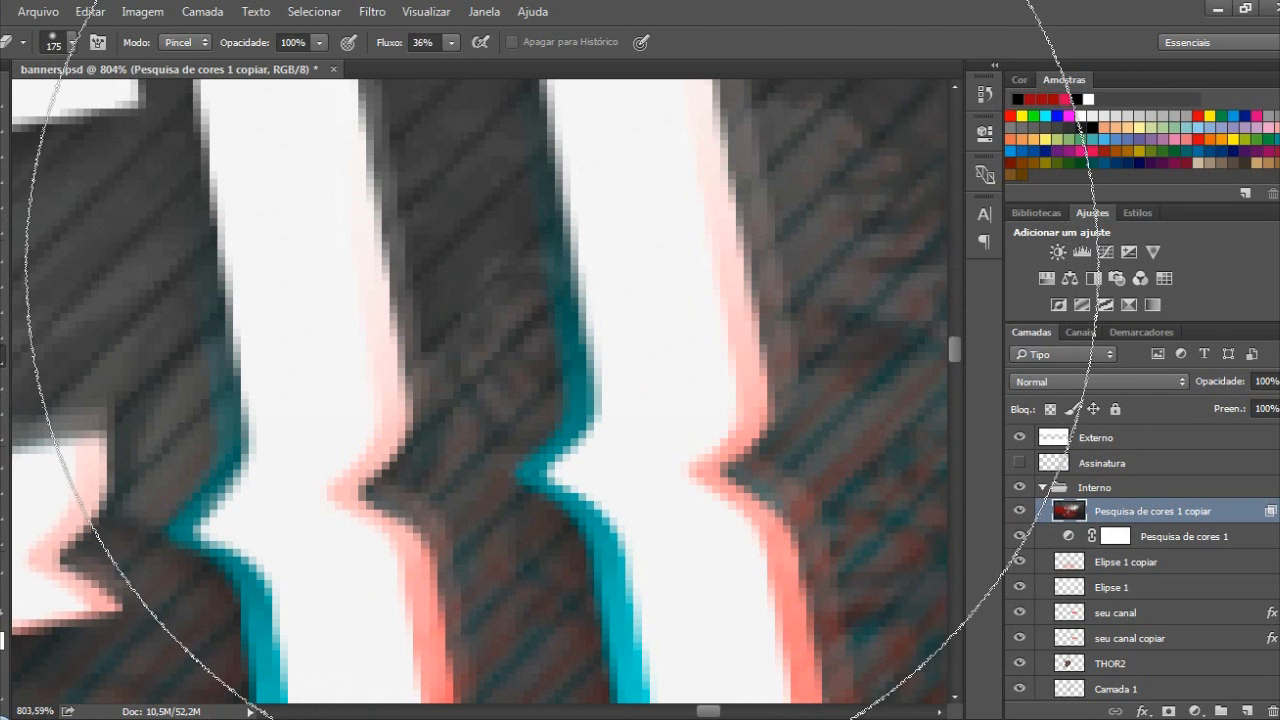
pyautogui.scroll(-2, 558, 330)
pyautogui.scroll(-3, 203, 615)
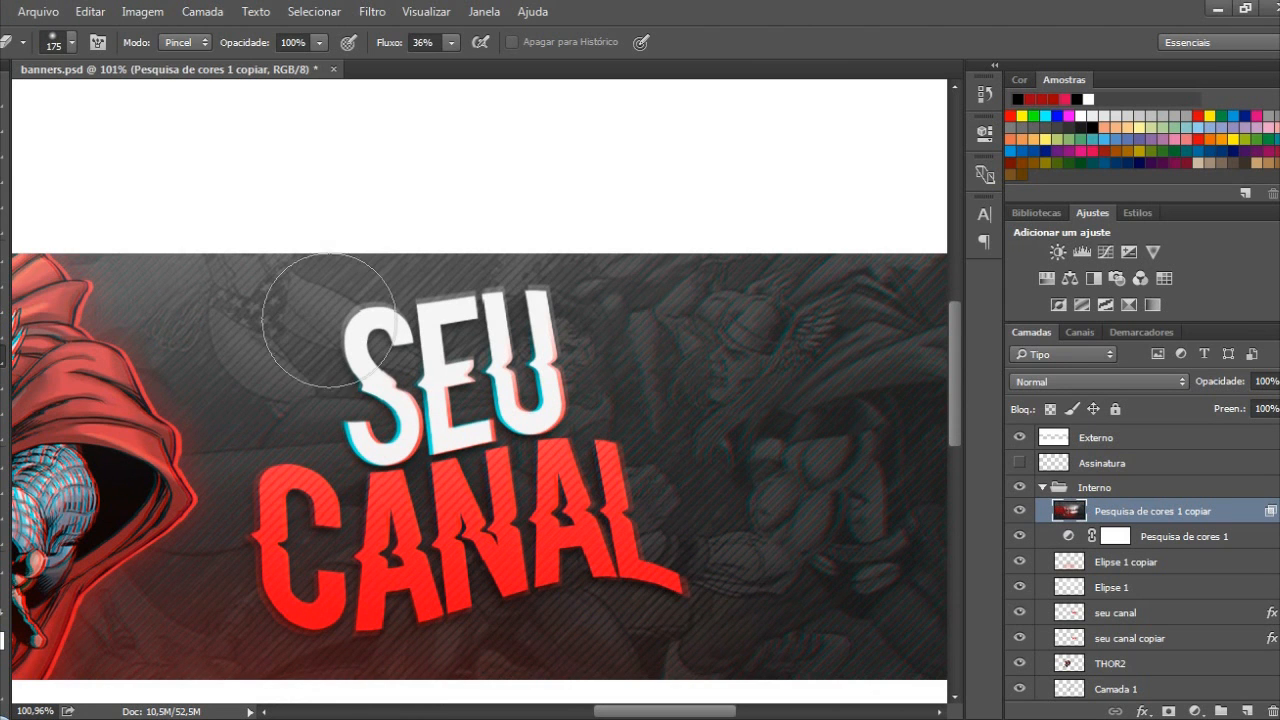
pyautogui.press('v')
pyautogui.scroll(-2, 727, 285)
pyautogui.scroll(-3, 727, 285)
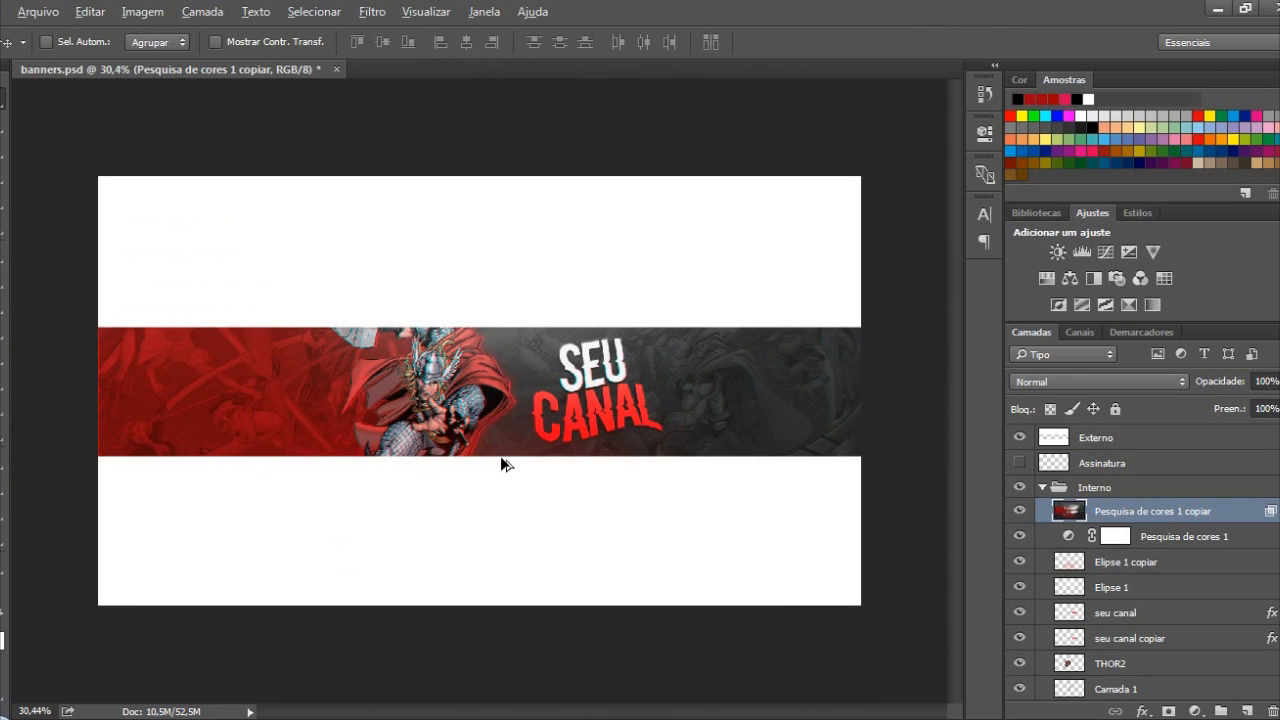
# Compare the banner with the orange sample banner in Windows Photo Viewer, and inspect Thor and the title in Photoshop
pyautogui.scroll(1, 540, 466)
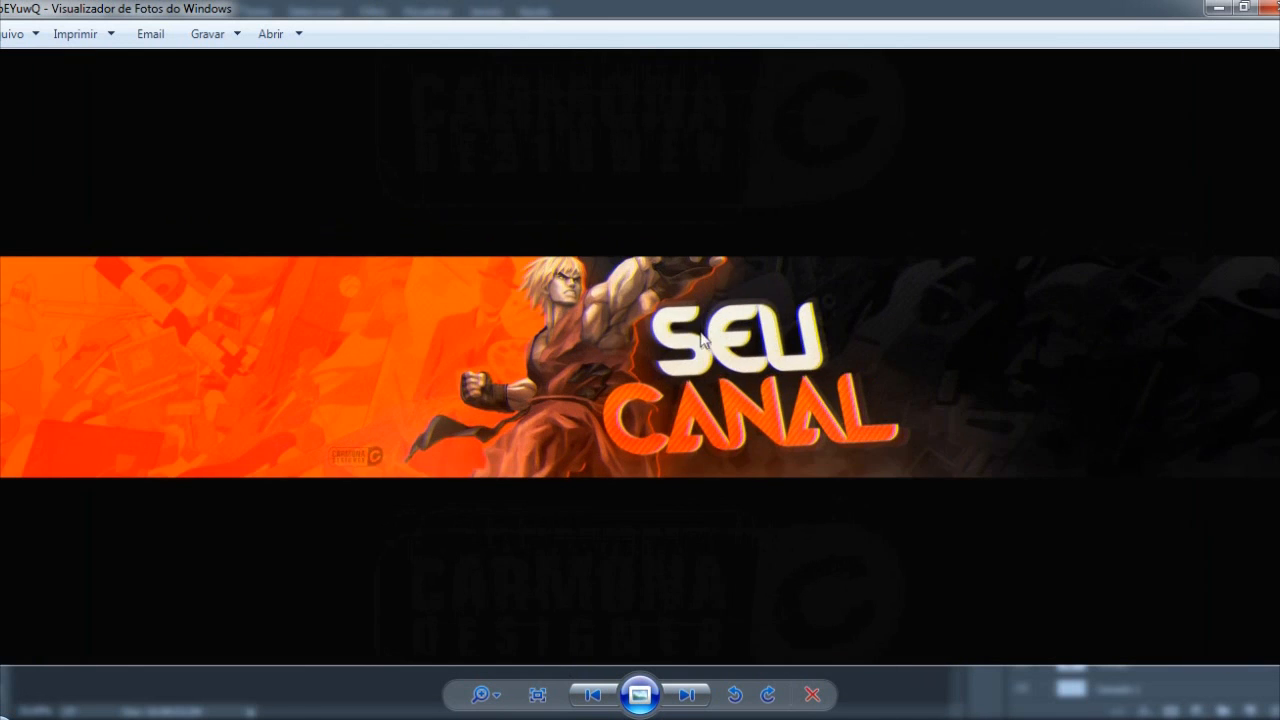
pyautogui.scroll(1, 700, 330)
pyautogui.scroll(-1, 705, 337)
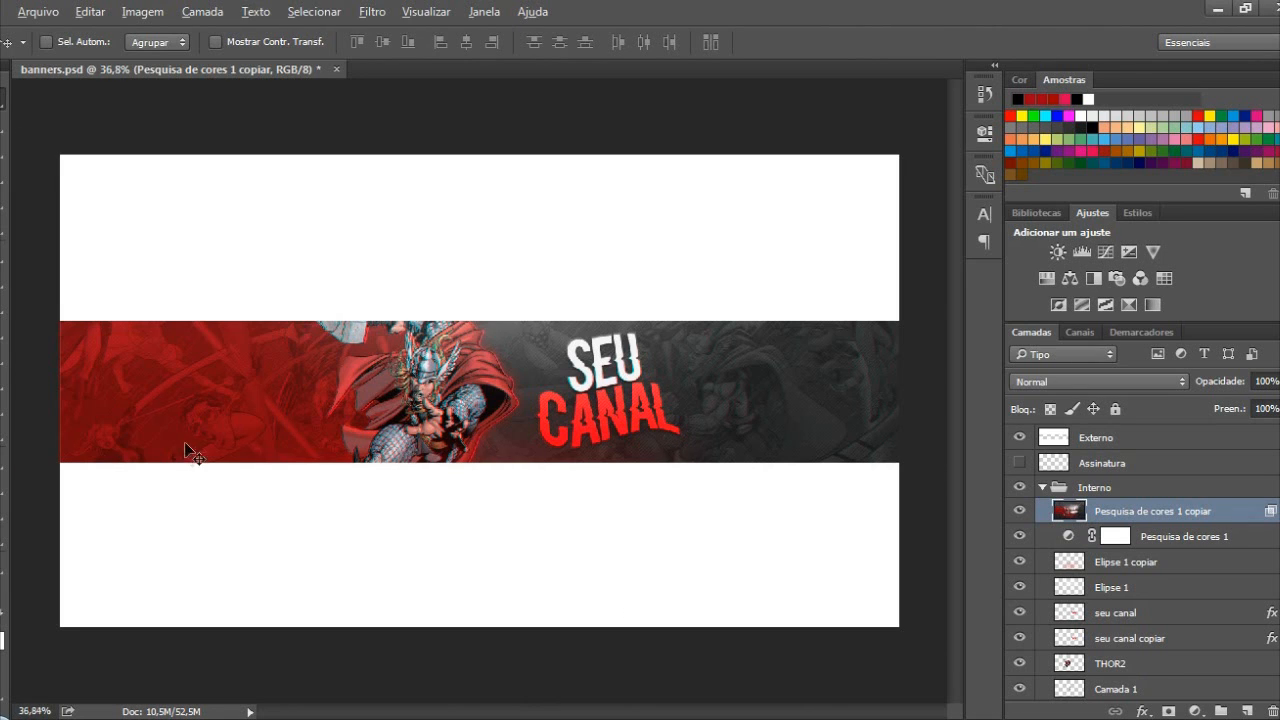
pyautogui.scroll(1, 220, 445)
pyautogui.scroll(-1, 340, 427)
pyautogui.scroll(-1, 340, 427)
pyautogui.scroll(2, 345, 422)
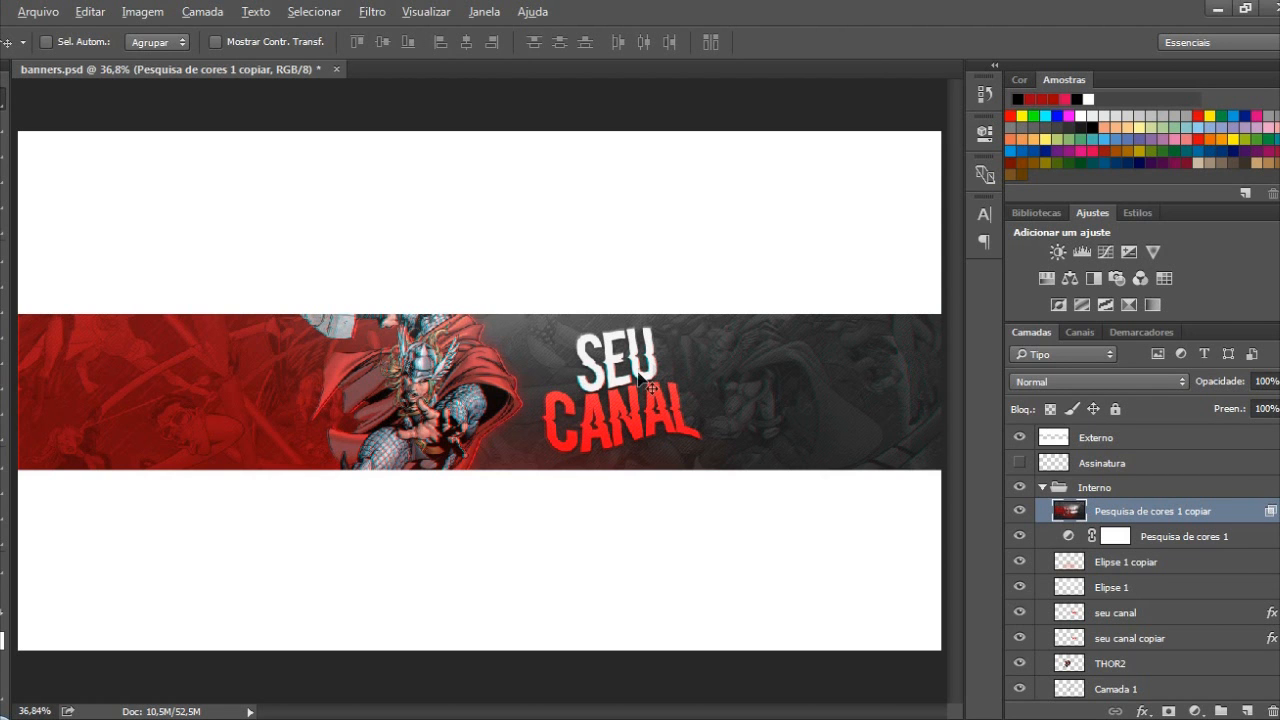
pyautogui.scroll(4, 588, 401)
pyautogui.scroll(-2, 551, 420)
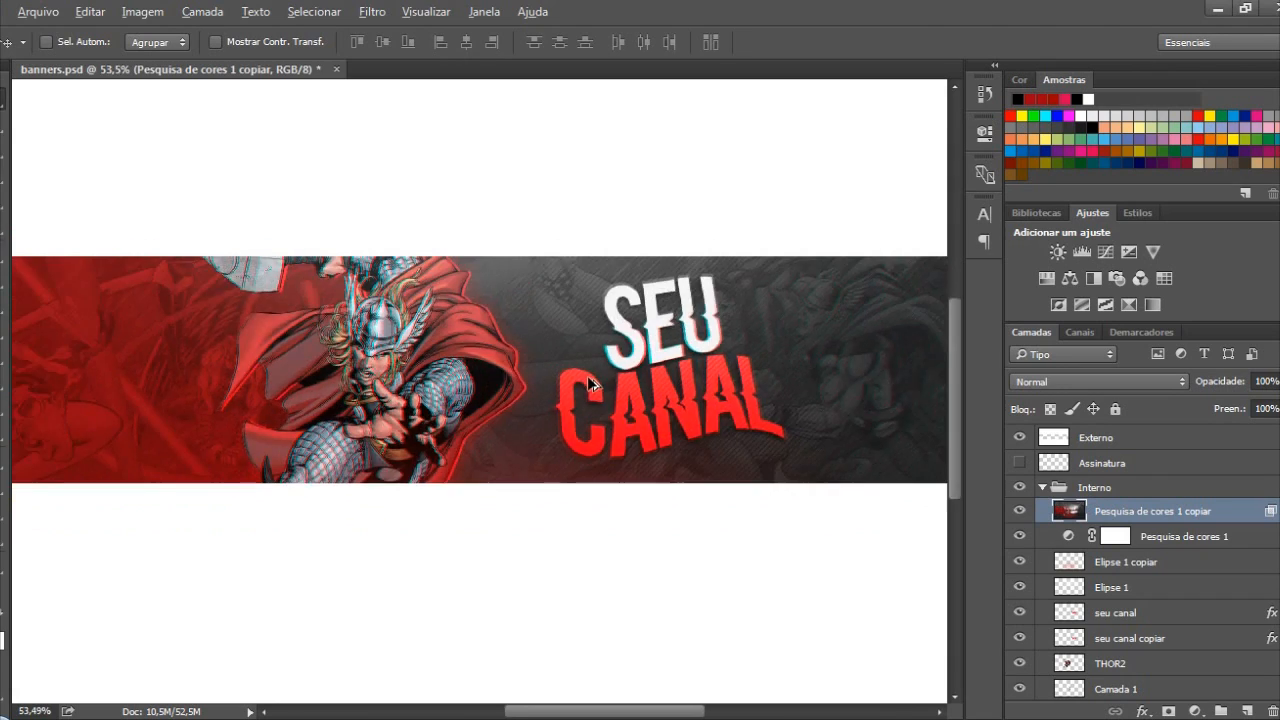
pyautogui.scroll(4, 660, 314)
pyautogui.scroll(-5, 665, 315)
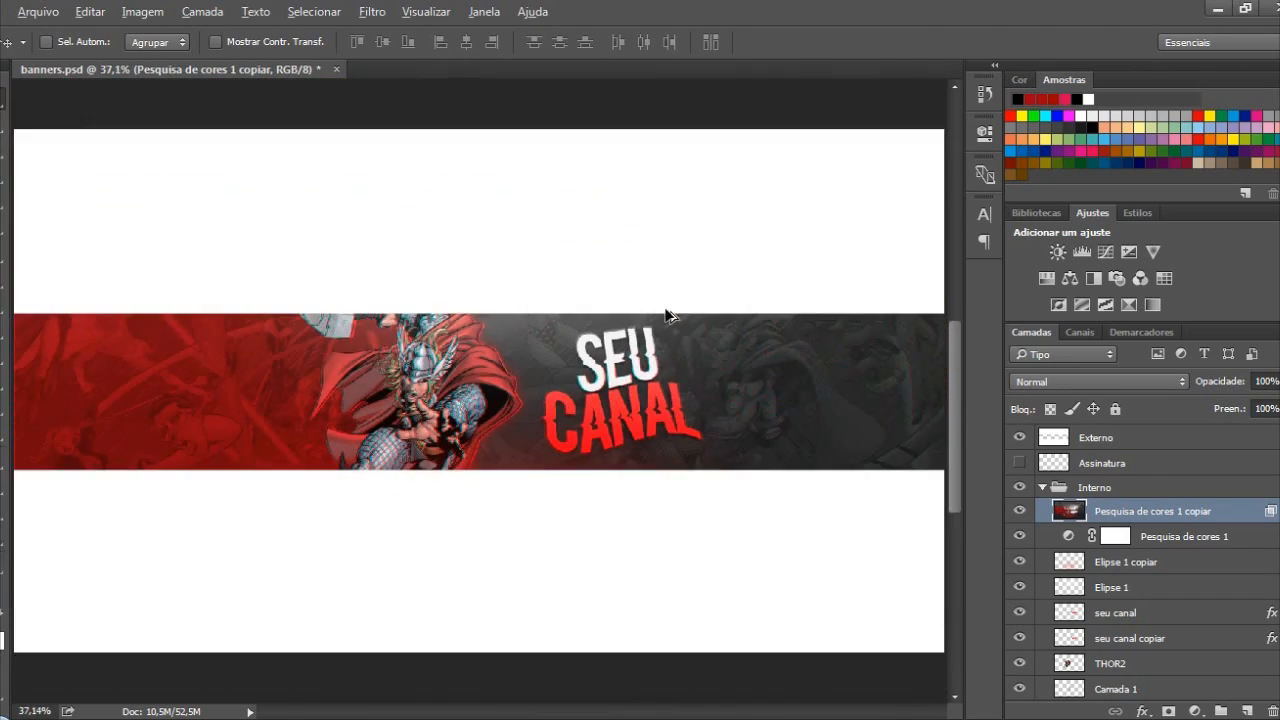
pyautogui.scroll(2, 511, 427)
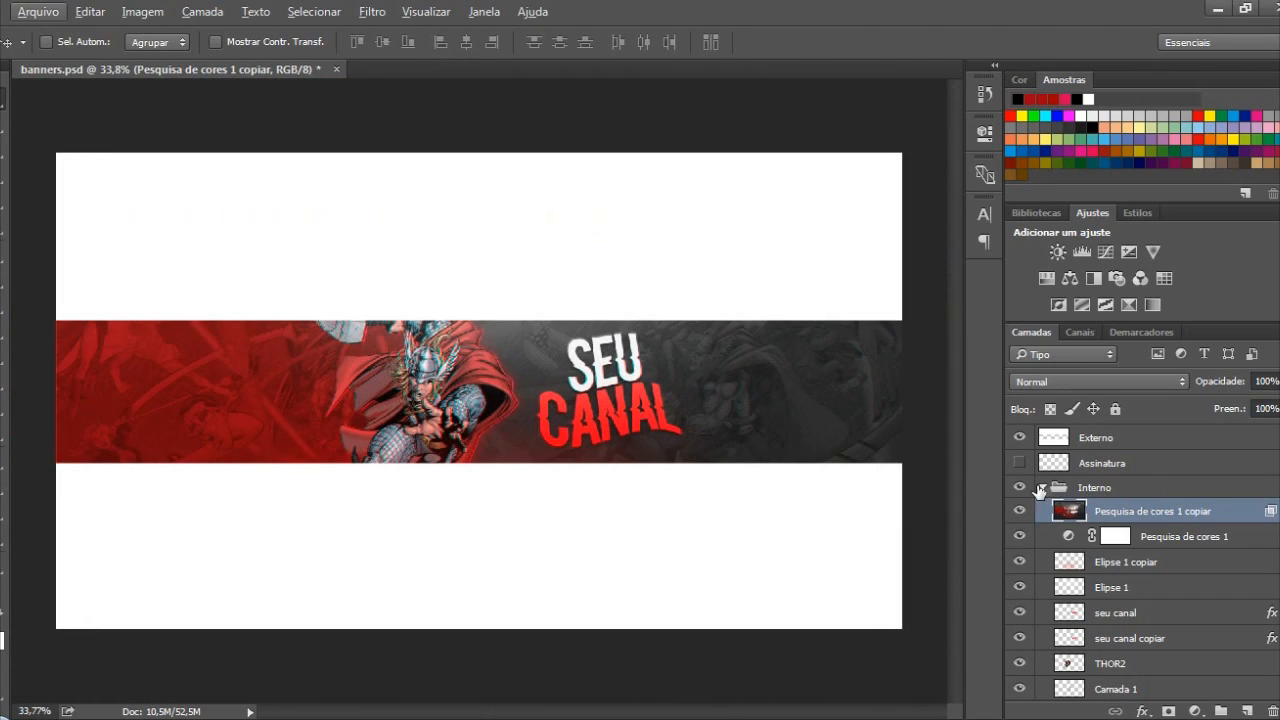
# Collapse the Interno group, and toggle the visibility of Interno and Externo off and back on
pyautogui.click(1039, 488)
pyautogui.click(1019, 487)
pyautogui.click(1019, 487)
pyautogui.click(1042, 488)
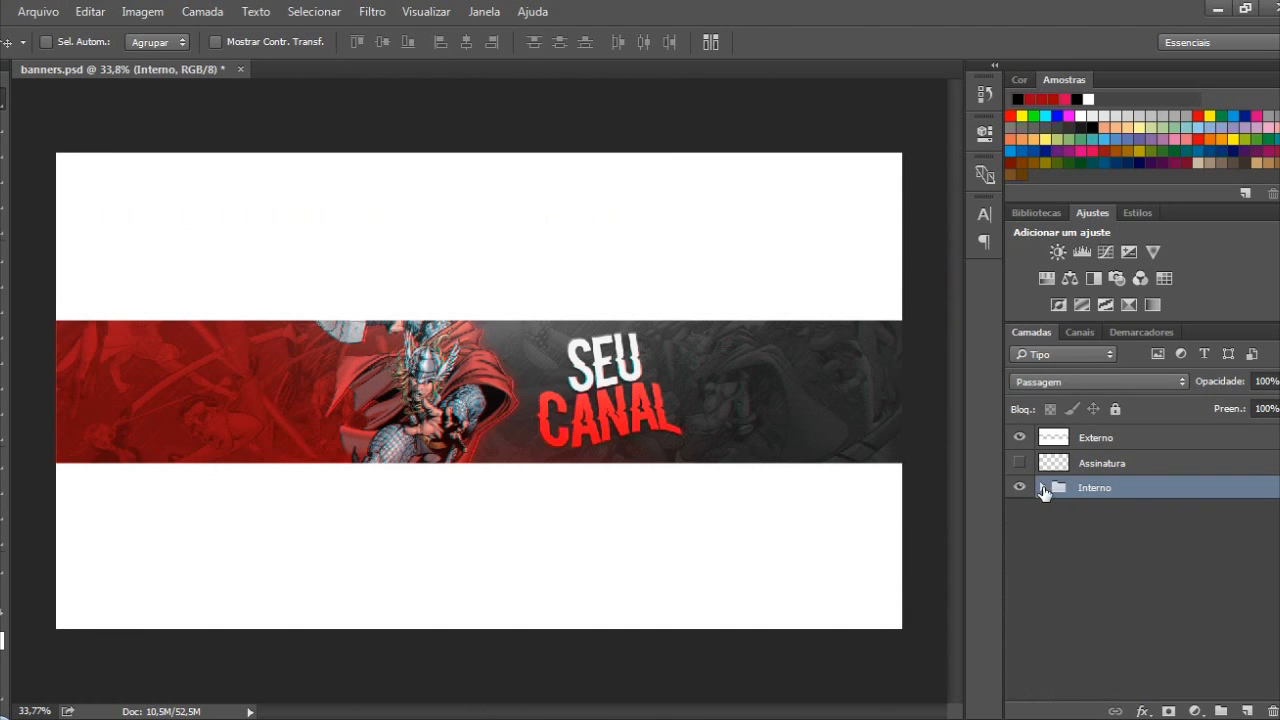
pyautogui.click(1020, 437)
pyautogui.click(1020, 437)
# Review the finished Thor banner both up close and as a whole
pyautogui.scroll(4, 469, 412)
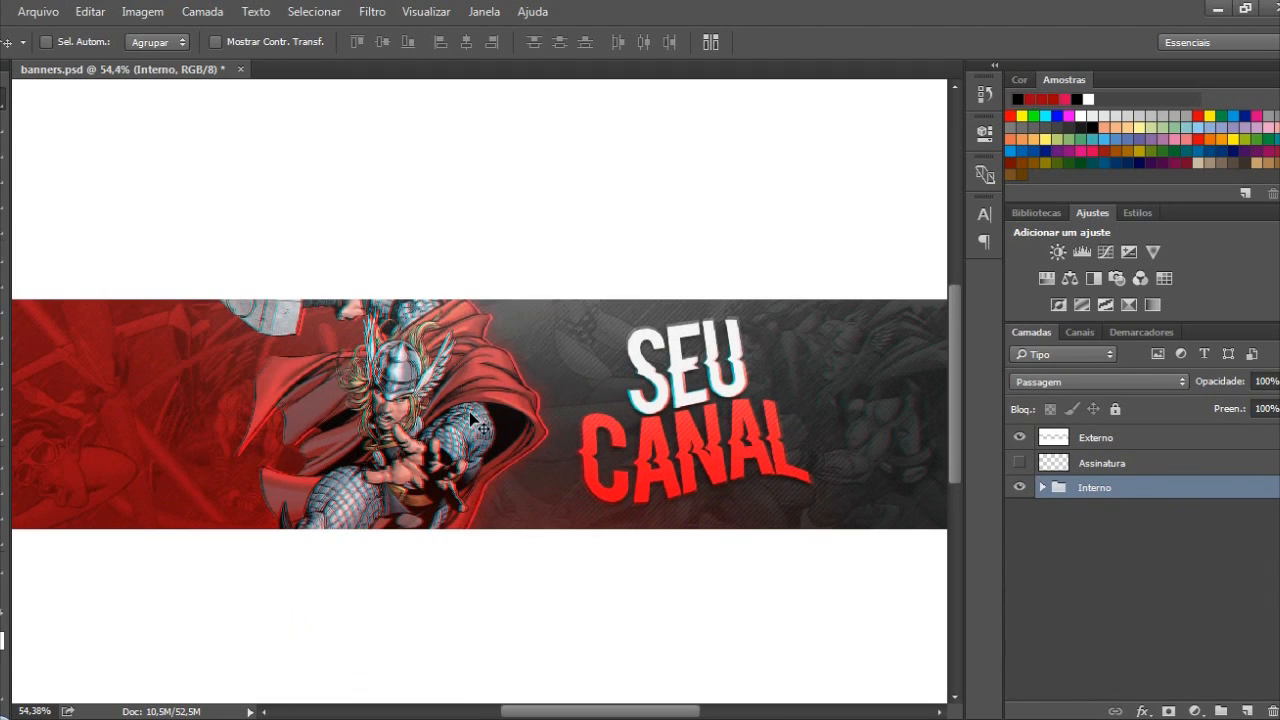
pyautogui.scroll(-1, 504, 422)
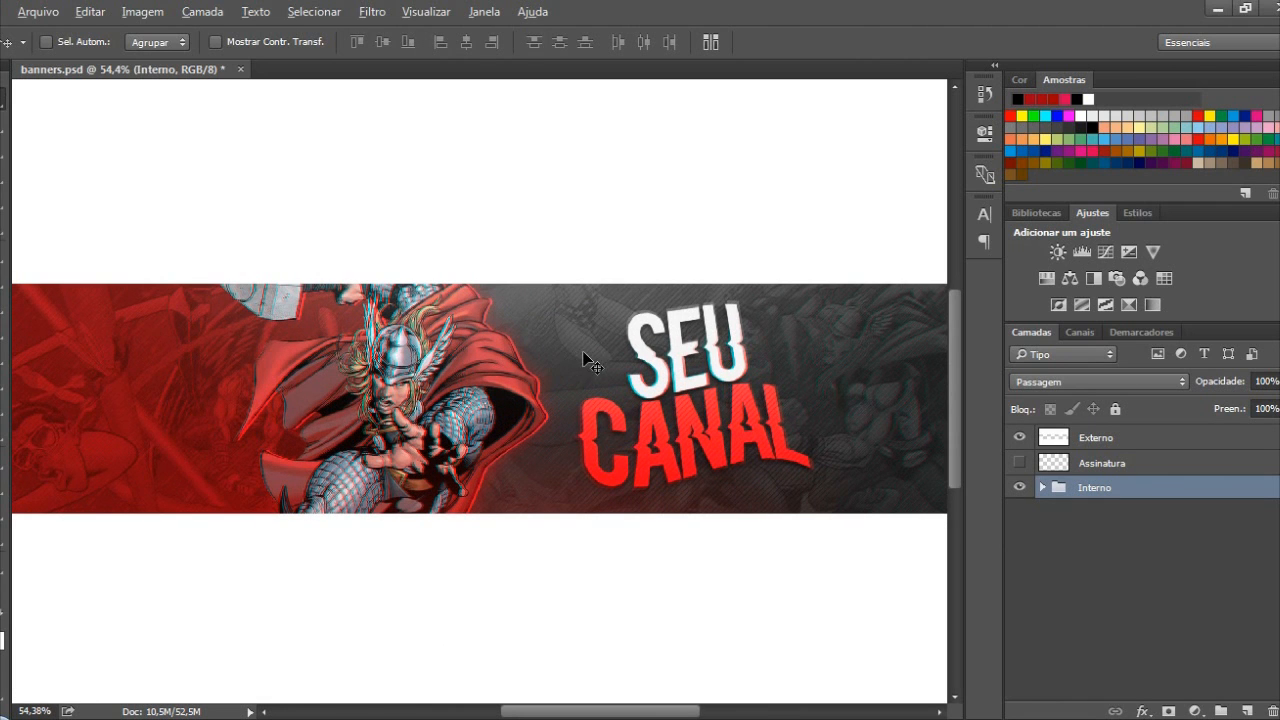
pyautogui.scroll(-3, 556, 353)
pyautogui.scroll(2, 556, 353)
pyautogui.scroll(-1, 563, 365)
pyautogui.scroll(-1, 556, 364)
pyautogui.scroll(1, 548, 364)
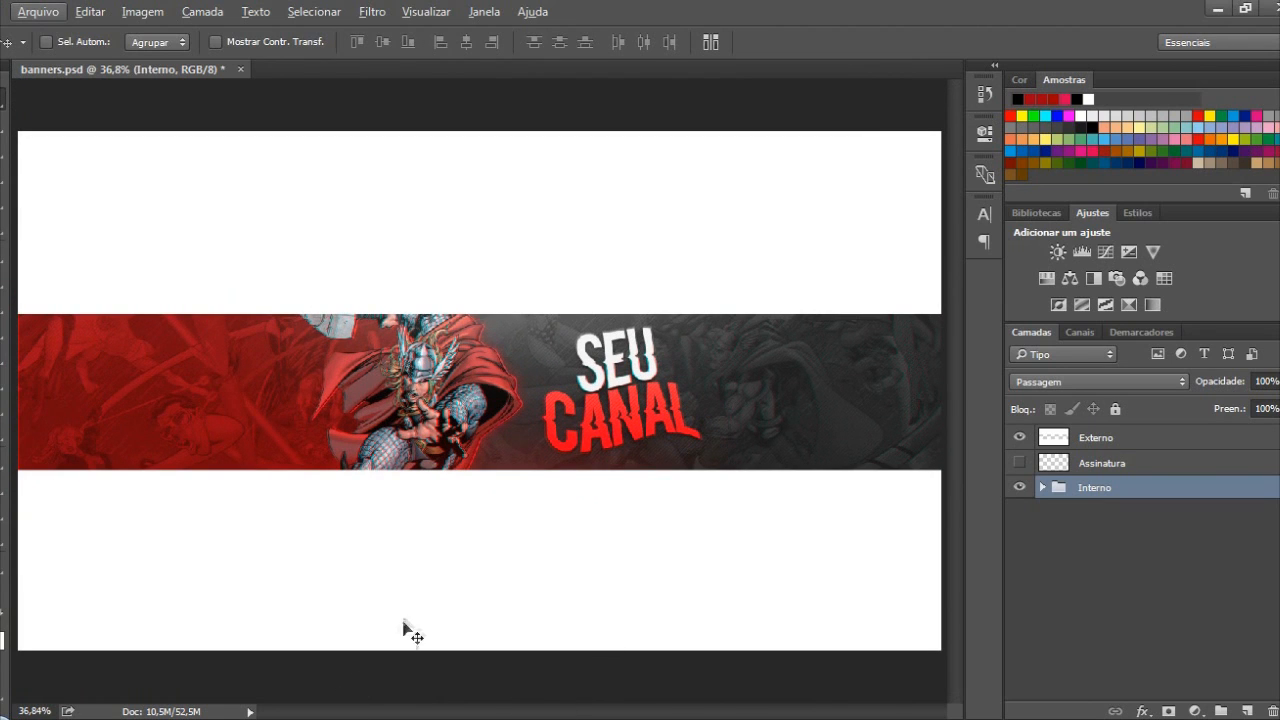